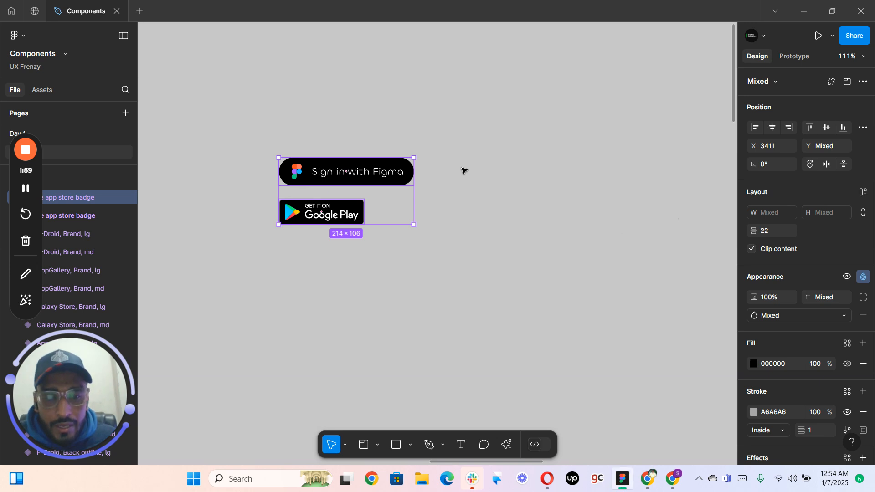
# - Move the Figma sign-in button clear of the Google Play badge to X 3661, Y -1159 and set its social option to Google
pyautogui.click(425, 189)
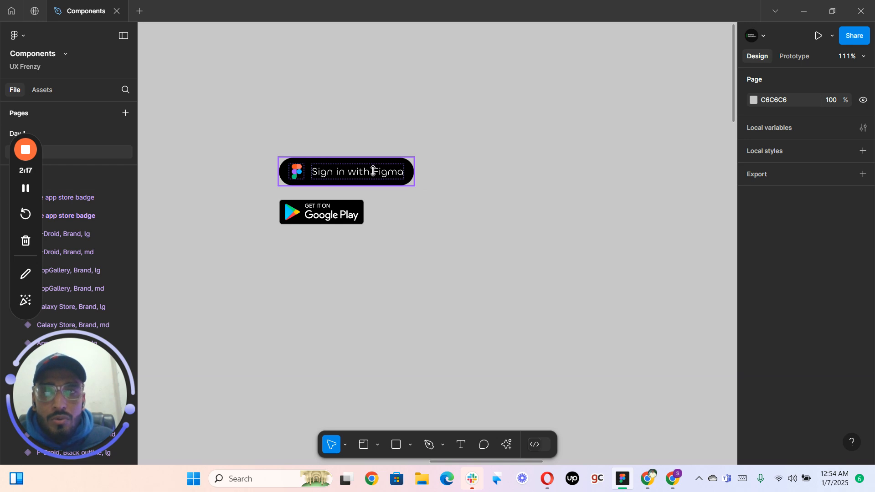
pyautogui.click(388, 172)
pyautogui.hscroll(1, 461, 139)
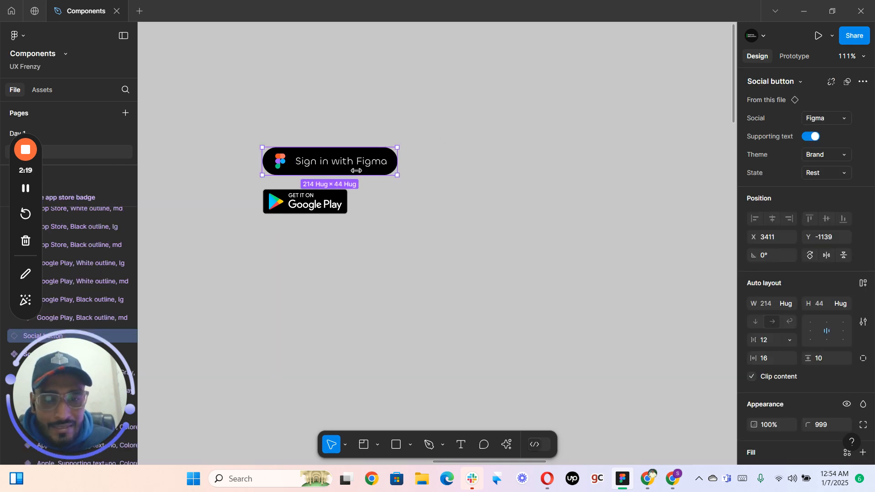
pyautogui.moveTo(321, 163); pyautogui.dragTo(494, 151)
pyautogui.scroll(1, 531, 109)
pyautogui.scroll(2, 531, 111)
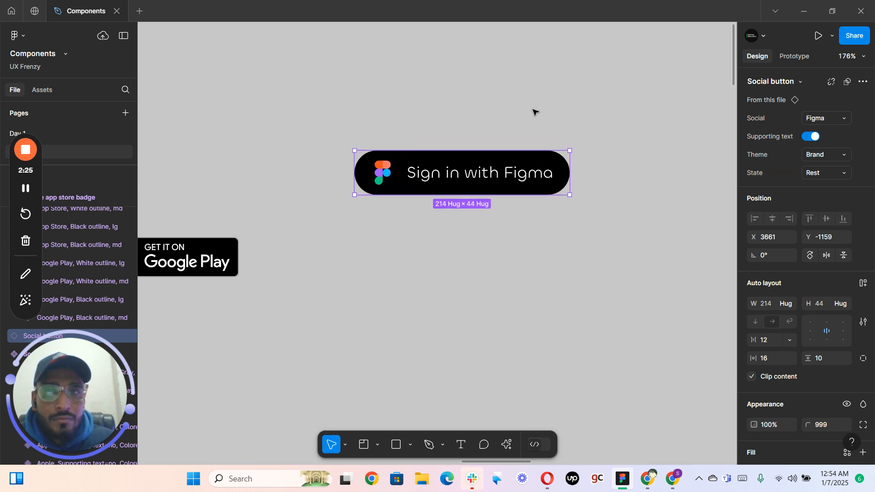
pyautogui.hscroll(2, 491, 113)
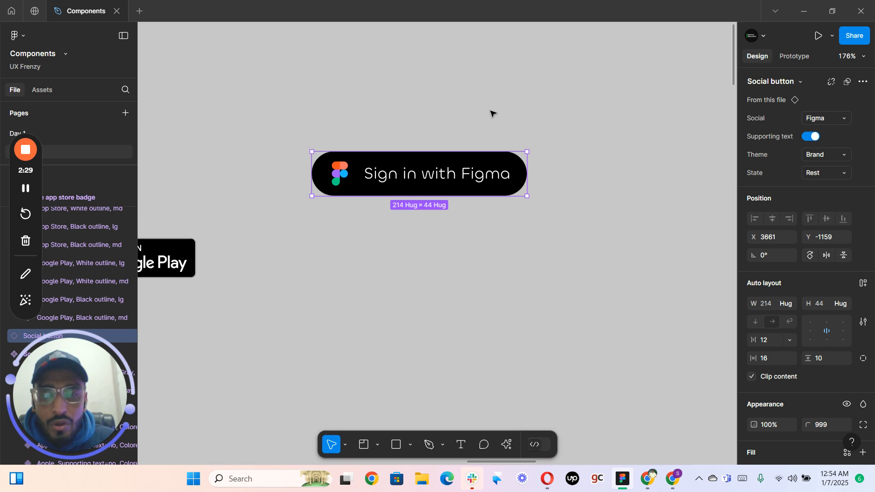
pyautogui.click(824, 119)
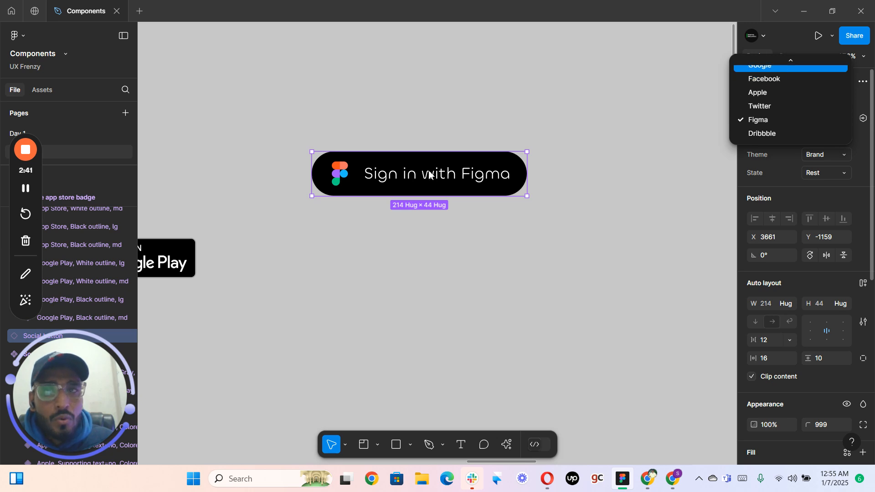
pyautogui.press('Return')
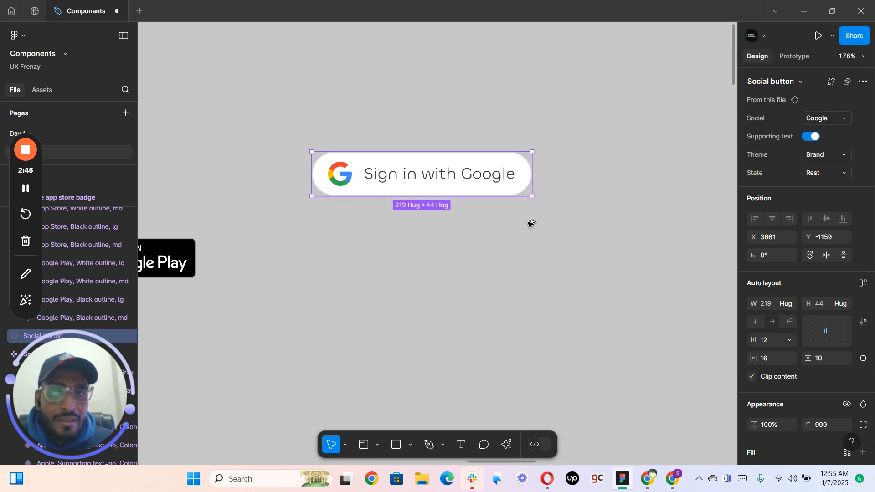
# - Duplicate the Google sign-in button directly below the original
pyautogui.hotkey('ctrl', 'd')
pyautogui.scroll(2, 598, 226)
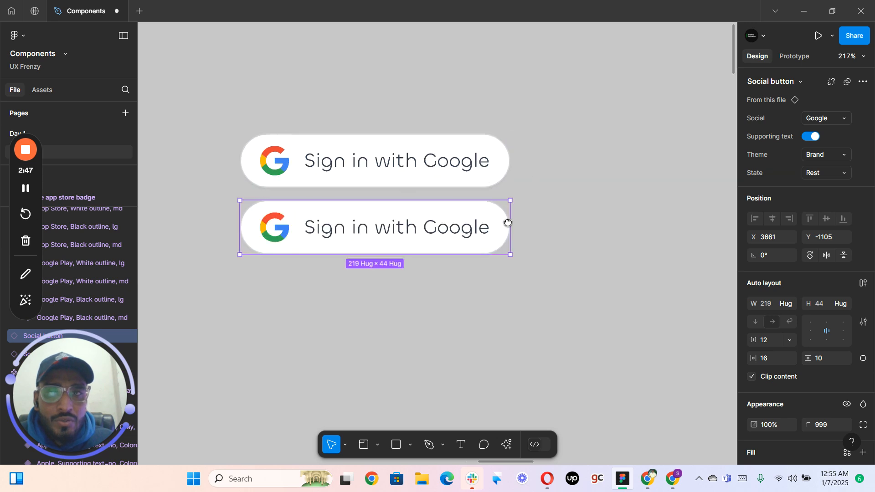
pyautogui.hscroll(5, 507, 225)
pyautogui.hscroll(-5, 265, 229)
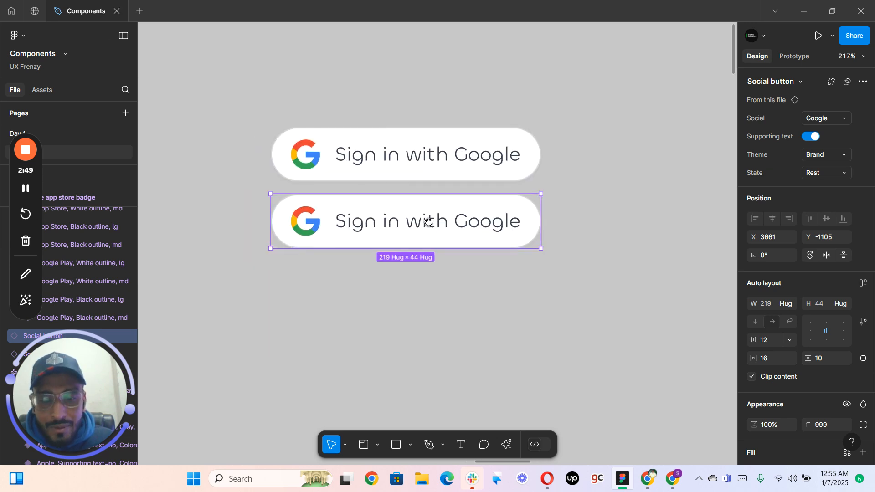
pyautogui.press('Escape')
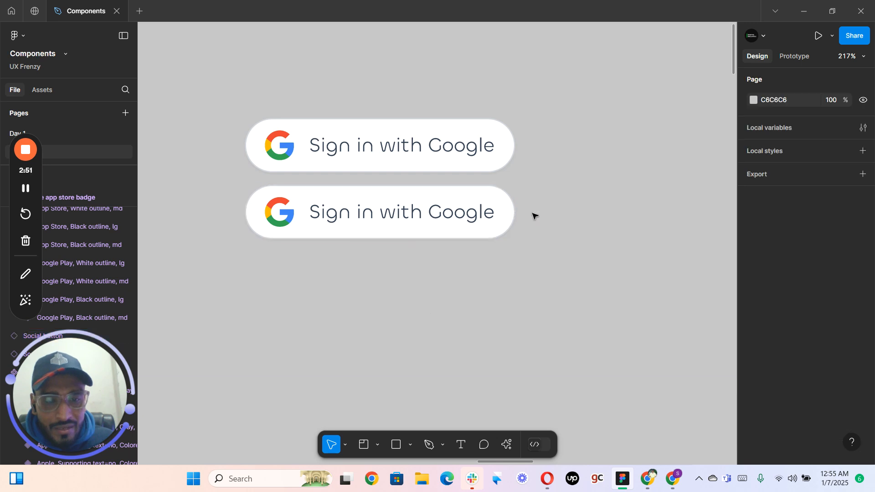
# - Place the copied Google button in line to the right of the original at X 3919, Y -1159 and turn off its supporting text
pyautogui.hotkey('ctrl', 'z')
pyautogui.hotkey('ctrl', 'z')
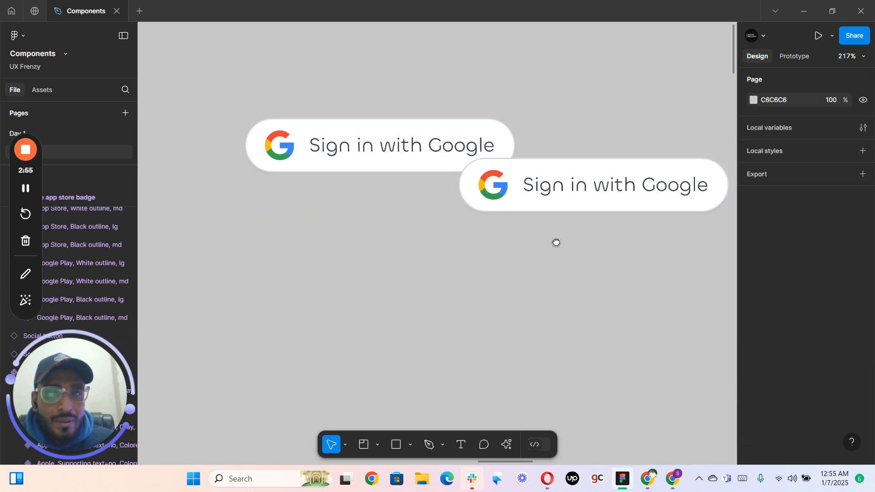
pyautogui.hscroll(9, 556, 242)
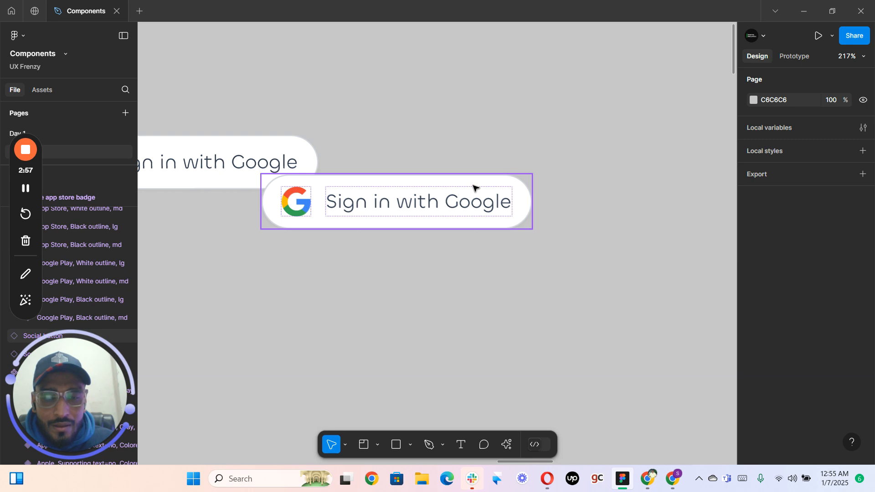
pyautogui.moveTo(491, 181); pyautogui.dragTo(462, 169)
pyautogui.hotkey('shift', 'Left')
pyautogui.hotkey('shift', 'Left')
pyautogui.hotkey('shift', 'Left')
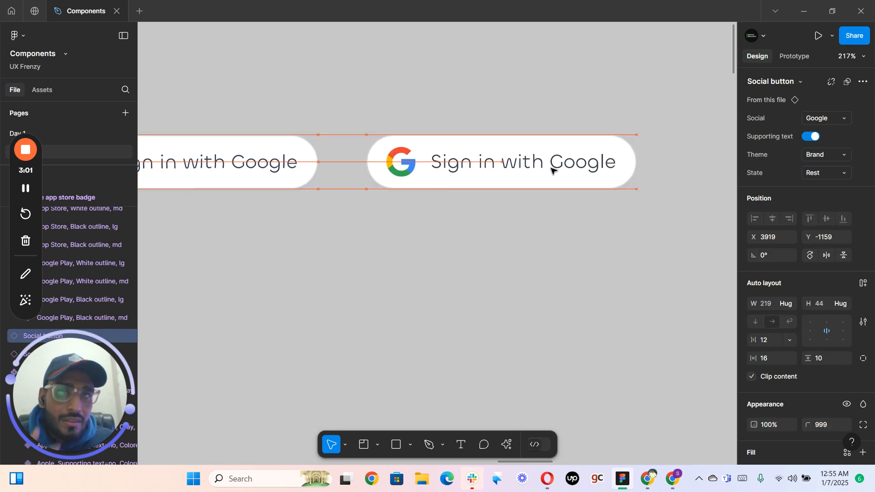
pyautogui.click(815, 139)
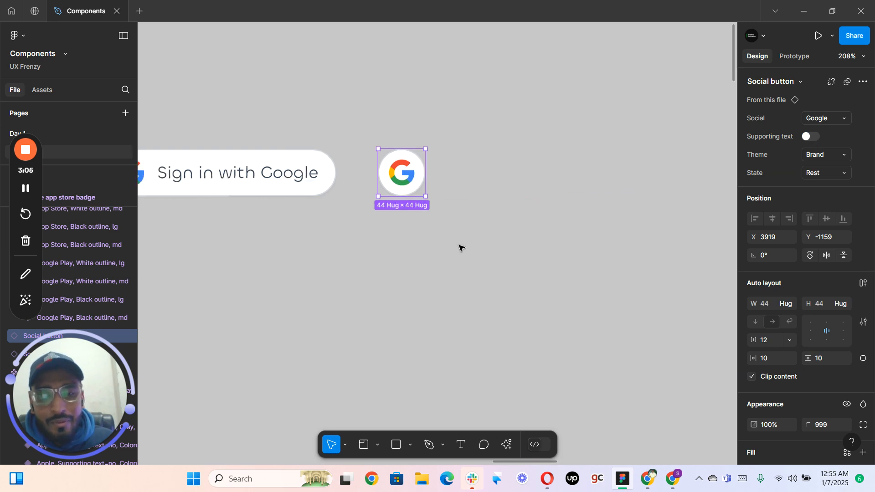
# - Copy both Google buttons into a row below with a 26 px gap and set the copies' social option to Facebook
pyautogui.keyDown('ctrl'); pyautogui.scroll(-3, 460, 248); pyautogui.keyUp('ctrl')
pyautogui.scroll(-1, 387, 233)
pyautogui.hscroll(-1, 387, 232)
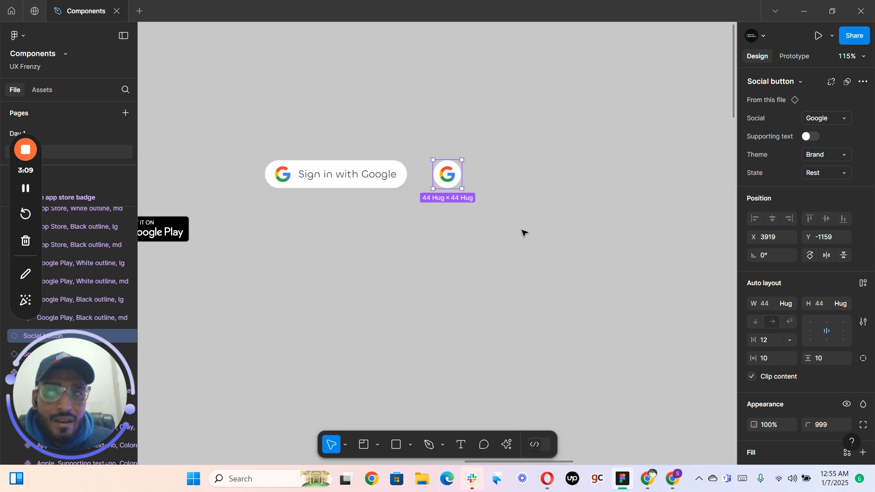
pyautogui.keyDown('shift'); pyautogui.click(379, 177); pyautogui.keyUp('shift')
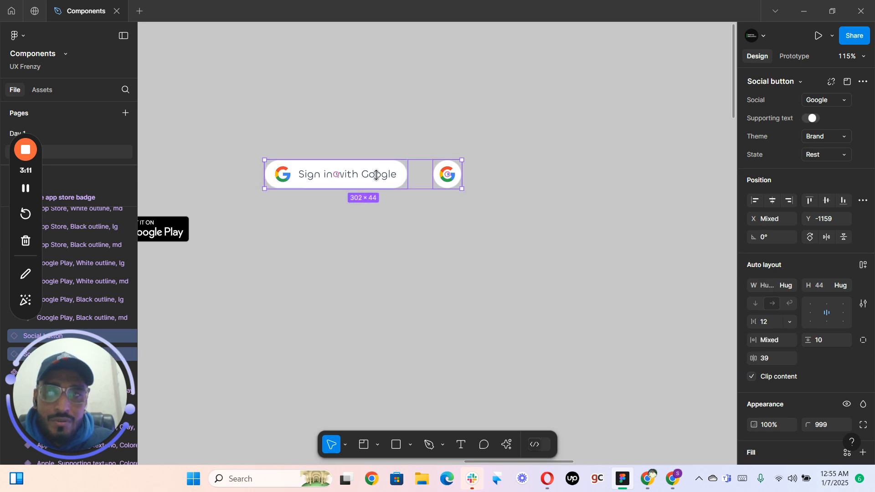
pyautogui.keyDown('alt'); pyautogui.moveTo(378, 177); pyautogui.dragTo(374, 221); pyautogui.keyUp('alt')
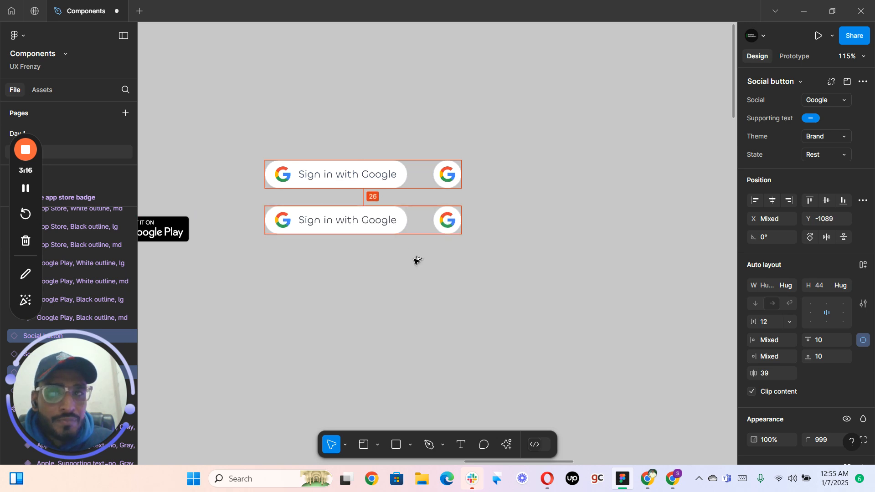
pyautogui.click(823, 100)
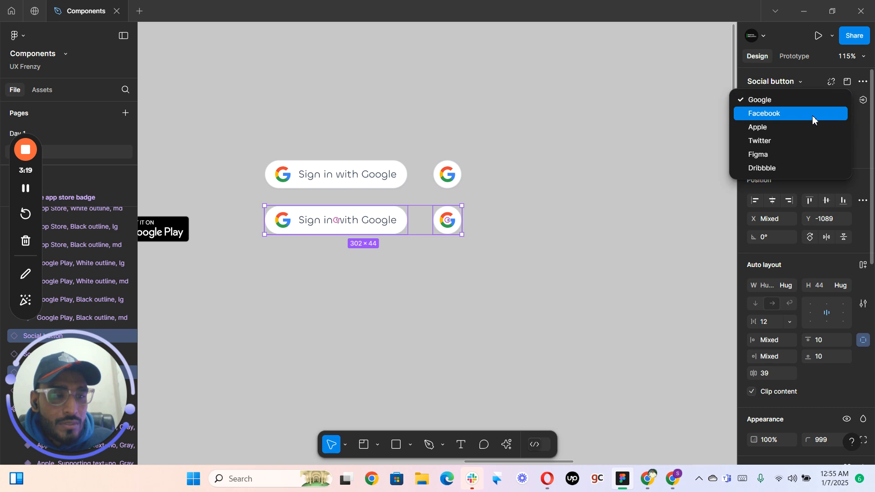
pyautogui.press('Return')
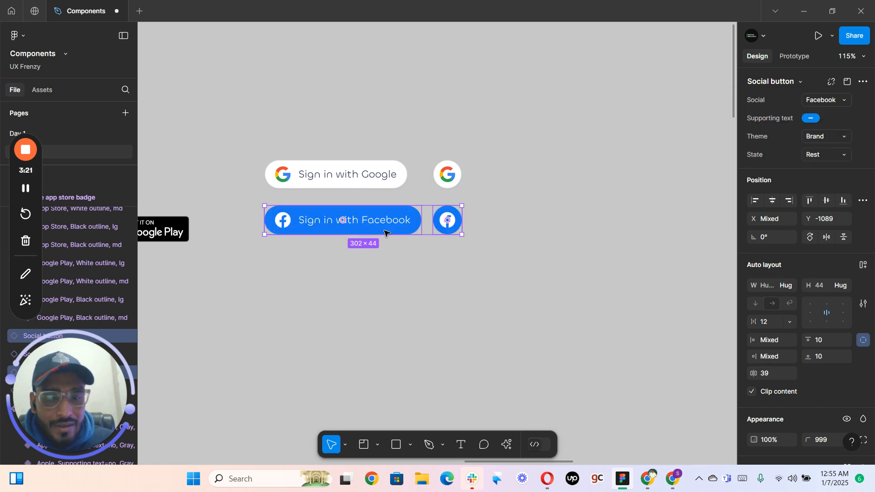
# - Copy the Facebook button pair into a third row at Y -1025 and set the copies' social option to Apple
pyautogui.moveTo(384, 274)
pyautogui.keyDown('alt'); pyautogui.mouseDown()
pyautogui.moveTo(384, 283)
pyautogui.moveTo(385, 262)
pyautogui.mouseUp(); pyautogui.keyUp('alt')
pyautogui.click(826, 100)
pyautogui.click(824, 104)
pyautogui.click(825, 104)
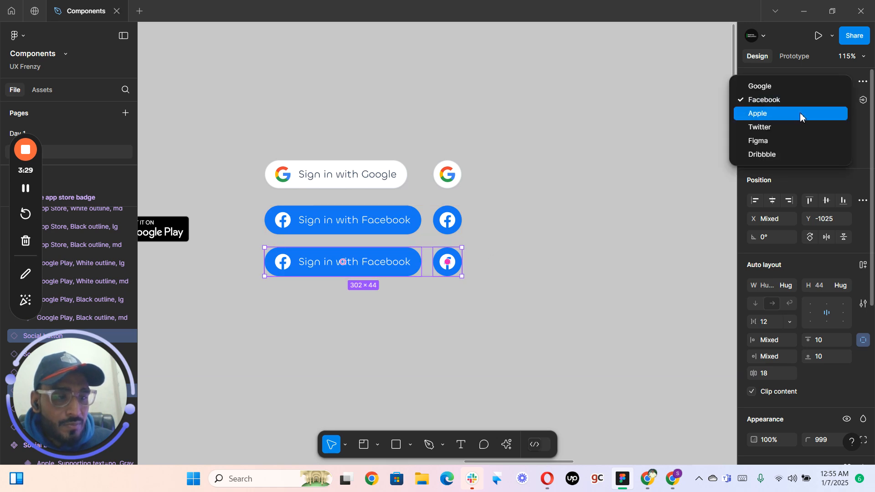
pyautogui.press('Return')
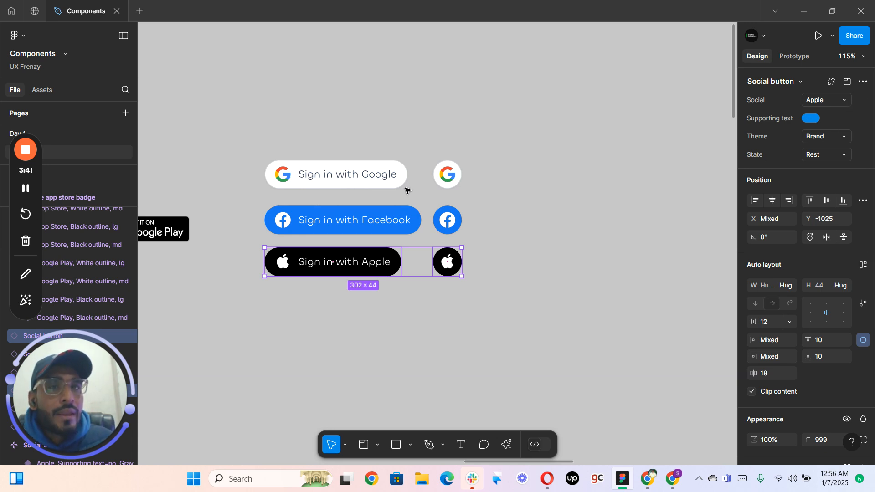
# - Turn the supporting text of the Google icon button on and back off to compare both versions
pyautogui.click(488, 156)
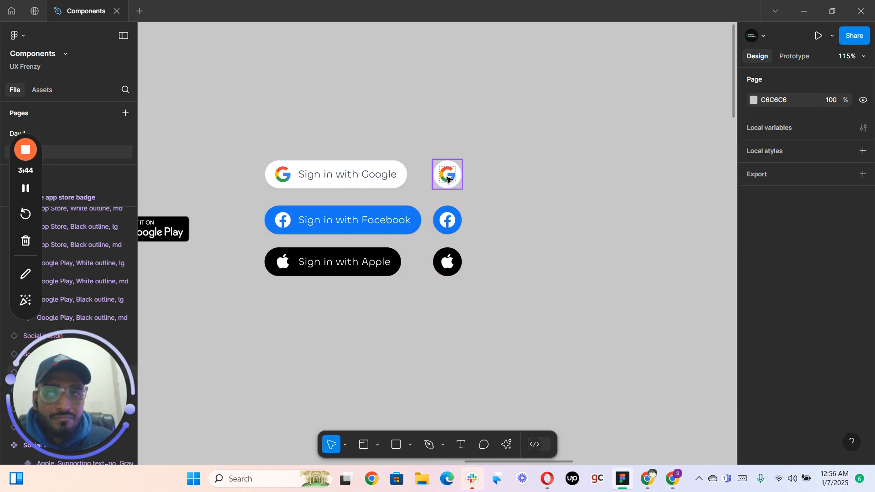
pyautogui.click(447, 175)
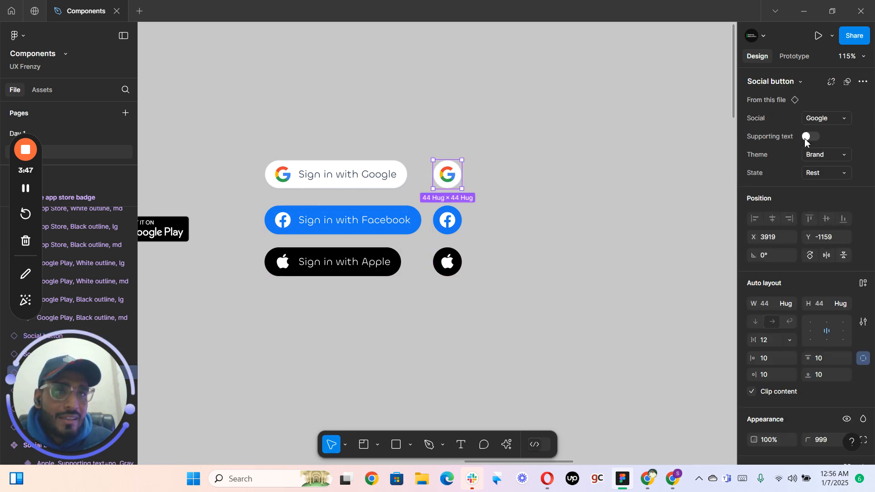
pyautogui.click(816, 138)
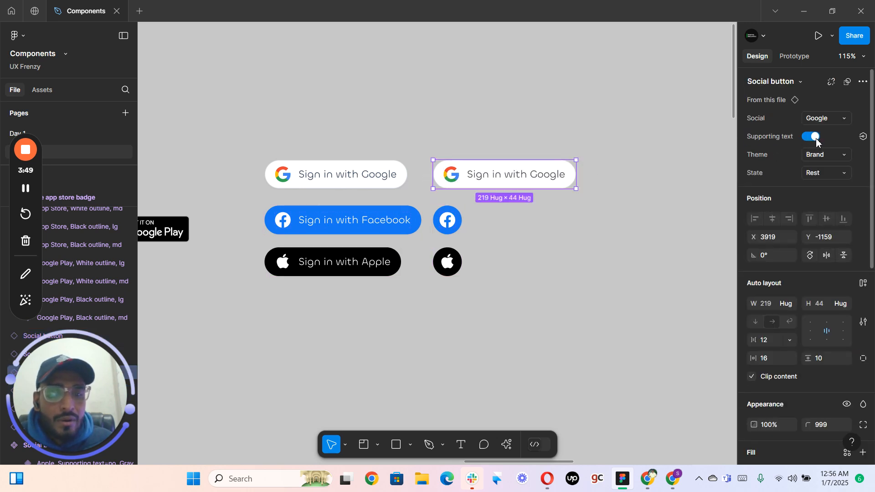
pyautogui.click(816, 138)
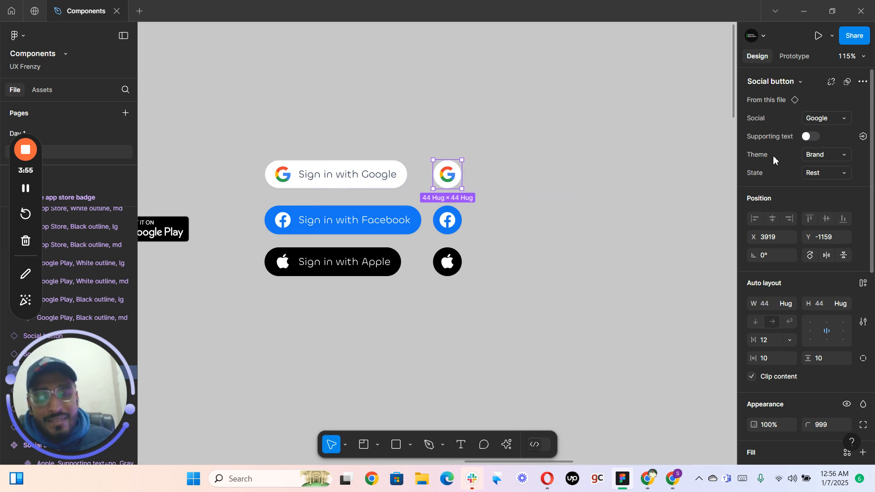
pyautogui.click(274, 299)
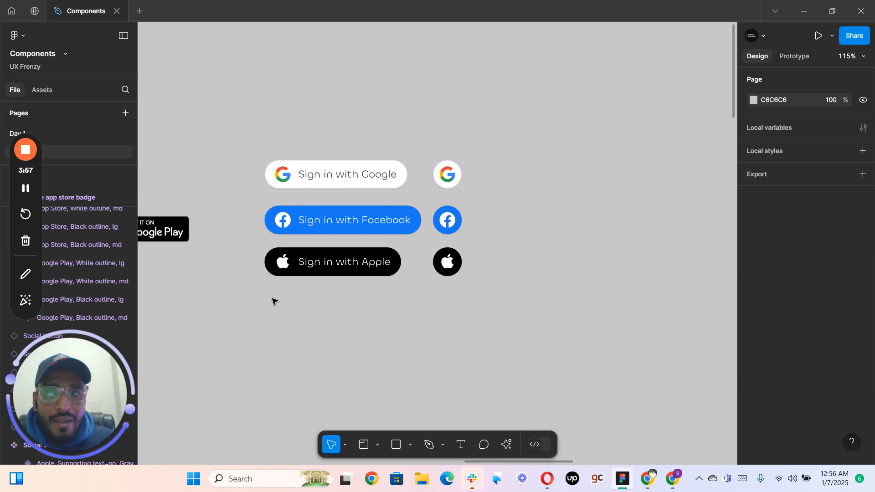
# - Copy all six social buttons to the right with a 57 px gap and set the copies' theme to Colored Logo
pyautogui.moveTo(423, 139); pyautogui.dragTo(526, 183)
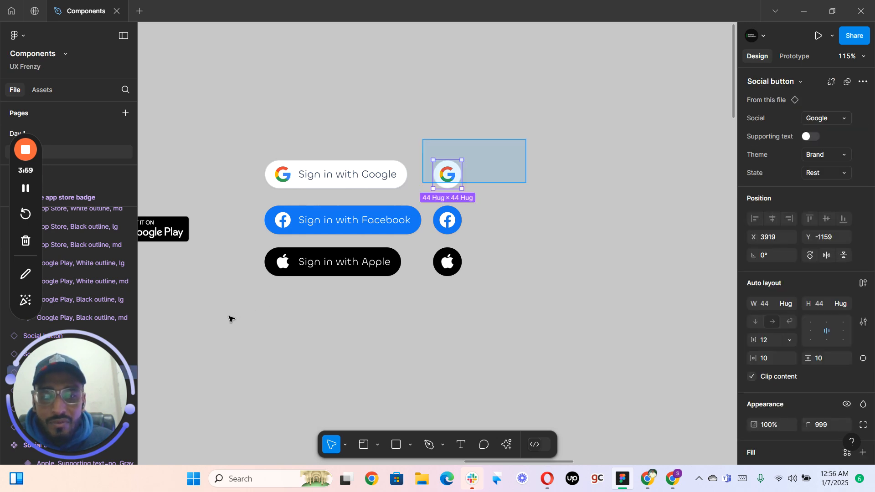
pyautogui.moveTo(423, 183); pyautogui.dragTo(231, 319)
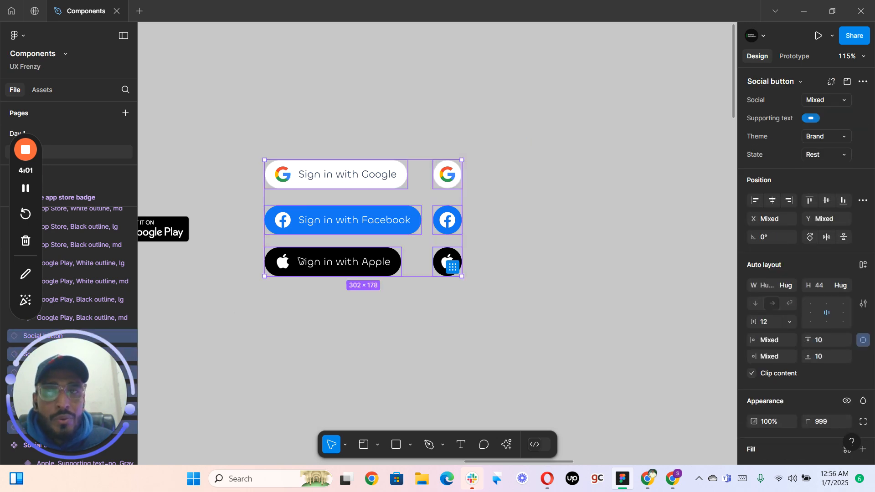
pyautogui.moveTo(334, 217); pyautogui.dragTo(570, 209)
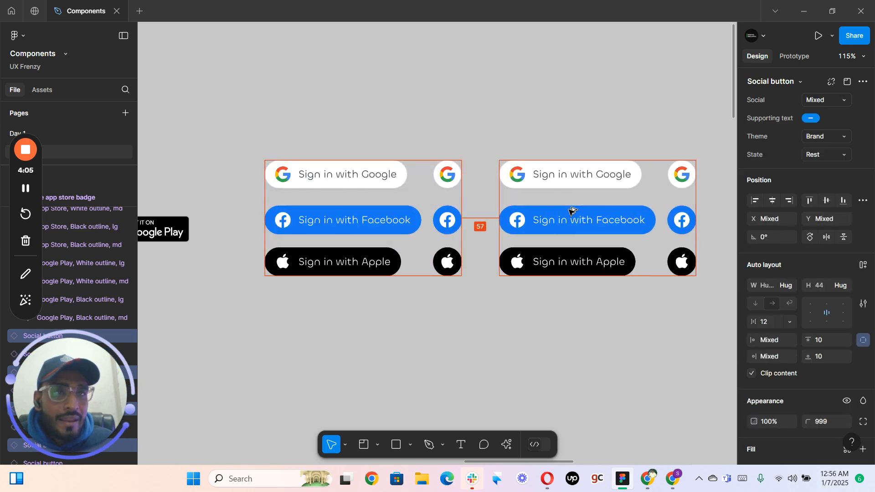
pyautogui.click(820, 155)
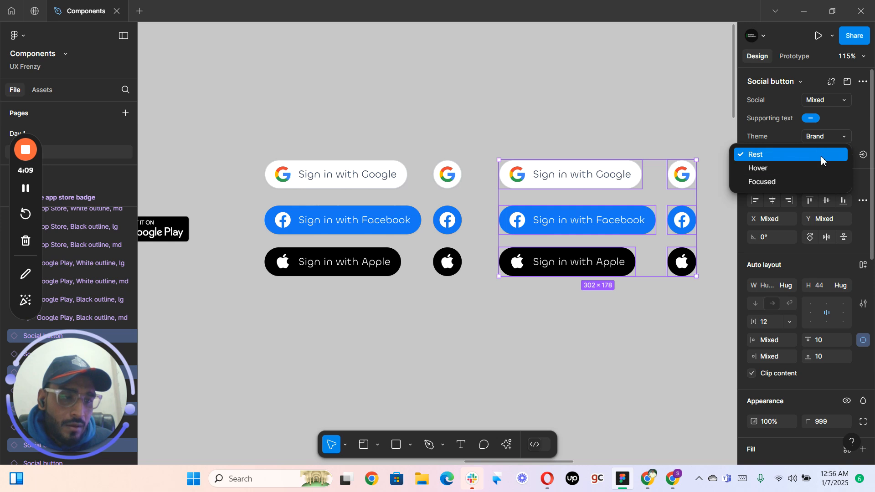
pyautogui.click(822, 156)
pyautogui.click(830, 136)
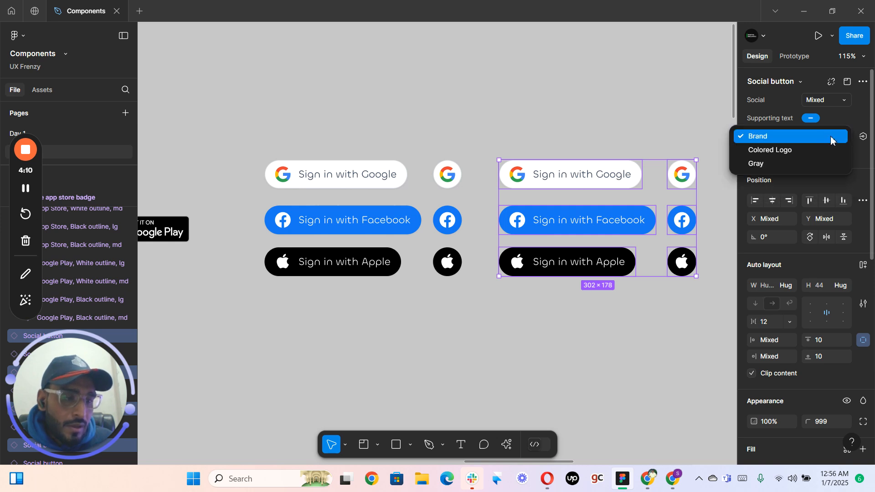
pyautogui.click(777, 152)
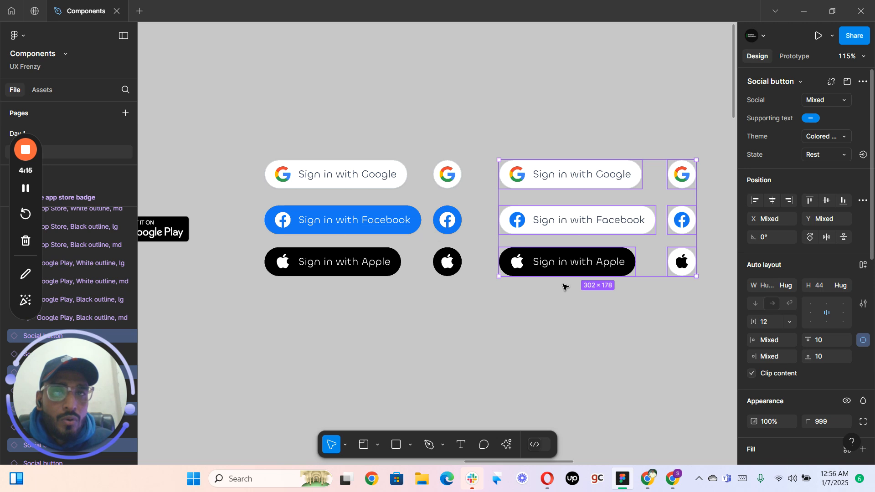
# - Duplicate the six Colored Logo buttons, place the copies to their right and set the copies' theme to Gray
pyautogui.hscroll(6, 501, 305)
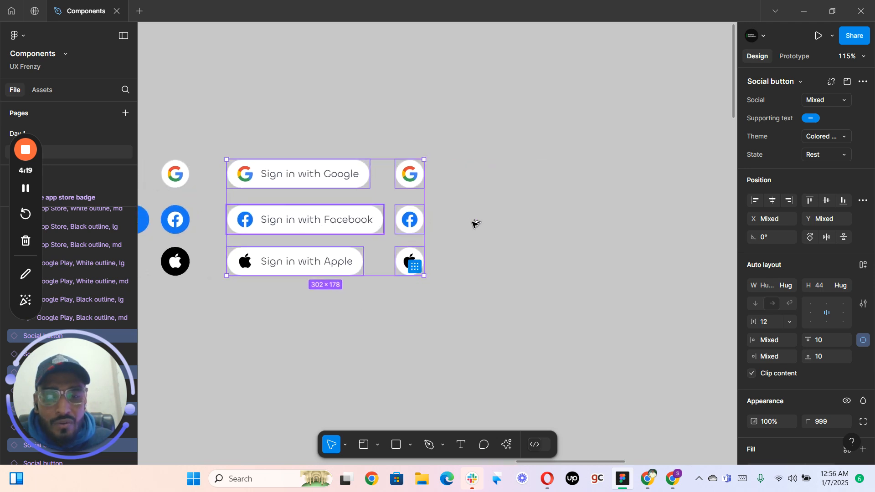
pyautogui.hotkey('ctrl', 'd')
pyautogui.moveTo(504, 223); pyautogui.dragTo(533, 223)
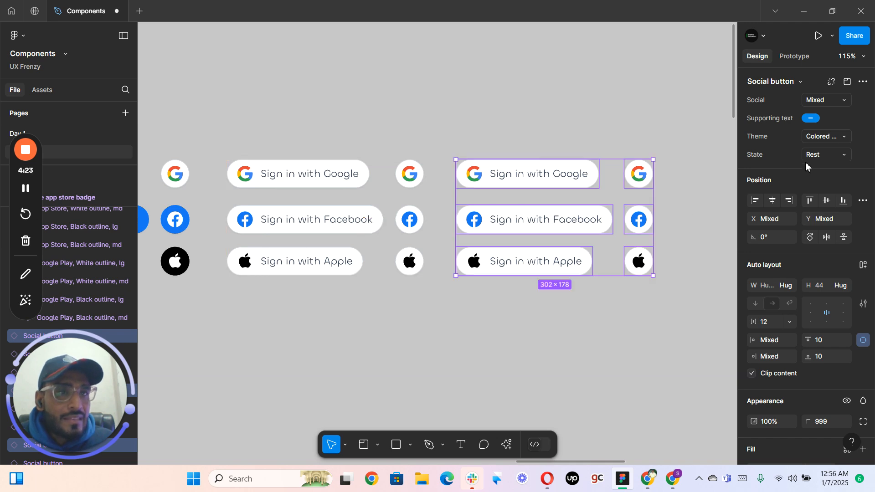
pyautogui.click(841, 137)
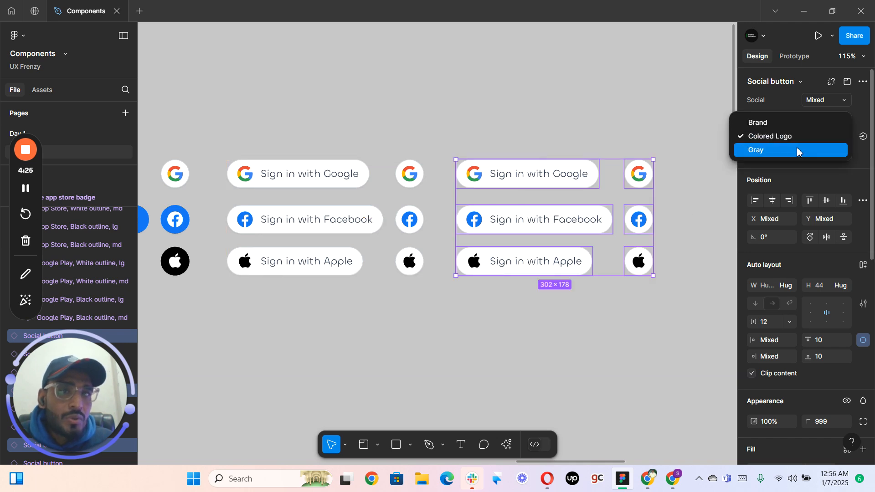
pyautogui.click(797, 150)
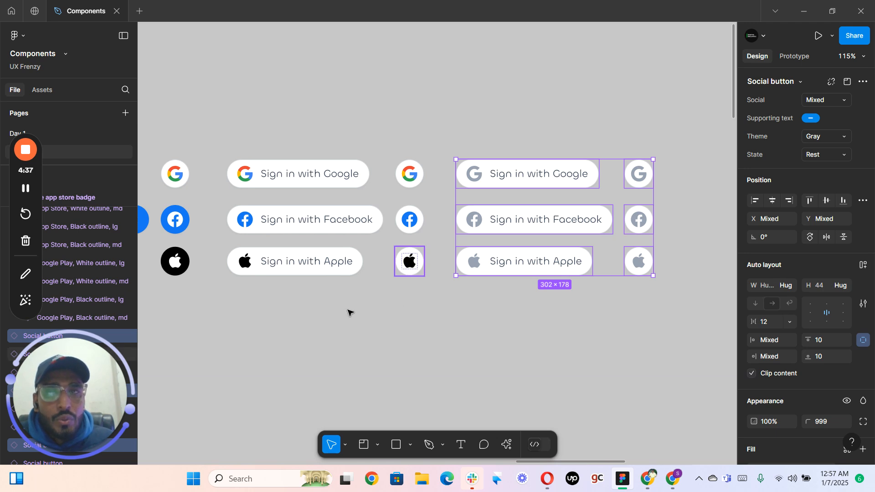
pyautogui.click(425, 306)
pyautogui.hscroll(-2, 430, 307)
pyautogui.scroll(-3, 427, 305)
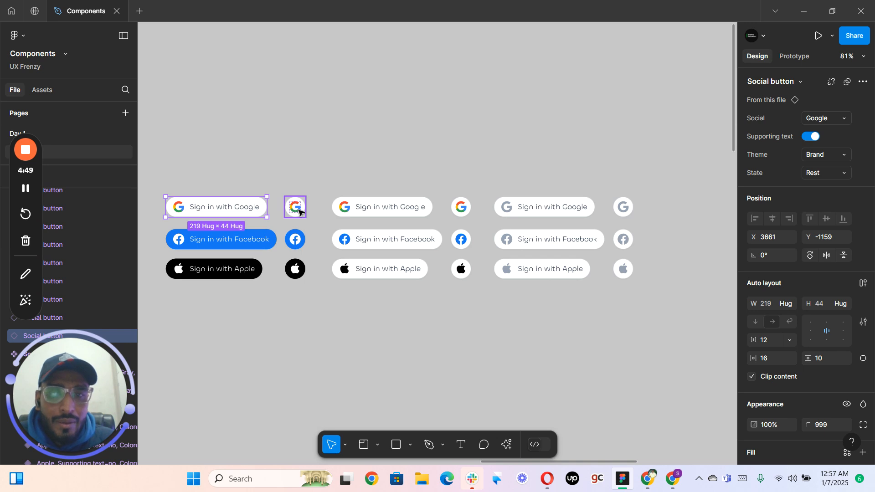
pyautogui.moveTo(85, 425); pyautogui.dragTo(821, 423)
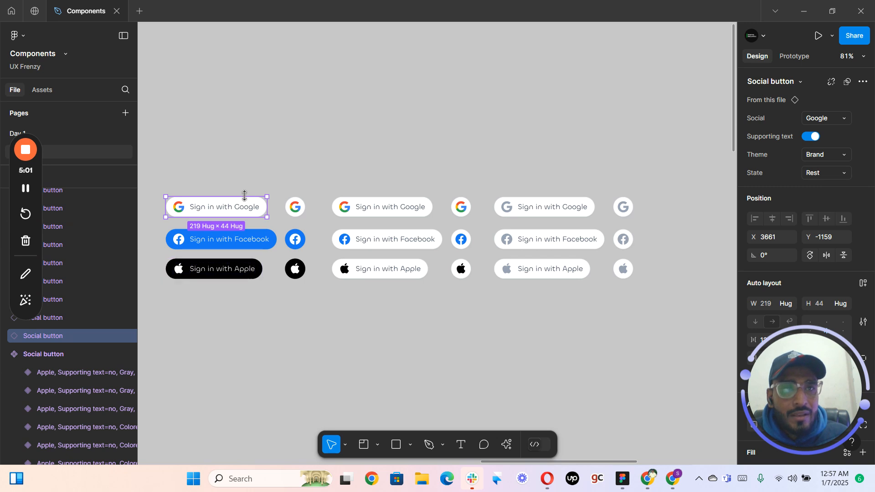
# - Open the label text inside the Brand-themed Google sign-in button for editing and leave it
pyautogui.click(233, 205)
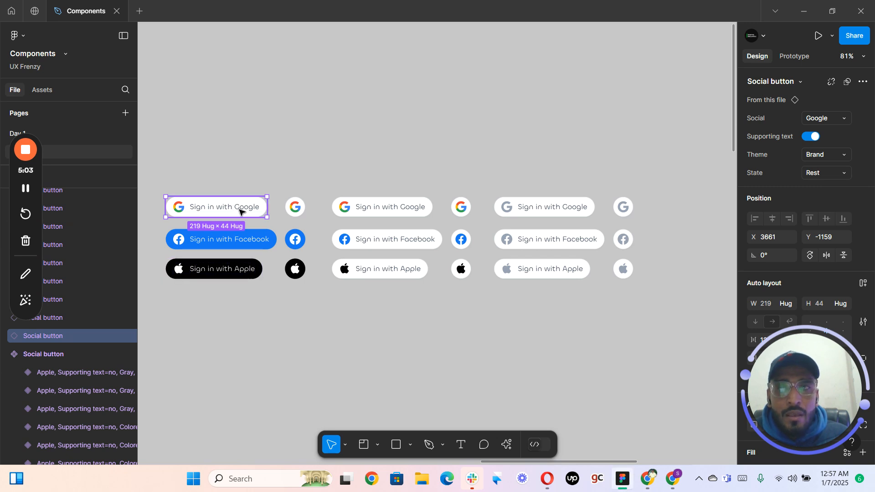
pyautogui.doubleClick(240, 210)
pyautogui.doubleClick(246, 207)
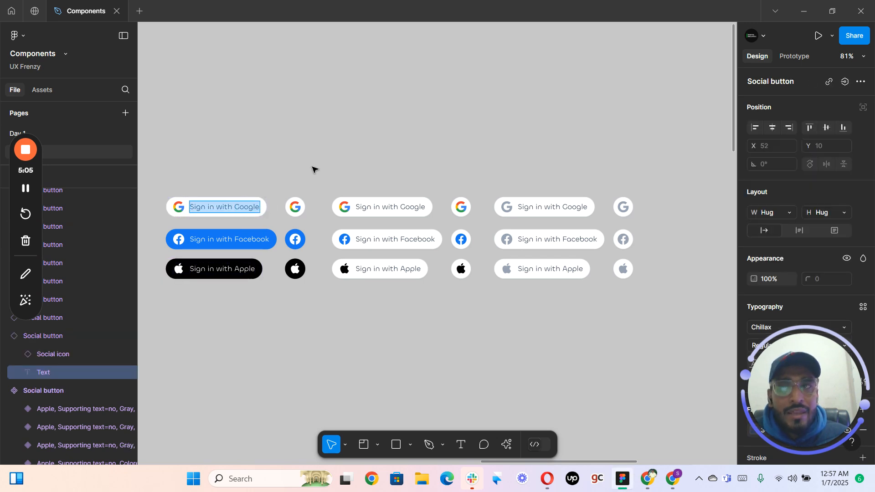
pyautogui.press('Escape')
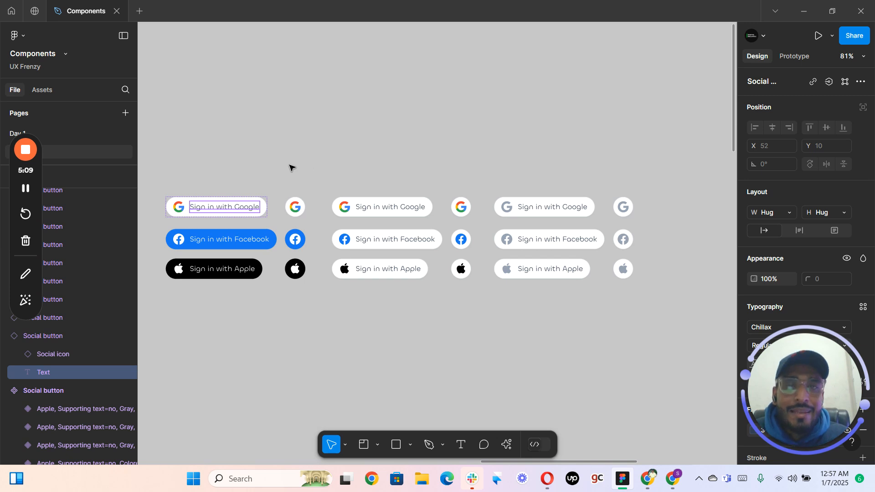
# - Move the Google Play badge below the Brand sign-in buttons, aligned with their left edge at X 3663, Y -921
pyautogui.press('space')
pyautogui.moveTo(226, 156); pyautogui.dragTo(303, 127)
pyautogui.click(213, 222)
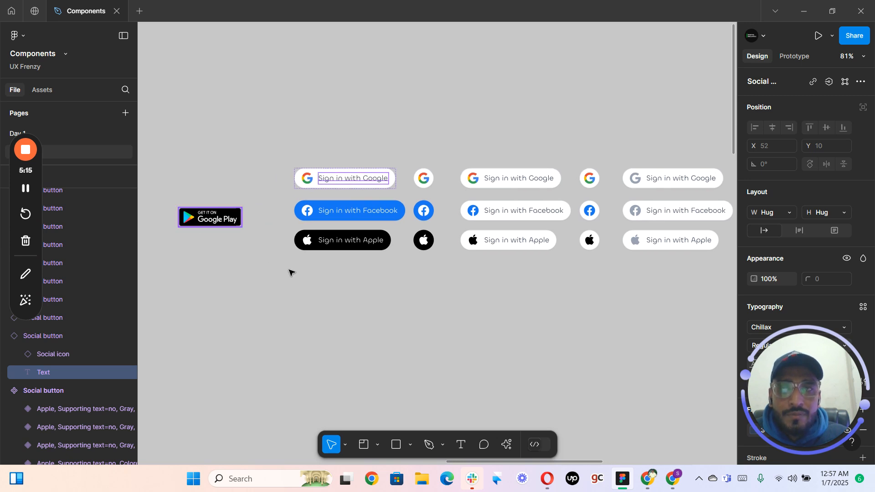
pyautogui.moveTo(213, 222); pyautogui.dragTo(310, 284)
pyautogui.hotkey('ctrl', 'z')
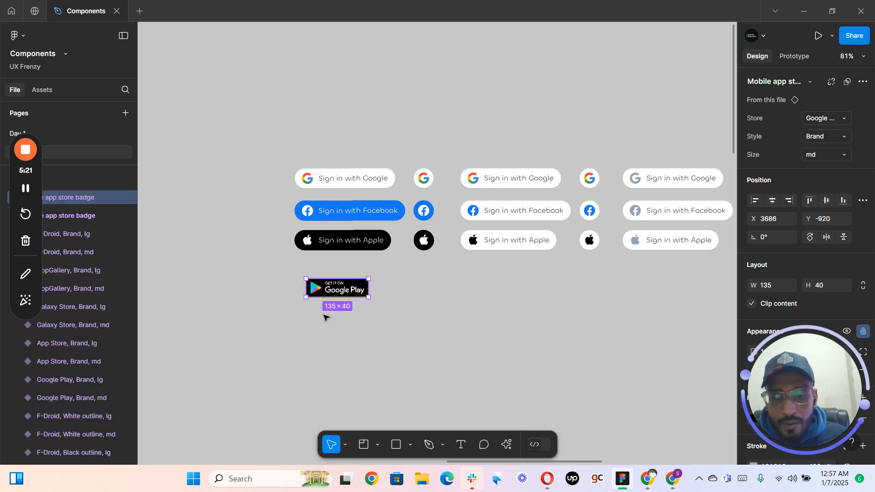
pyautogui.scroll(5, 329, 313)
pyautogui.moveTo(328, 277); pyautogui.dragTo(324, 157)
pyautogui.moveTo(370, 114); pyautogui.dragTo(337, 112)
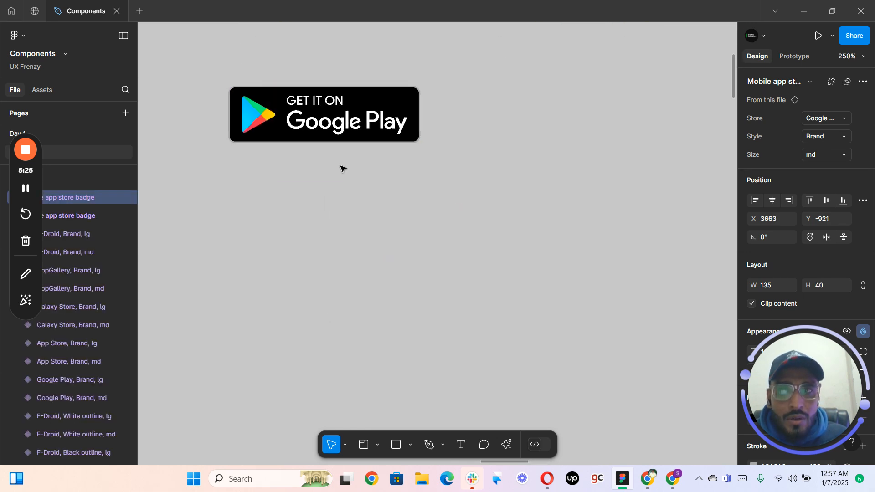
# - Duplicate the Google Play badge 28 px below itself and set the copy's store to App Store
pyautogui.moveTo(347, 206)
pyautogui.mouseDown()
pyautogui.moveTo(346, 223)
pyautogui.moveTo(347, 207)
pyautogui.mouseUp()
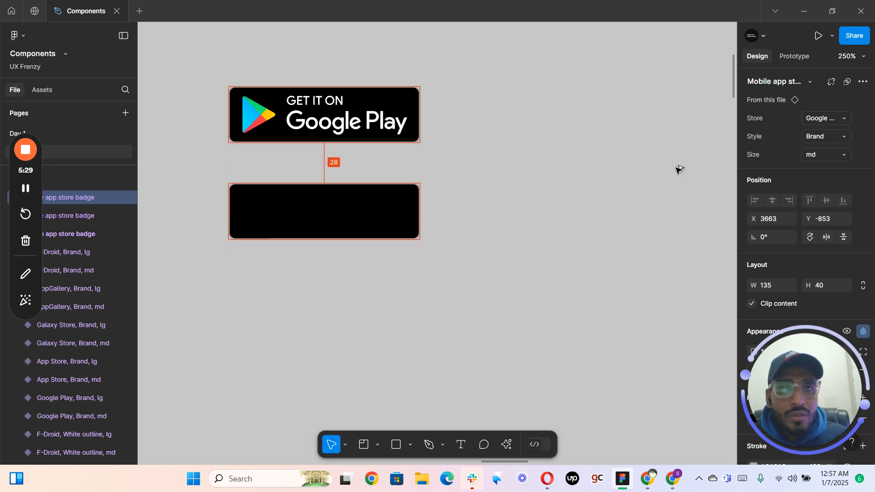
pyautogui.click(823, 118)
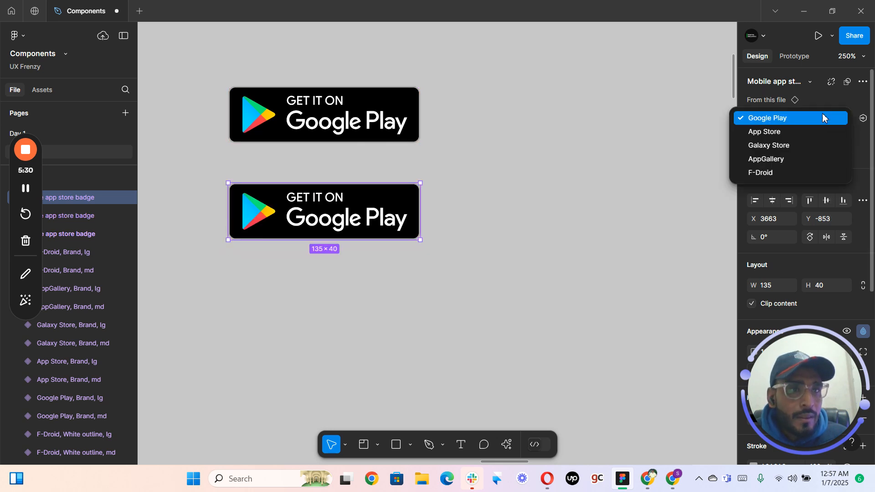
pyautogui.click(795, 133)
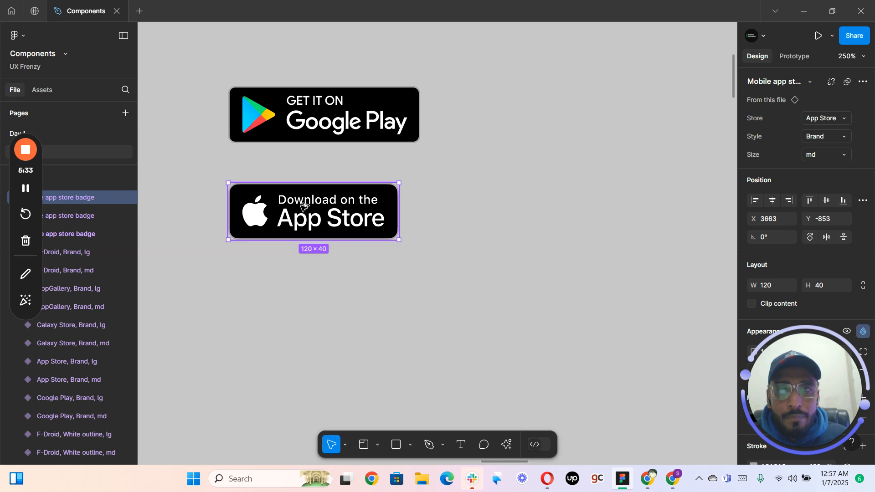
# - Duplicate the App Store badge 32 px below itself and set the copy's store to AppGallery
pyautogui.hotkey('ctrl', 'd')
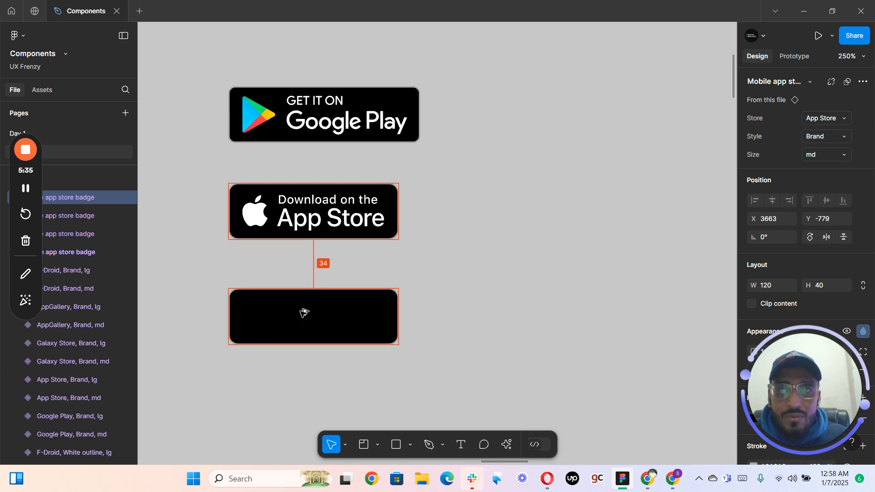
pyautogui.moveTo(304, 314); pyautogui.dragTo(303, 311)
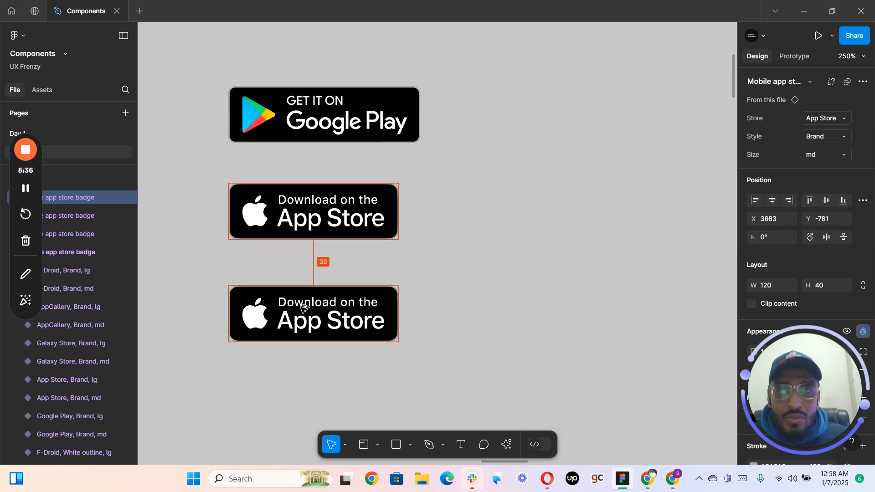
pyautogui.click(820, 118)
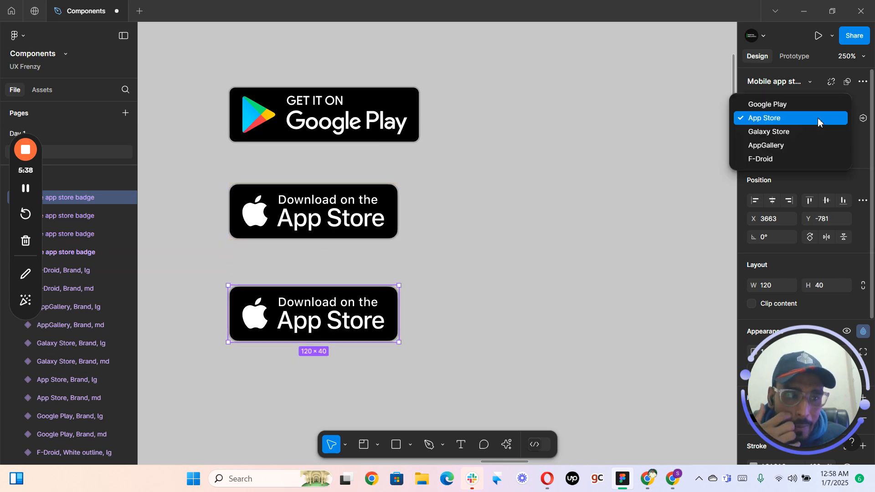
pyautogui.click(781, 145)
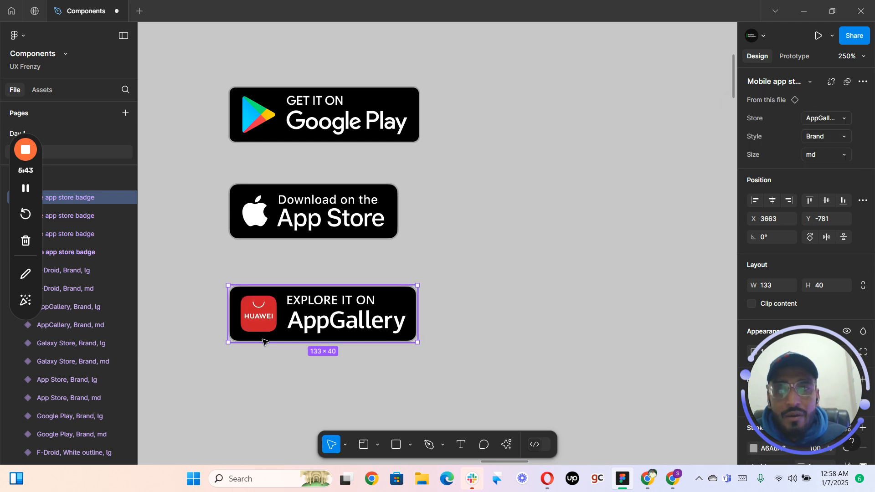
# - Copy the three Brand store badges to the right with a 72 px gap and set the copies' style to White outline
pyautogui.scroll(-3, 351, 272)
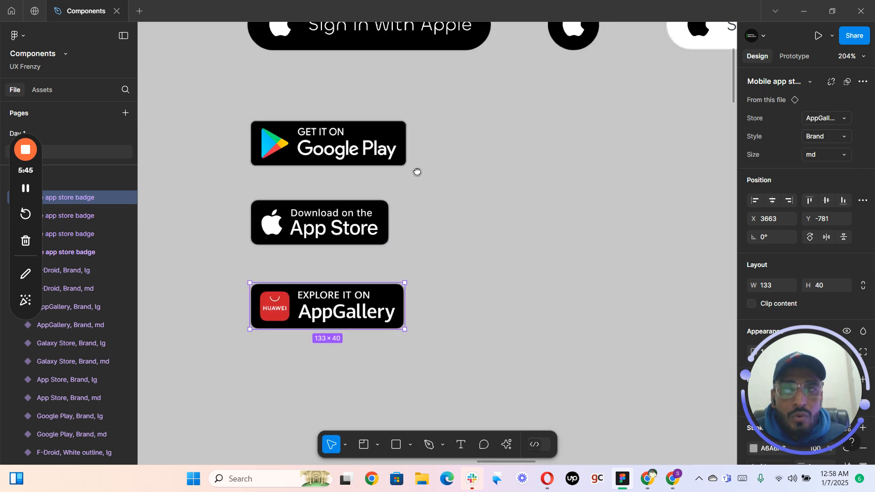
pyautogui.scroll(-3, 408, 173)
pyautogui.click(306, 313)
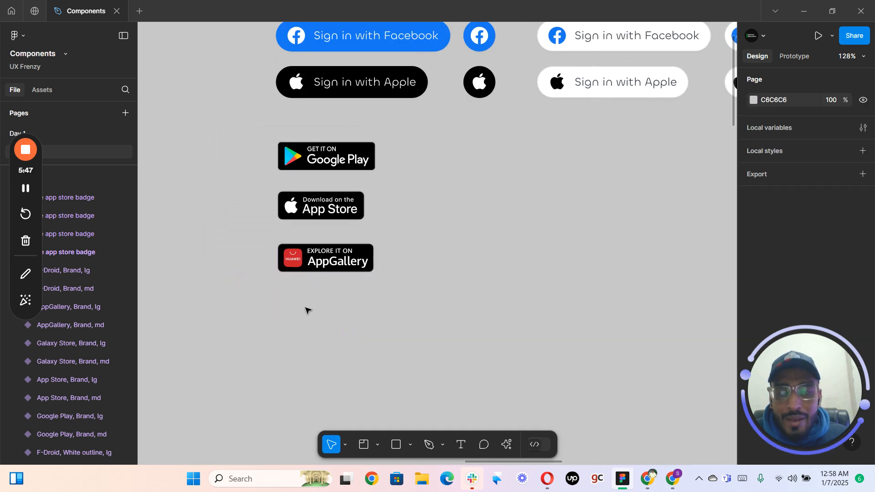
pyautogui.moveTo(305, 311); pyautogui.dragTo(406, 124)
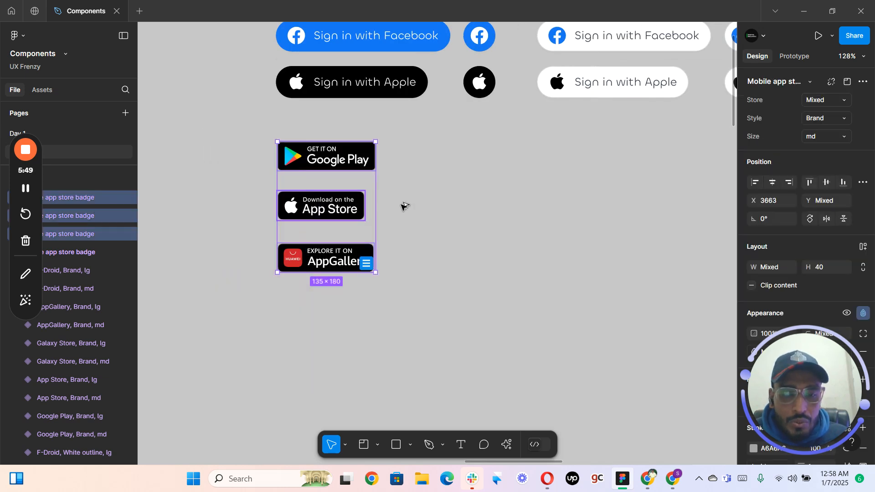
pyautogui.moveTo(438, 201); pyautogui.dragTo(473, 200)
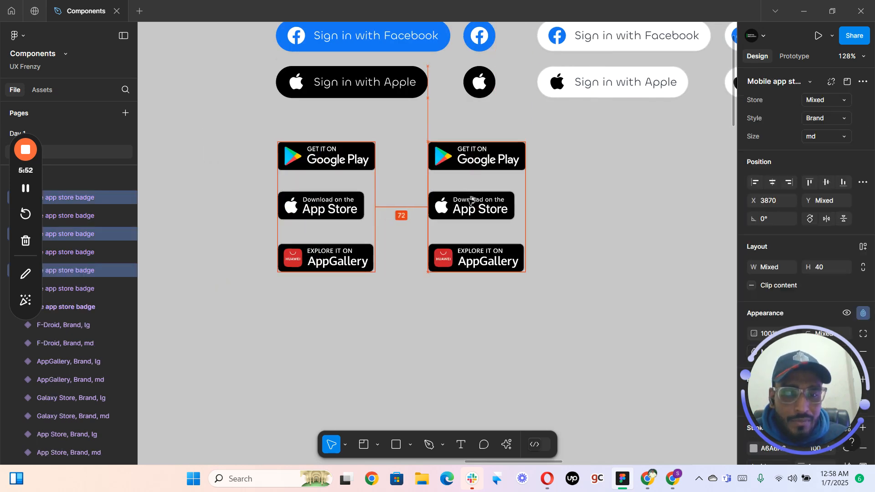
pyautogui.click(827, 119)
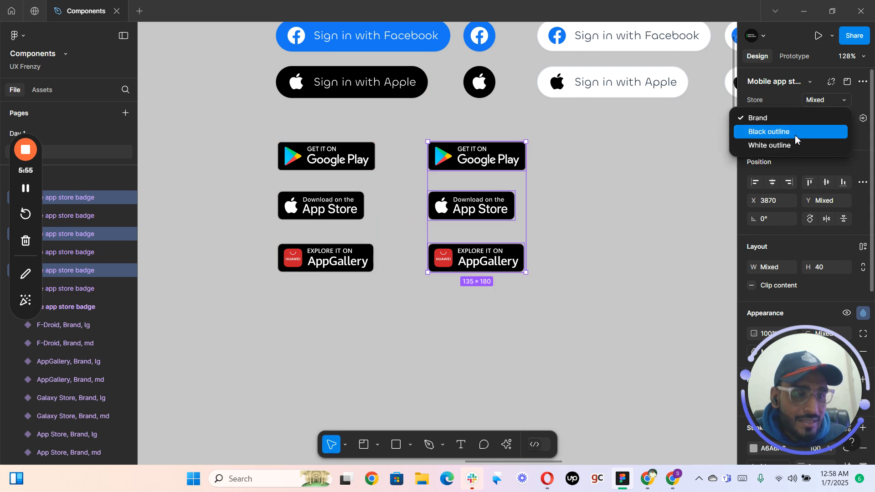
pyautogui.press('Return')
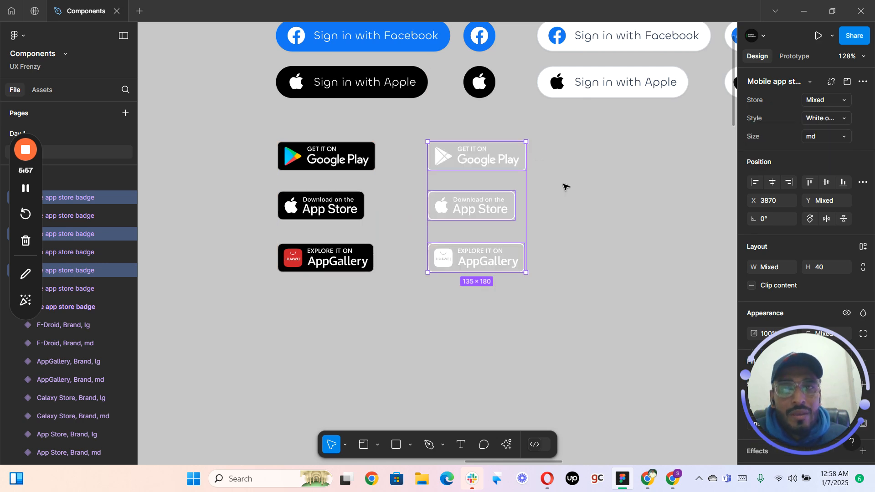
# - Duplicate the White outline badges to the right with a 59 px gap and set the copies' style to Black outline
pyautogui.hotkey('ctrl', 'd')
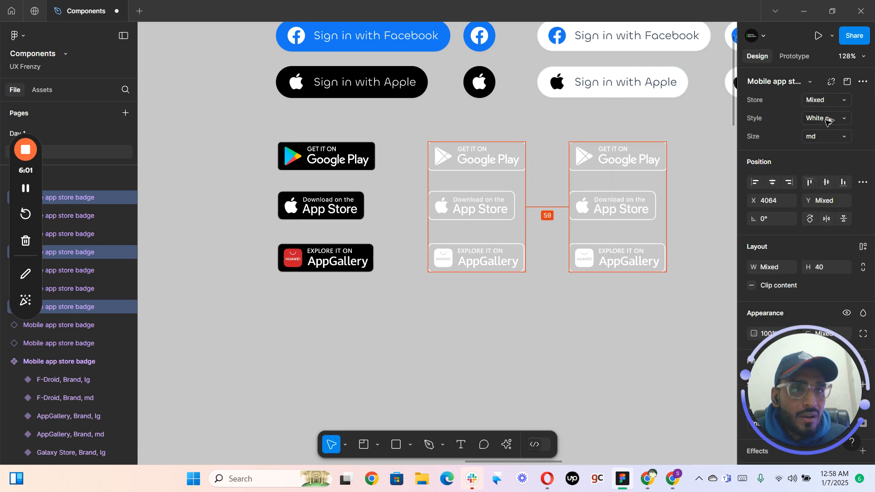
pyautogui.click(827, 120)
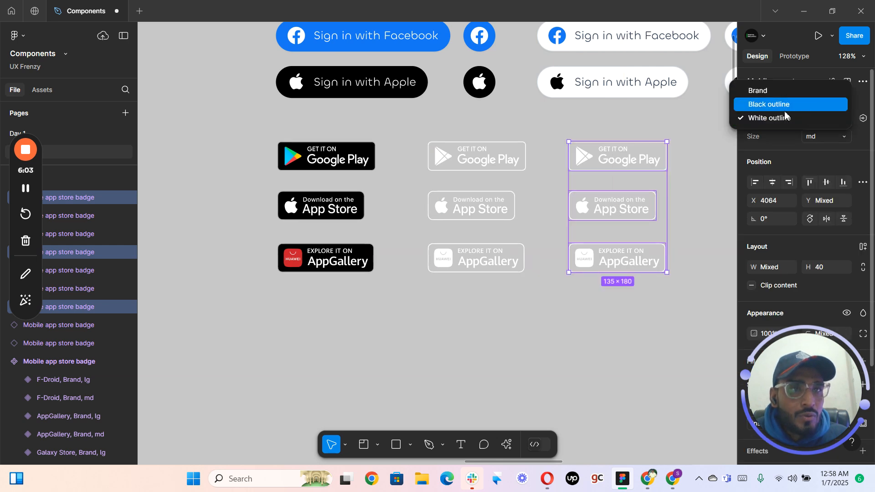
pyautogui.click(806, 107)
pyautogui.hscroll(5, 693, 197)
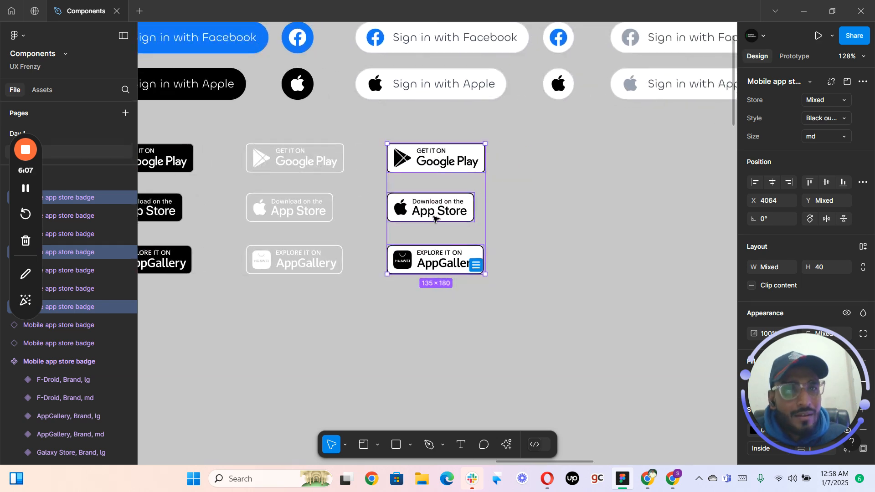
# - Duplicate the Black outline badges to the right with a 59 px gap and set the copies' size to lg
pyautogui.hotkey('ctrl', 'd')
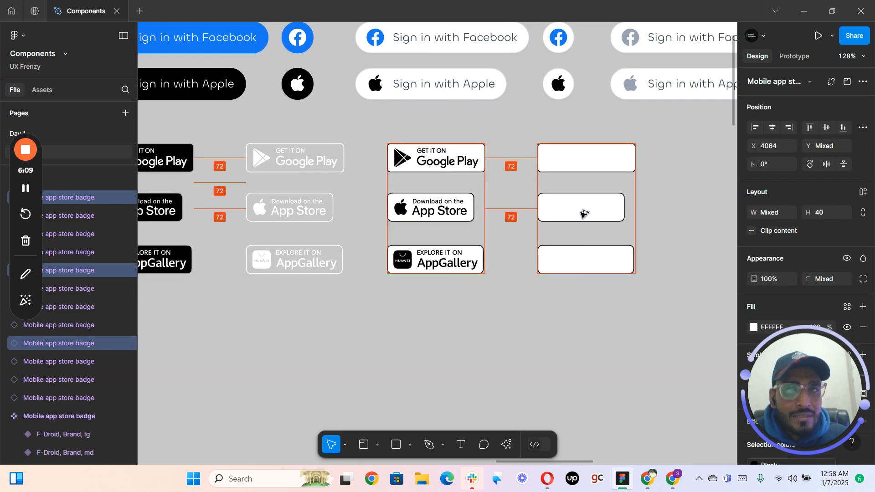
pyautogui.moveTo(573, 213); pyautogui.dragTo(563, 213)
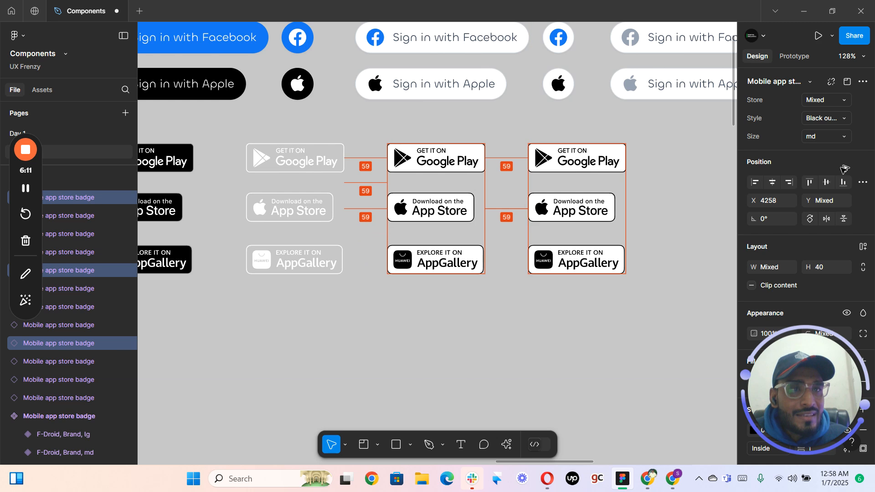
pyautogui.click(825, 141)
pyautogui.click(823, 137)
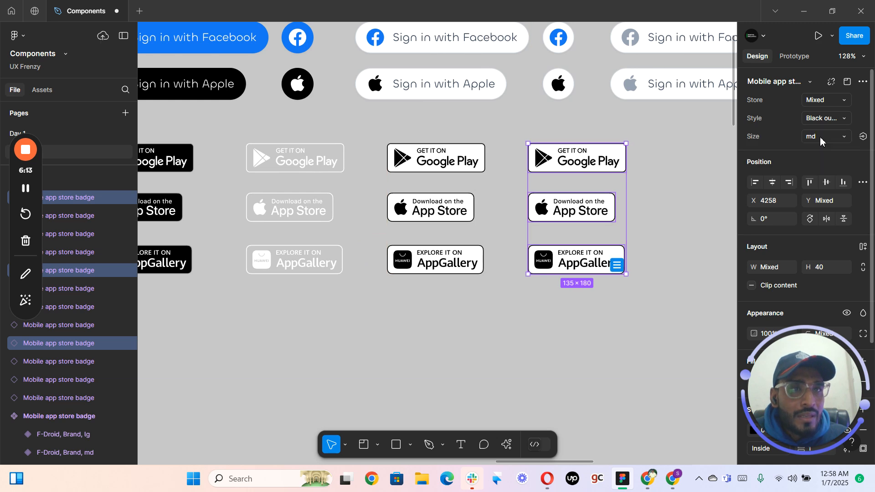
pyautogui.click(821, 137)
pyautogui.click(781, 151)
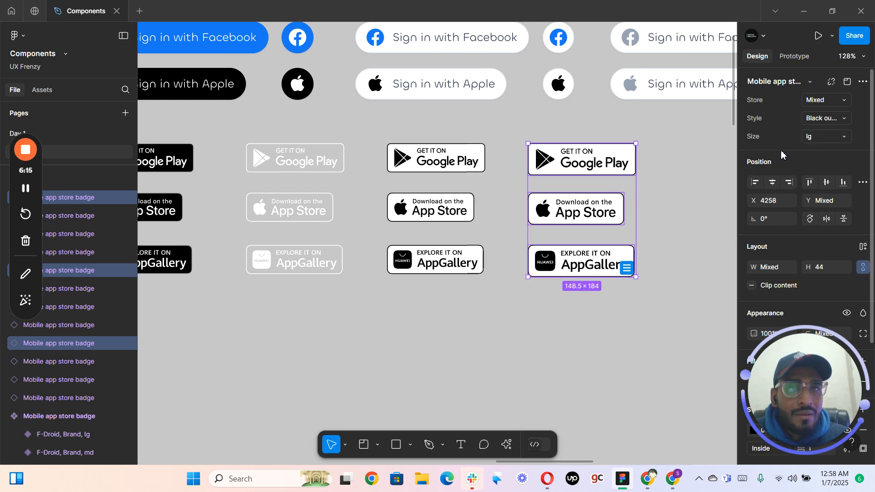
pyautogui.click(525, 312)
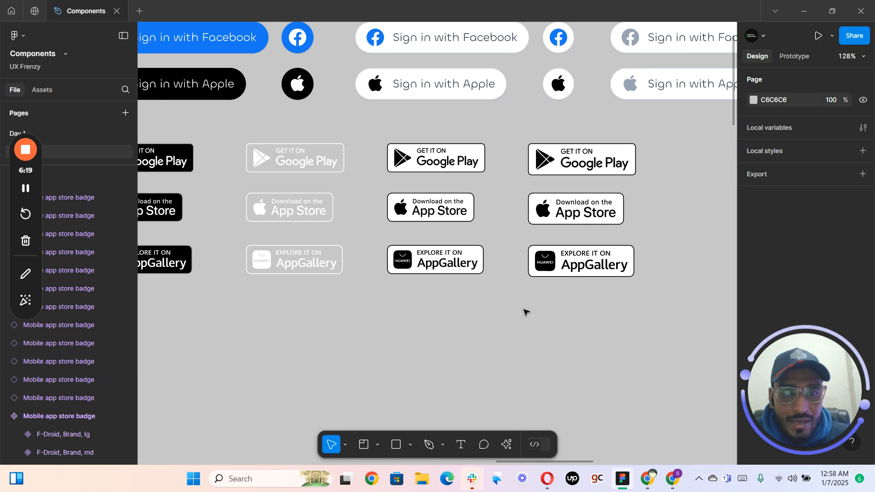
# - Delete all the demo sign-in buttons and app store badges from the canvas, keeping the main components
pyautogui.hotkey('shift', '1')
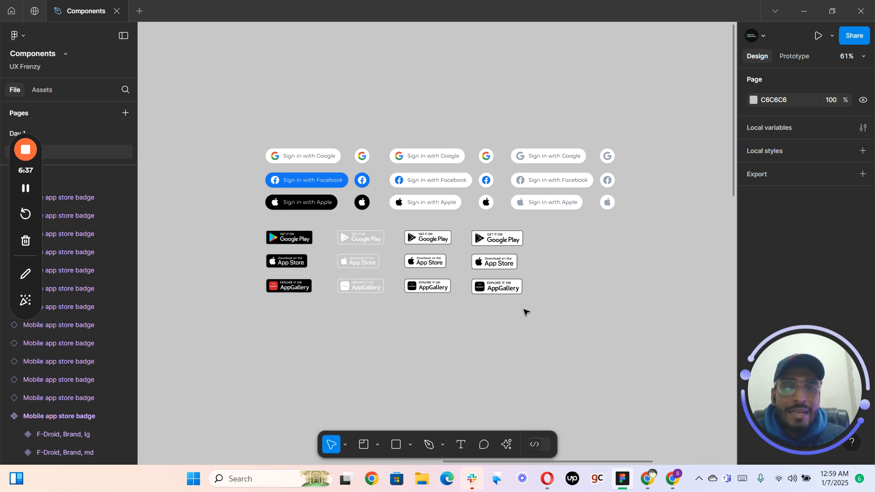
pyautogui.scroll(-5, 455, 291)
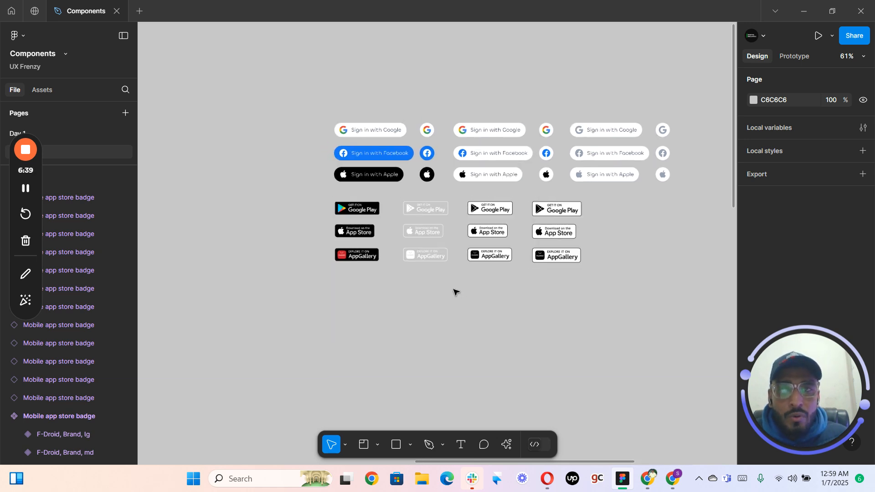
pyautogui.moveTo(362, 187); pyautogui.dragTo(592, 315)
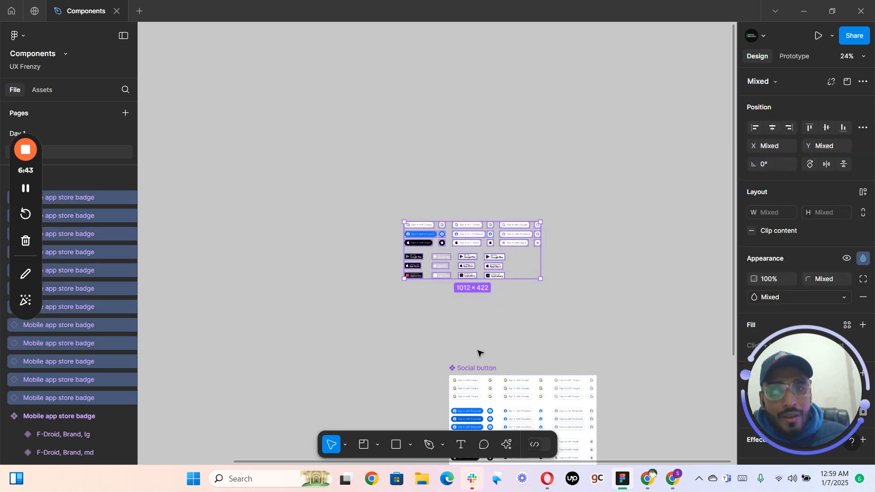
pyautogui.press('Delete')
pyautogui.moveTo(298, 279); pyautogui.dragTo(498, 314)
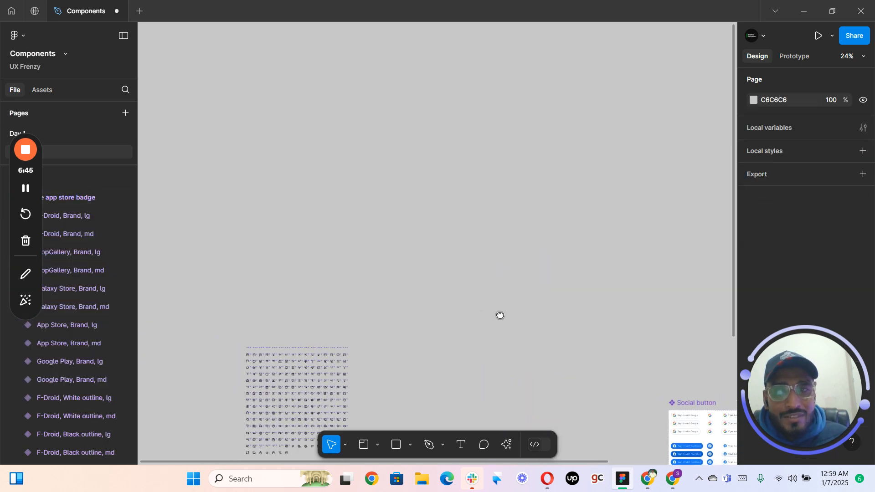
pyautogui.scroll(5, 431, 370)
pyautogui.scroll(3, 421, 261)
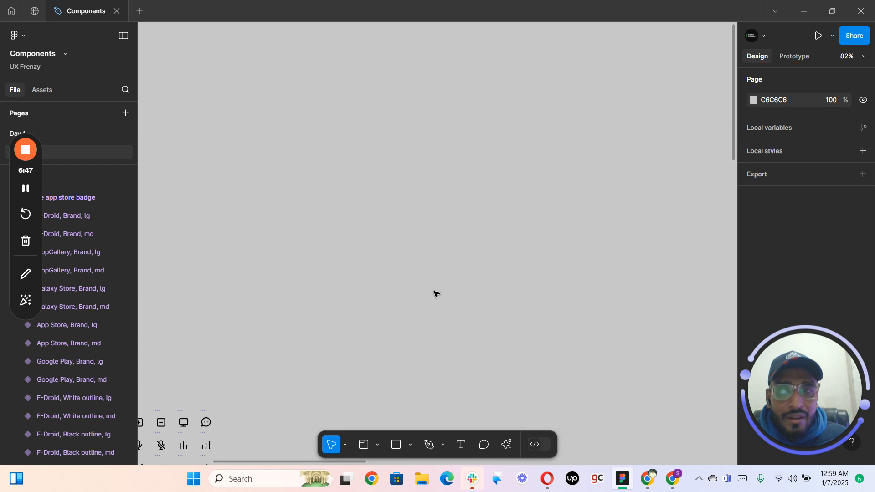
pyautogui.moveTo(410, 348); pyautogui.dragTo(393, 160)
pyautogui.scroll(-3, 371, 166)
pyautogui.scroll(1, 375, 209)
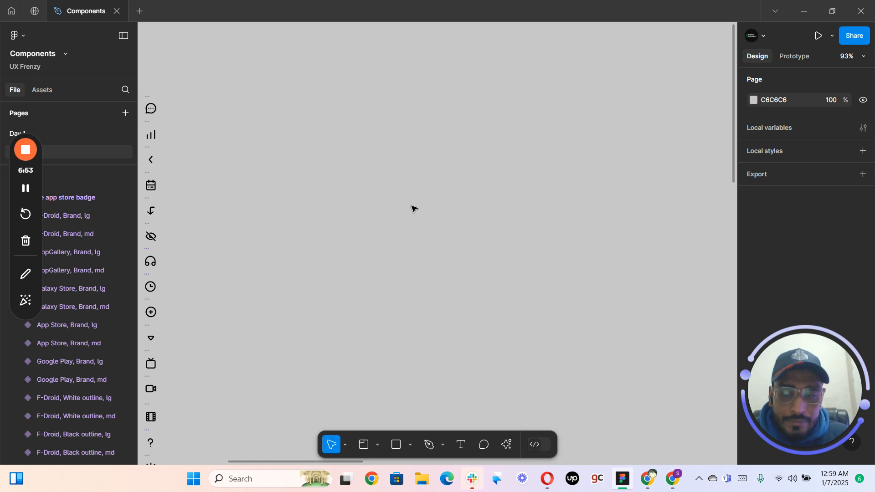
# - Add the text "button" on the empty canvas beside the icon grid and select it
pyautogui.press('t')
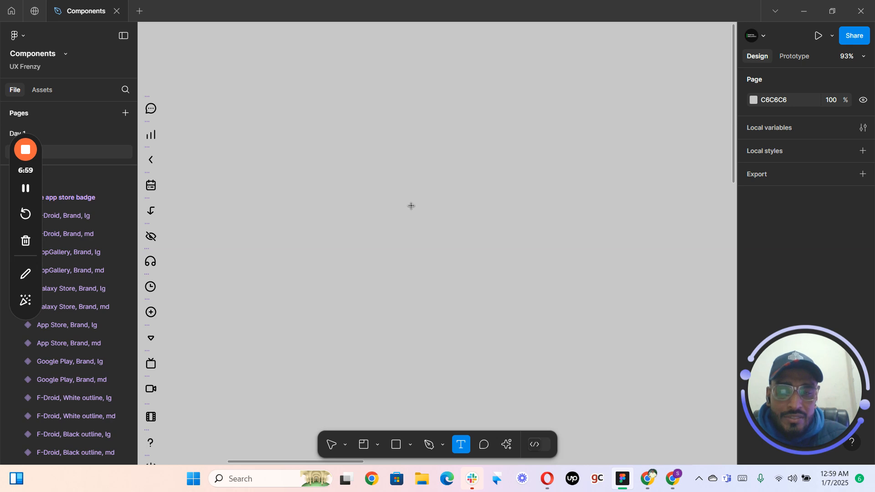
pyautogui.click(374, 231)
pyautogui.press('Escape')
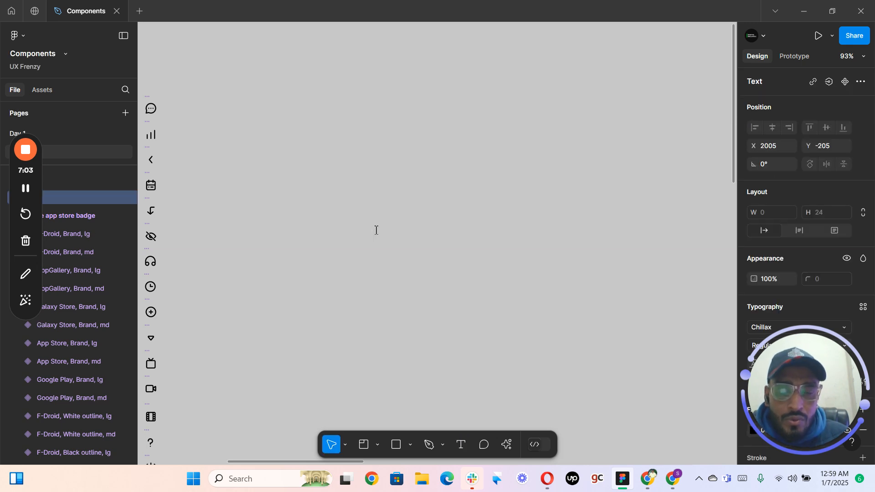
pyautogui.write('butti')
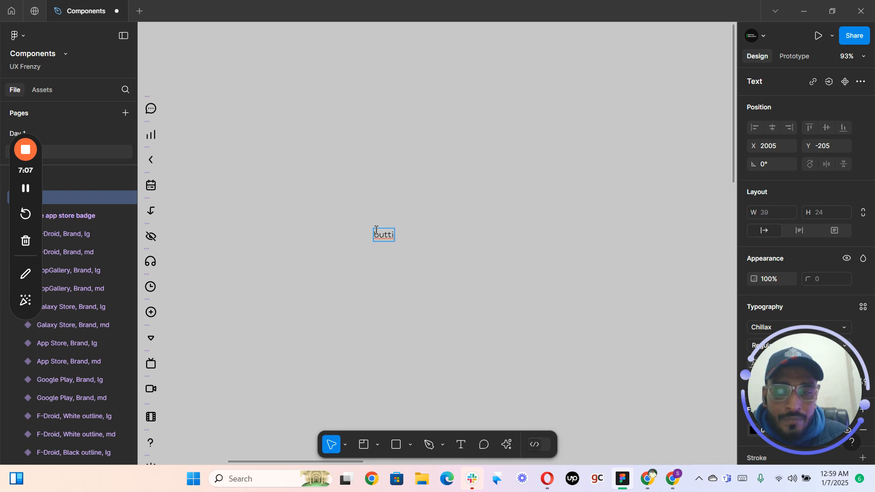
pyautogui.press('BackSpace')
pyautogui.write('on')
pyautogui.press('Escape')
pyautogui.scroll(5, 381, 248)
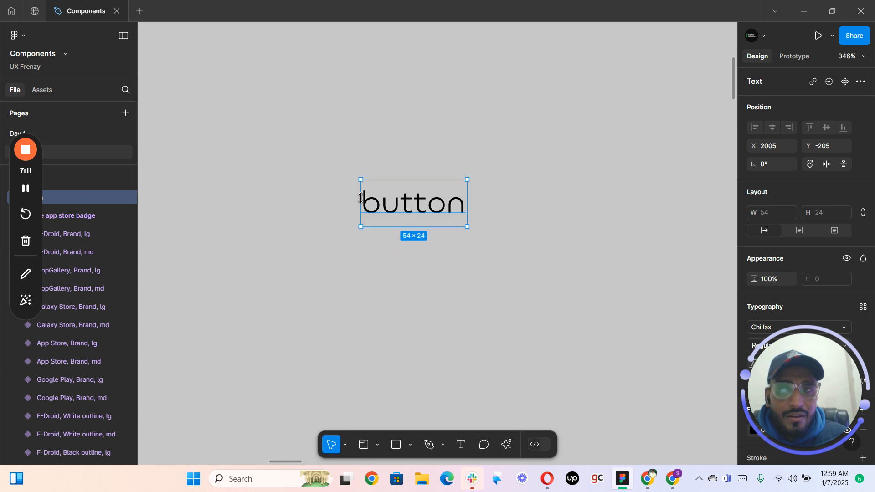
pyautogui.moveTo(818, 379); pyautogui.dragTo(684, 67)
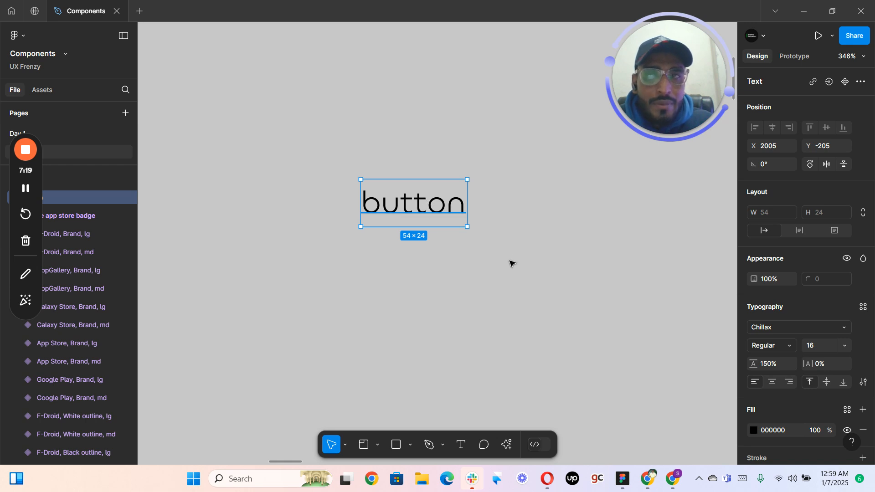
pyautogui.press('Escape')
pyautogui.moveTo(321, 153); pyautogui.dragTo(482, 223)
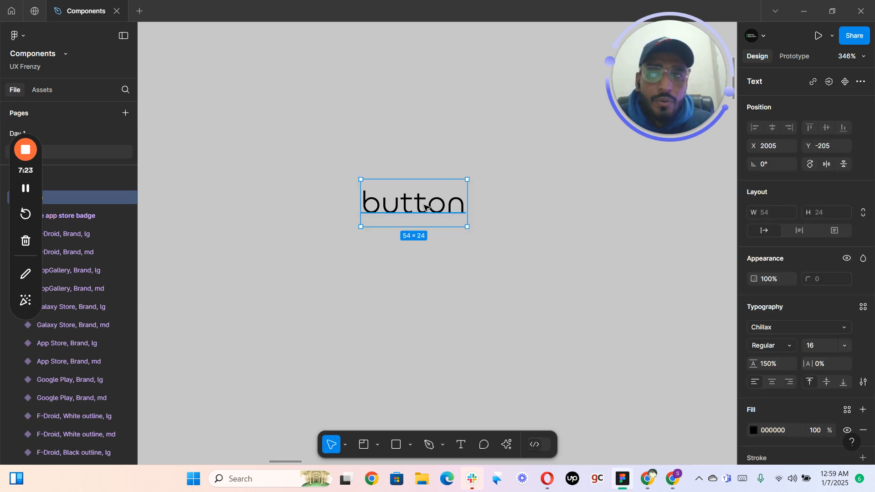
# - Wrap the button text in an auto layout frame with 12 px horizontal and 4 px vertical padding
pyautogui.hotkey('shift', 'a')
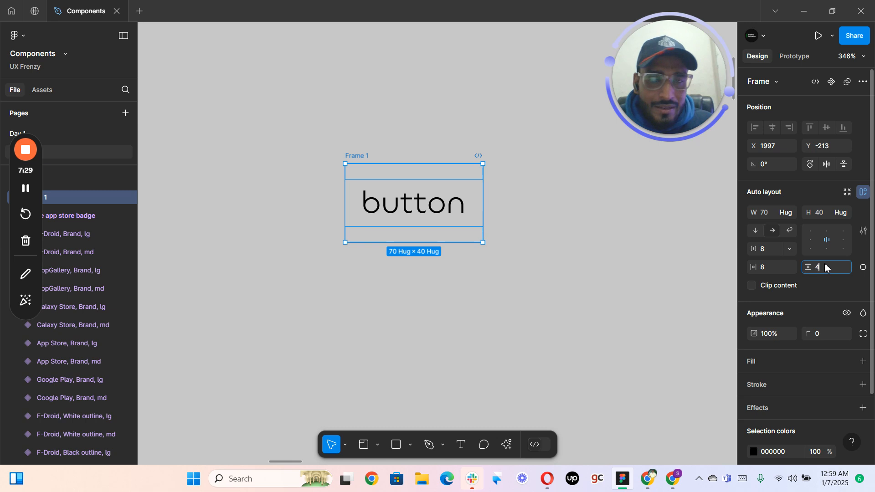
pyautogui.press('Return')
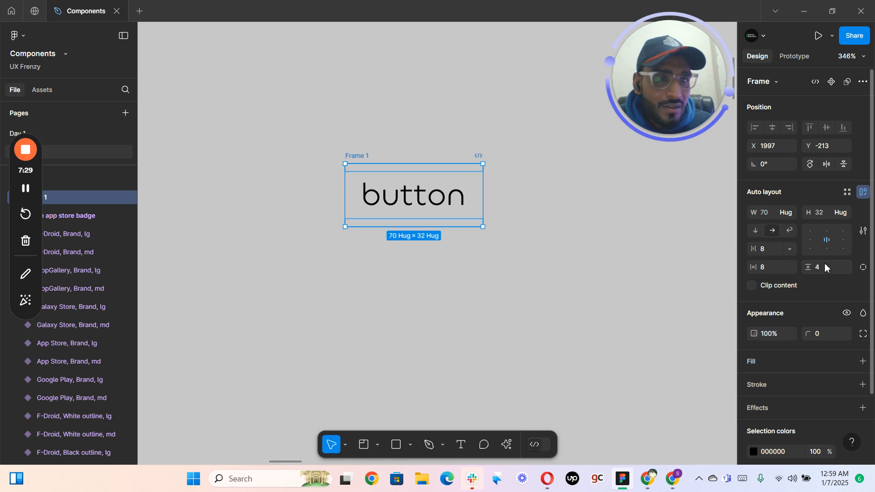
pyautogui.click(773, 271)
pyautogui.write('12')
pyautogui.press('Return')
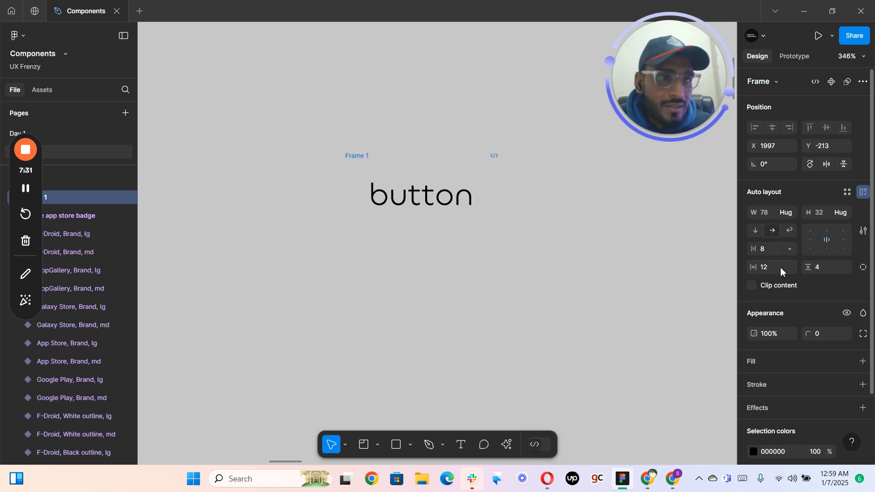
# - Give the frame around the button text a corner radius of 4 and a white FFFFFF fill
pyautogui.click(834, 337)
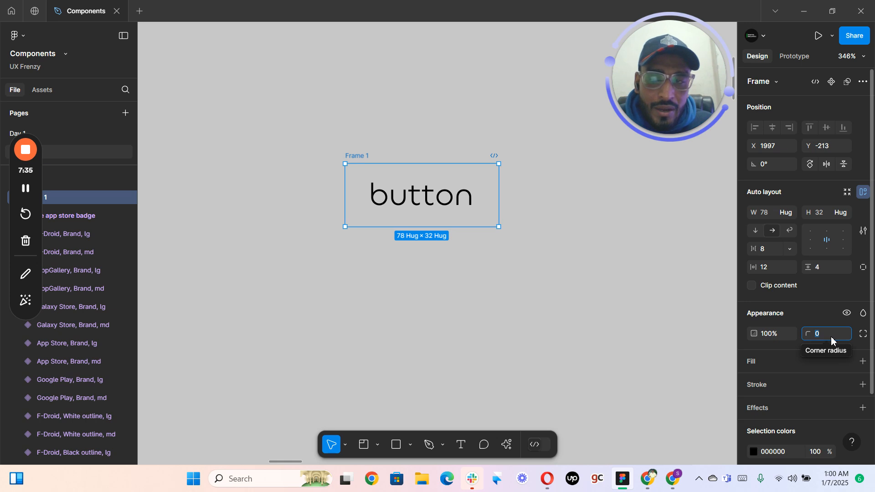
pyautogui.write('4')
pyautogui.press('Return')
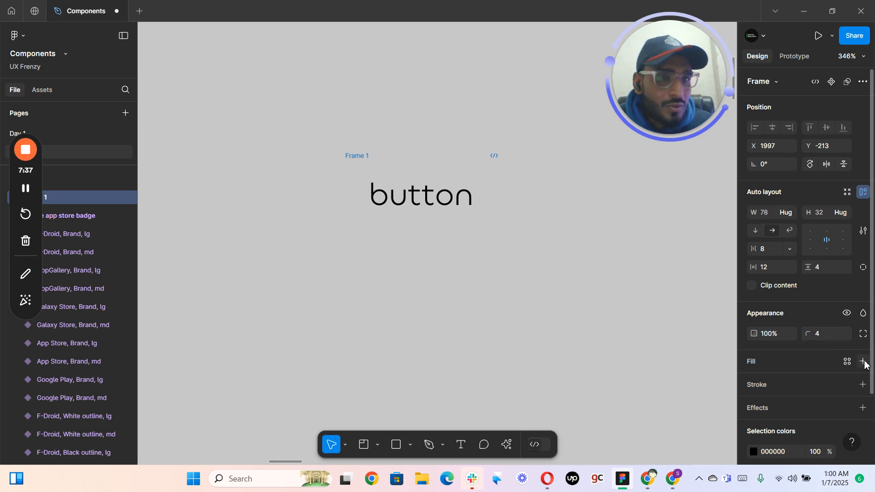
pyautogui.click(863, 361)
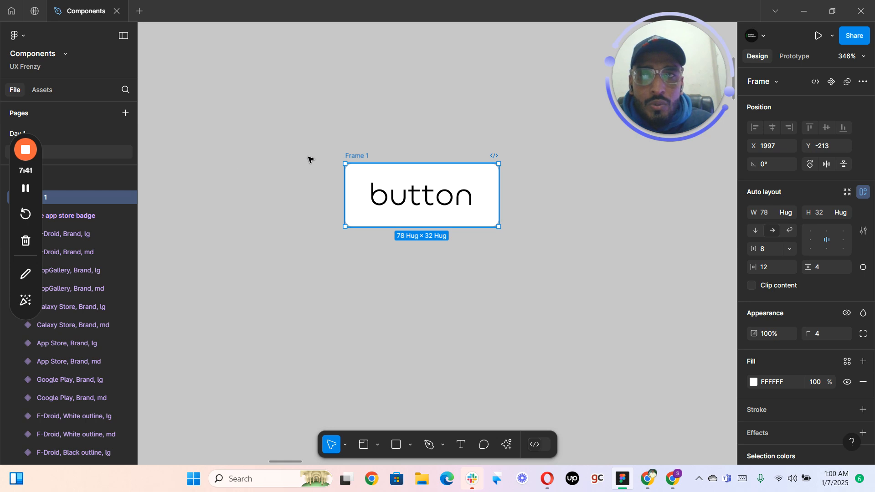
# - Move the white frame to the left on the canvas and rename it "Button"
pyautogui.click(328, 158)
pyautogui.moveTo(356, 156); pyautogui.dragTo(240, 160)
pyautogui.doubleClick(241, 160)
pyautogui.write('Button')
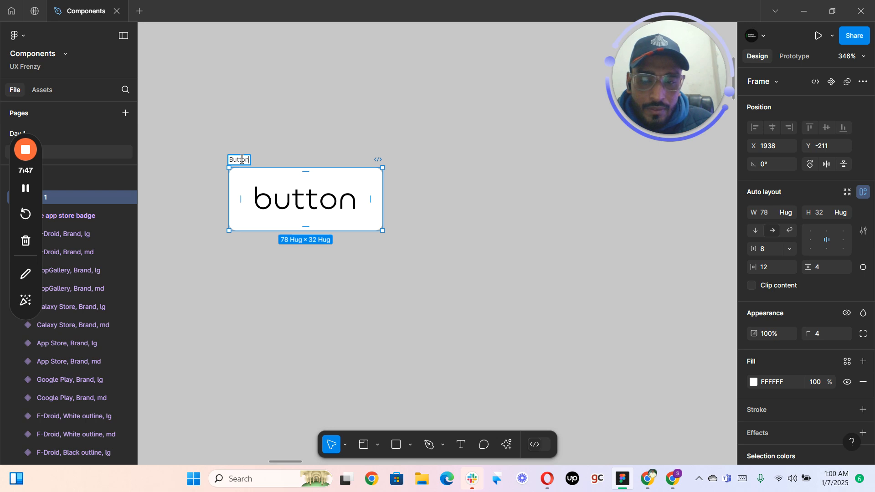
pyautogui.press('Return')
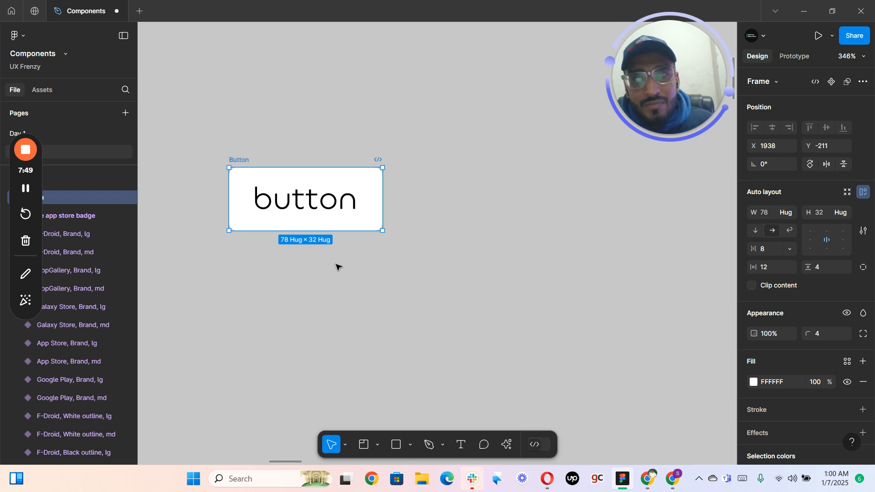
pyautogui.click(328, 300)
# - Examine the Button frame and the grid of icon components beside it
pyautogui.scroll(-1, 363, 287)
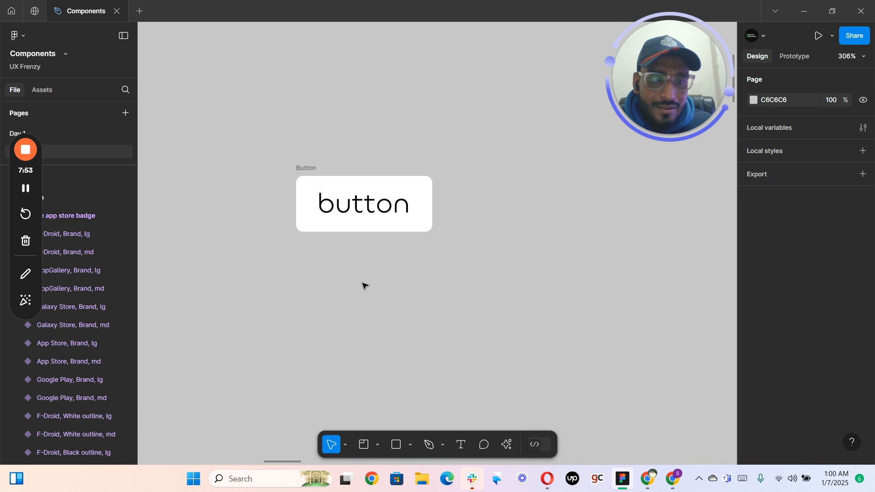
pyautogui.scroll(3, 336, 264)
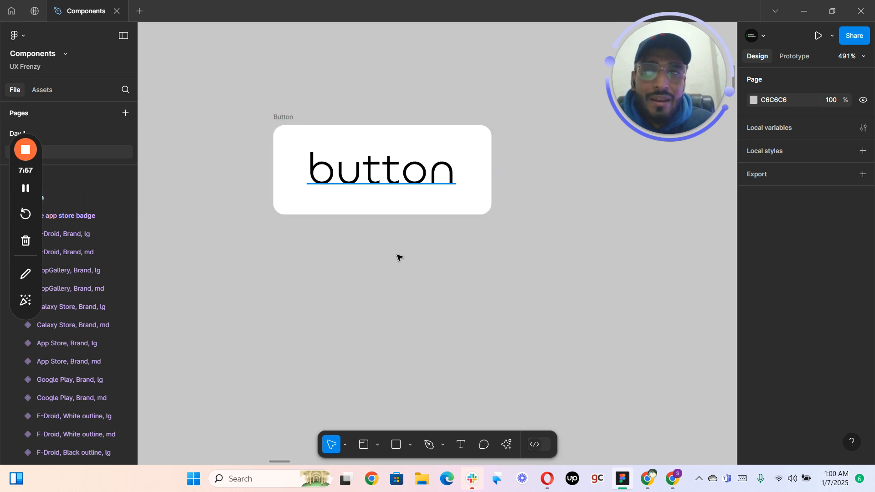
pyautogui.scroll(-5, 398, 257)
pyautogui.scroll(-8, 355, 273)
pyautogui.scroll(-3, 436, 197)
pyautogui.scroll(1, 292, 133)
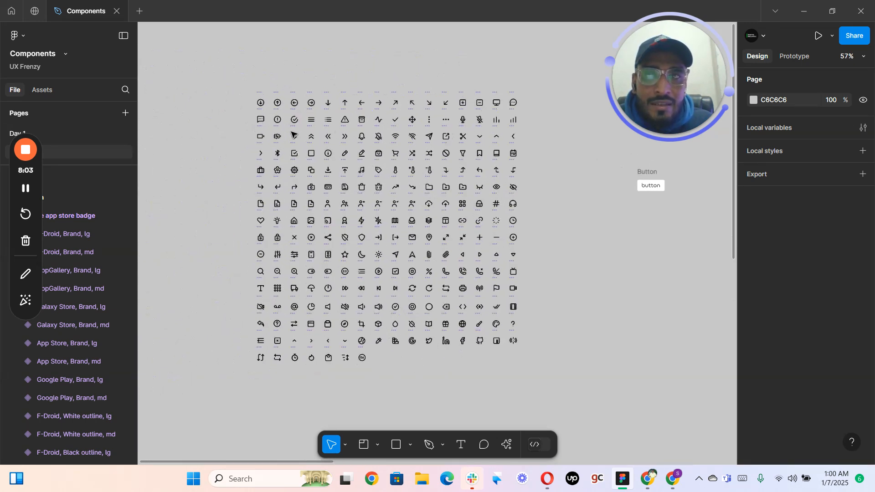
pyautogui.scroll(2, 337, 133)
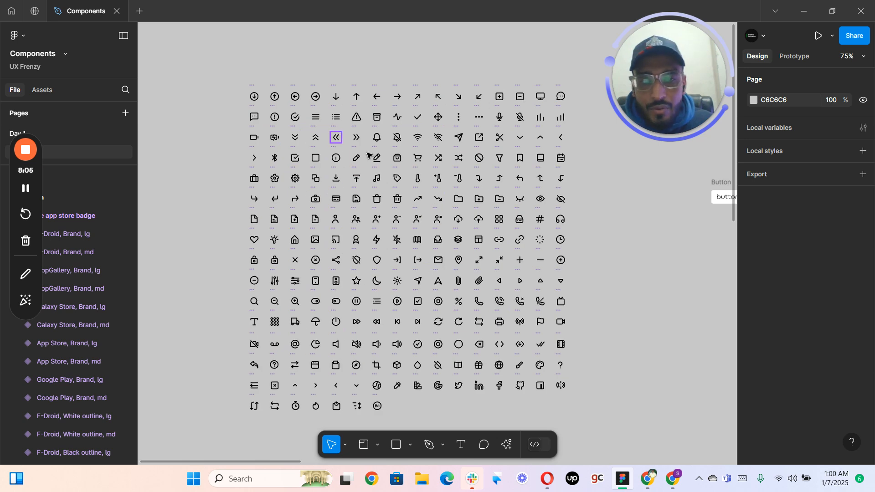
pyautogui.scroll(-1, 524, 194)
pyautogui.hscroll(3, 524, 194)
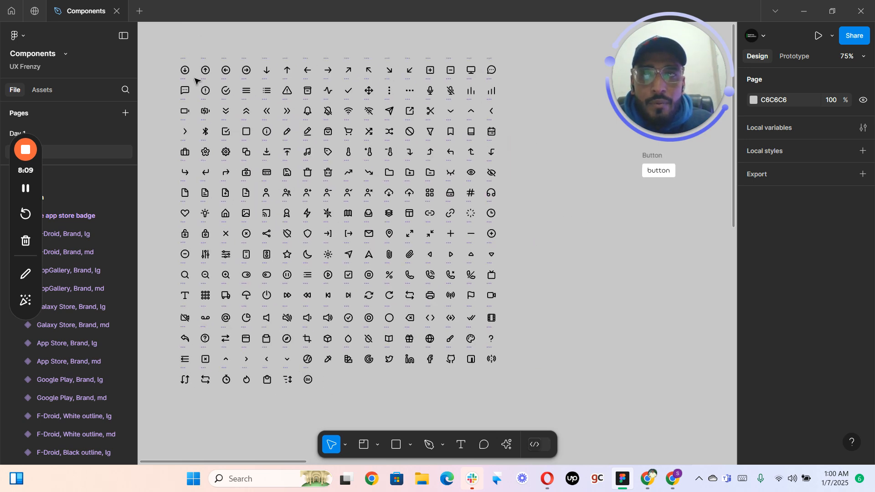
pyautogui.moveTo(167, 45); pyautogui.dragTo(370, 195)
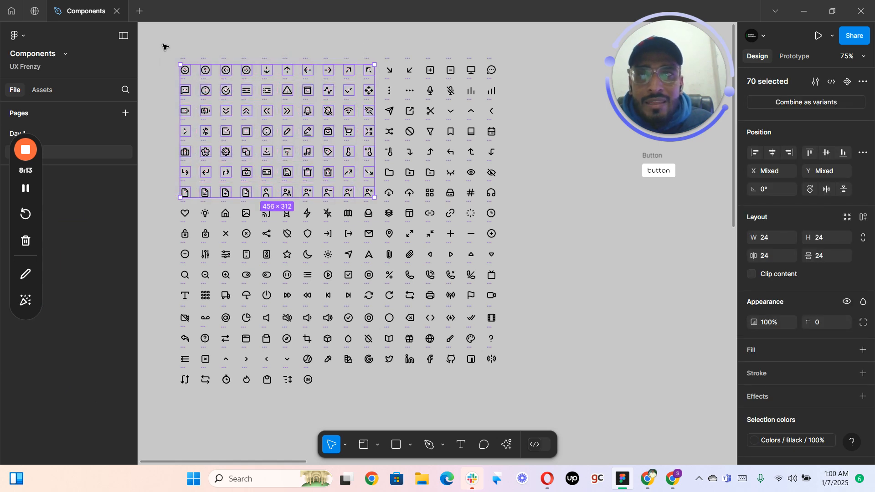
pyautogui.click(158, 40)
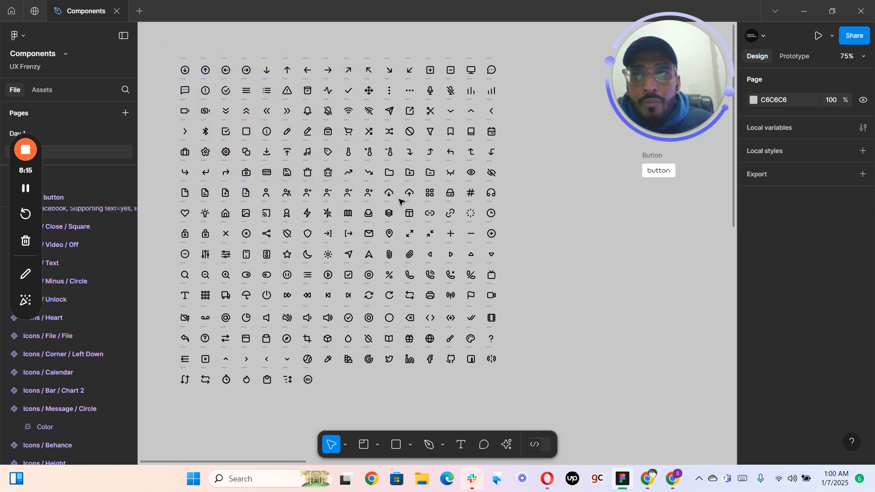
# - Duplicate the whole grid of icon components into the empty space between the originals and the Button frame
pyautogui.moveTo(531, 356); pyautogui.dragTo(539, 404)
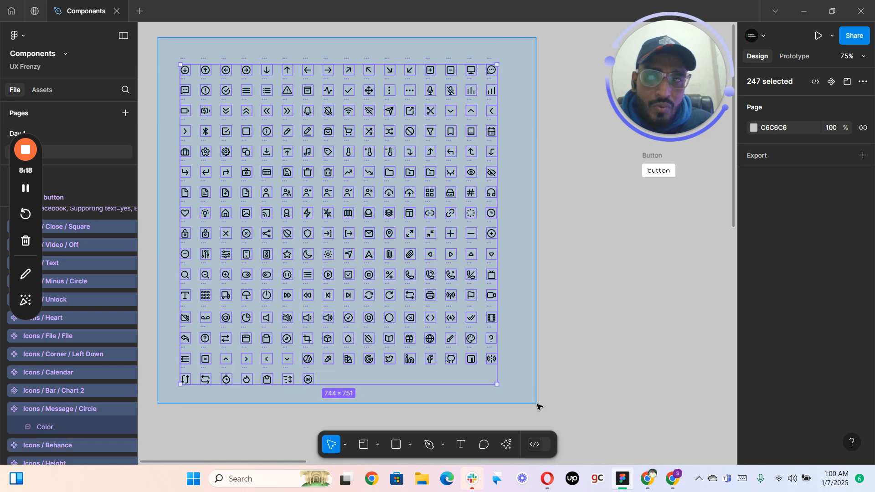
pyautogui.rightClick(433, 182)
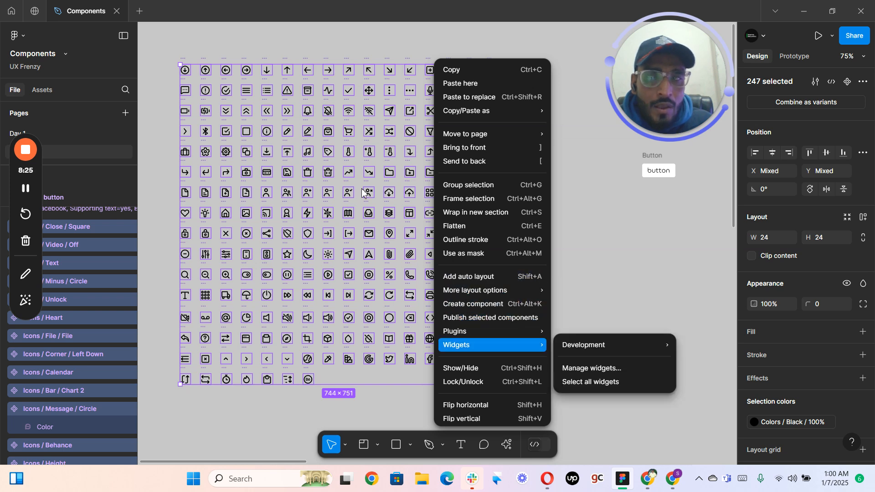
pyautogui.click(576, 222)
pyautogui.scroll(-5, 578, 222)
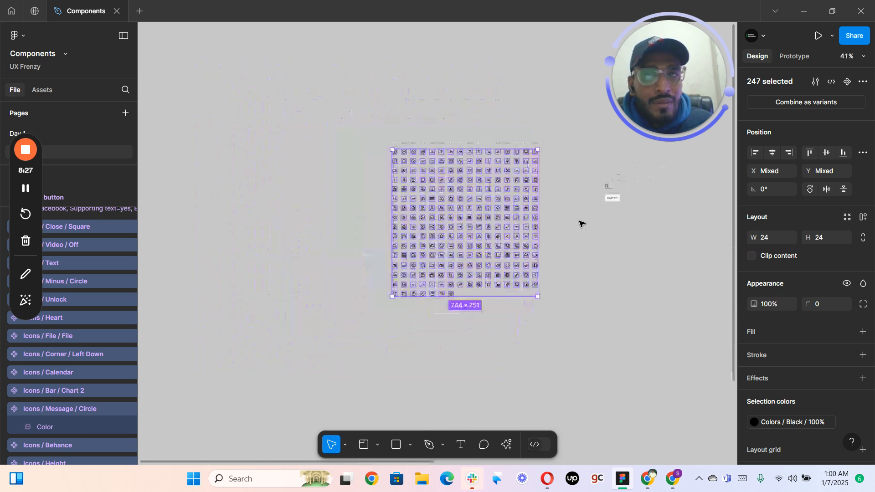
pyautogui.scroll(-2, 579, 223)
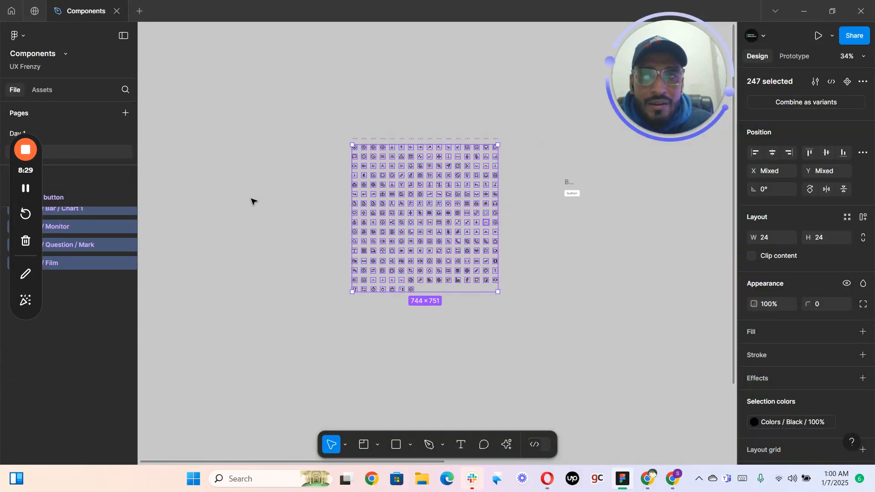
pyautogui.hscroll(5, 232, 199)
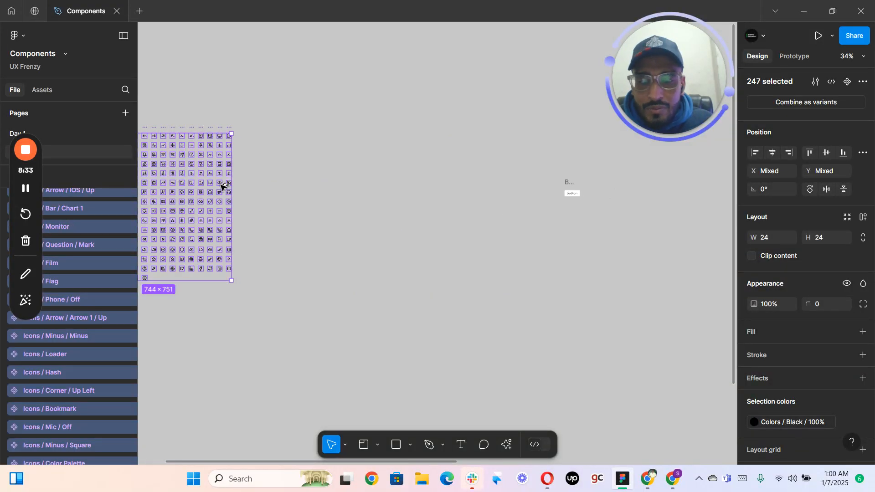
pyautogui.moveTo(440, 189); pyautogui.dragTo(422, 187)
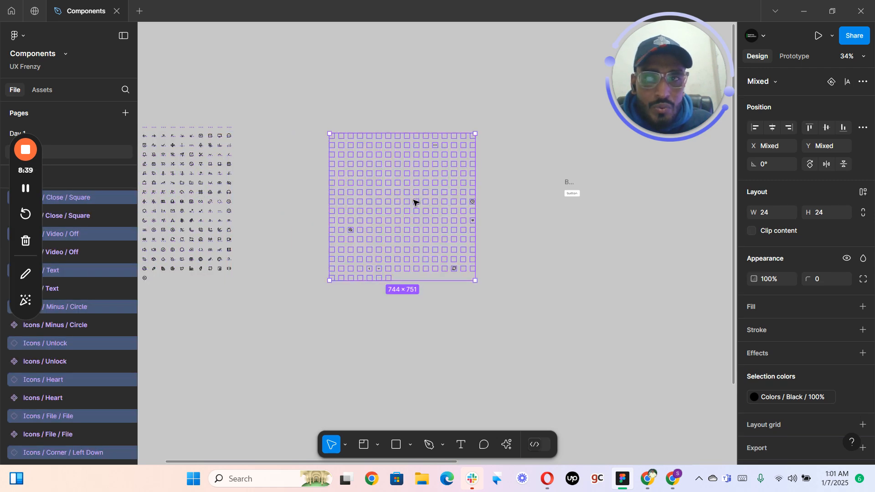
# - Detach the copied icon instances into plain frames and delete the original icon components
pyautogui.rightClick(414, 208)
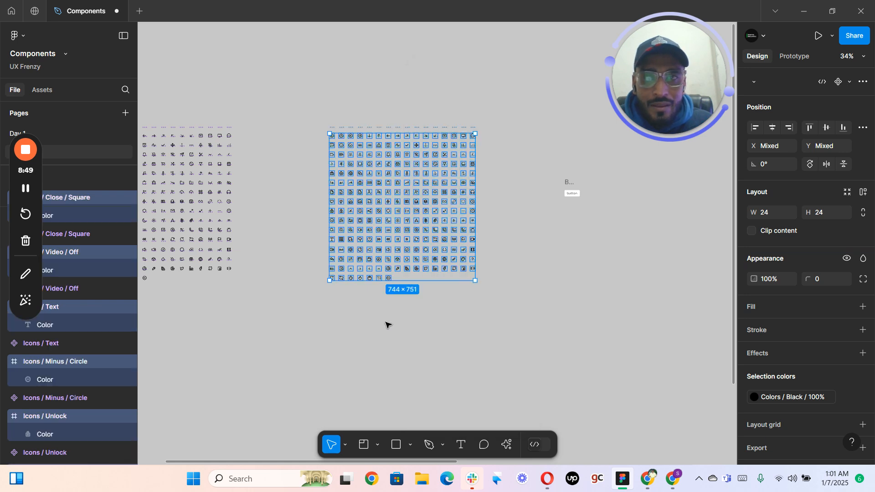
pyautogui.hscroll(-3, 289, 222)
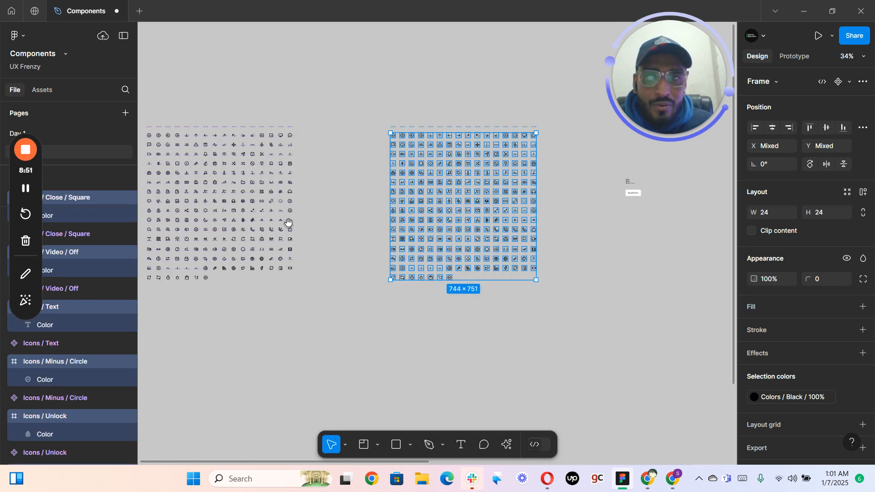
pyautogui.moveTo(317, 202); pyautogui.dragTo(406, 344)
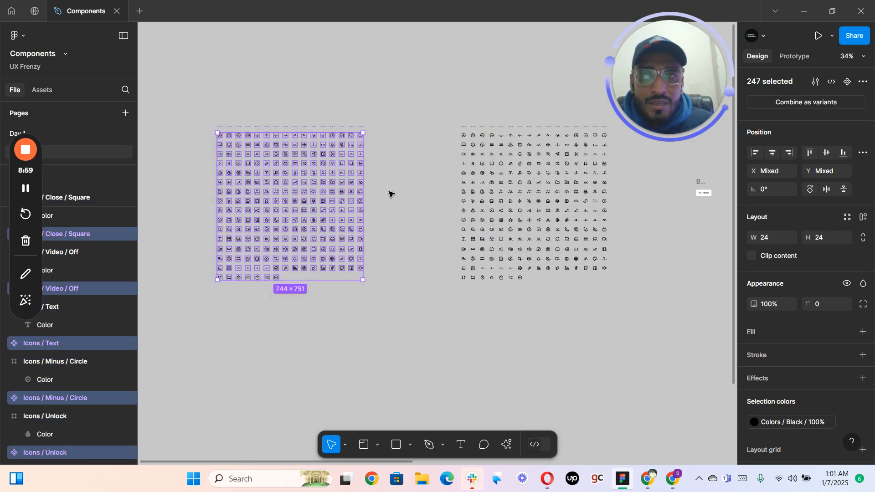
pyautogui.press('Delete')
# - Convert all the detached icon frames at once into multiple separate components
pyautogui.hscroll(5, 361, 131)
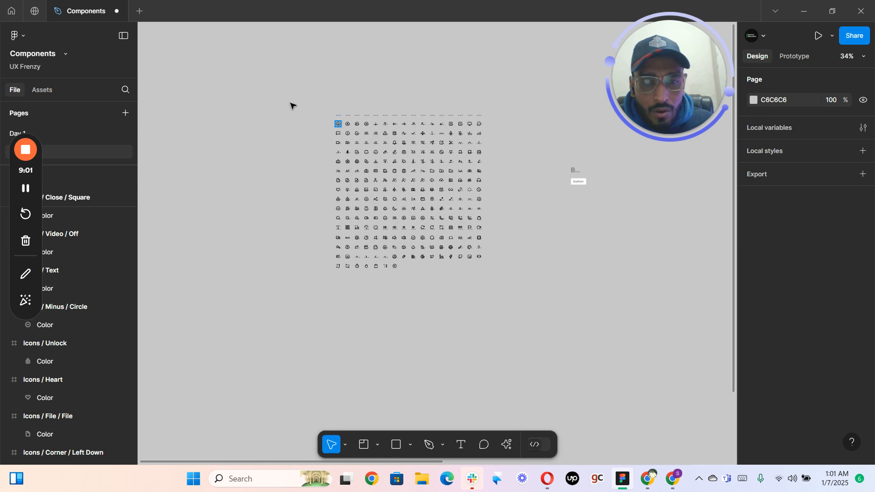
pyautogui.moveTo(290, 103); pyautogui.dragTo(533, 334)
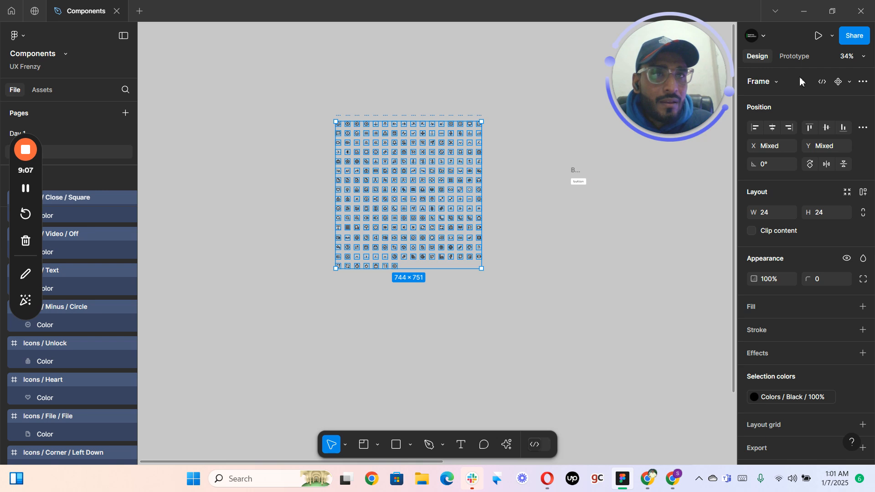
pyautogui.click(847, 83)
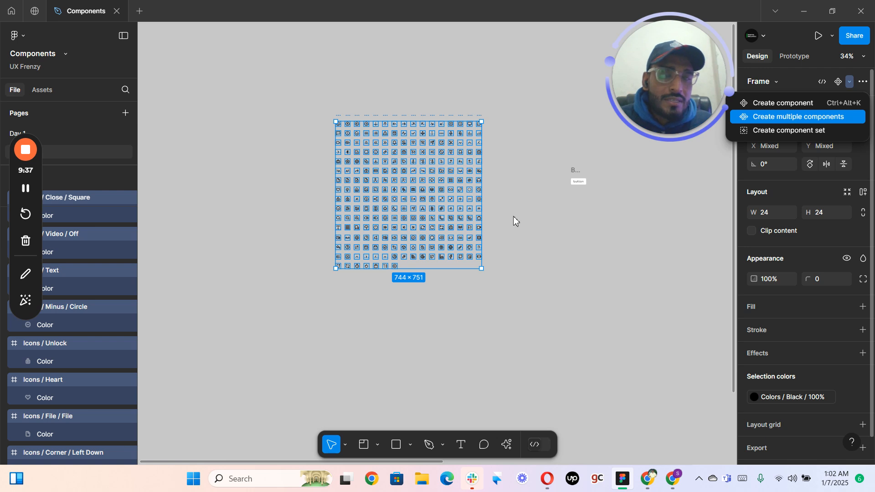
pyautogui.press('Return')
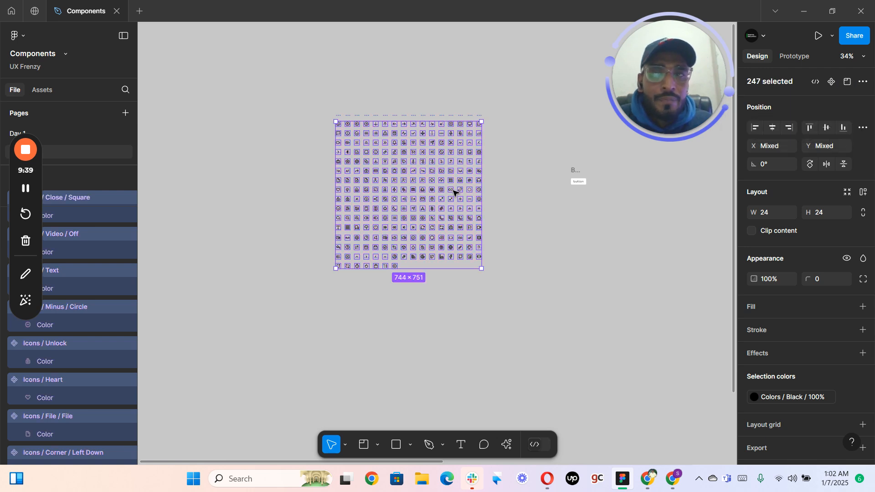
pyautogui.moveTo(525, 169); pyautogui.dragTo(415, 162)
pyautogui.scroll(5, 405, 177)
pyautogui.scroll(-5, 381, 278)
pyautogui.click(391, 245)
pyautogui.scroll(5, 390, 244)
pyautogui.scroll(5, 459, 221)
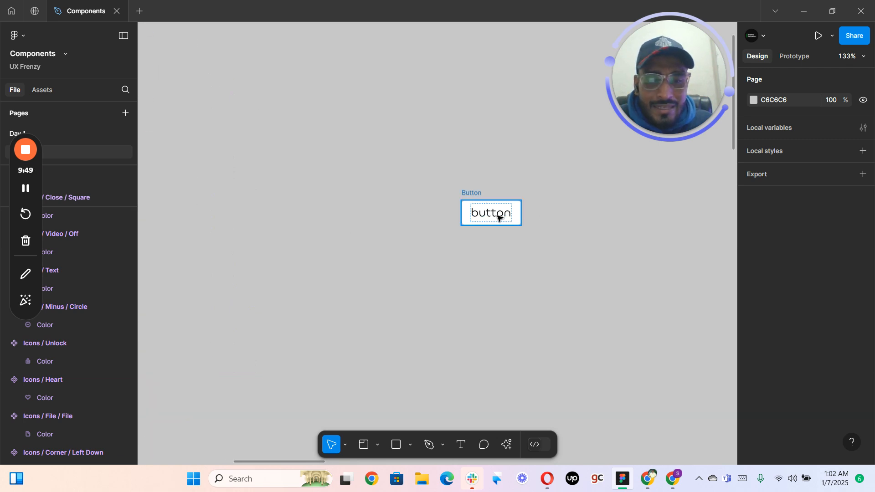
# - Set the font size of the text label inside the Button frame to 24
pyautogui.doubleClick(498, 216)
pyautogui.doubleClick(497, 215)
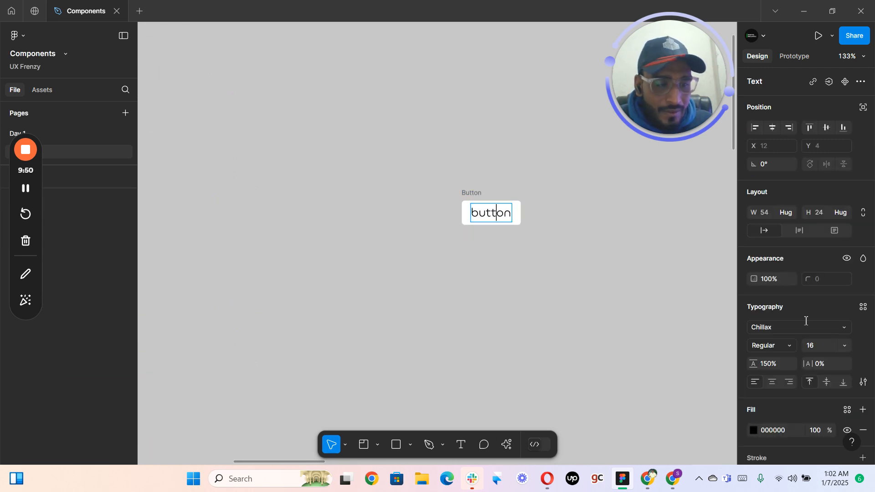
pyautogui.click(845, 346)
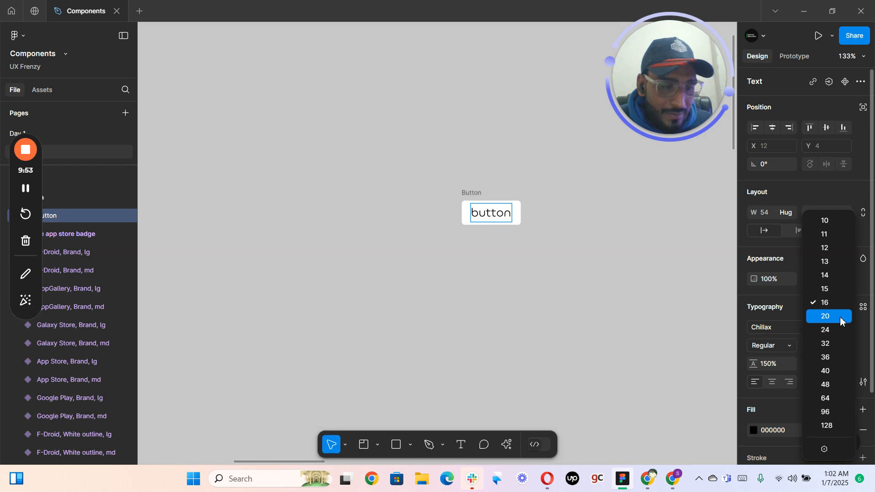
pyautogui.press('Escape')
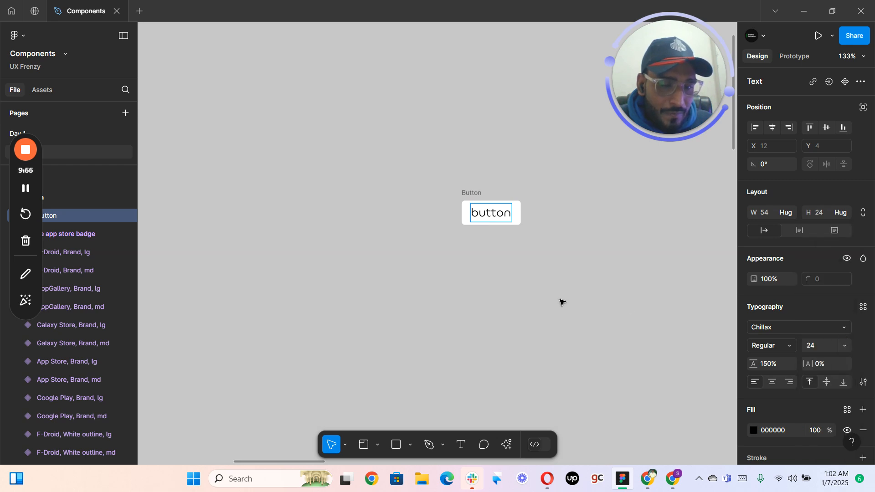
pyautogui.press('Escape')
pyautogui.click(845, 346)
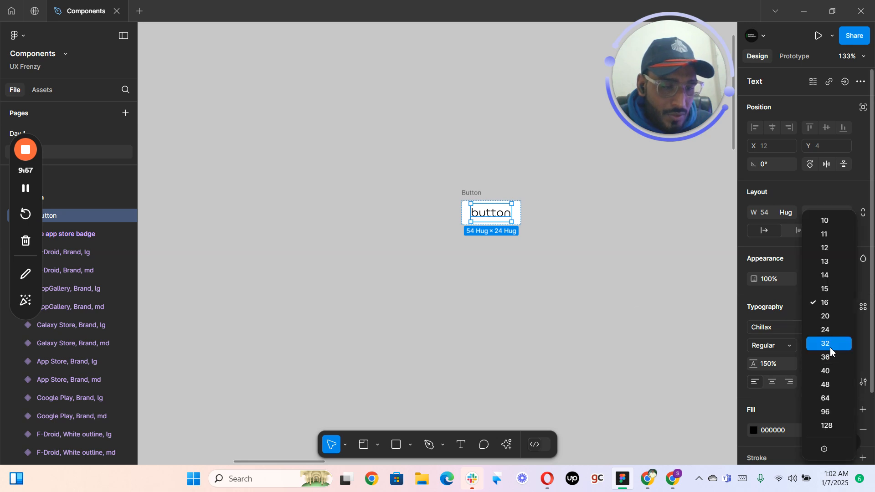
pyautogui.click(830, 331)
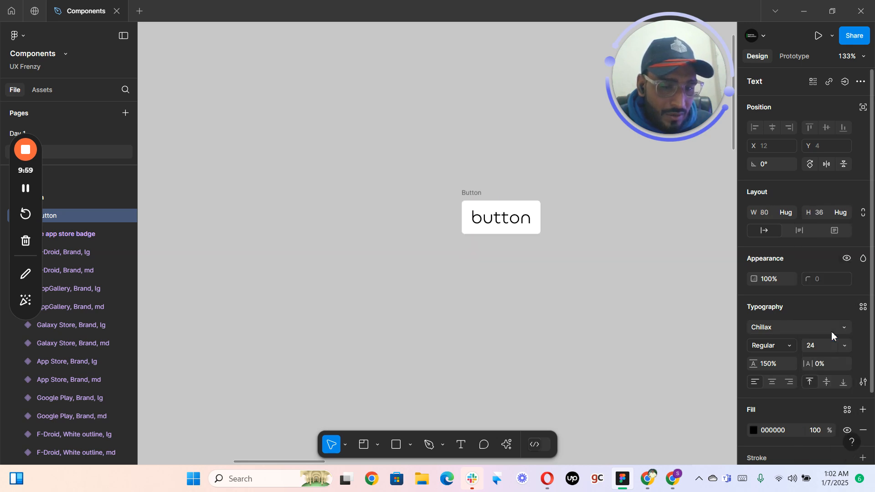
pyautogui.click(499, 273)
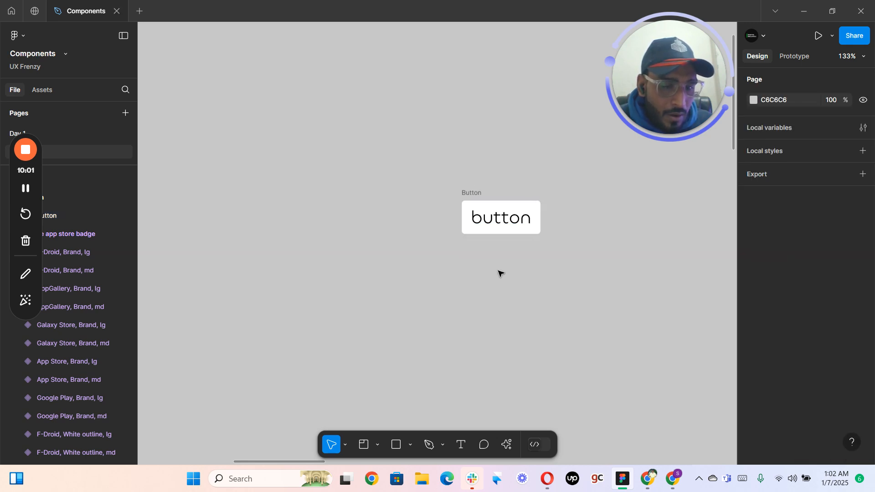
# - Examine the Button frame's label up close along with its typography settings and font size options
pyautogui.scroll(1, 496, 270)
pyautogui.moveTo(483, 272); pyautogui.dragTo(448, 219)
pyautogui.scroll(5, 477, 240)
pyautogui.scroll(3, 405, 205)
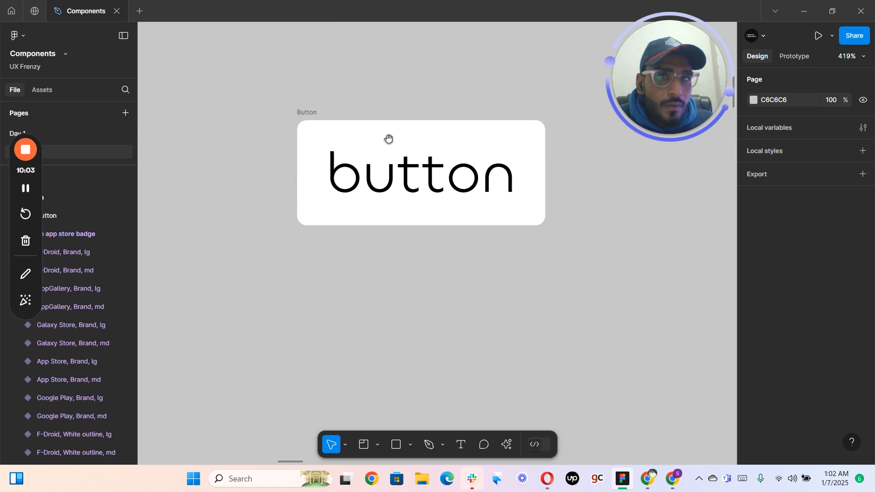
pyautogui.doubleClick(445, 175)
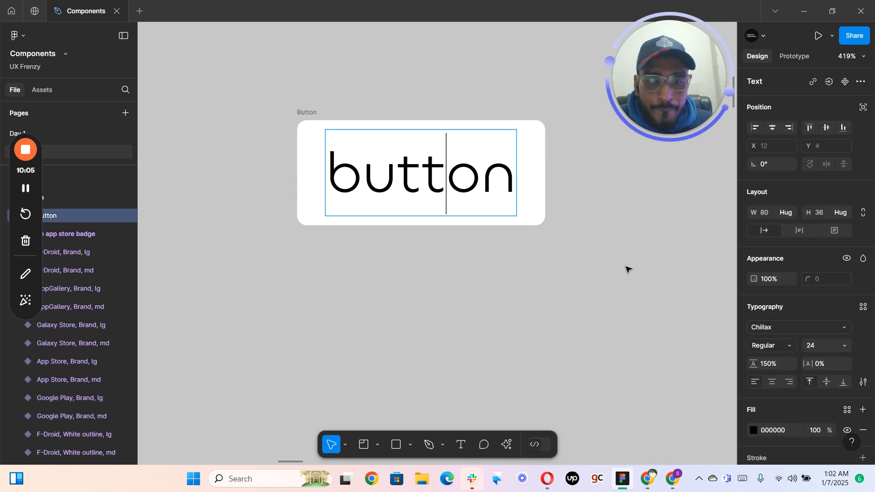
pyautogui.click(643, 274)
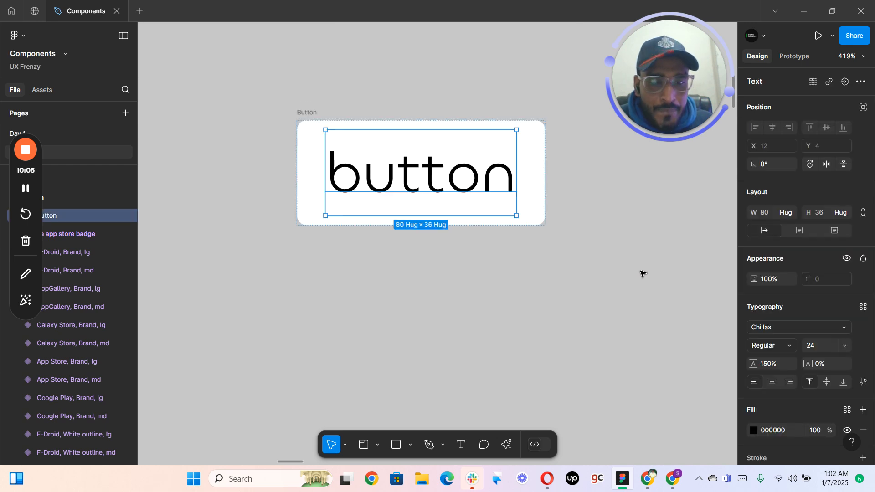
pyautogui.click(845, 350)
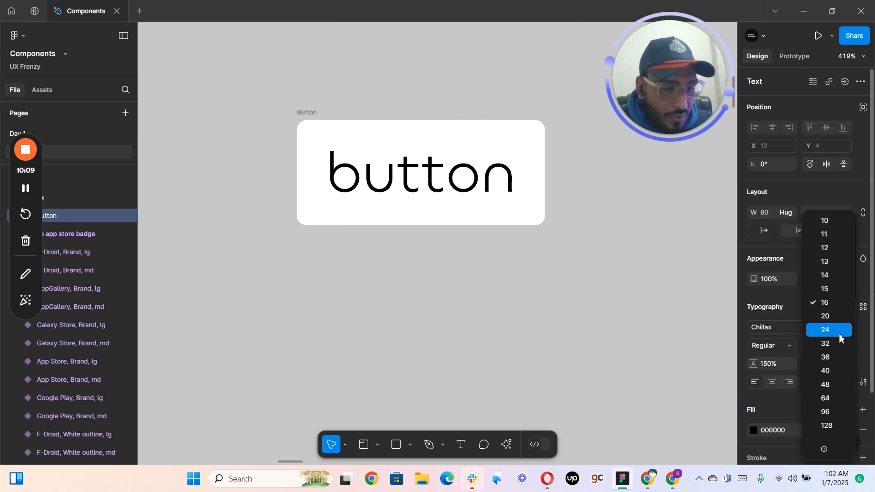
pyautogui.press('Return')
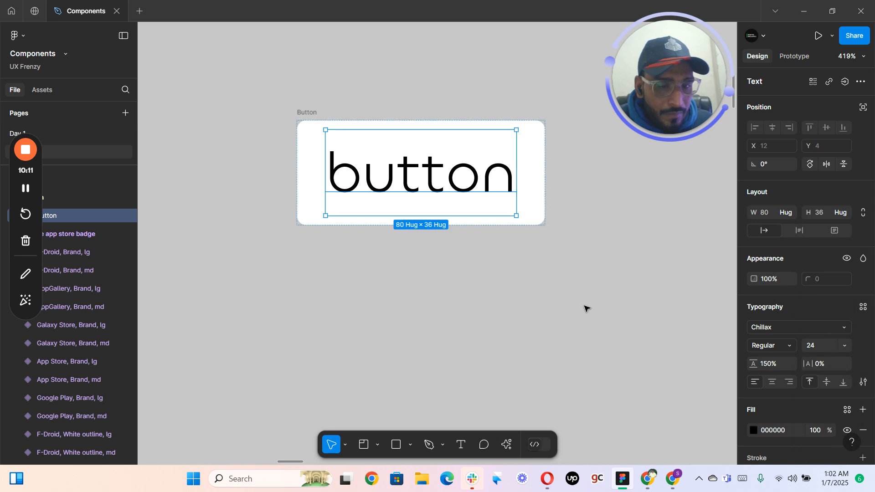
pyautogui.press('Escape')
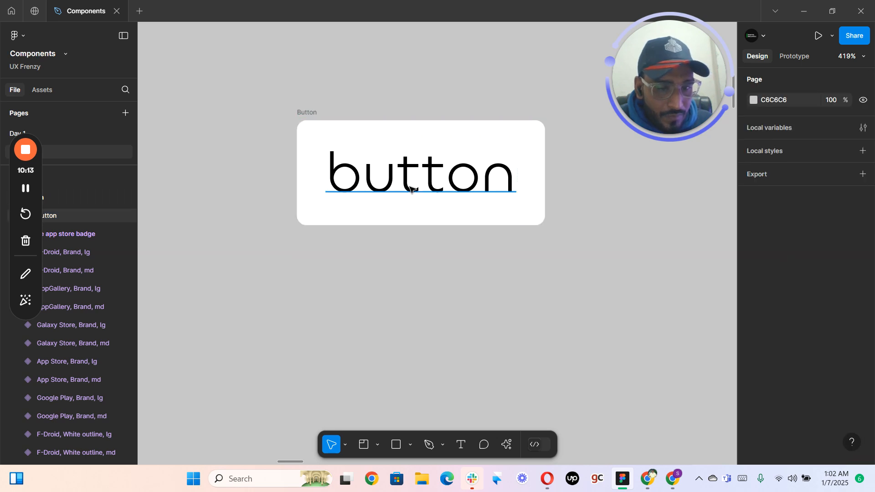
pyautogui.hotkey('ctrl', 'a')
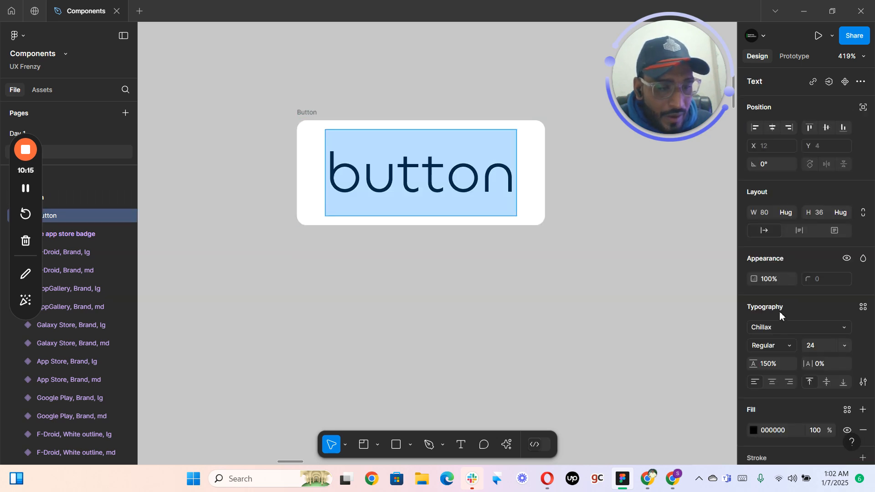
pyautogui.press('Escape')
pyautogui.scroll(-3, 431, 299)
pyautogui.scroll(-6, 429, 297)
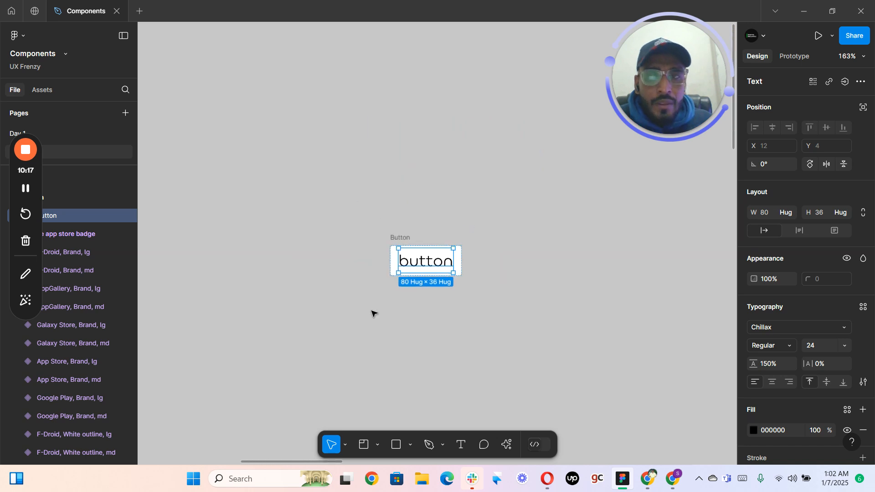
# - Place an instance of the Icons / Eye / Off component inside the Button frame, in front of the label
pyautogui.click(175, 240)
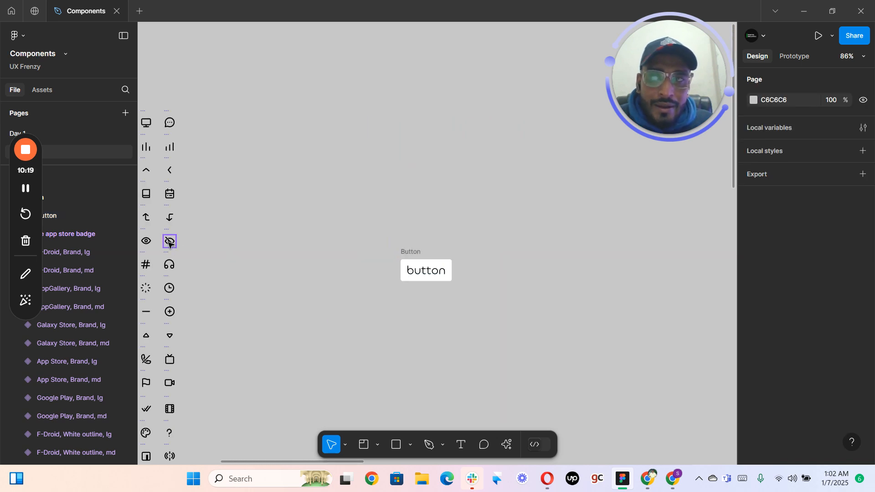
pyautogui.click(169, 243)
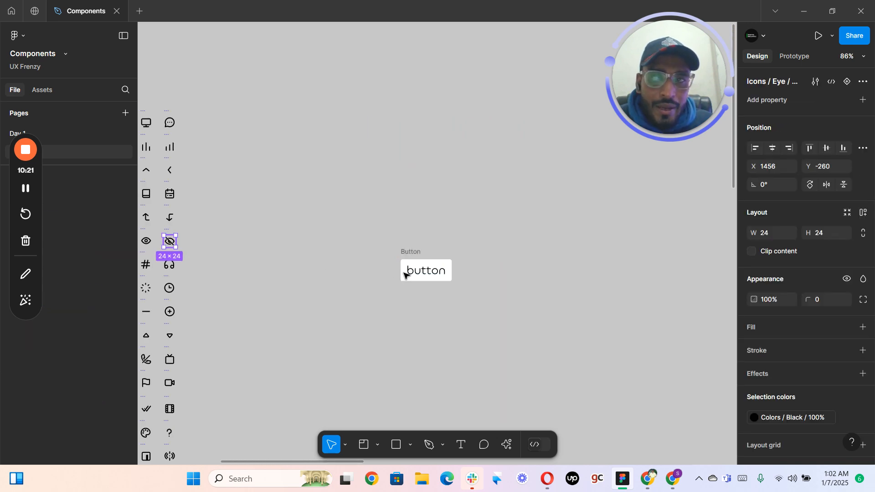
pyautogui.moveTo(410, 272)
pyautogui.mouseDown()
pyautogui.moveTo(259, 246)
pyautogui.moveTo(379, 264)
pyautogui.moveTo(415, 279)
pyautogui.moveTo(404, 279)
pyautogui.mouseUp()
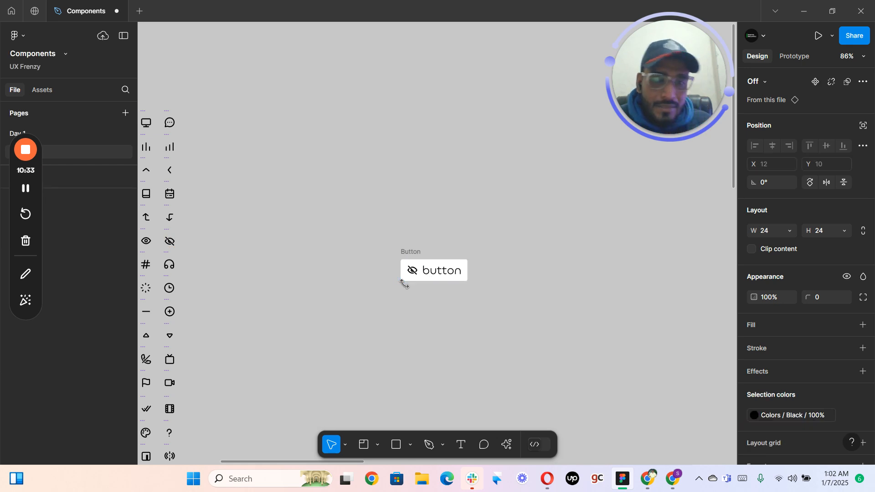
# - Examine the icon and label inside the Button frame, checking their size and spacing up close and from afar
pyautogui.scroll(5, 418, 293)
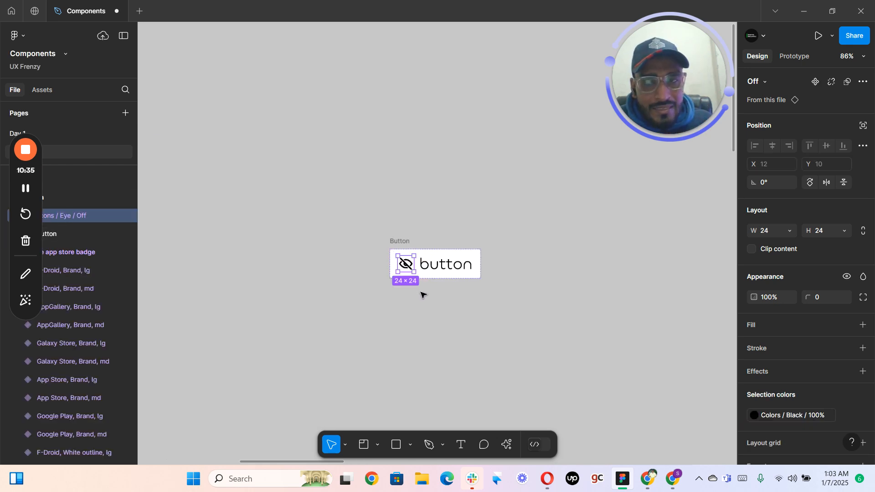
pyautogui.scroll(3, 421, 282)
pyautogui.scroll(5, 405, 282)
pyautogui.moveTo(416, 335); pyautogui.dragTo(367, 88)
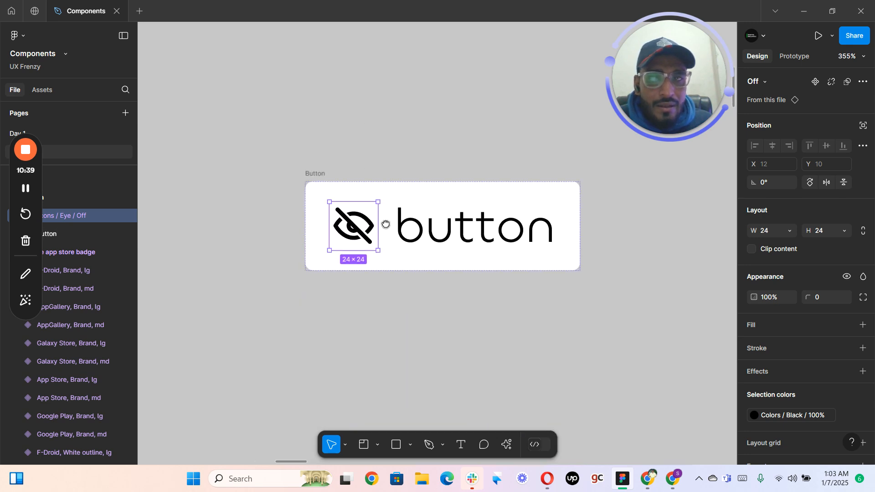
pyautogui.moveTo(387, 228); pyautogui.dragTo(376, 190)
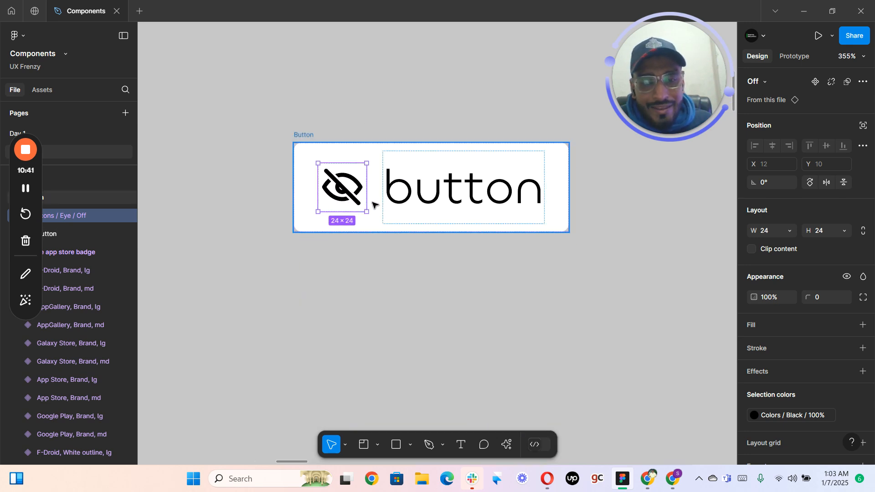
pyautogui.press('alt')
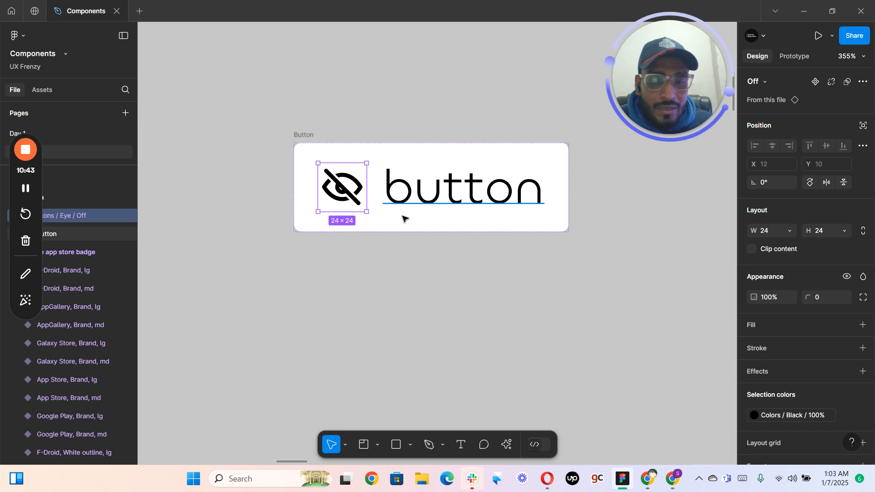
pyautogui.scroll(-5, 402, 299)
pyautogui.scroll(-3, 402, 269)
pyautogui.scroll(-3, 412, 246)
pyautogui.scroll(3, 409, 119)
pyautogui.scroll(3, 476, 189)
pyautogui.click(503, 195)
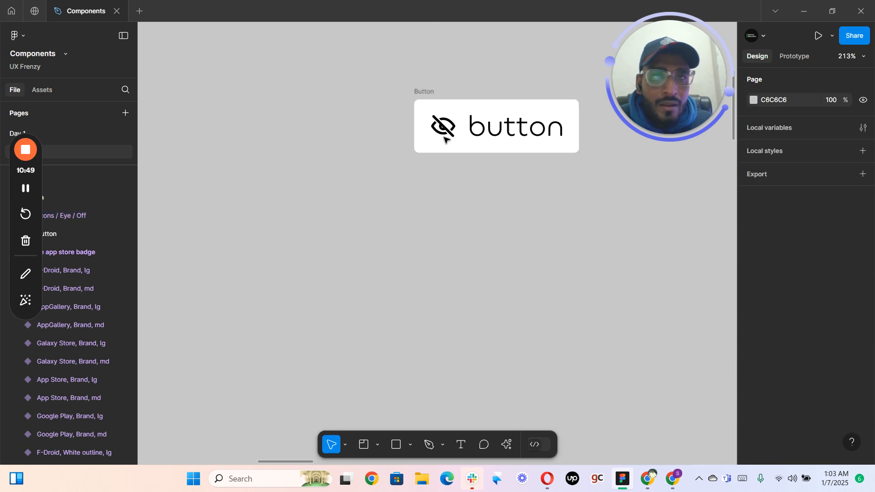
pyautogui.hscroll(3, 504, 211)
pyautogui.scroll(-3, 410, 219)
pyautogui.scroll(-2, 405, 222)
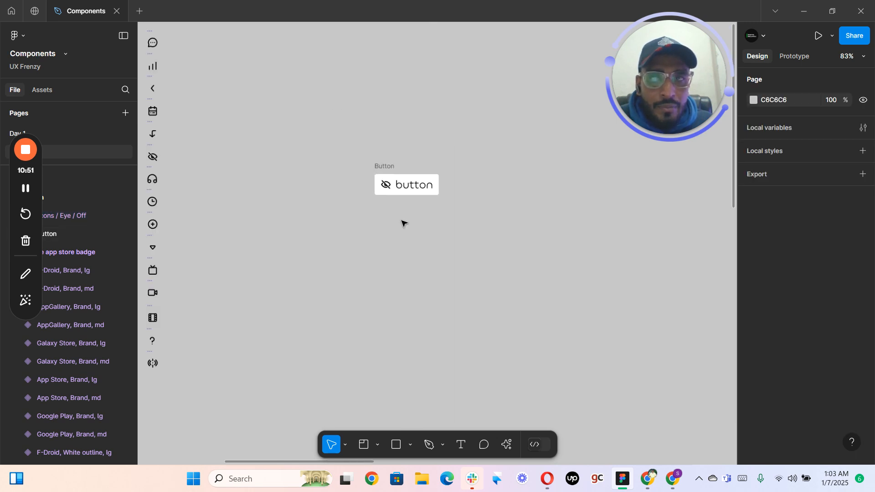
pyautogui.scroll(6, 419, 221)
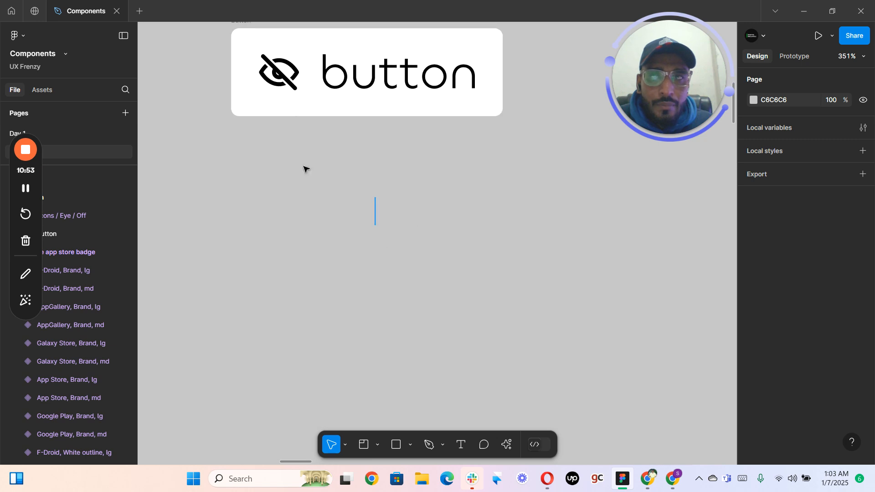
pyautogui.scroll(5, 354, 167)
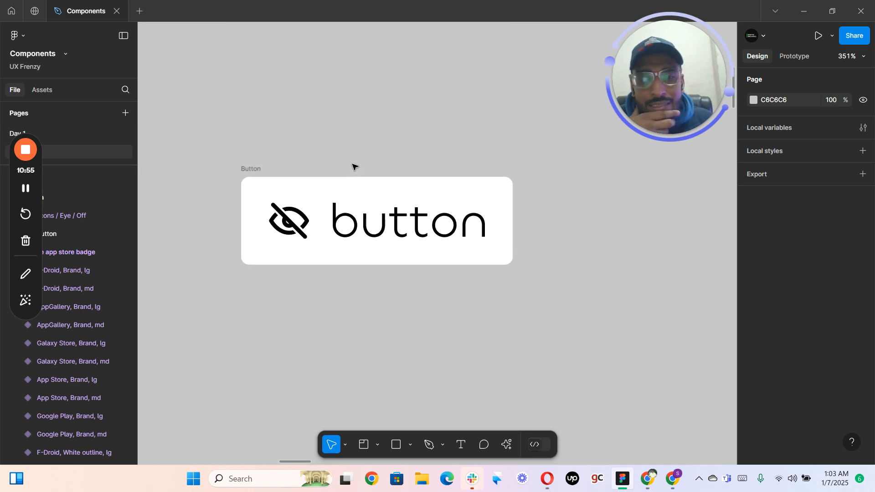
pyautogui.click(293, 303)
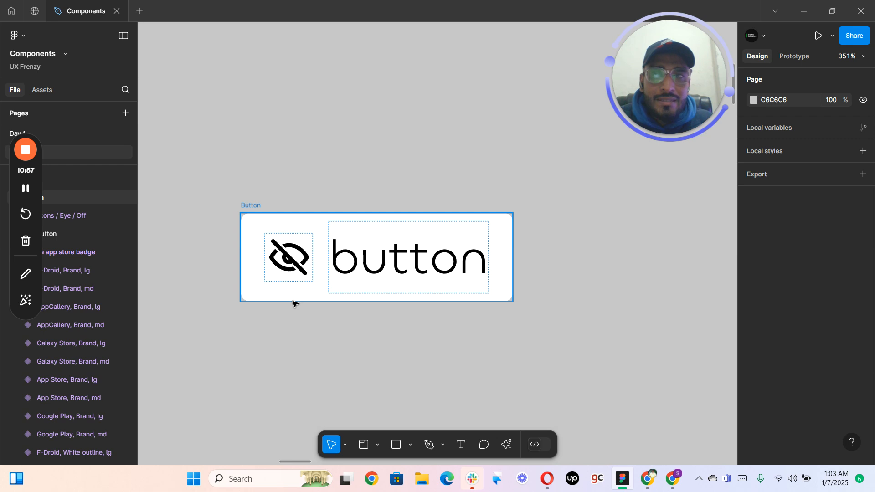
pyautogui.click(295, 278)
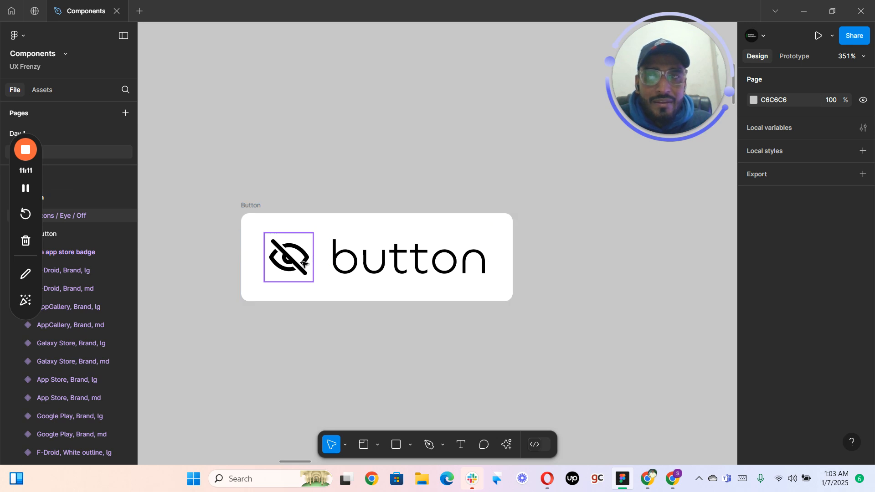
# - Try a duplicate of the eye-off icon behind the label in the Button frame and delete that copy
pyautogui.click(303, 263)
pyautogui.hotkey('ctrl', 'd')
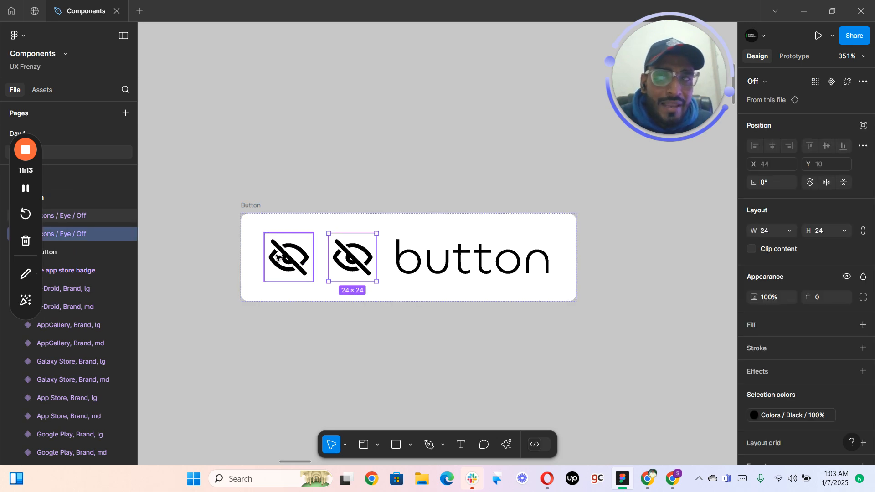
pyautogui.press('Right')
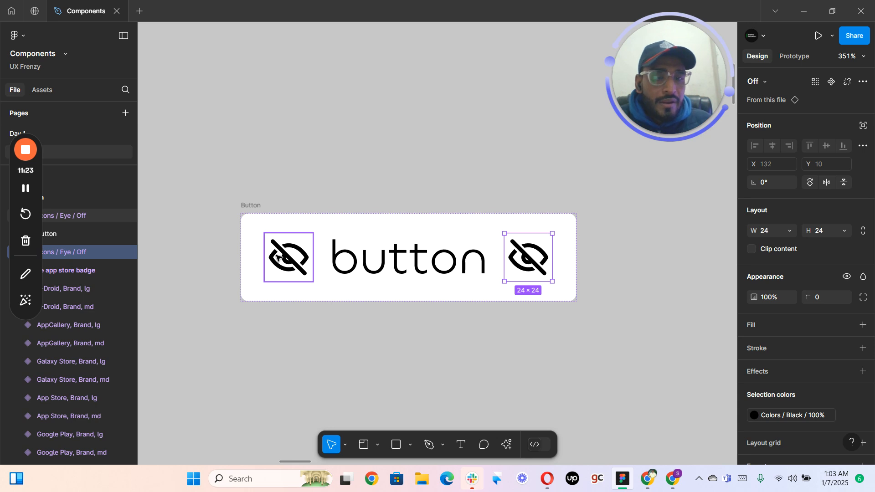
pyautogui.press('Delete')
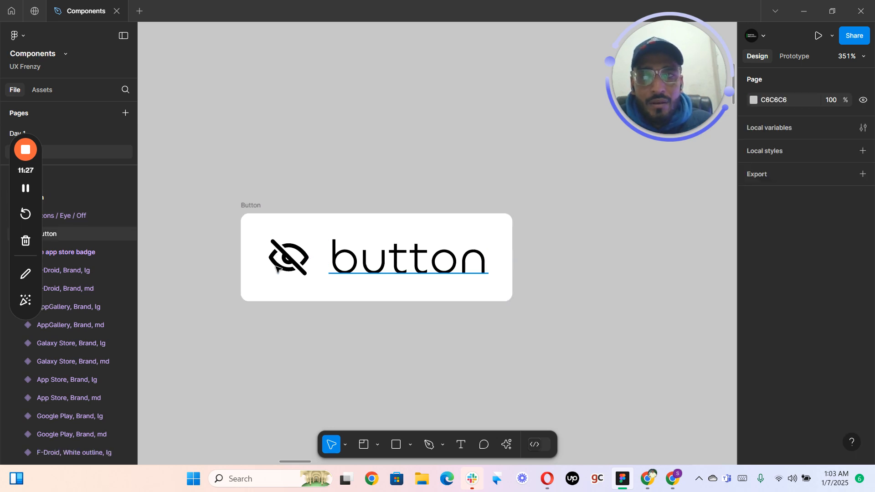
# - Duplicate the Button frame directly below itself at Y -138 and repeat the copy to build an evenly spaced column of six buttons
pyautogui.click(253, 208)
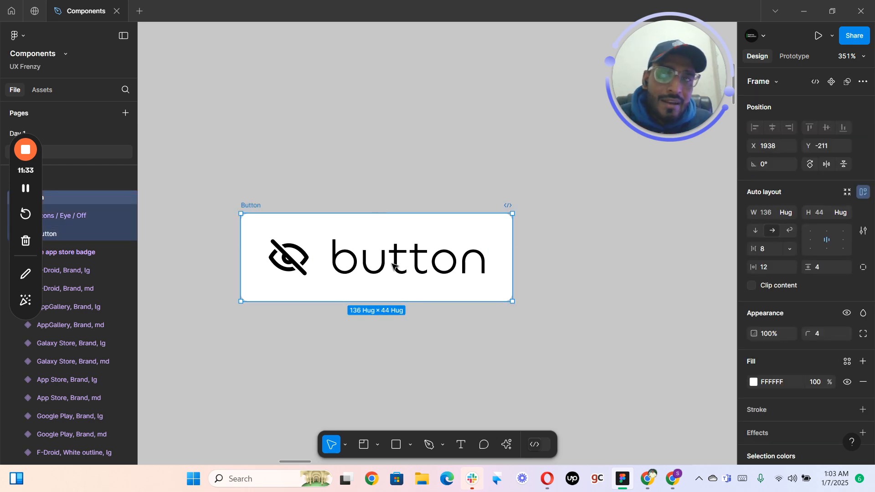
pyautogui.scroll(-2, 454, 258)
pyautogui.moveTo(491, 292); pyautogui.dragTo(404, 162)
pyautogui.scroll(-2, 404, 162)
pyautogui.scroll(-1, 403, 163)
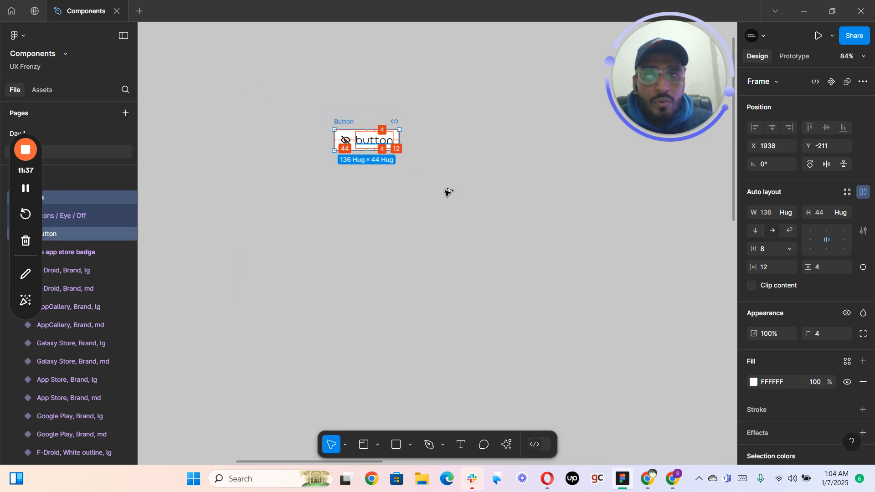
pyautogui.moveTo(474, 209); pyautogui.dragTo(367, 178)
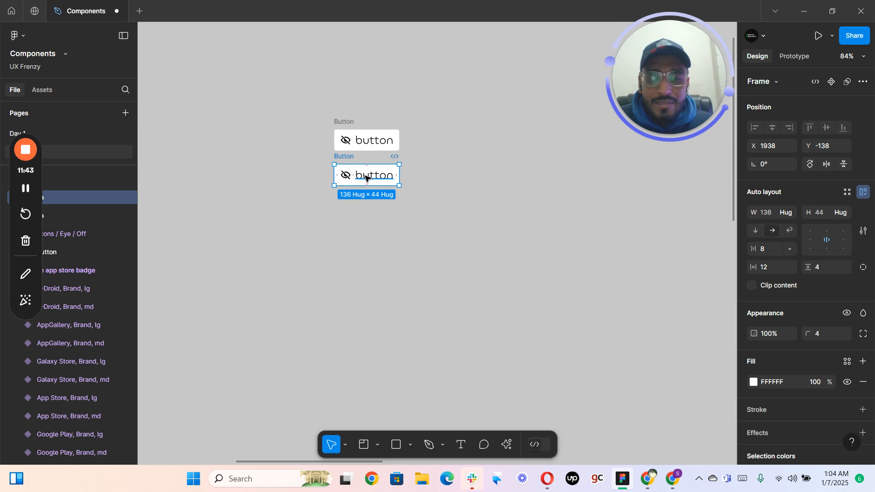
pyautogui.hotkey('ctrl', 'd')
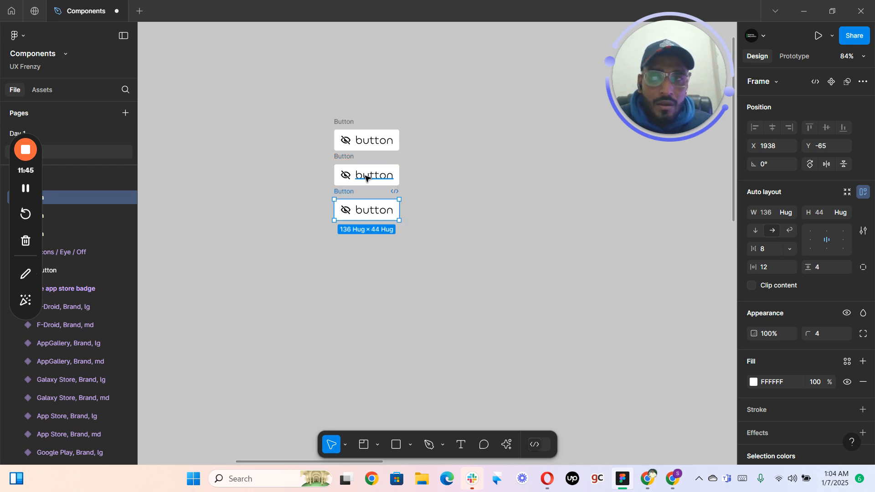
pyautogui.hotkey('ctrl', 'd')
pyautogui.hotkey('ctrl', 'd')
pyautogui.hotkey('ctrl', 'd')
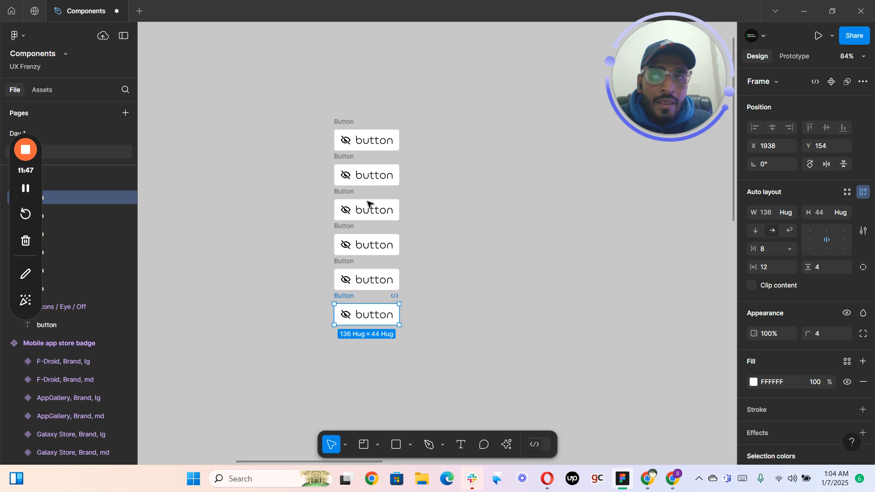
# - Duplicate the lowest Button frame five more times downward, extending the evenly spaced column to eleven buttons
pyautogui.hotkey('ctrl', 'd')
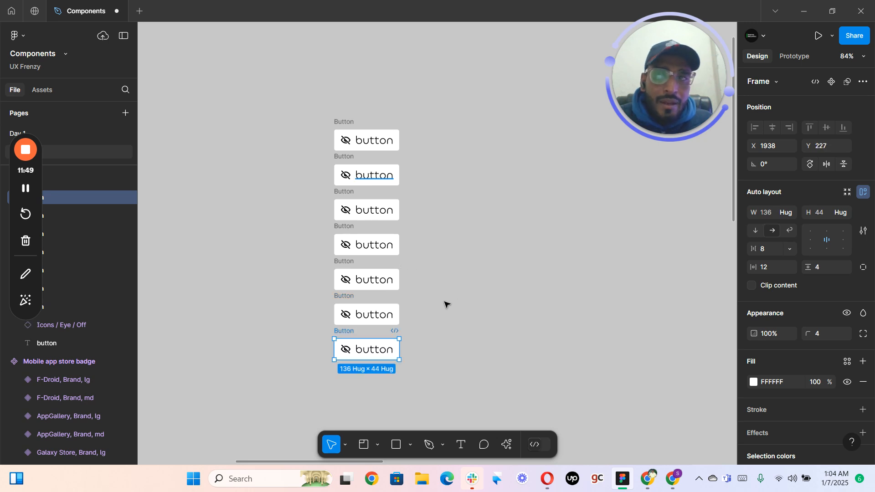
pyautogui.hotkey('ctrl', 'd')
pyautogui.hotkey('ctrl', 'd')
pyautogui.hotkey('ctrl', 'd')
pyautogui.hotkey('ctrl', 'd')
pyautogui.scroll(-1, 447, 277)
pyautogui.scroll(-3, 446, 277)
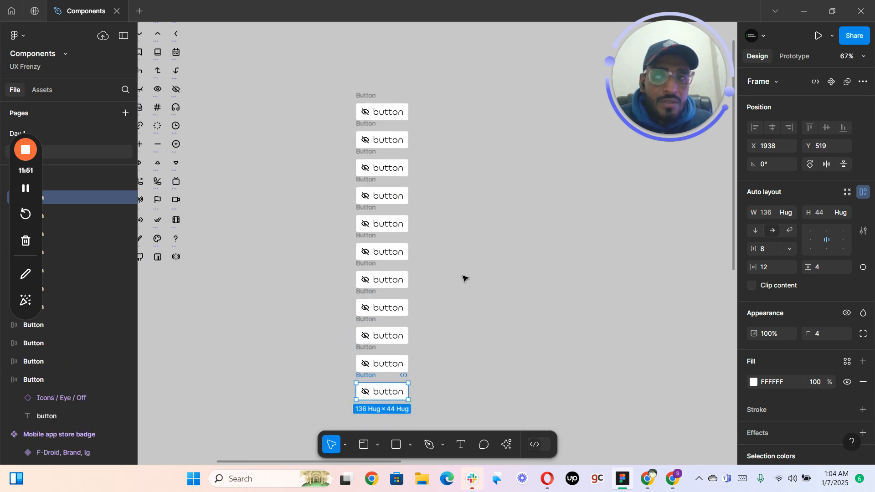
# - Select all eleven Button frames and change their shared white background color to 0C63D4
pyautogui.click(410, 89)
pyautogui.moveTo(405, 58); pyautogui.dragTo(246, 374)
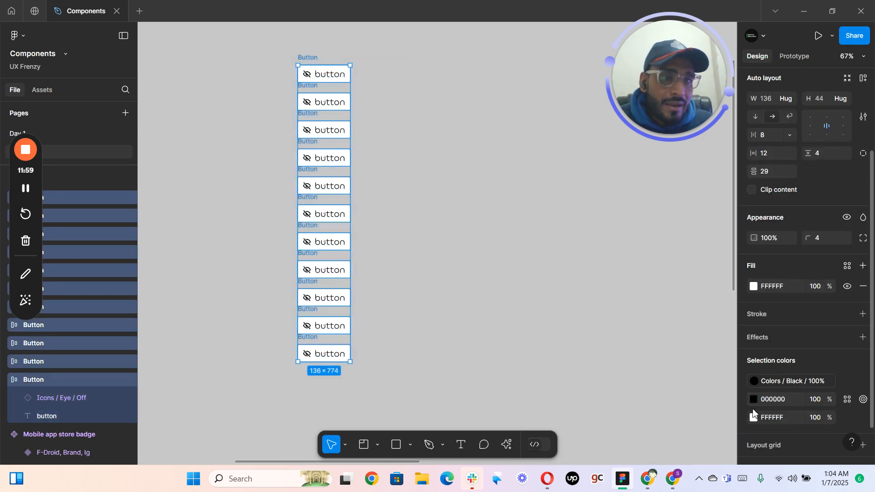
pyautogui.click(753, 417)
pyautogui.click(615, 421)
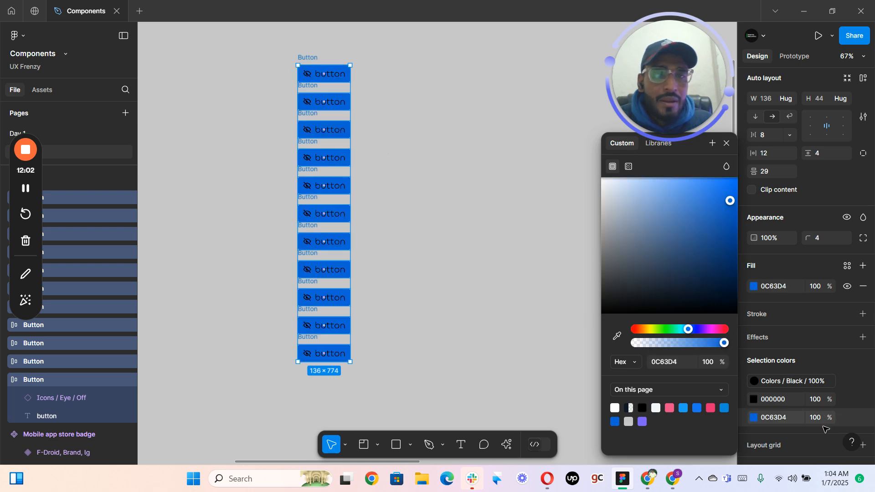
# - Set the label color of all selected buttons to FFFFFF and detach the Colors / Black style from their icons
pyautogui.click(753, 399)
pyautogui.write('ffffff')
pyautogui.press('Return')
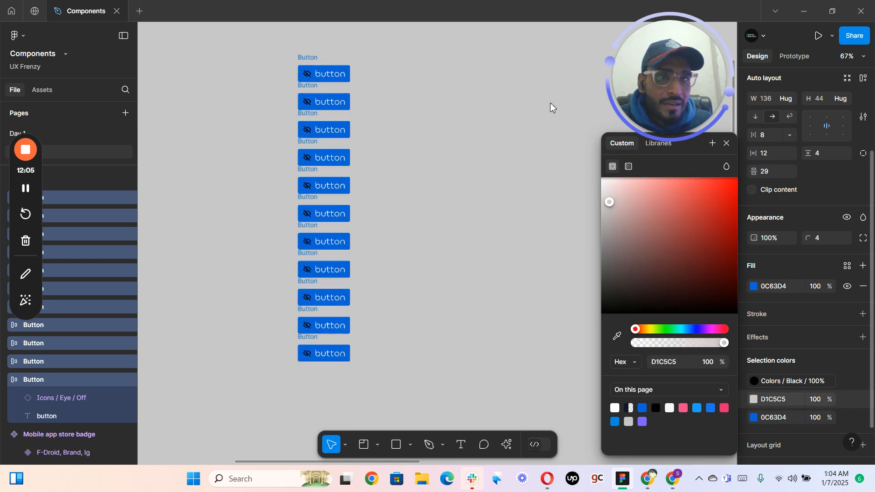
pyautogui.click(755, 384)
pyautogui.click(848, 383)
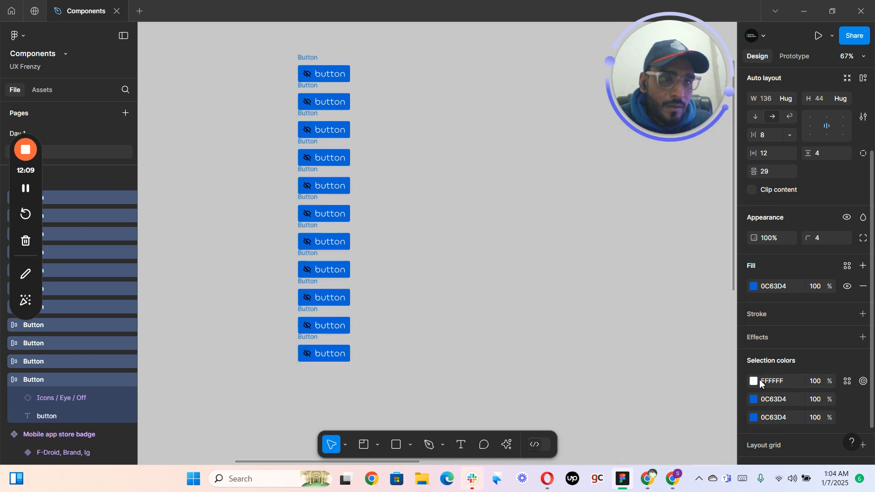
pyautogui.scroll(-2, 753, 384)
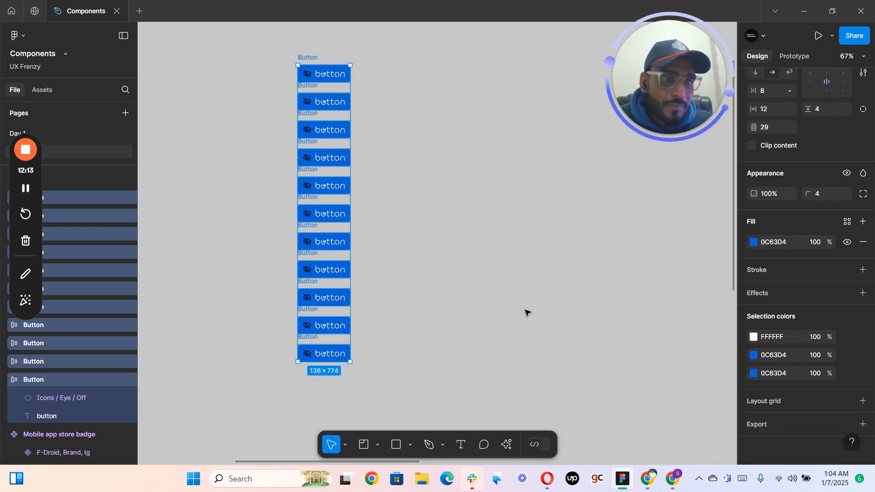
# - Reselect all buttons and try to whiten their icons by setting the last 0C63D4 selection color to FFFFFF
pyautogui.click(437, 194)
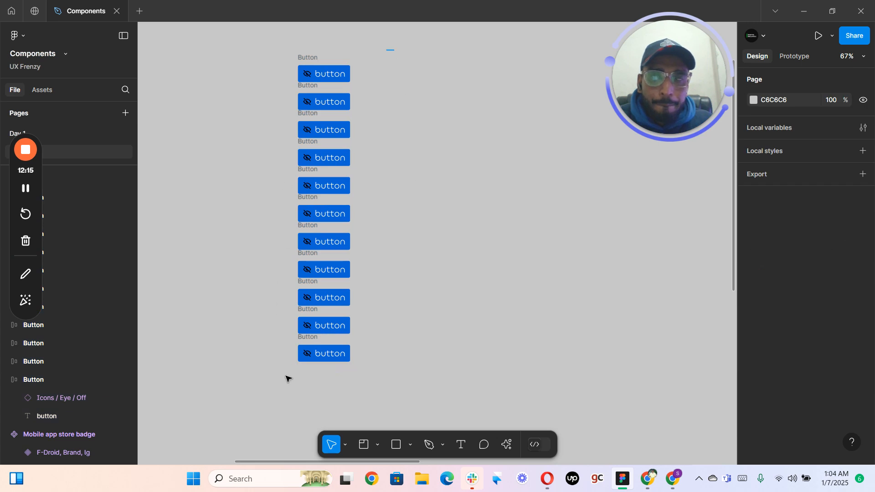
pyautogui.hotkey('ctrl', 'a')
pyautogui.scroll(-6, 784, 401)
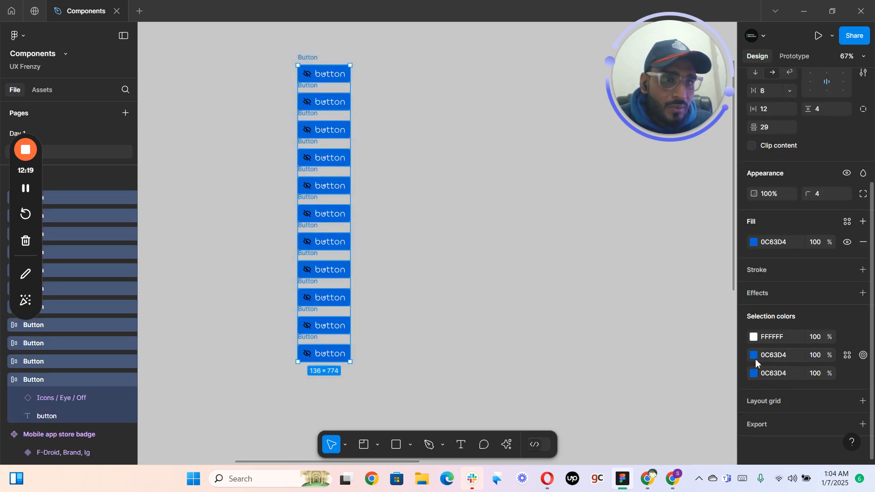
pyautogui.click(754, 373)
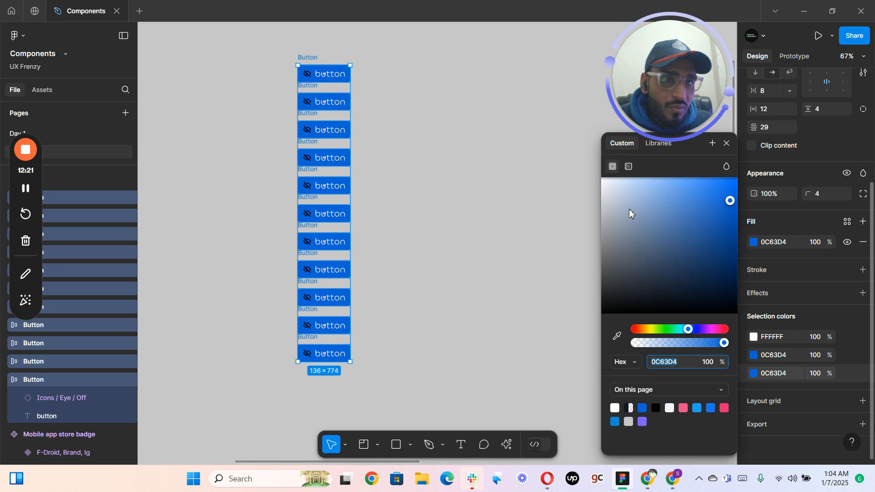
pyautogui.write('FFFFFF')
pyautogui.press('Return')
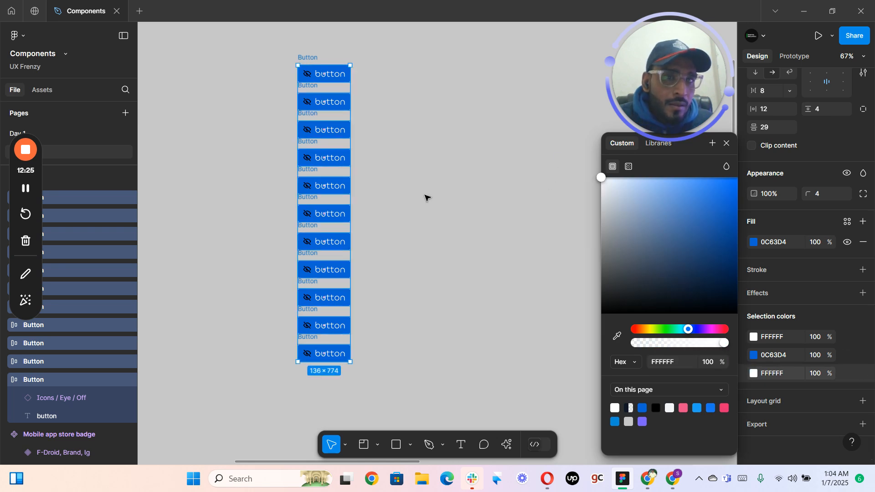
pyautogui.click(406, 192)
# - Change the black eye-off icon in the second button from the top to FFFFFF through its selection colors
pyautogui.scroll(5, 383, 166)
pyautogui.hscroll(-5, 352, 101)
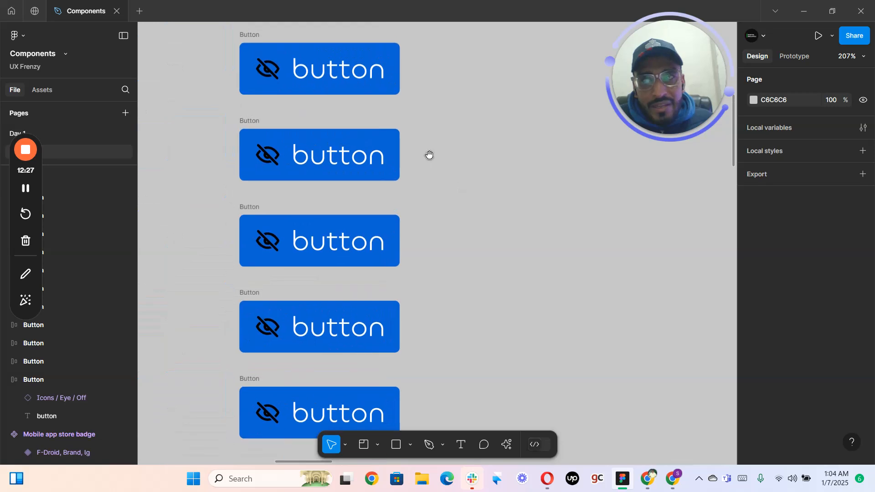
pyautogui.click(258, 114)
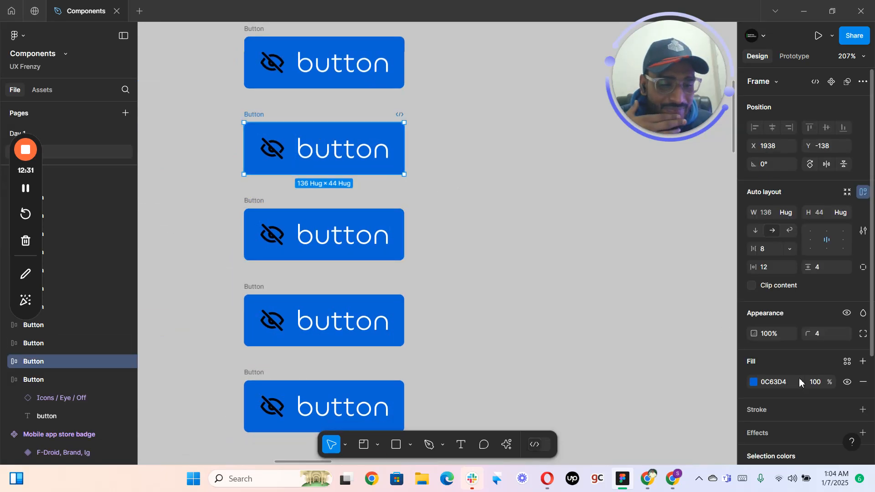
pyautogui.scroll(-3, 791, 380)
pyautogui.click(753, 337)
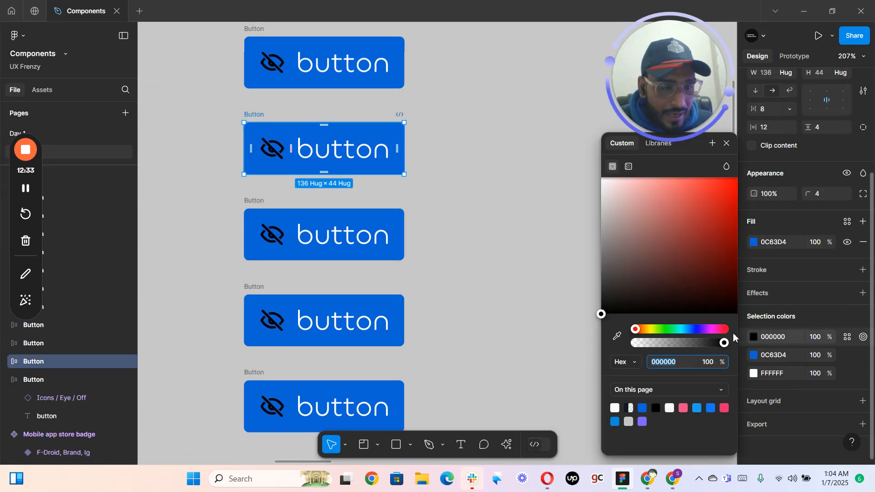
pyautogui.write('ffffff')
pyautogui.press('Return')
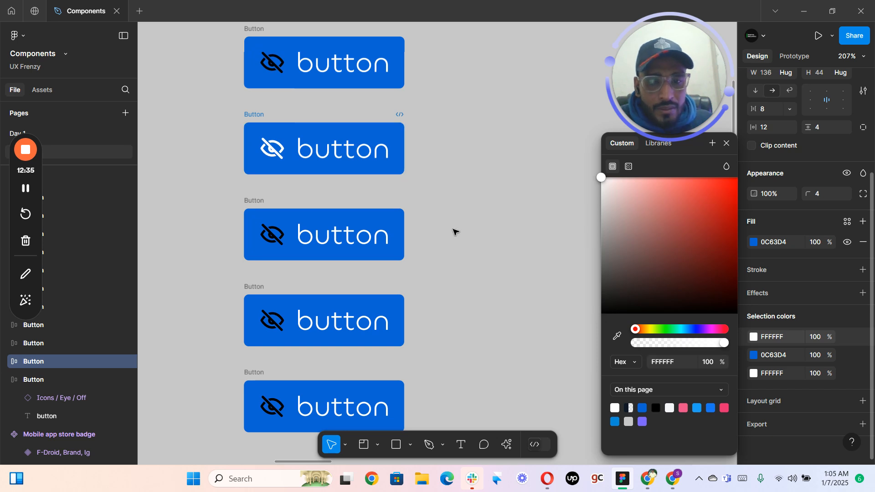
pyautogui.click(452, 232)
# - Select the whole button column and replace the remaining 000000 icon color with FFFFFF
pyautogui.scroll(-10, 452, 231)
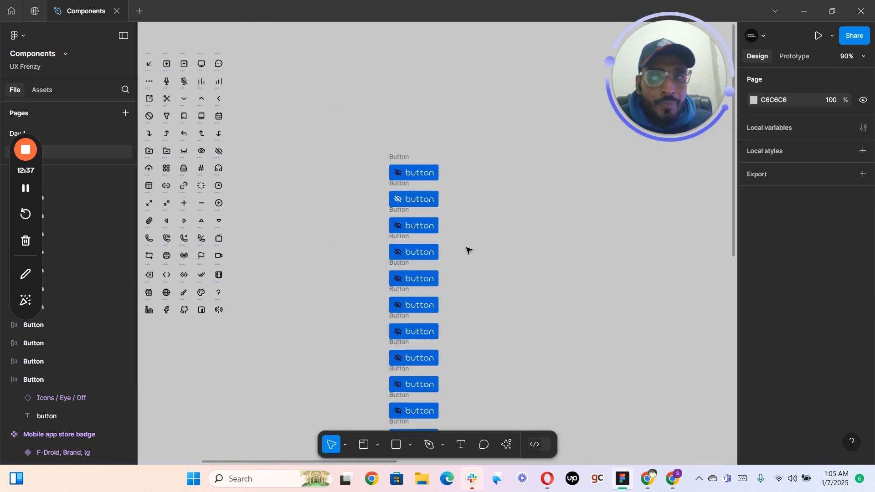
pyautogui.moveTo(450, 157)
pyautogui.mouseDown()
pyautogui.moveTo(479, 269)
pyautogui.moveTo(463, 171)
pyautogui.mouseUp()
pyautogui.moveTo(478, 260); pyautogui.dragTo(476, 241)
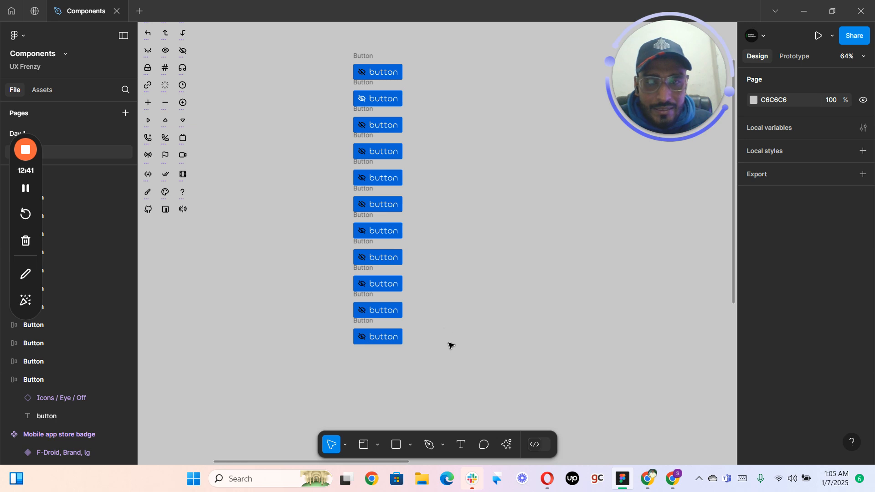
pyautogui.hotkey('ctrl', 'z')
pyautogui.moveTo(457, 368)
pyautogui.mouseDown()
pyautogui.moveTo(473, 381)
pyautogui.moveTo(474, 369)
pyautogui.mouseUp()
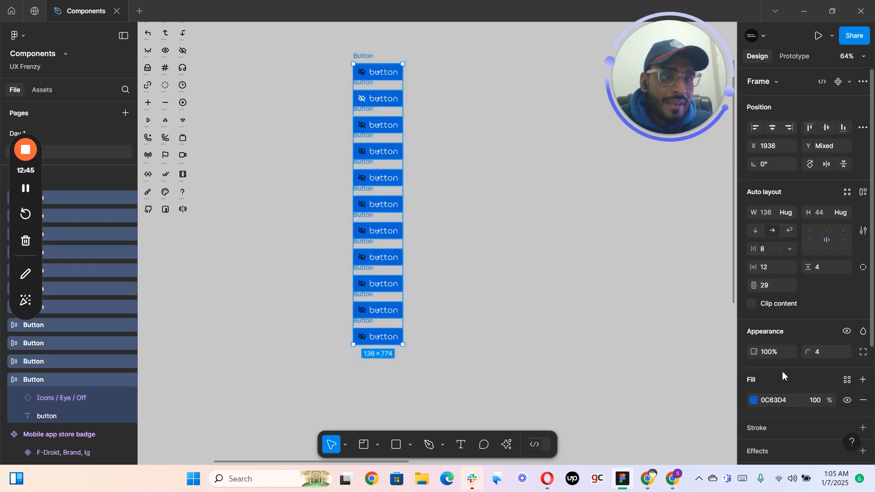
pyautogui.scroll(-3, 780, 371)
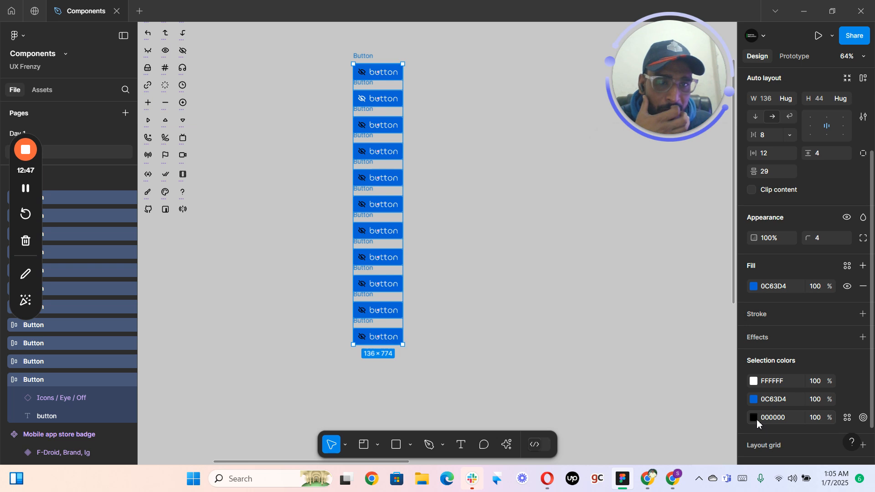
pyautogui.click(754, 417)
pyautogui.click(653, 219)
pyautogui.moveTo(491, 123); pyautogui.dragTo(479, 116)
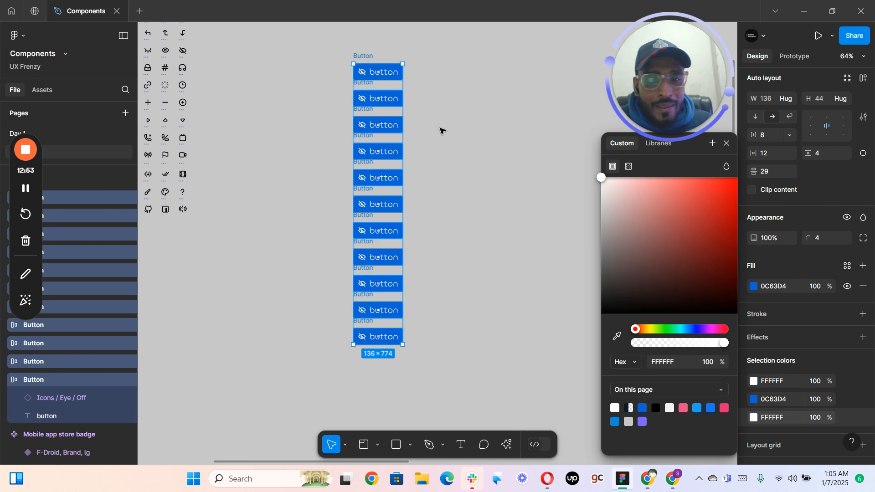
pyautogui.click(484, 171)
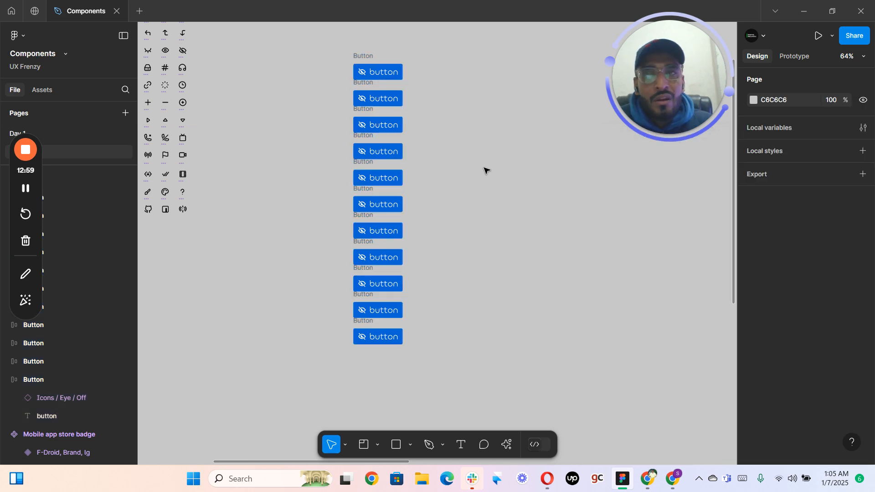
# - Change the fill of all eleven buttons to the purple 7B61FF from the page's existing colors
pyautogui.moveTo(323, 45); pyautogui.dragTo(473, 389)
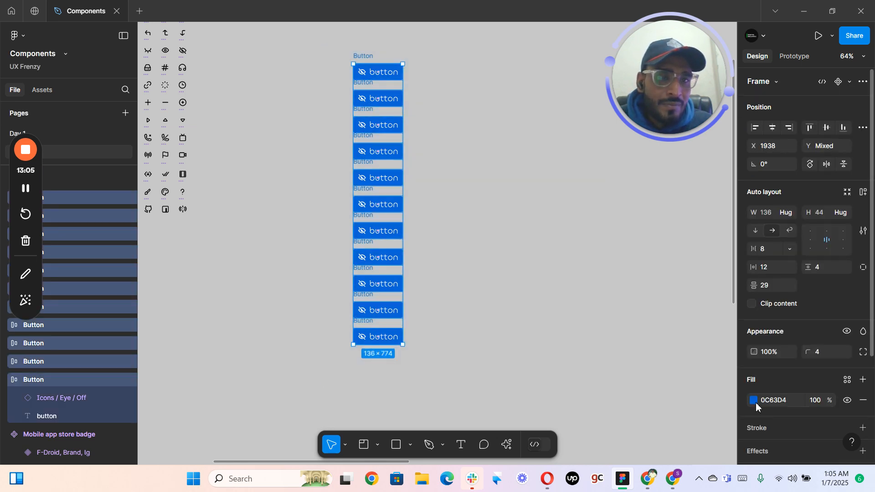
pyautogui.click(753, 401)
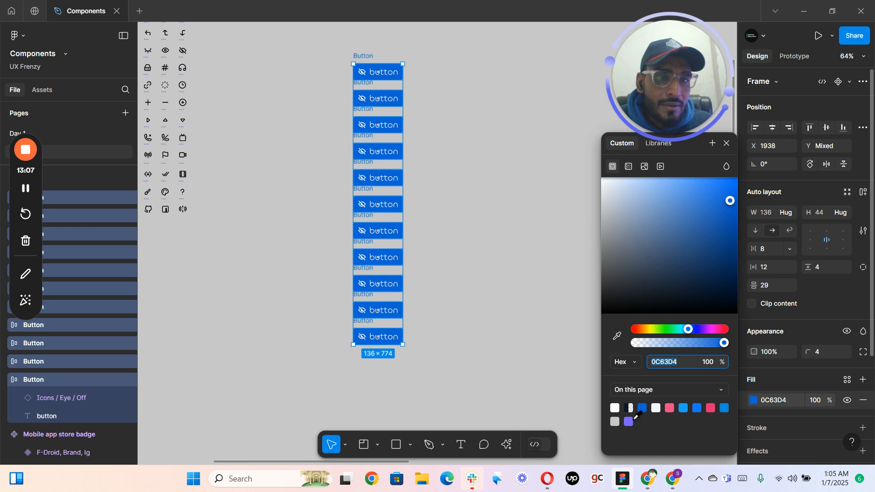
pyautogui.click(630, 420)
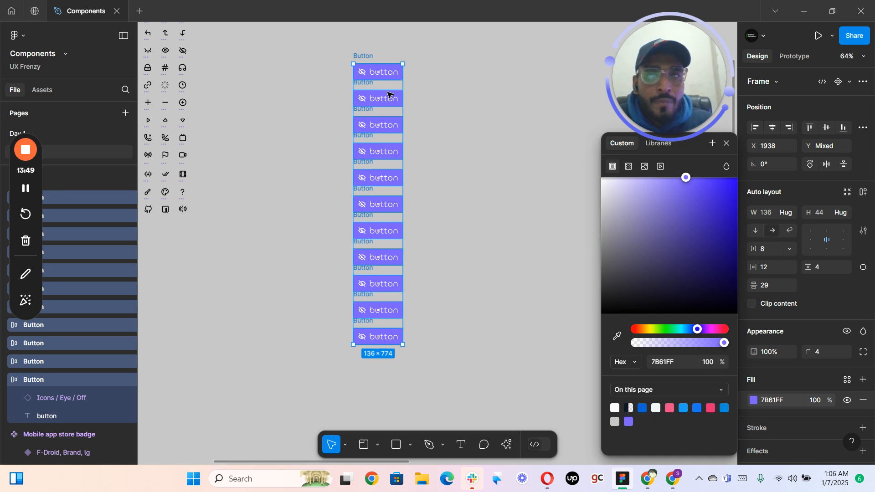
# - Set the fill of only the second button from the top to the slightly different purple 7B61F3
pyautogui.click(345, 93)
pyautogui.scroll(5, 346, 92)
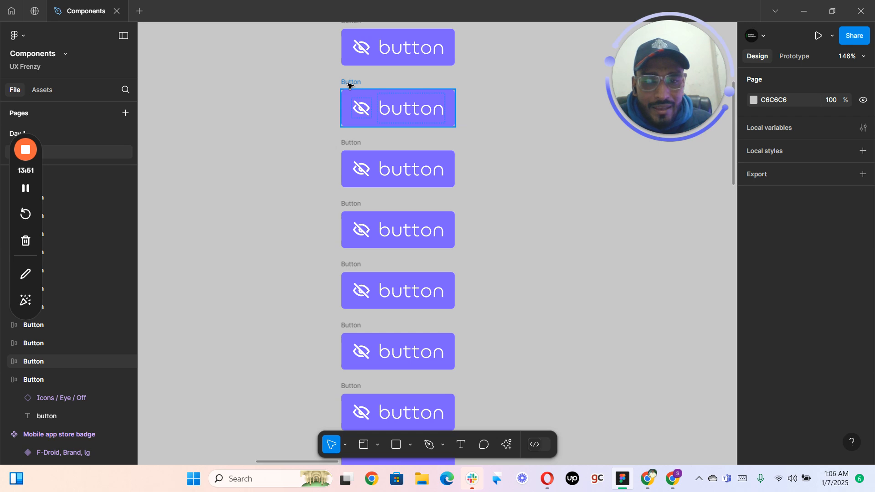
pyautogui.click(375, 95)
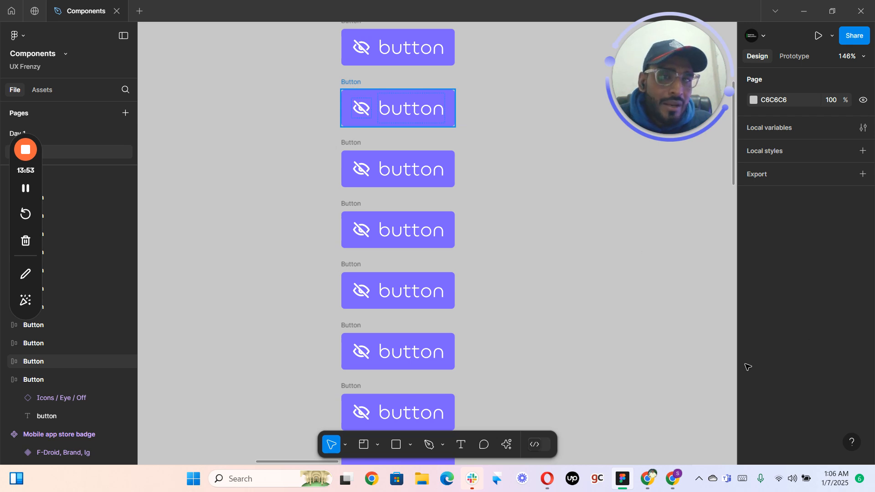
pyautogui.click(784, 384)
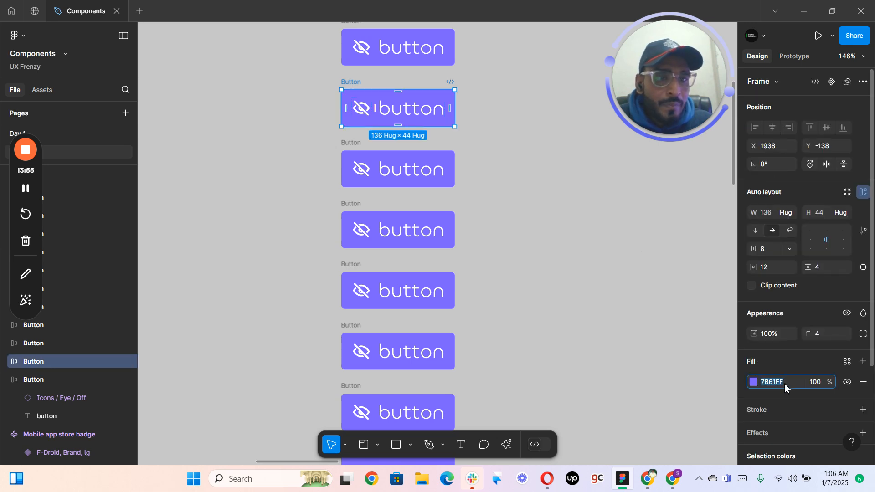
pyautogui.press('BackSpace')
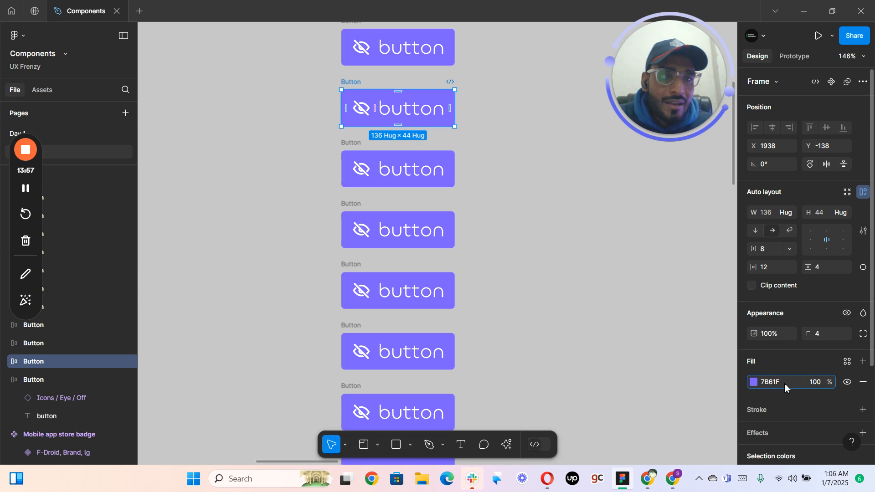
pyautogui.write('3')
pyautogui.press('Return')
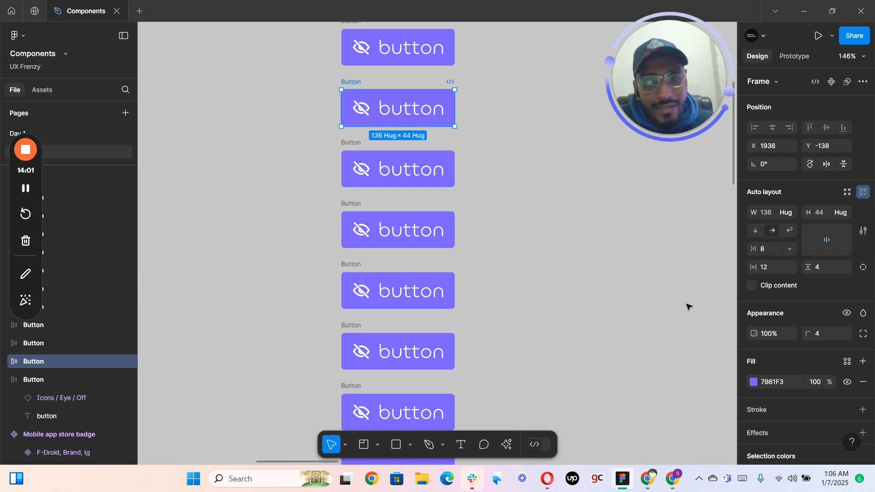
# - Set the fill of the second button from the top to 7B61FF, matching the rest of the column
pyautogui.click(455, 31)
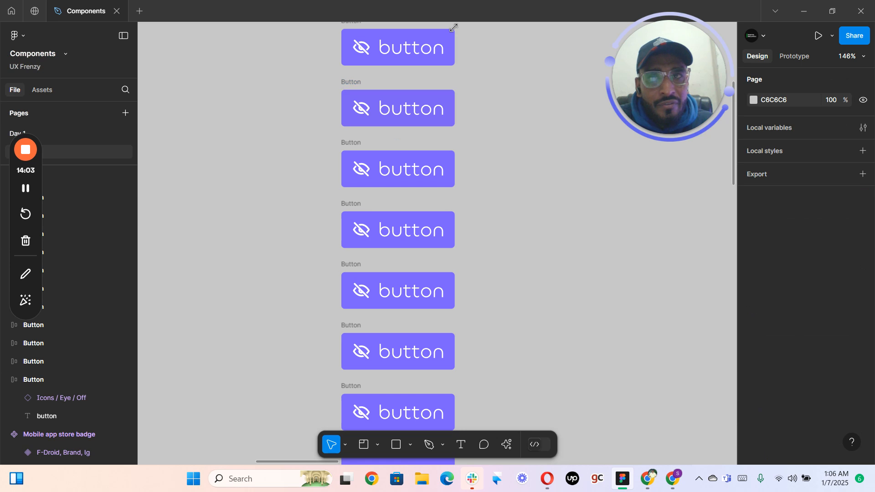
pyautogui.hotkey('ctrl', 'z')
pyautogui.scroll(5, 434, 88)
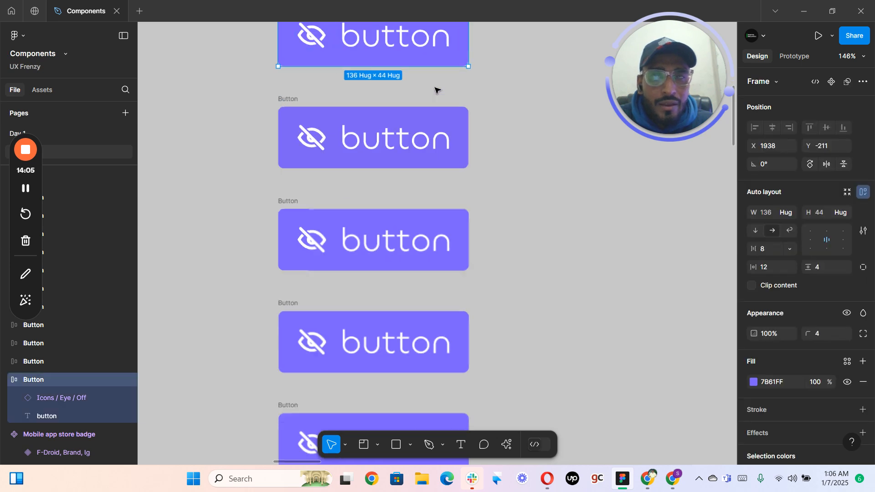
pyautogui.scroll(3, 435, 88)
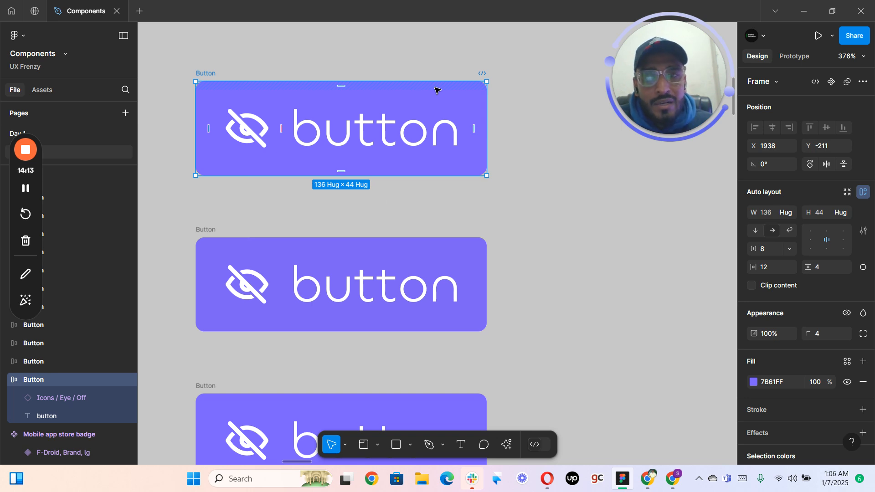
pyautogui.click(408, 243)
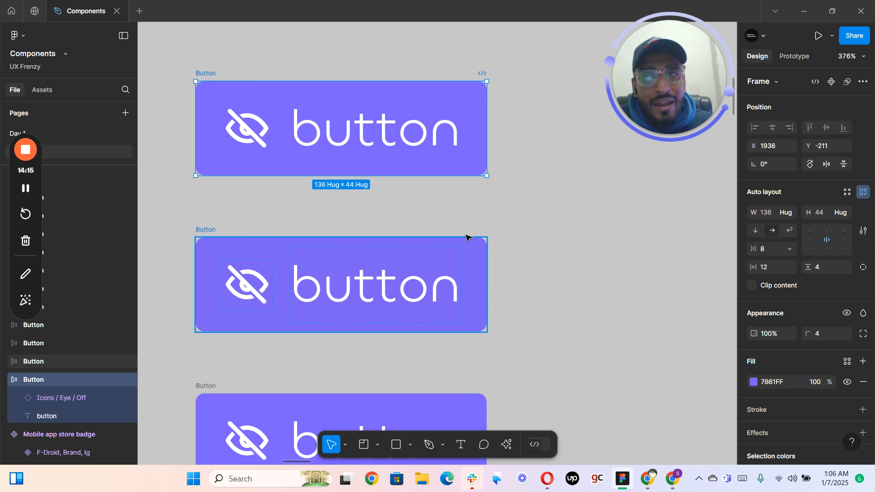
pyautogui.click(793, 388)
pyautogui.click(793, 387)
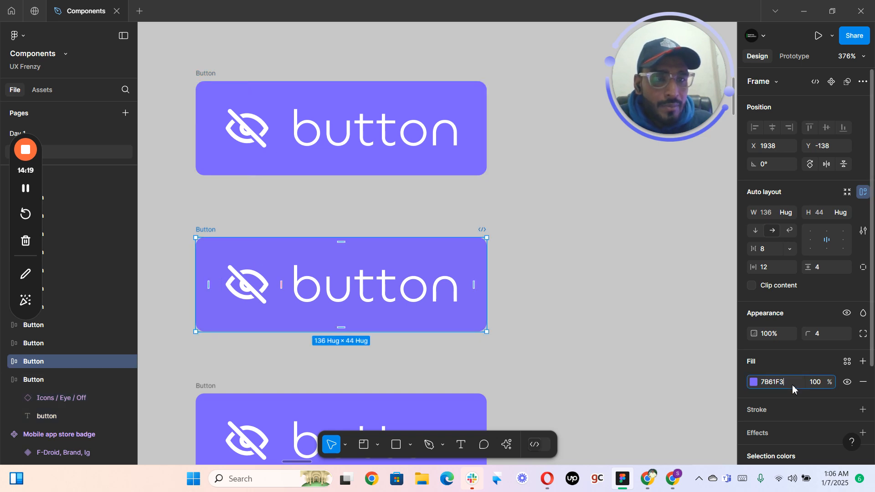
pyautogui.press('BackSpace')
pyautogui.write('F')
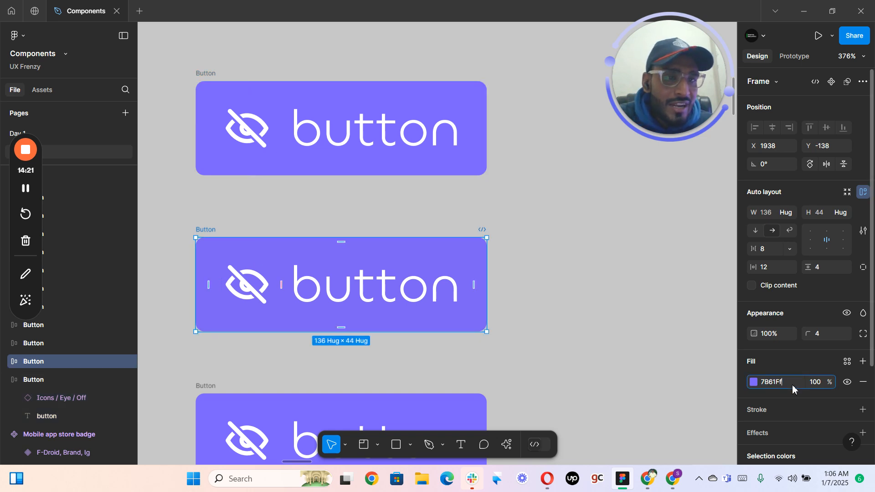
pyautogui.press('Return')
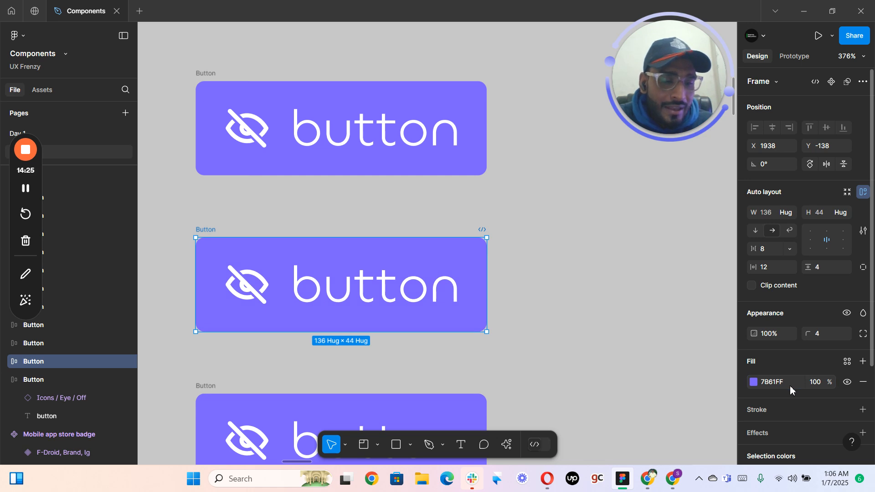
# - Set the fill of only the second button from the top to 7B61F6
pyautogui.click(790, 389)
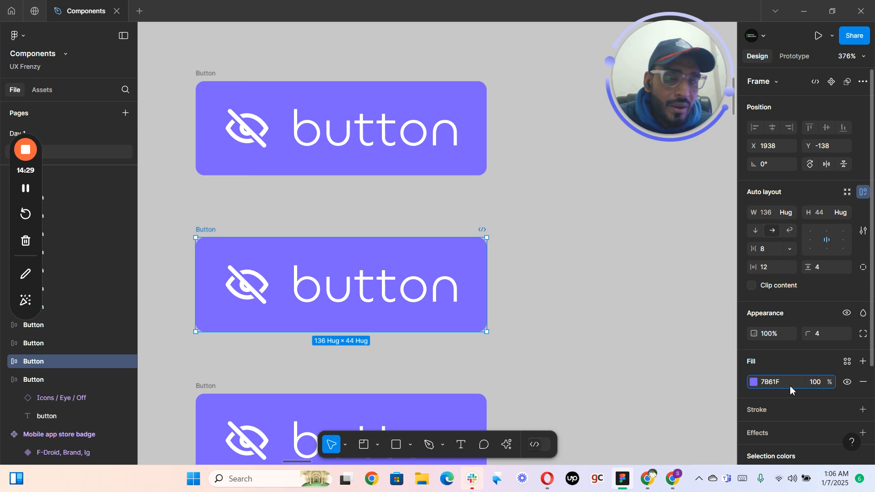
pyautogui.write('6')
pyautogui.press('Return')
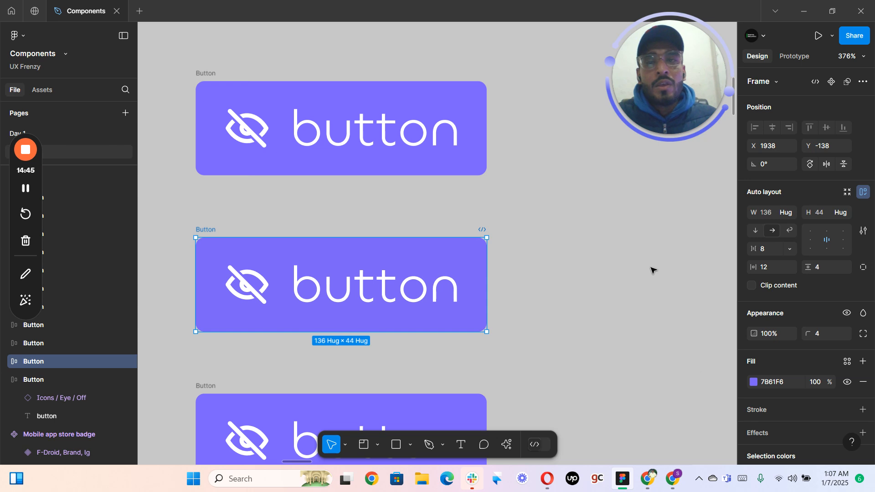
pyautogui.click(554, 160)
pyautogui.scroll(-1, 553, 161)
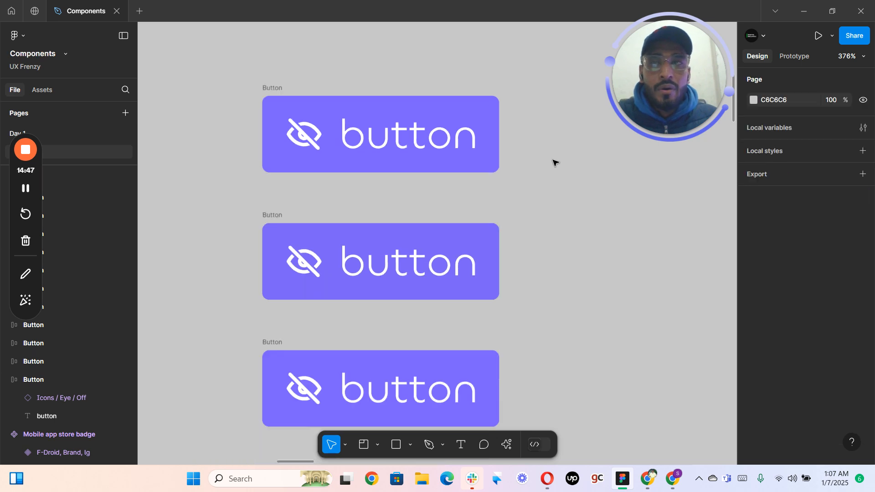
# - Copy the column's top button to the empty canvas beside it at X 2230, Y -206, and turn the copy into a component
pyautogui.moveTo(543, 212)
pyautogui.mouseDown()
pyautogui.moveTo(516, 198)
pyautogui.moveTo(347, 180)
pyautogui.mouseUp()
pyautogui.scroll(-4, 515, 198)
pyautogui.click(241, 135)
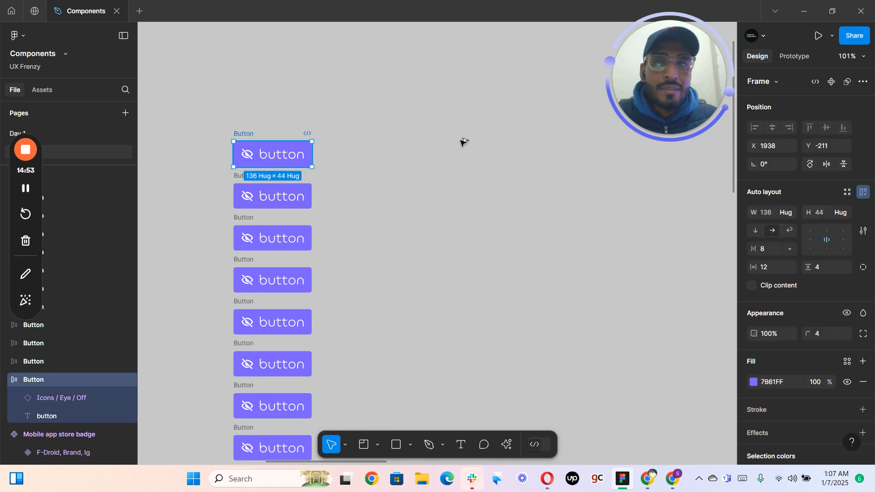
pyautogui.moveTo(469, 140); pyautogui.dragTo(407, 137)
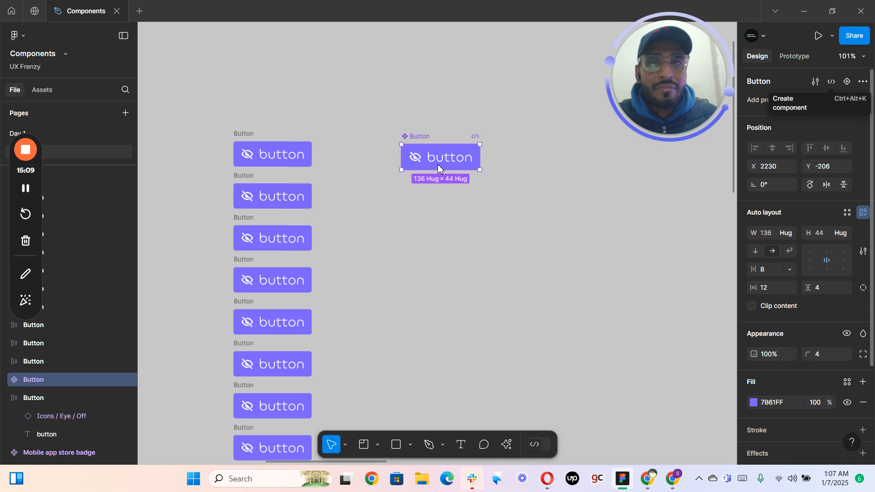
pyautogui.hotkey('ctrl', 'alt', 'k')
pyautogui.scroll(3, 400, 155)
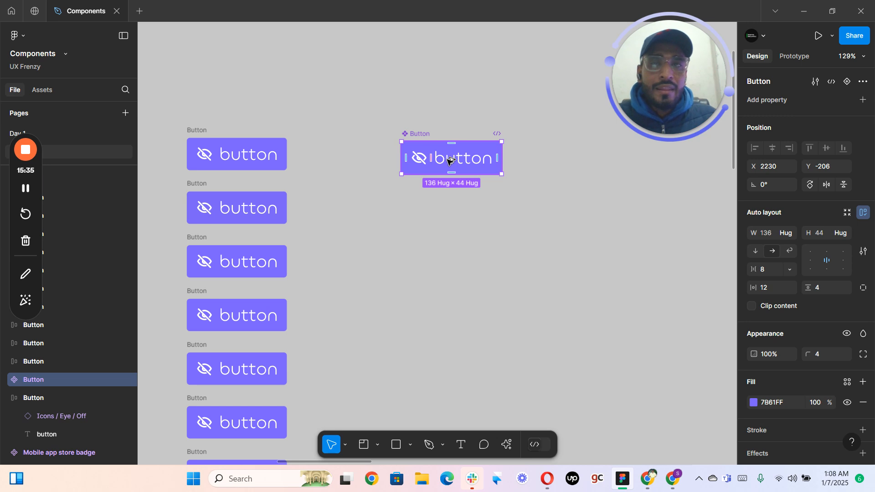
# - Place two instances of the Button component directly below it, at Y -126 and Y 0
pyautogui.moveTo(451, 172); pyautogui.dragTo(446, 218)
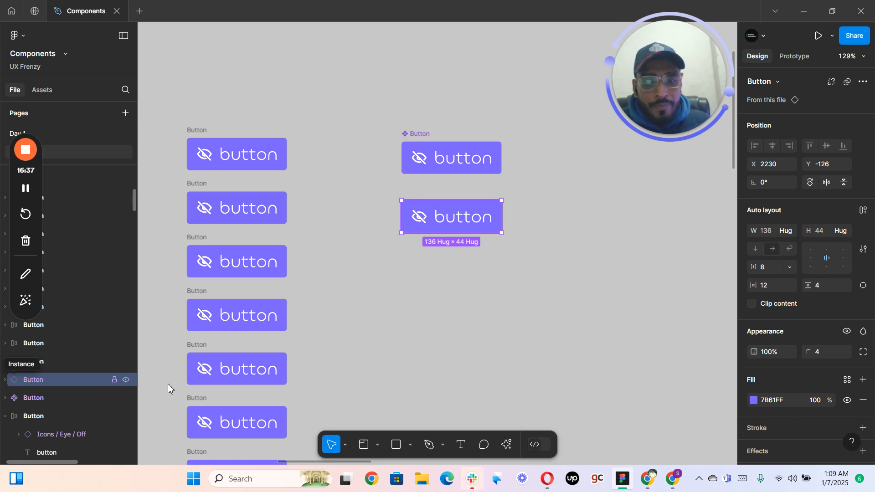
pyautogui.scroll(-2, 508, 290)
pyautogui.scroll(-6, 544, 272)
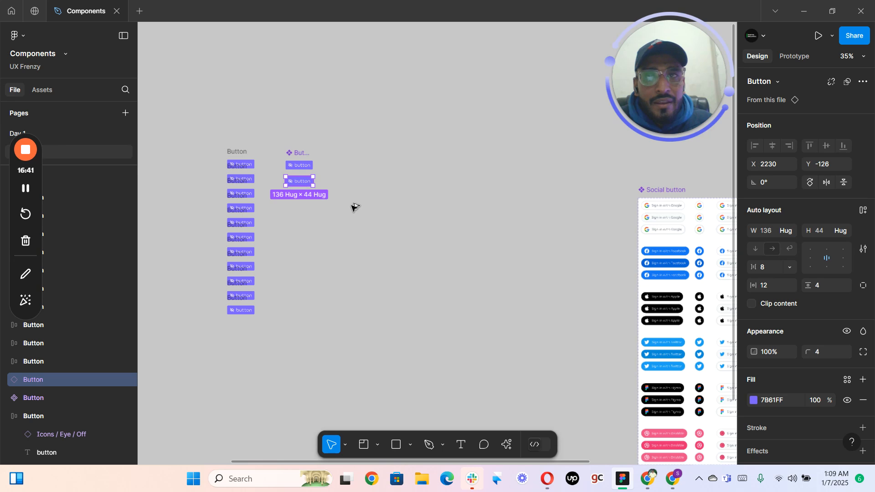
pyautogui.scroll(5, 353, 206)
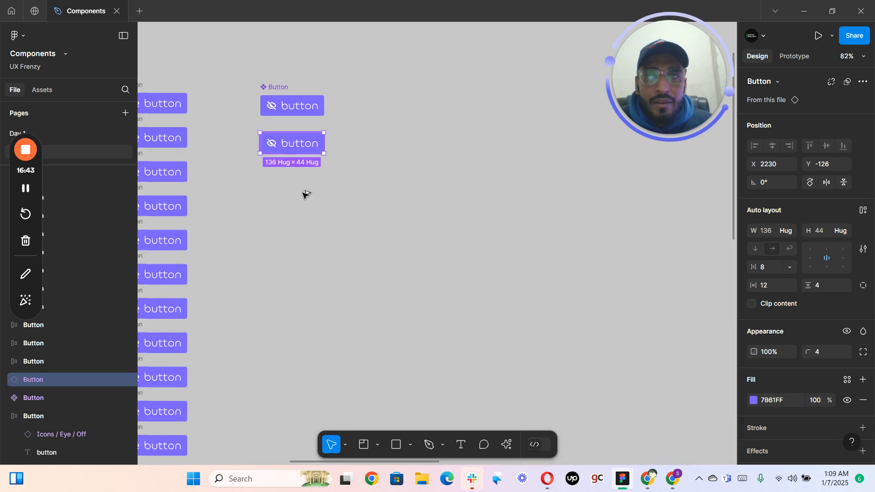
pyautogui.moveTo(297, 143); pyautogui.dragTo(295, 201)
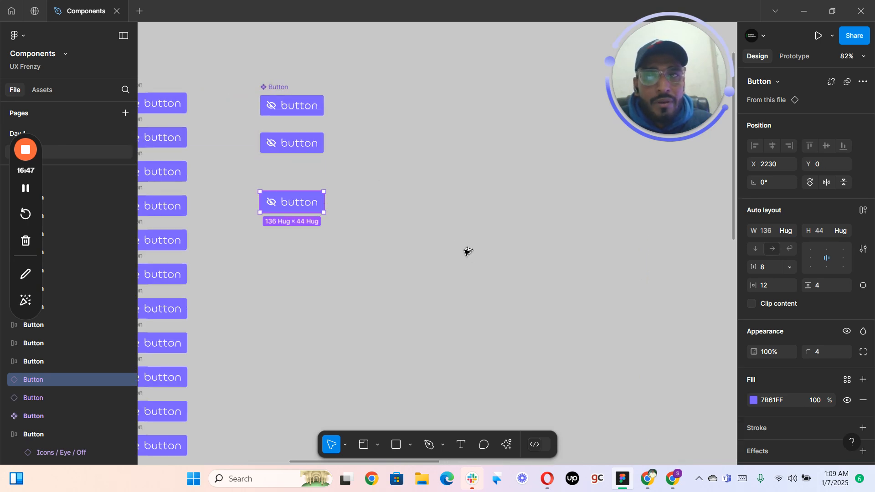
# - Duplicate the lowest Button instance into a horizontal row of six spaced 310 px apart, ending at X 3780
pyautogui.hotkey('ctrl', 'd')
pyautogui.moveTo(442, 193); pyautogui.dragTo(429, 227)
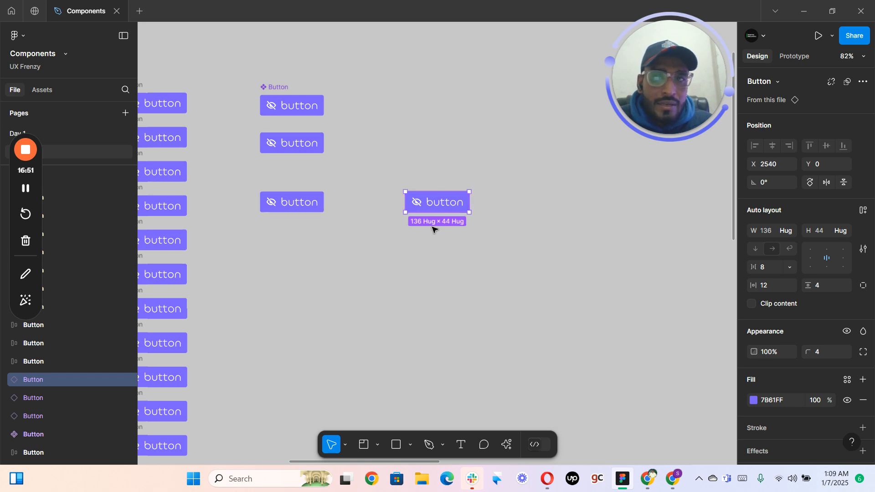
pyautogui.hotkey('ctrl', 'd')
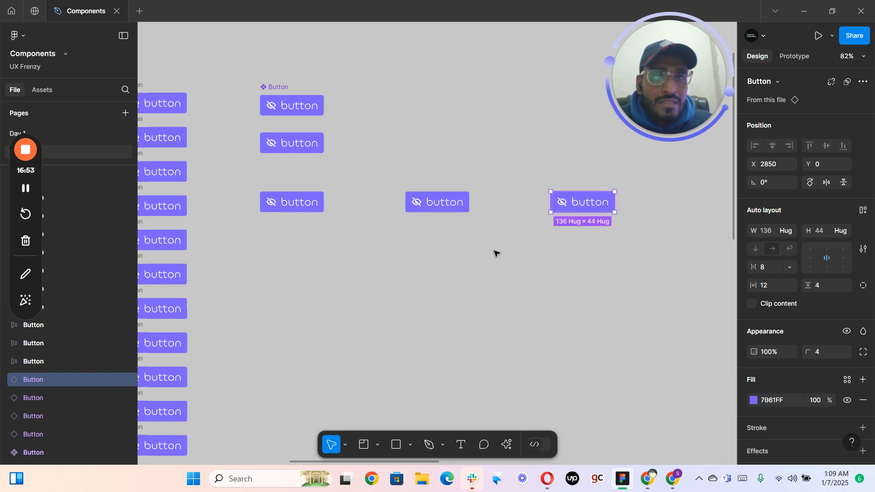
pyautogui.scroll(-2, 480, 251)
pyautogui.moveTo(451, 253); pyautogui.dragTo(574, 263)
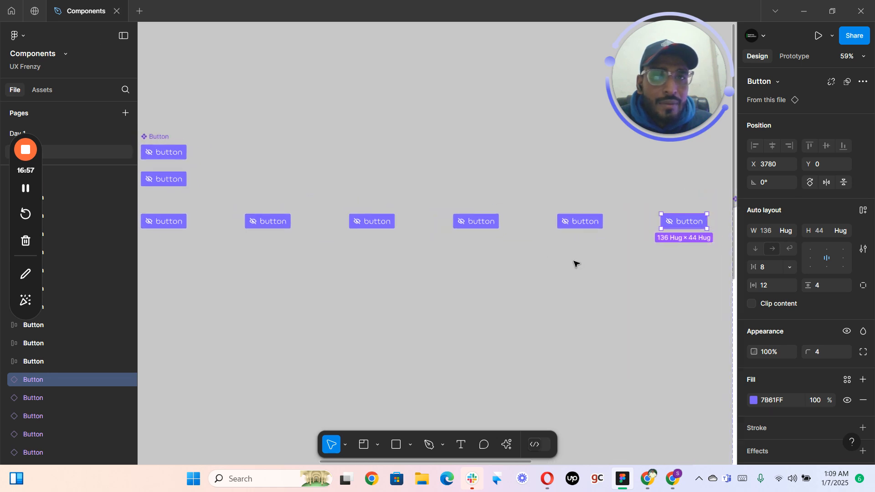
pyautogui.scroll(-1, 573, 263)
pyautogui.click(590, 272)
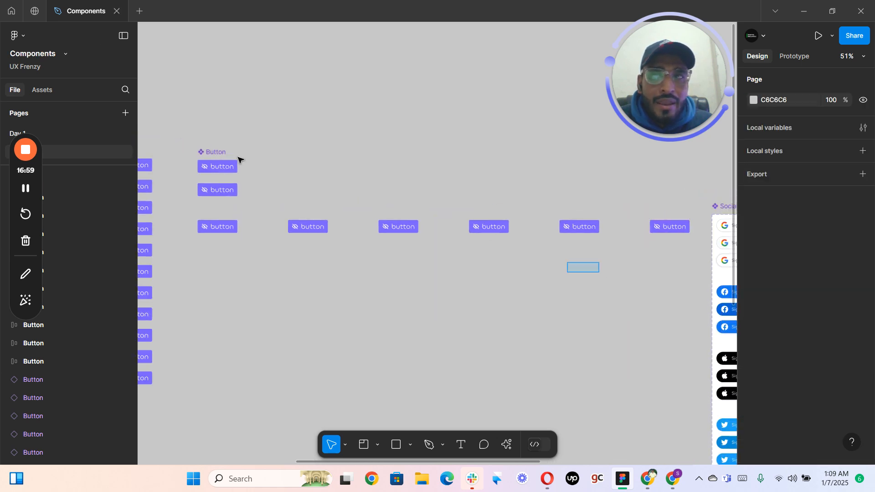
# - Try the green fill 61FF73 on the main Button component, and undo the change
pyautogui.click(220, 153)
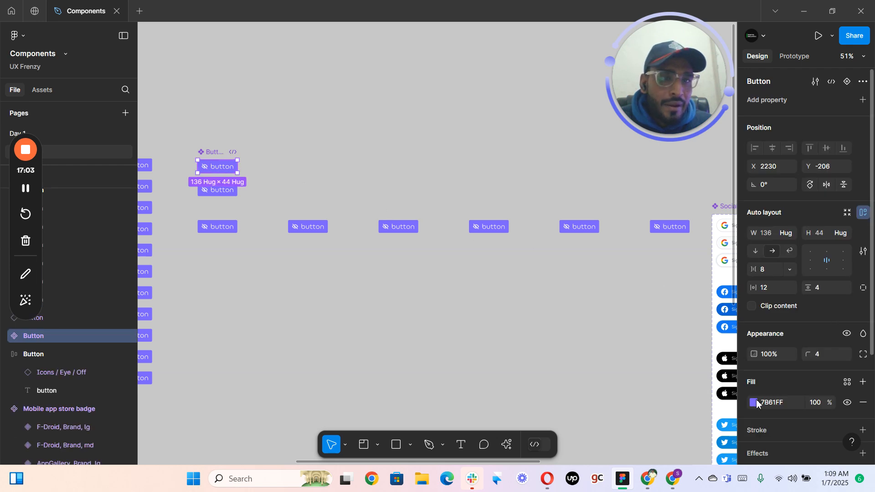
pyautogui.click(756, 403)
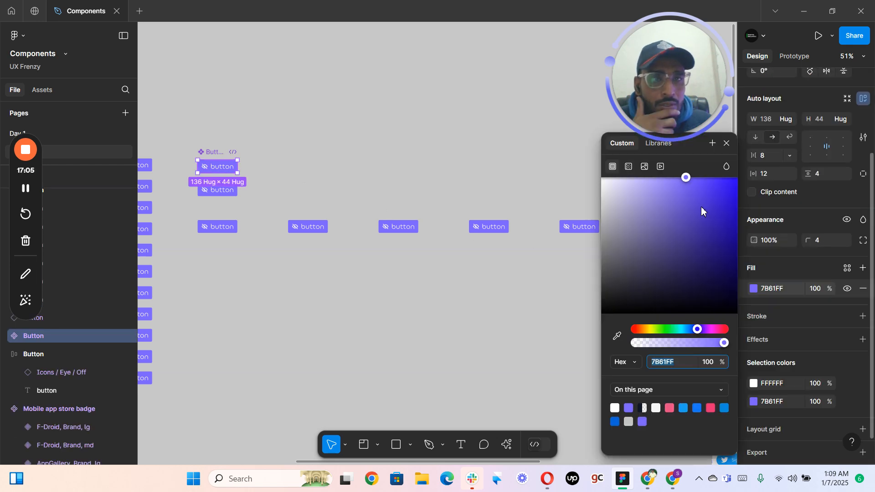
pyautogui.moveTo(699, 332); pyautogui.dragTo(666, 331)
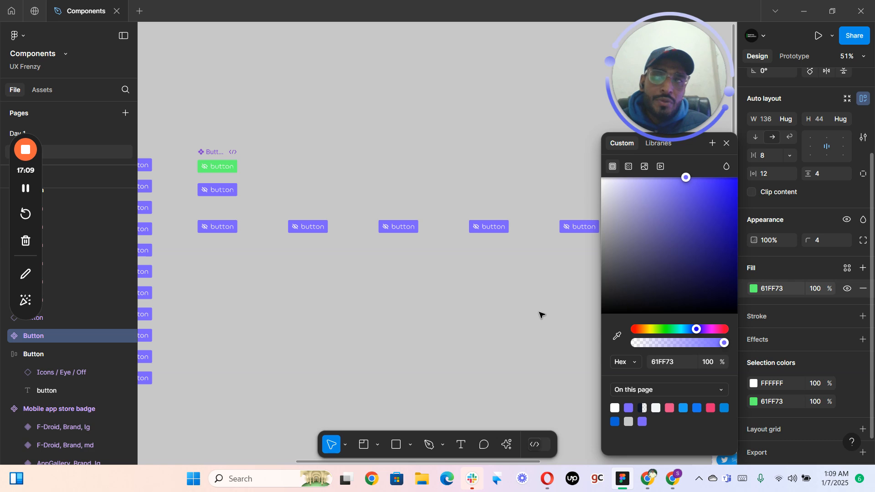
pyautogui.hotkey('ctrl', 'z')
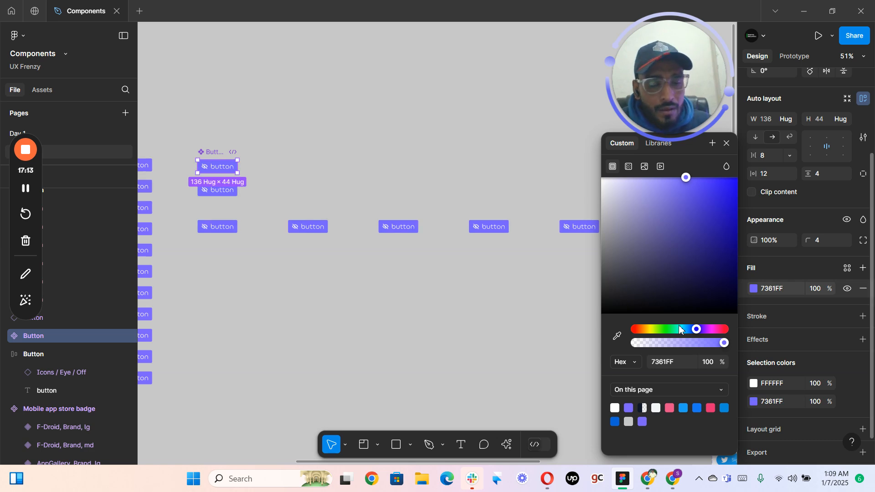
# - Change the main Button component's fill to the dark blue 031083
pyautogui.moveTo(682, 330)
pyautogui.mouseDown()
pyautogui.moveTo(675, 332)
pyautogui.moveTo(693, 329)
pyautogui.mouseUp()
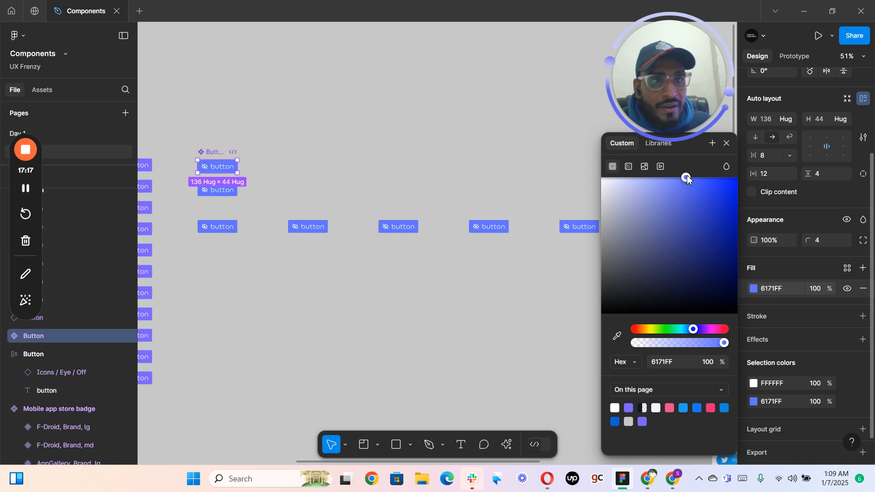
pyautogui.click(733, 244)
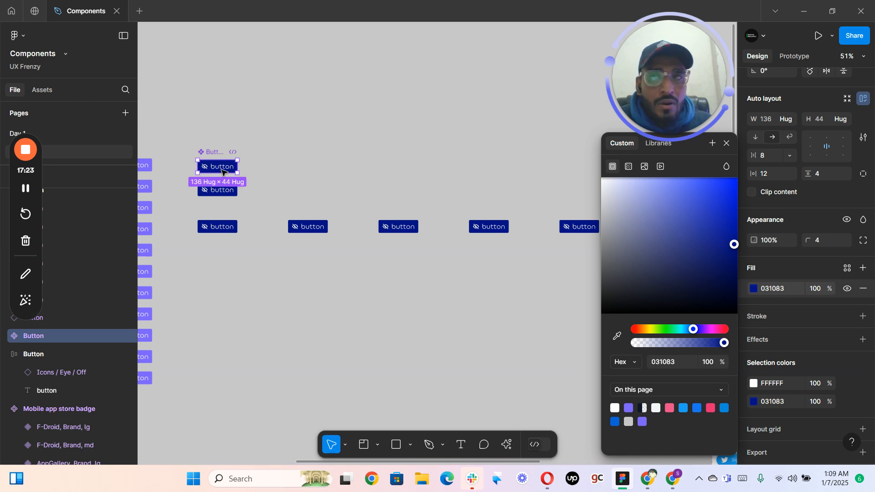
pyautogui.click(256, 196)
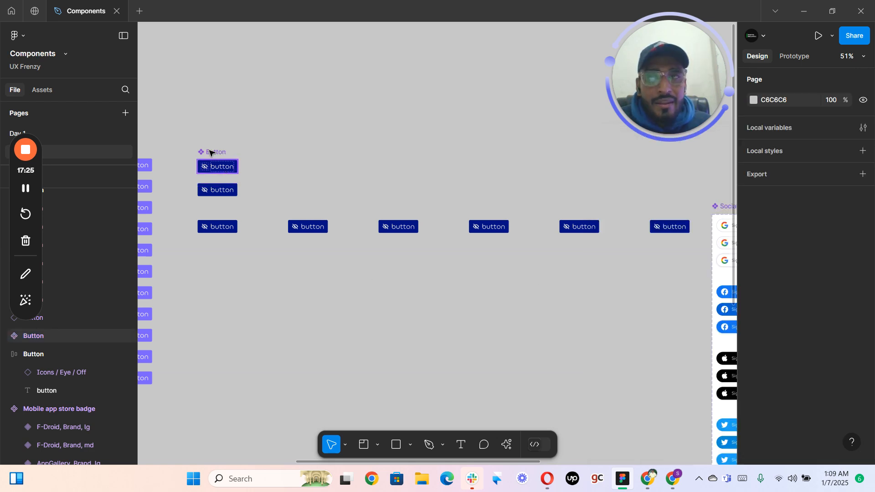
# - Set the main Button component's fill to the named color green
pyautogui.click(217, 172)
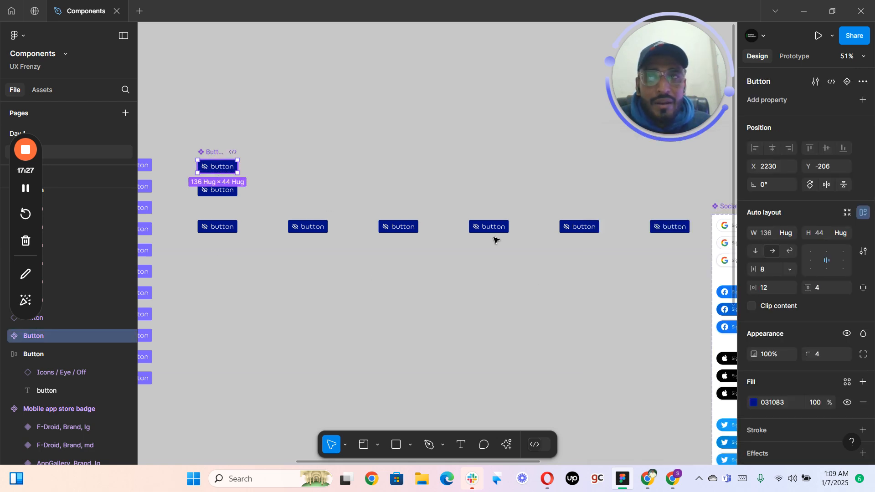
pyautogui.moveTo(448, 283); pyautogui.dragTo(458, 283)
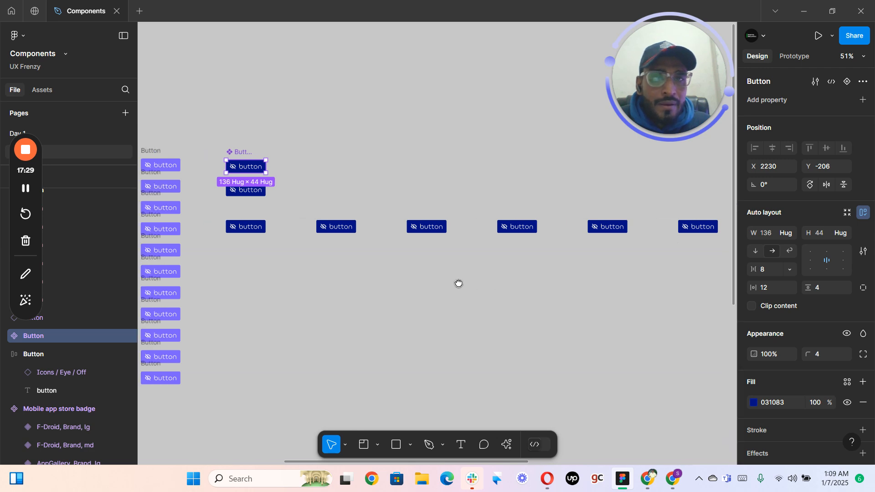
pyautogui.click(753, 403)
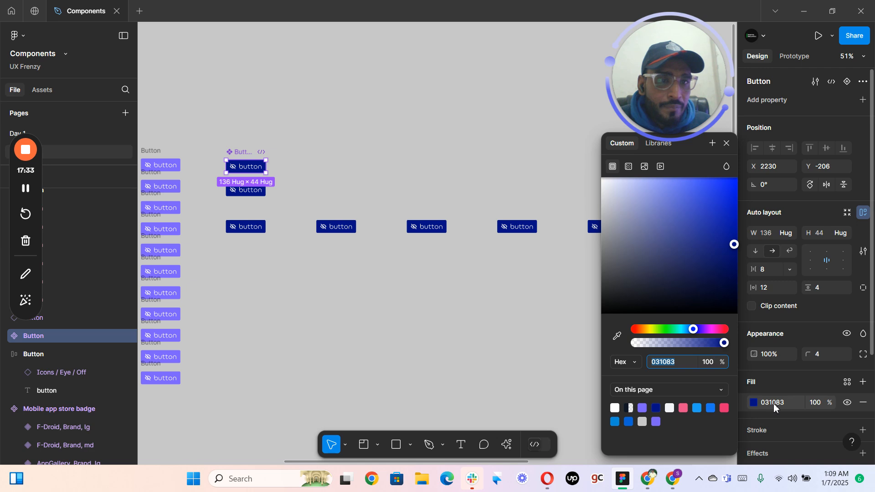
pyautogui.click(789, 407)
pyautogui.write('green')
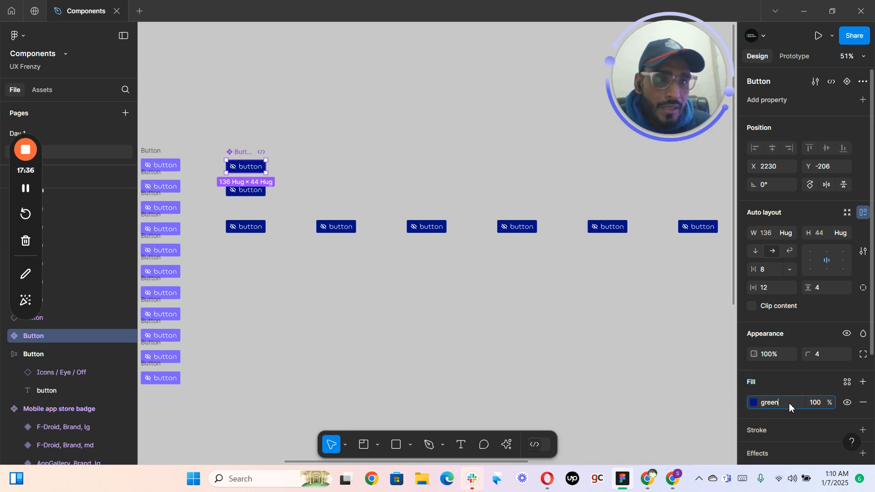
pyautogui.press('Return')
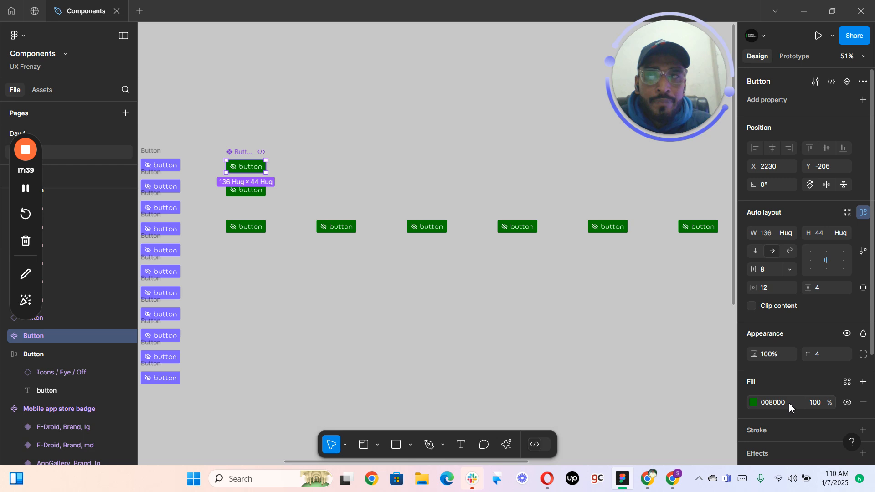
# - Compare the fill colors of the Button component's instances with those of the separate button column
pyautogui.moveTo(233, 149); pyautogui.dragTo(275, 149)
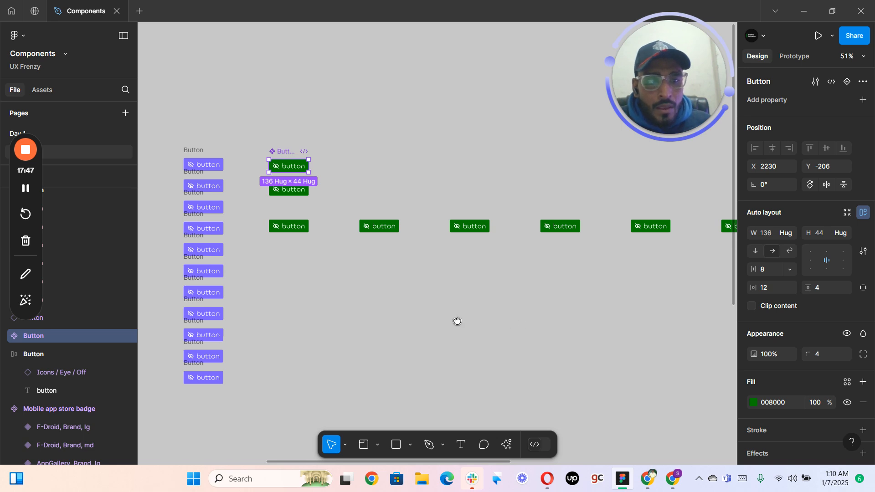
pyautogui.hscroll(3, 451, 319)
pyautogui.scroll(1, 430, 311)
pyautogui.click(406, 322)
pyautogui.scroll(1, 405, 322)
pyautogui.moveTo(375, 296); pyautogui.dragTo(558, 331)
pyautogui.scroll(-1, 493, 313)
pyautogui.moveTo(498, 315); pyautogui.dragTo(421, 308)
pyautogui.scroll(-1, 502, 312)
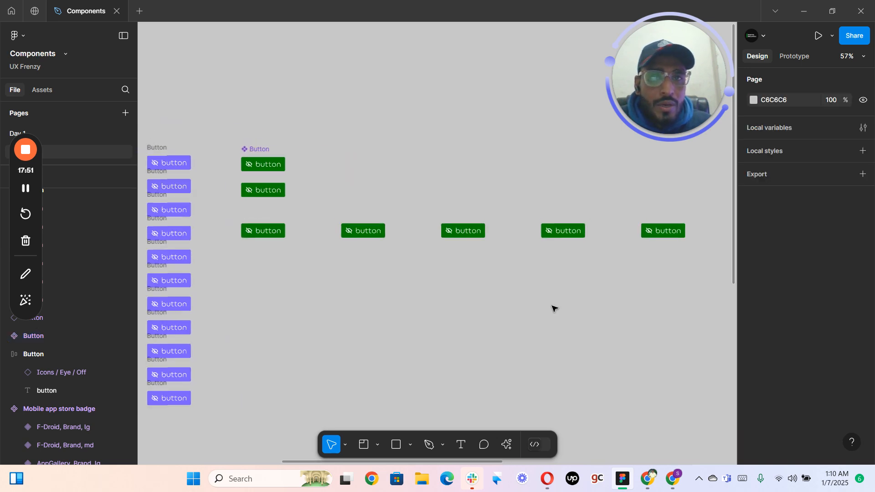
# - Delete the five Button instances to the right of the first one in the horizontal row
pyautogui.moveTo(514, 300); pyautogui.dragTo(392, 296)
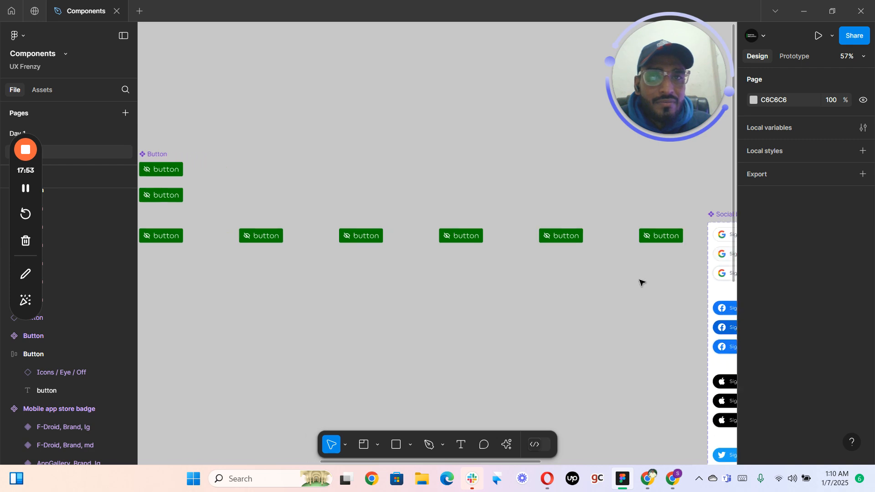
pyautogui.moveTo(671, 272); pyautogui.dragTo(226, 205)
pyautogui.press('Delete')
pyautogui.hscroll(-5, 226, 205)
pyautogui.scroll(3, 226, 205)
# - Change the main Button component's label to "Text" and move its eye icon after the label
pyautogui.click(403, 145)
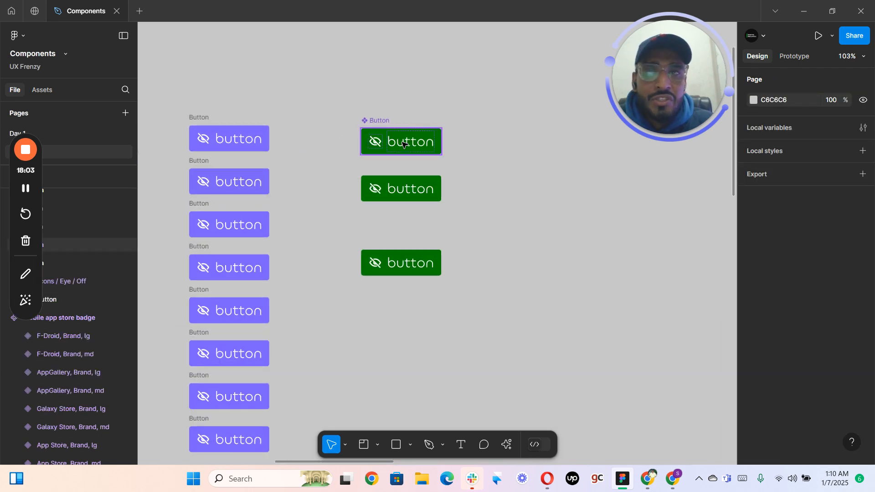
pyautogui.click(403, 145)
pyautogui.doubleClick(402, 145)
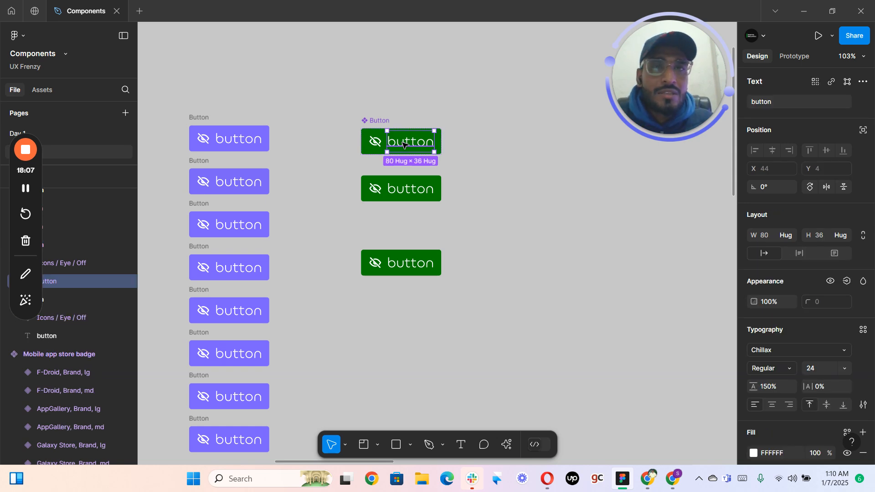
pyautogui.doubleClick(403, 145)
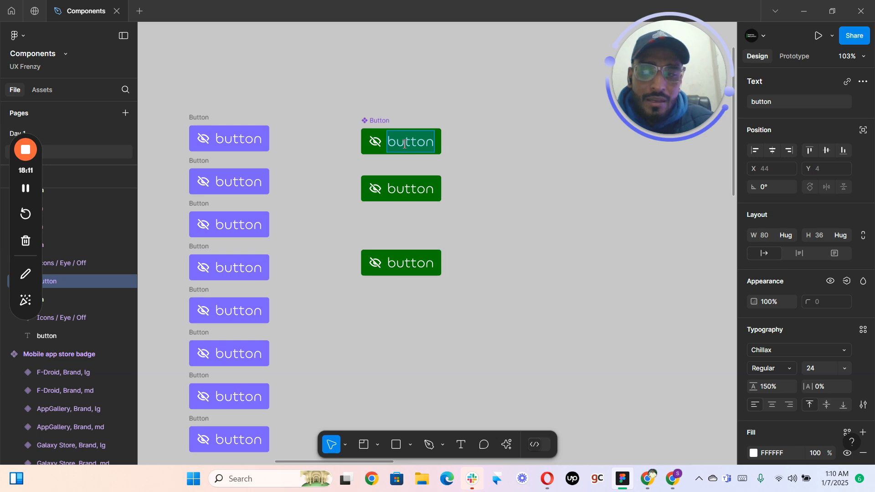
pyautogui.write('Text')
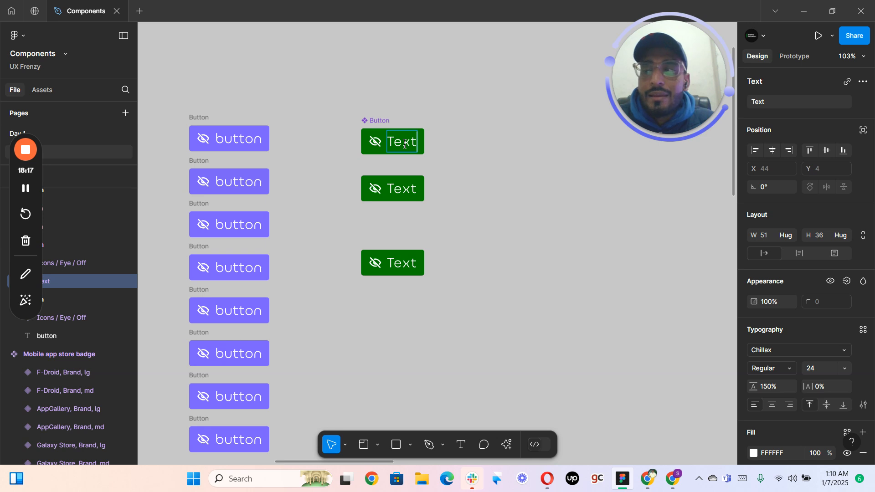
pyautogui.press('Escape')
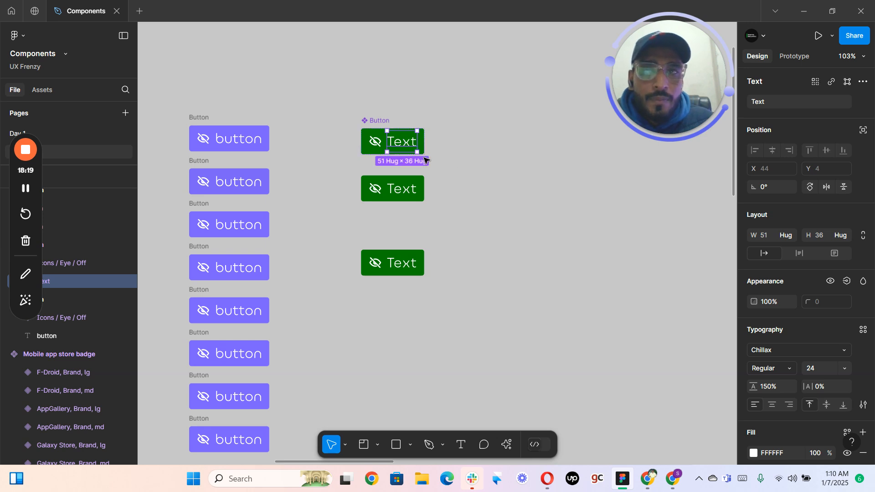
pyautogui.click(377, 145)
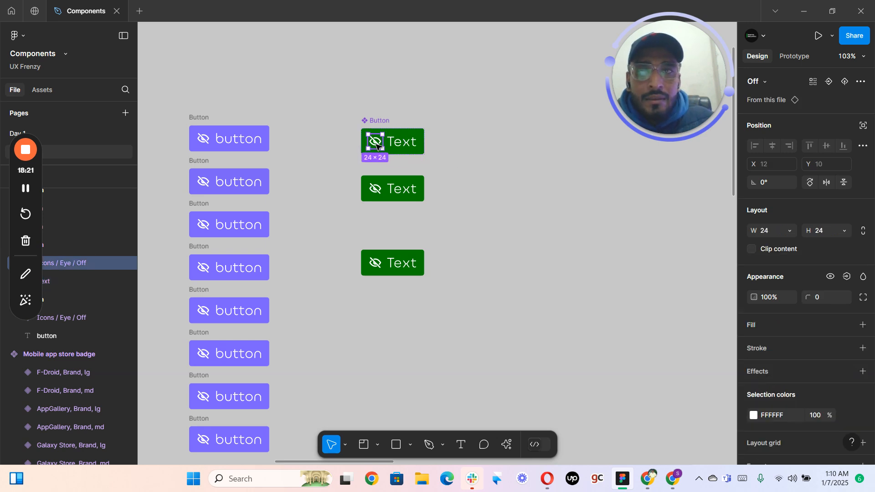
pyautogui.press('Right')
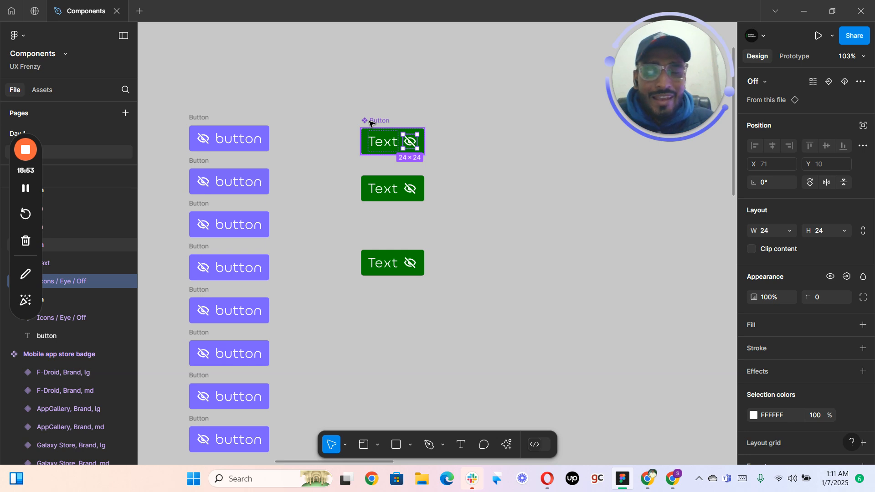
# - Override the lowest Button instance's fill with the named color red
pyautogui.click(382, 257)
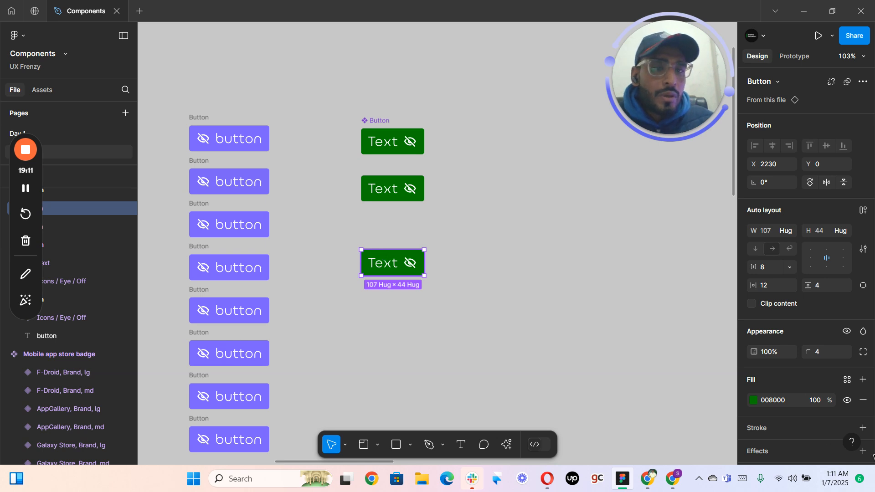
pyautogui.click(787, 406)
pyautogui.write('red')
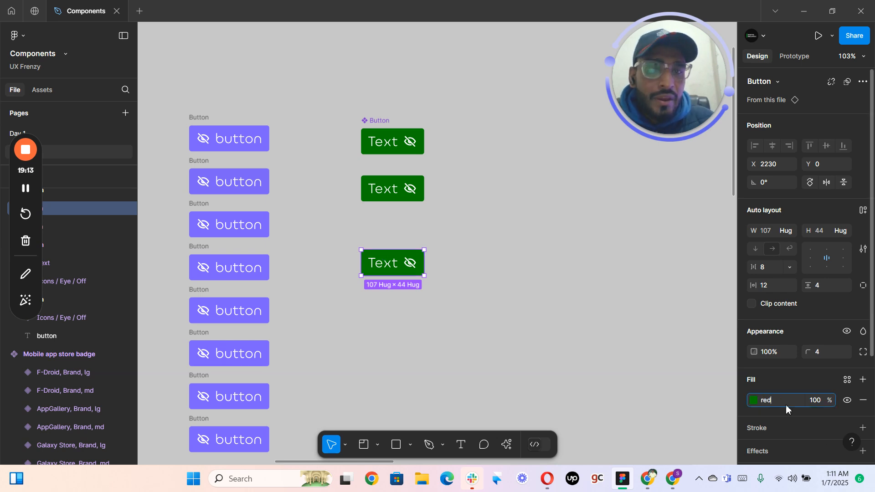
pyautogui.press('Return')
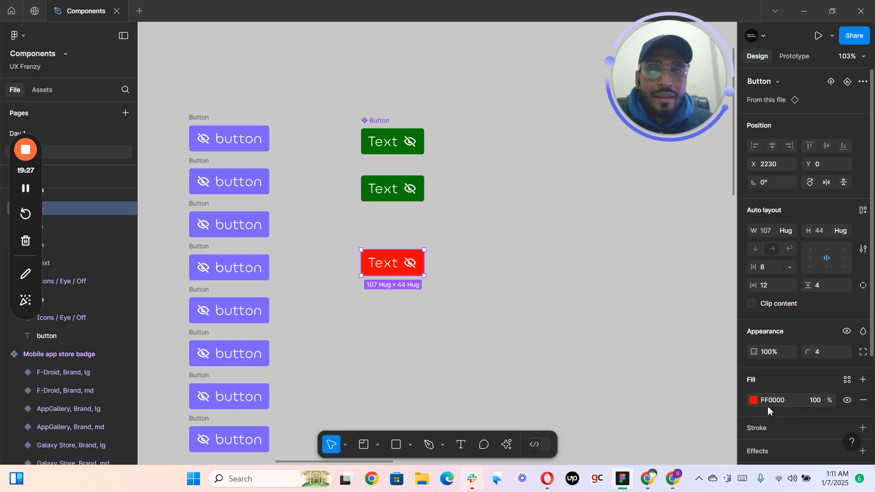
# - Change the red Button instance's label to "Intance"
pyautogui.doubleClick(378, 267)
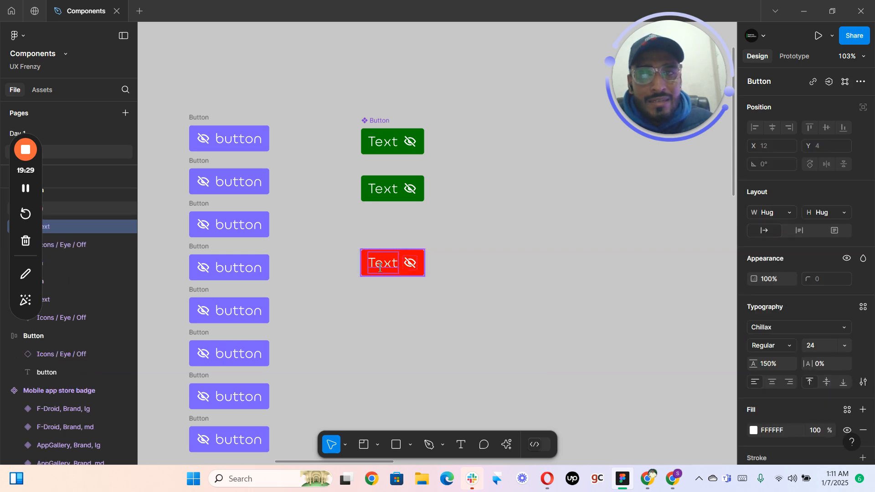
pyautogui.doubleClick(387, 265)
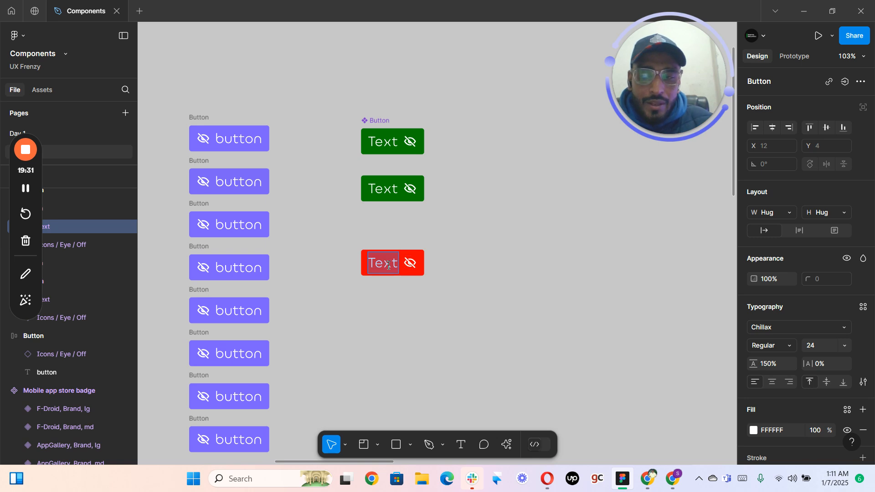
pyautogui.write('In')
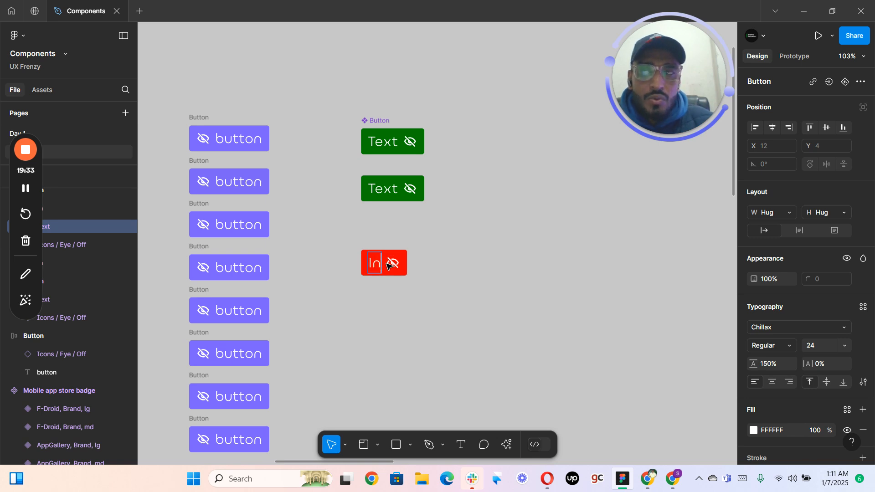
pyautogui.write('tacne')
pyautogui.press('BackSpace')
pyautogui.press('BackSpace')
pyautogui.press('BackSpace')
pyautogui.write('nce')
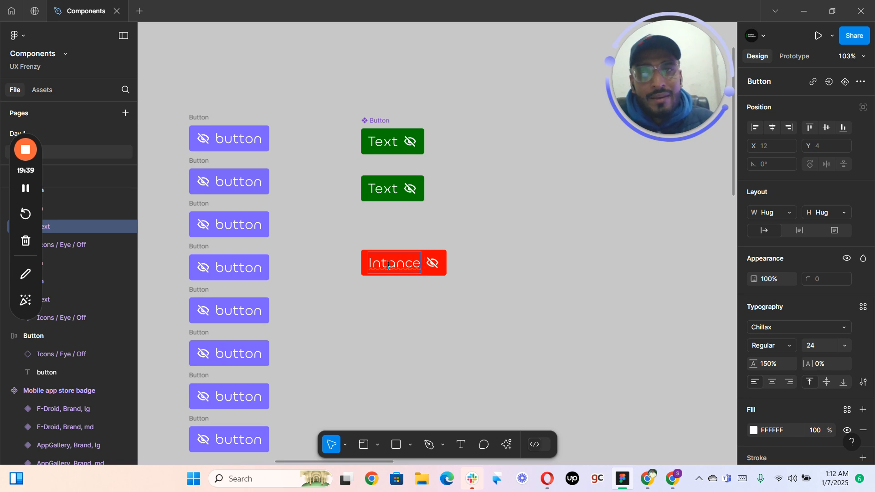
pyautogui.press('Escape')
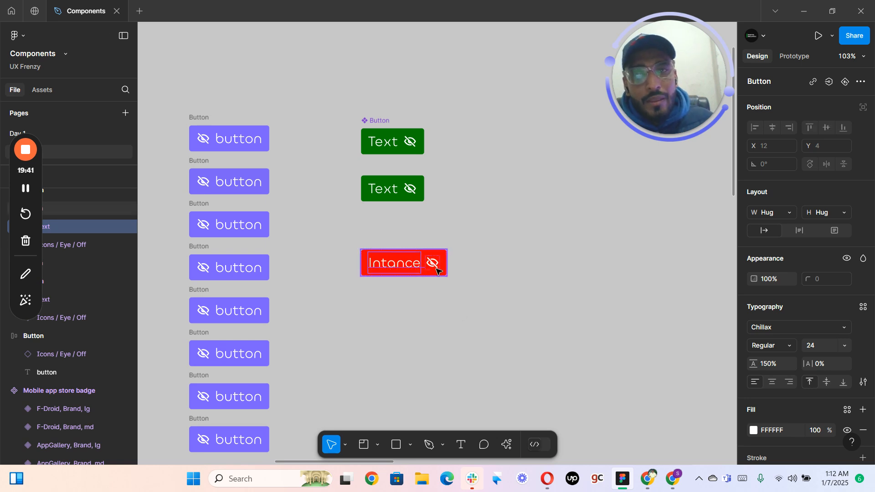
# - Hide the eye icon in the red Button instance, and show it again
pyautogui.click(436, 270)
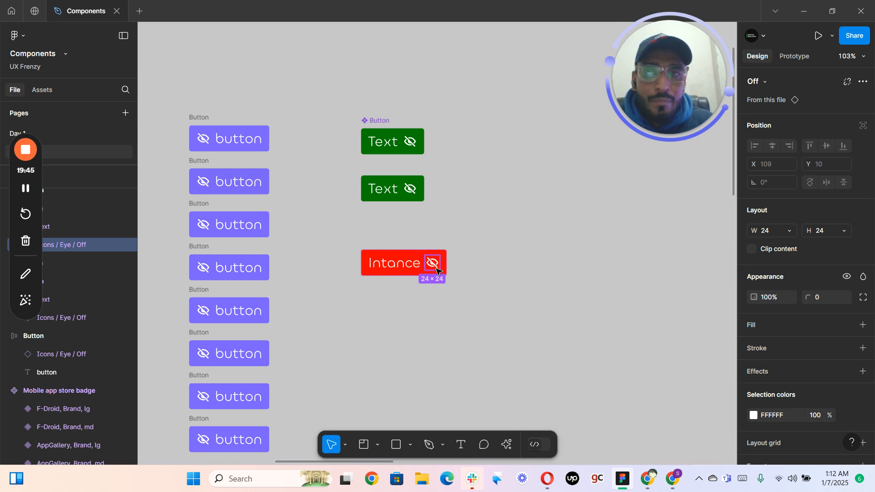
pyautogui.scroll(5, 436, 270)
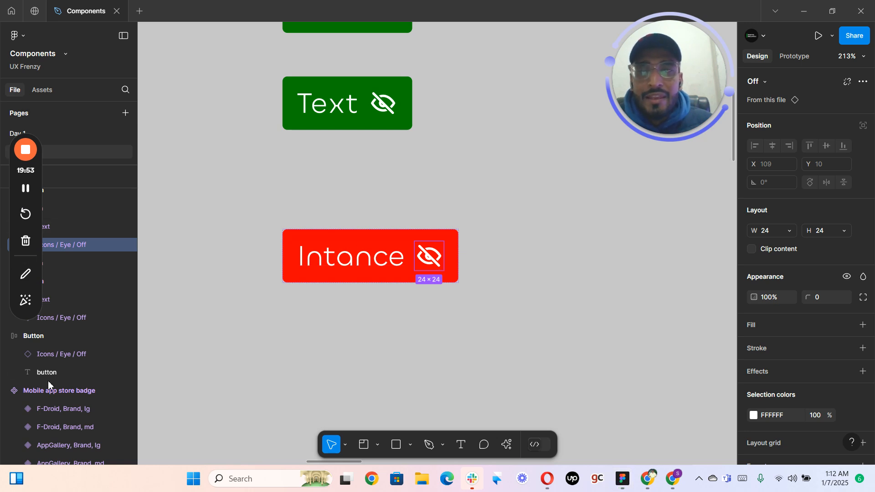
pyautogui.moveTo(20, 224); pyautogui.dragTo(862, 329)
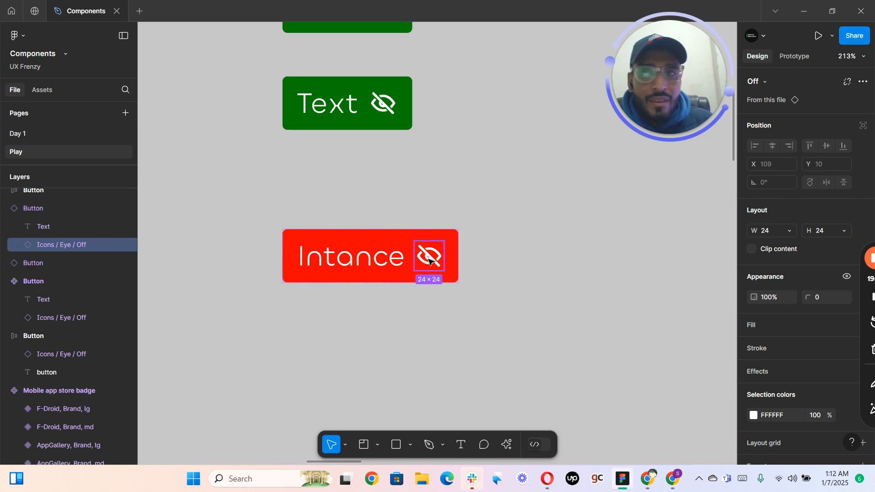
pyautogui.hotkey('ctrl', 'shift', 'h')
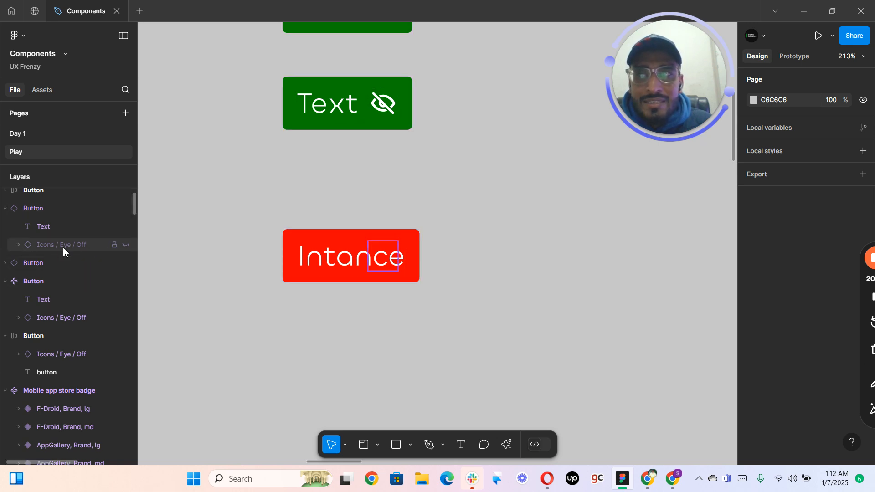
pyautogui.click(126, 245)
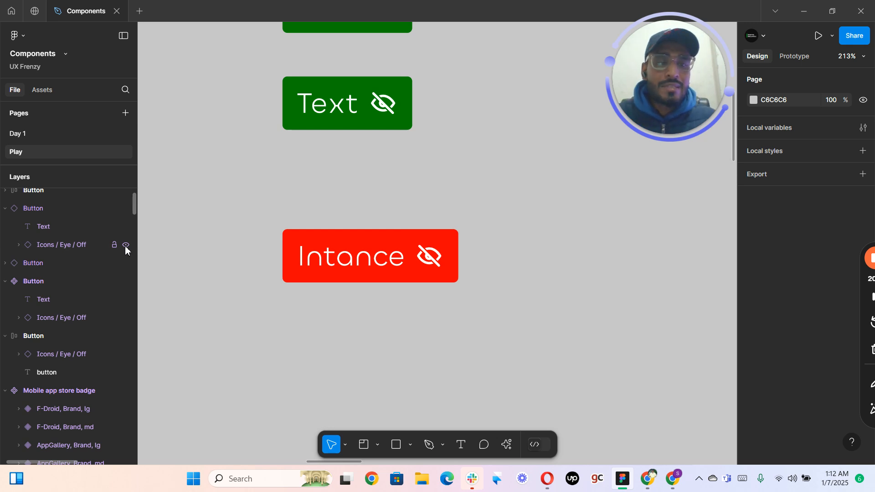
# - Push the red instance's changes to the main Button component, and undo the push
pyautogui.click(373, 267)
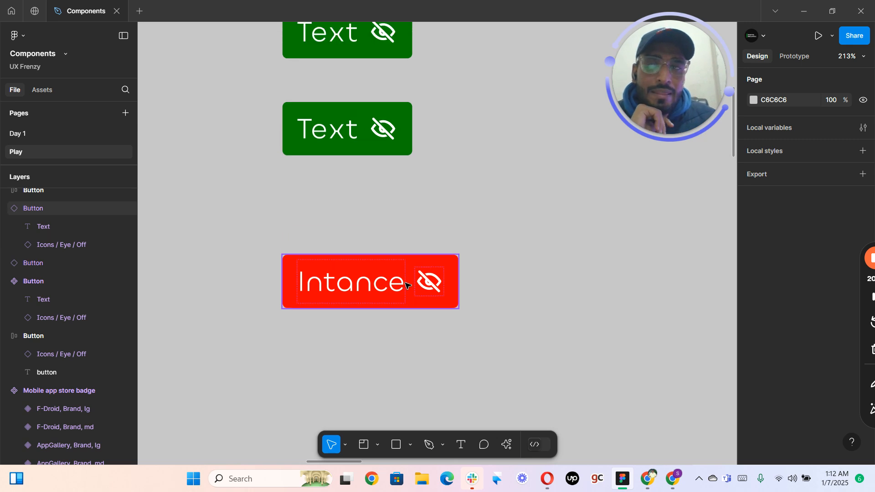
pyautogui.rightClick(403, 285)
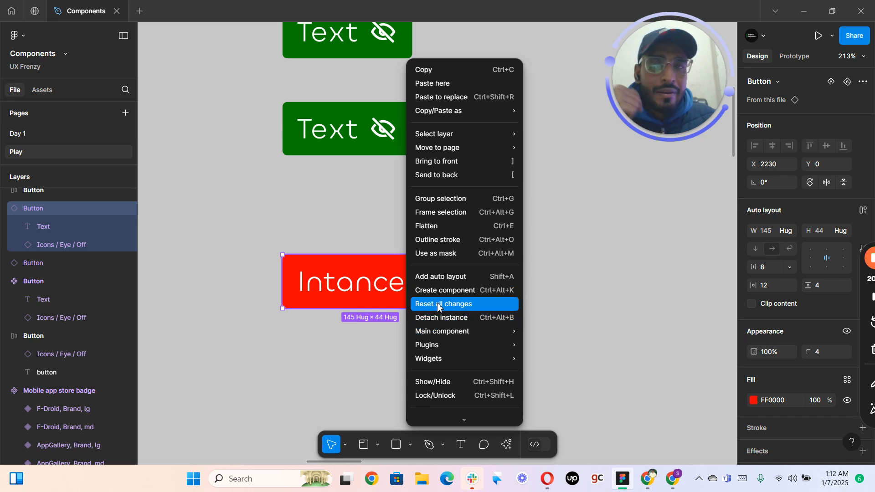
pyautogui.moveTo(460, 332)
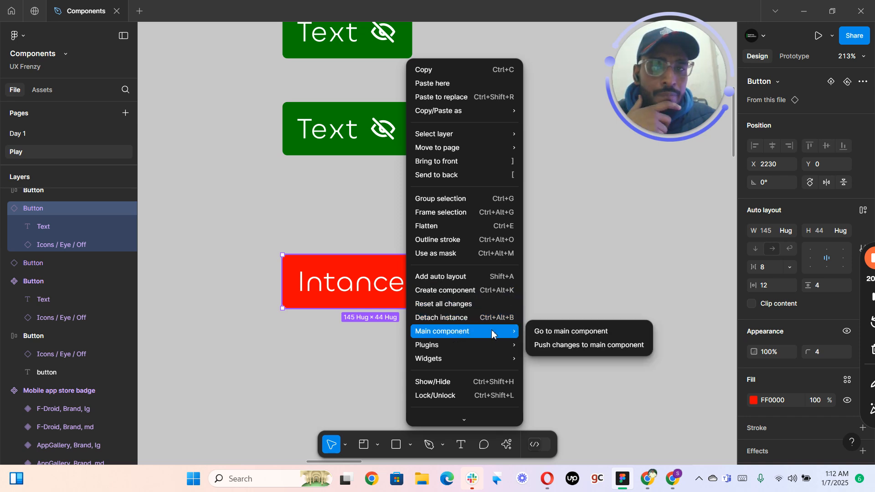
pyautogui.click(579, 350)
pyautogui.scroll(2, 426, 164)
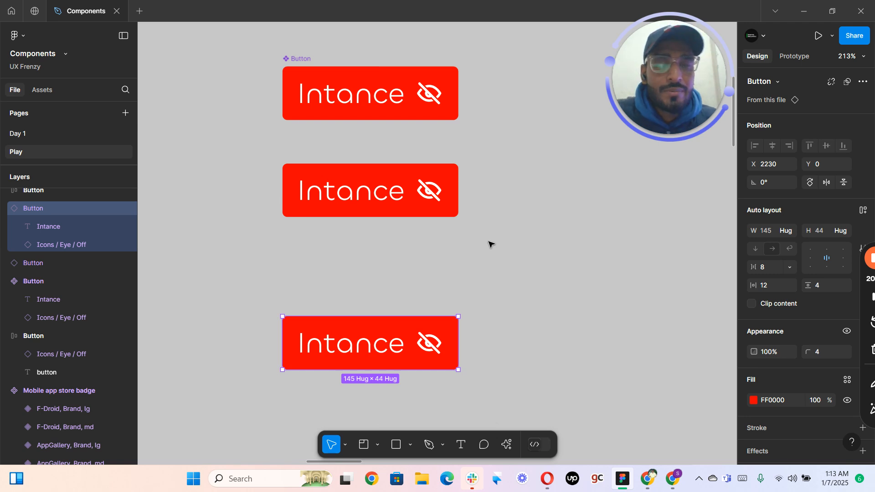
pyautogui.hotkey('ctrl', 'z')
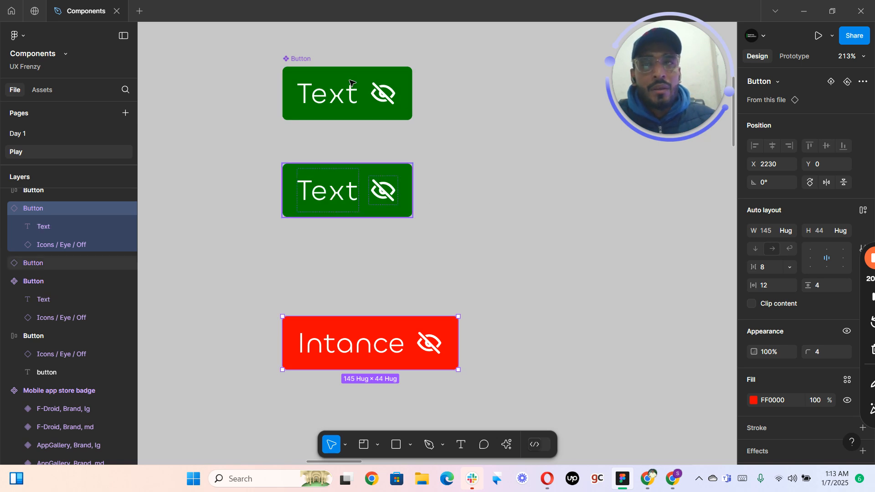
# - Change the main Button component's fill to the bright green 01FF01
pyautogui.click(347, 93)
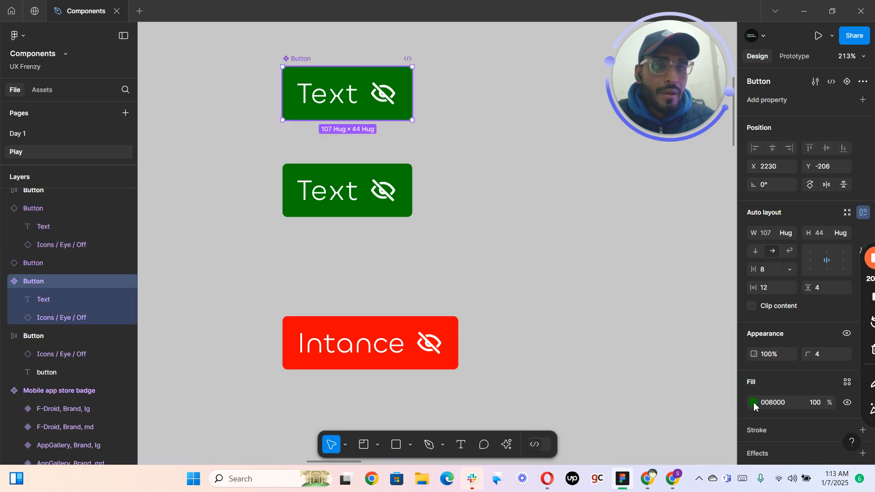
pyautogui.click(753, 402)
pyautogui.moveTo(720, 258); pyautogui.dragTo(738, 179)
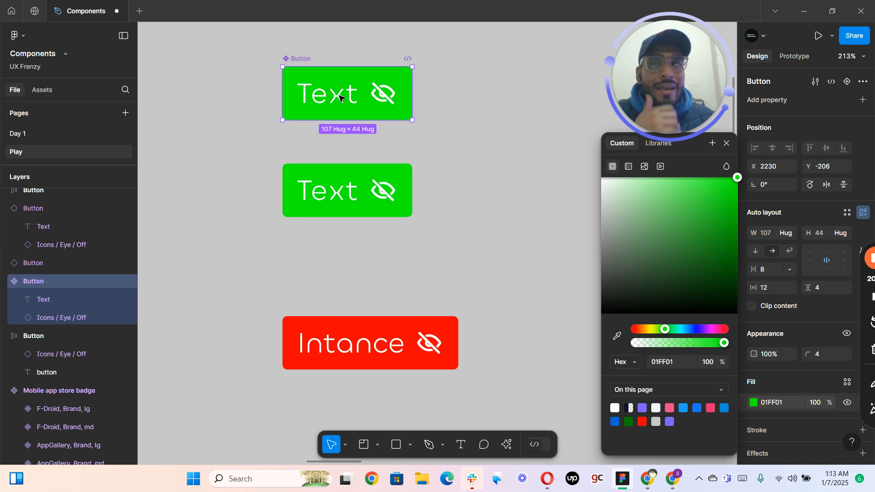
pyautogui.press('Escape')
pyautogui.press('Escape')
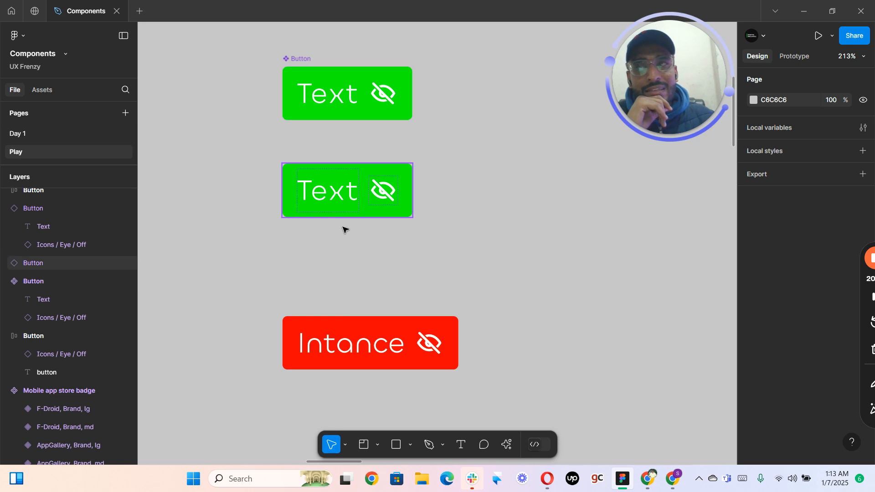
# - Delete the green and red Button instances below the main Button component
pyautogui.click(367, 340)
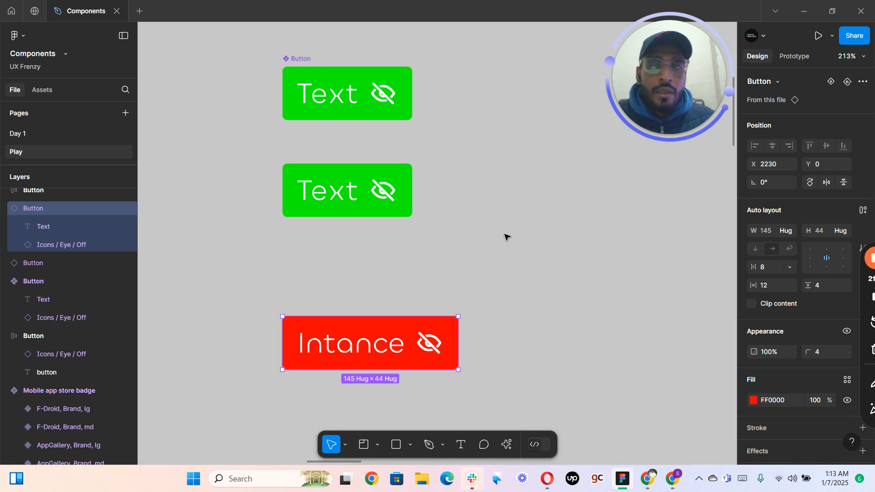
pyautogui.click(487, 214)
pyautogui.scroll(-2, 459, 154)
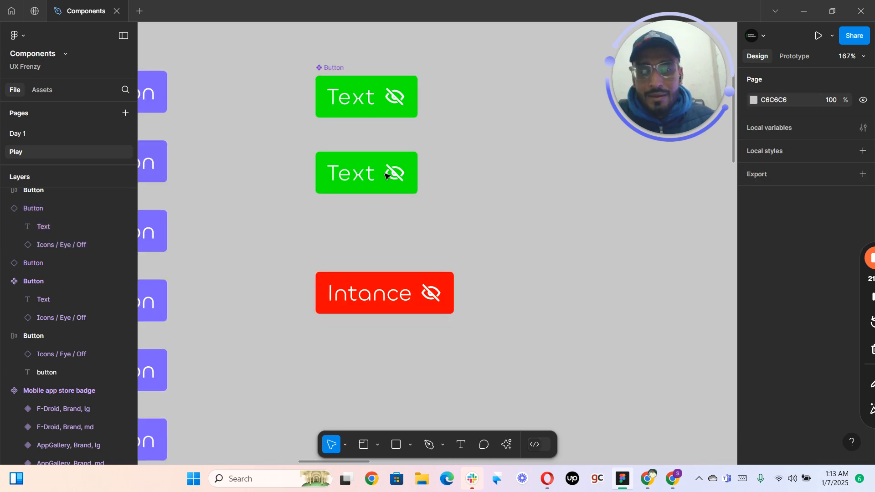
pyautogui.moveTo(457, 151); pyautogui.dragTo(381, 175)
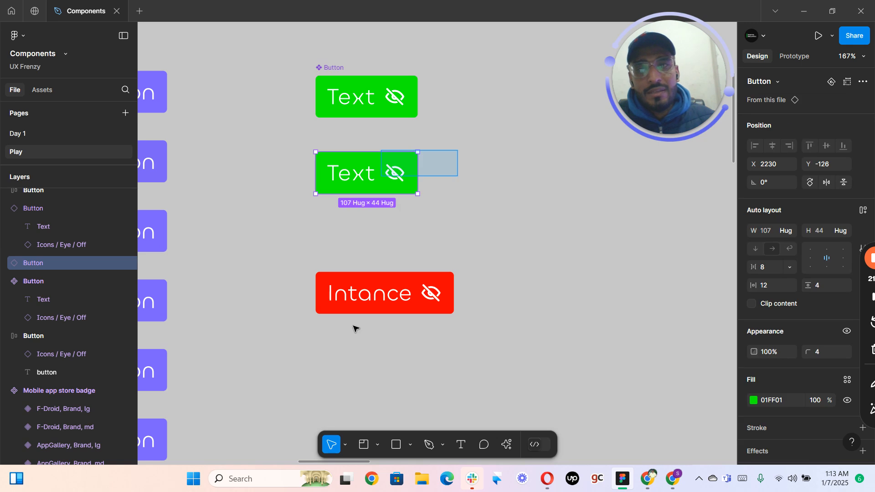
pyautogui.moveTo(355, 327); pyautogui.dragTo(353, 327)
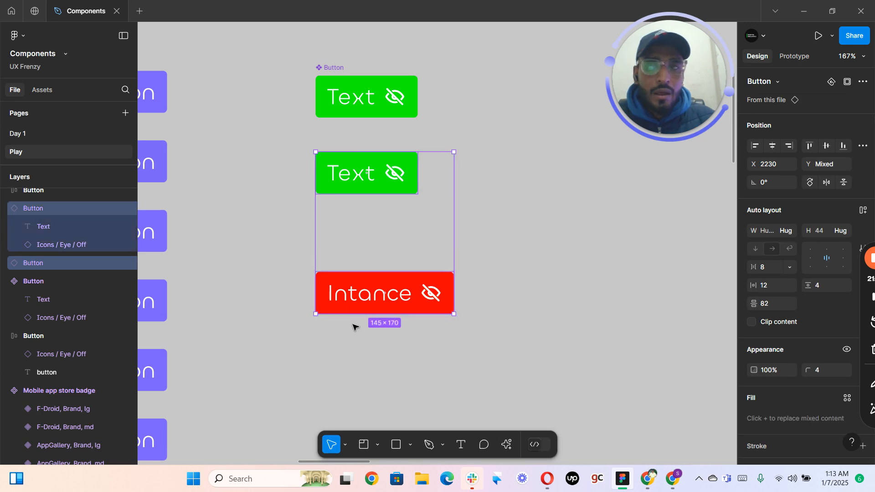
pyautogui.press('Delete')
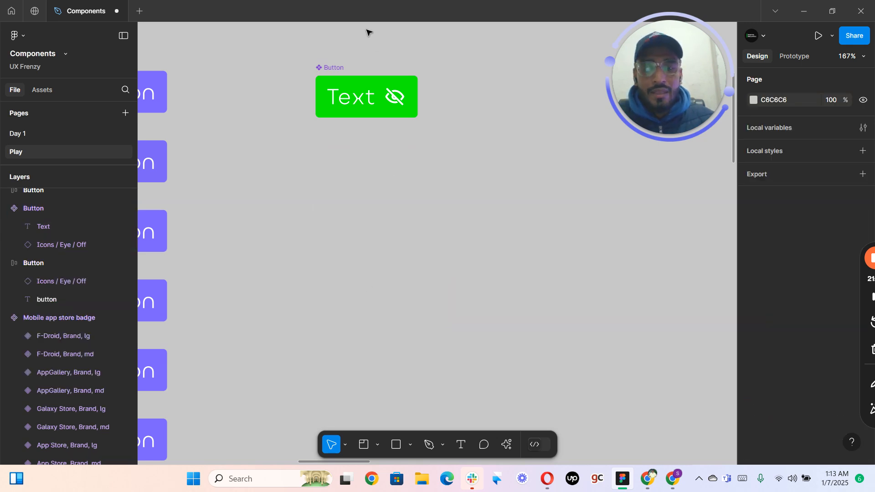
pyautogui.scroll(5, 358, 41)
pyautogui.click(273, 119)
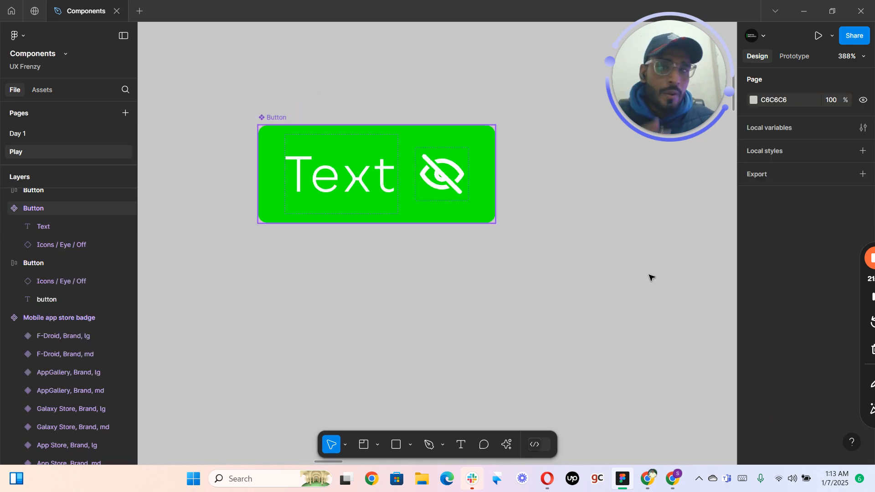
# - Change the main Button component's fill to the purple 7B61FF from the page colors
pyautogui.click(484, 207)
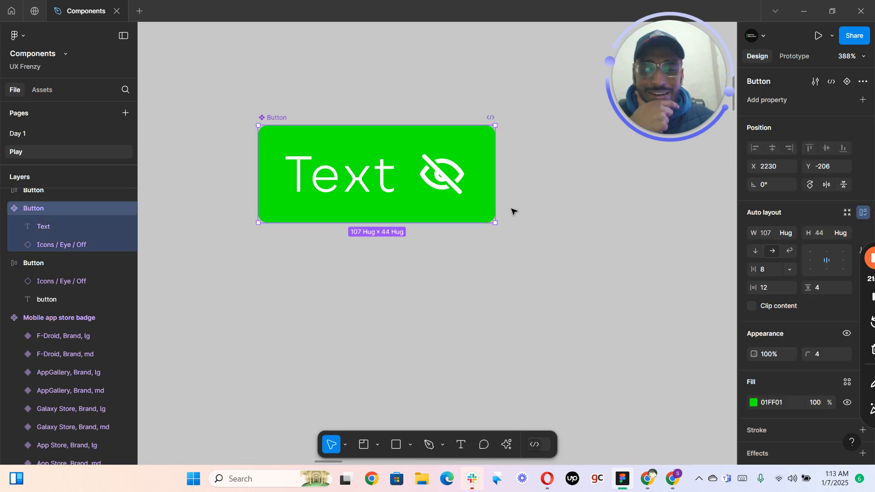
pyautogui.click(754, 404)
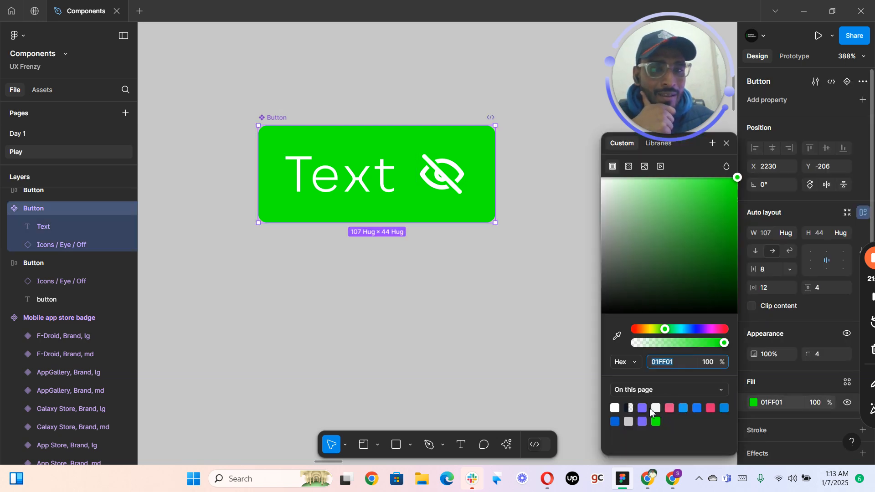
pyautogui.click(642, 408)
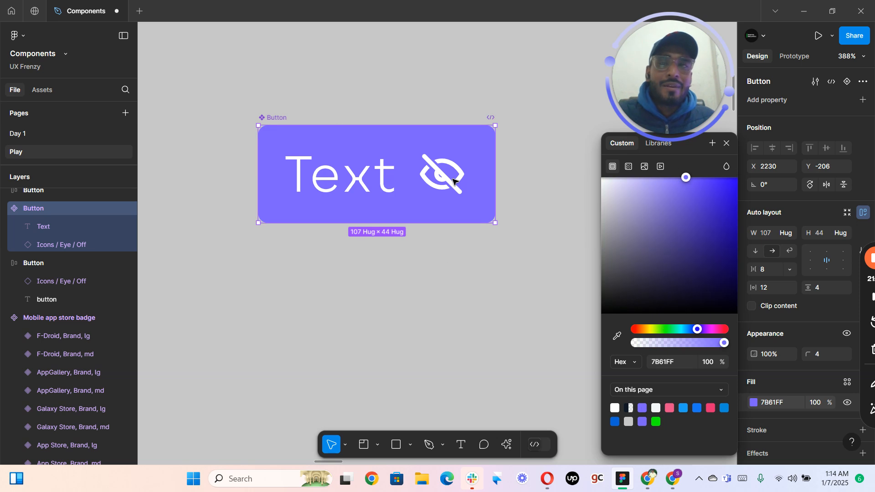
pyautogui.press('Escape')
pyautogui.press('Escape')
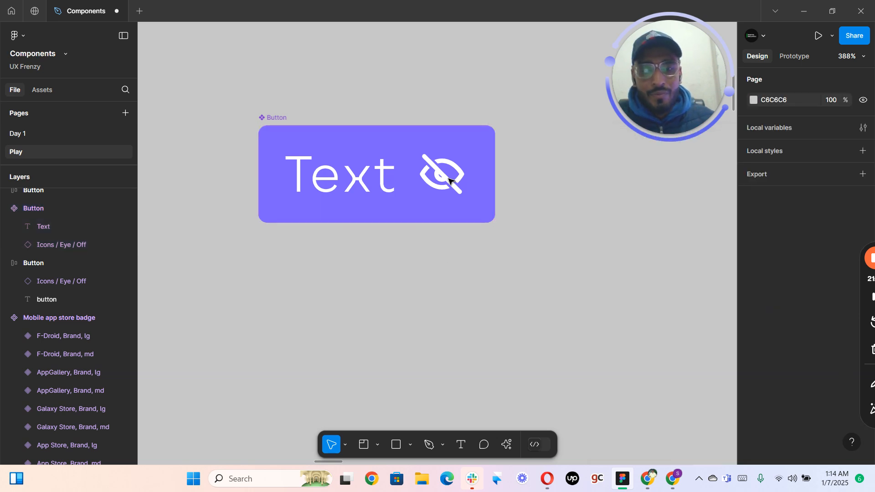
# - Move the eye icon in front of the text inside the main Button component
pyautogui.click(440, 178)
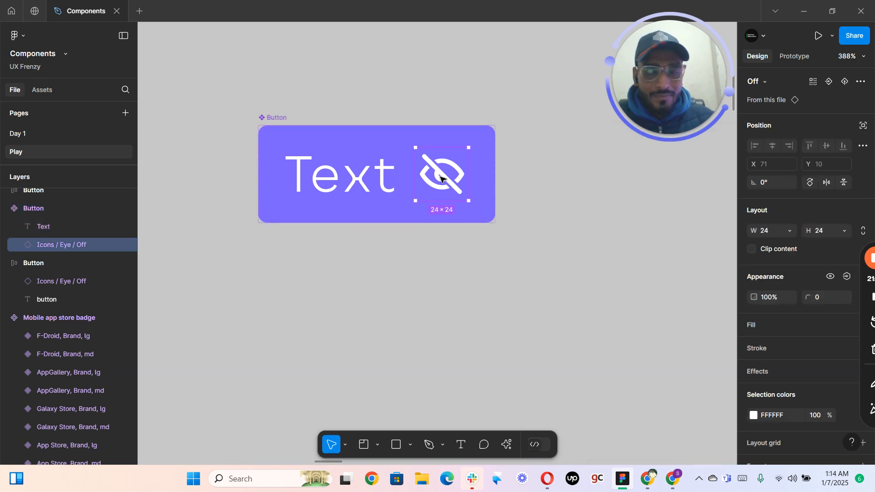
pyautogui.press('Left')
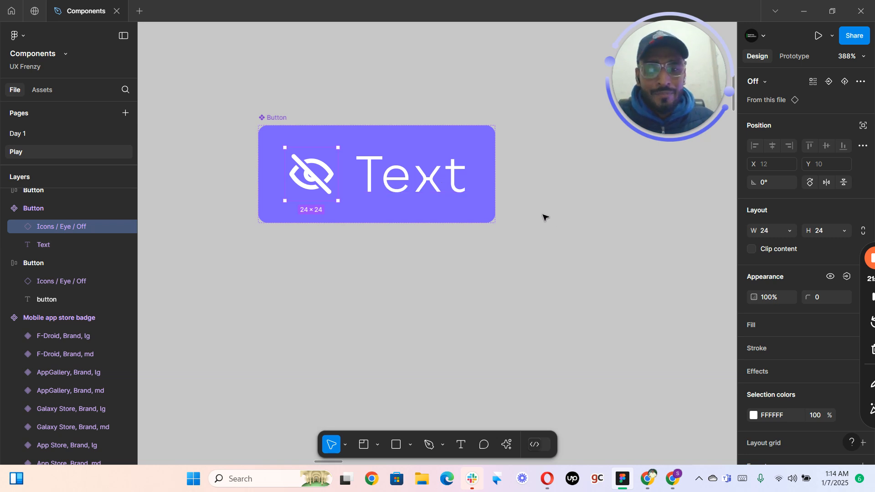
pyautogui.click(499, 175)
pyautogui.scroll(-1, 494, 175)
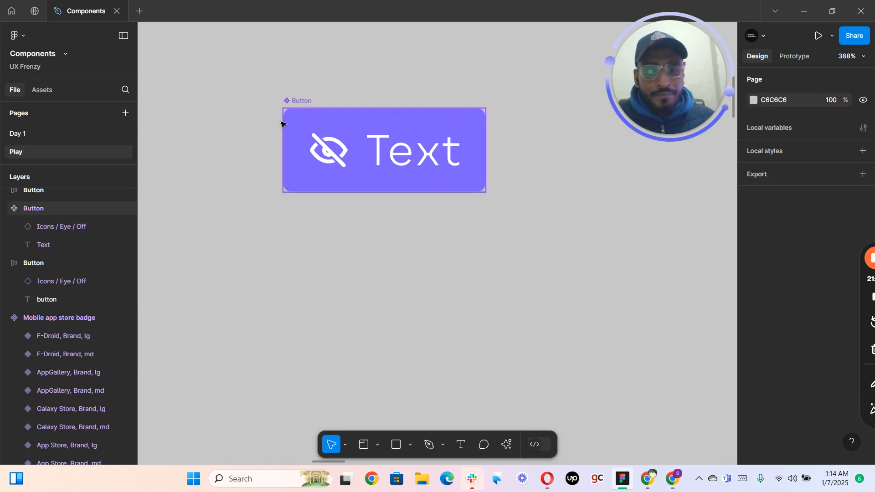
# - Convert the whole column of plain Button frames into multiple separate components, and undo the conversion
pyautogui.click(294, 101)
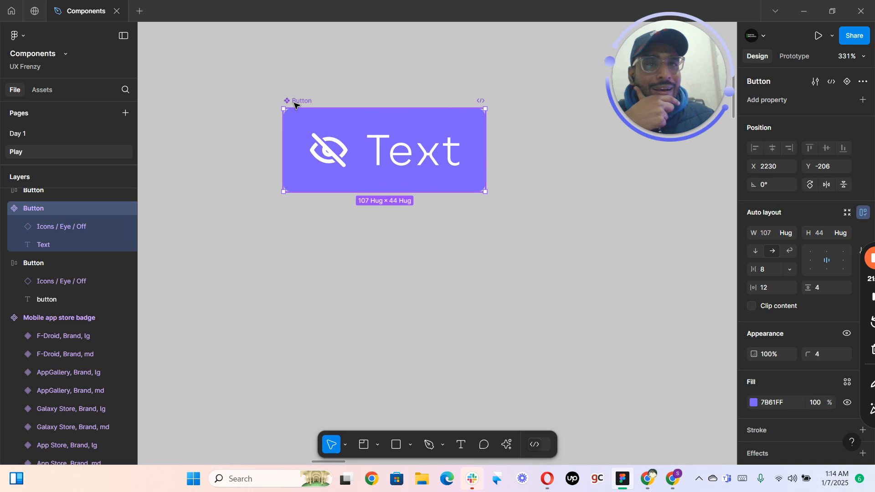
pyautogui.hscroll(-3, 300, 186)
pyautogui.click(299, 186)
pyautogui.scroll(-2, 300, 186)
pyautogui.scroll(-2, 343, 162)
pyautogui.moveTo(283, 193)
pyautogui.mouseDown()
pyautogui.moveTo(403, 129)
pyautogui.moveTo(416, 96)
pyautogui.mouseUp()
pyautogui.scroll(-2, 351, 182)
pyautogui.scroll(-4, 418, 98)
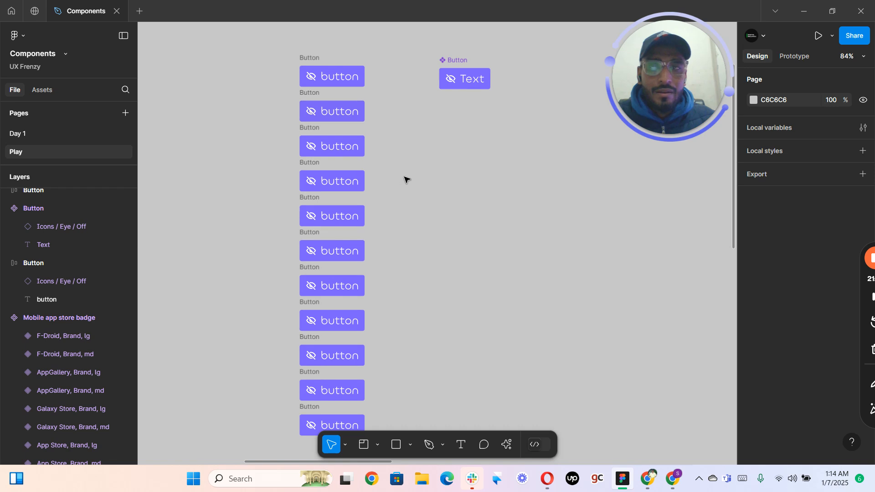
pyautogui.scroll(-1, 408, 171)
pyautogui.moveTo(408, 172); pyautogui.dragTo(398, 150)
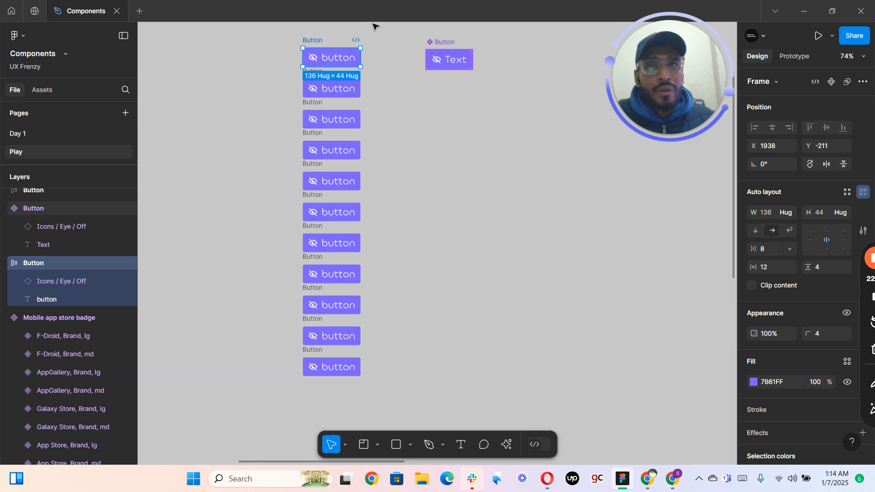
pyautogui.click(448, 59)
pyautogui.moveTo(368, 24); pyautogui.dragTo(289, 419)
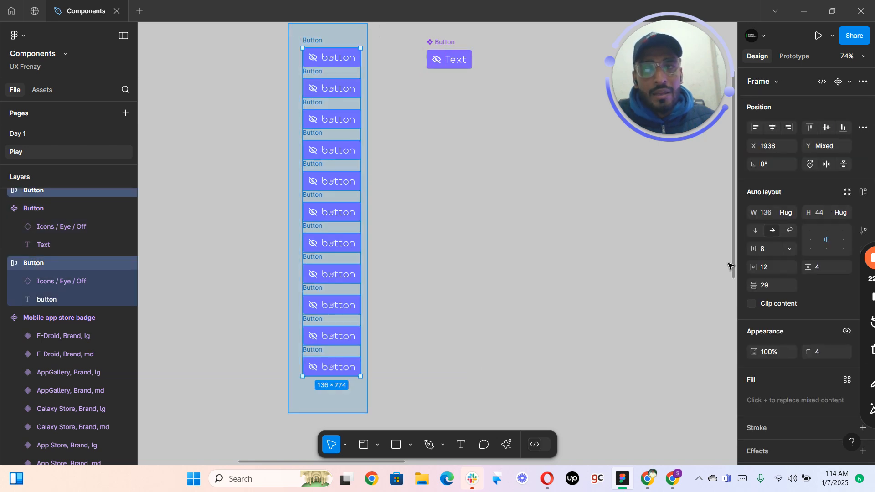
pyautogui.click(850, 83)
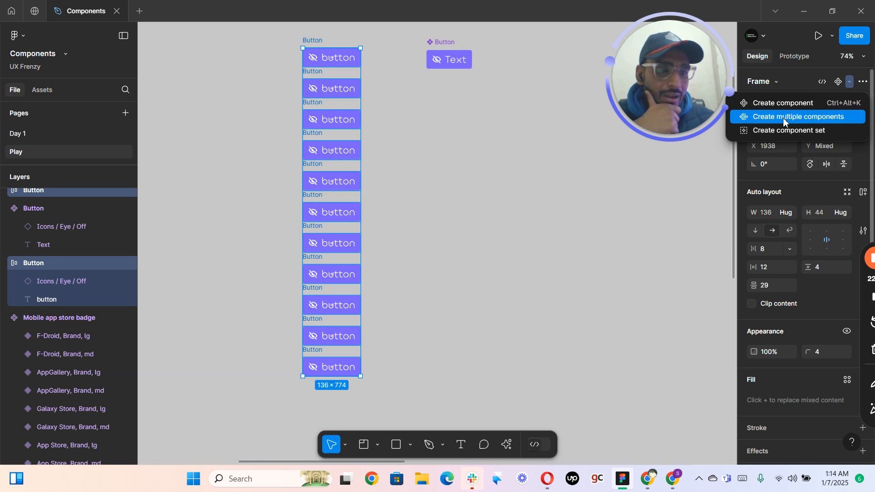
pyautogui.click(771, 118)
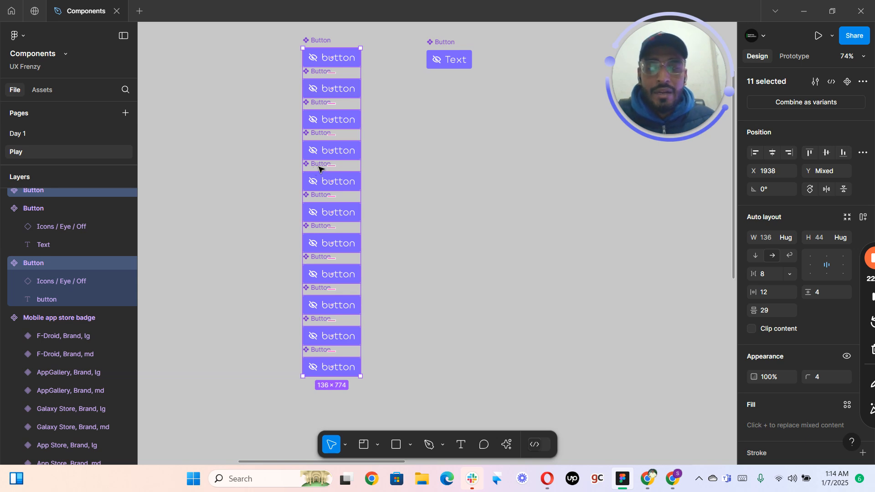
pyautogui.hotkey('ctrl', 'z')
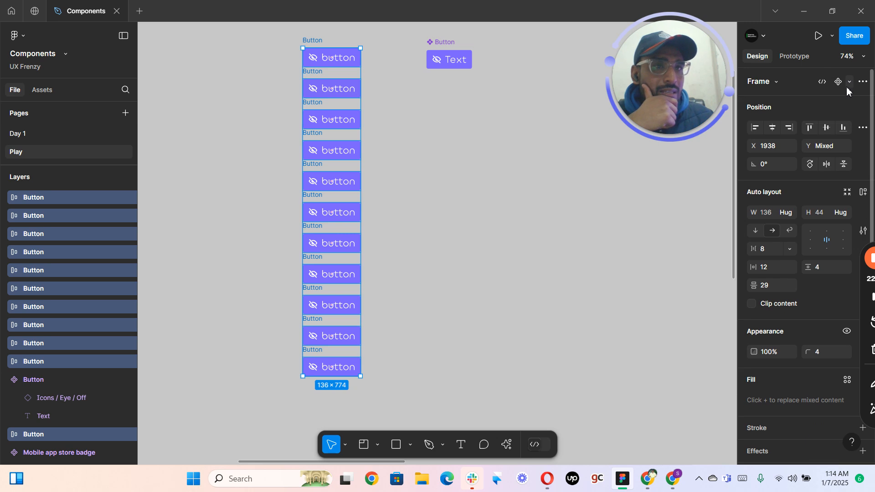
# - Create a component set from the column of Button frames, and delete that set
pyautogui.click(848, 82)
pyautogui.click(820, 132)
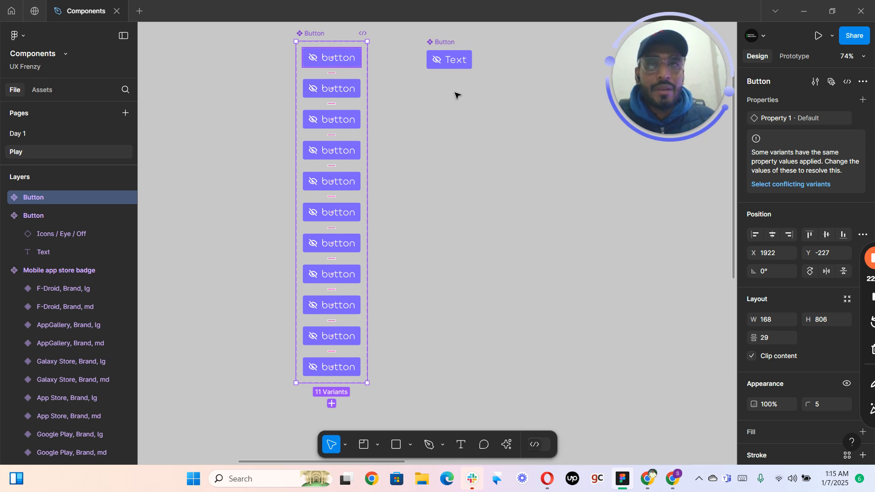
pyautogui.press('Delete')
# - Move the main Button component up and to the right, to about X 2258, Y -226
pyautogui.scroll(2, 376, 104)
pyautogui.scroll(6, 365, 64)
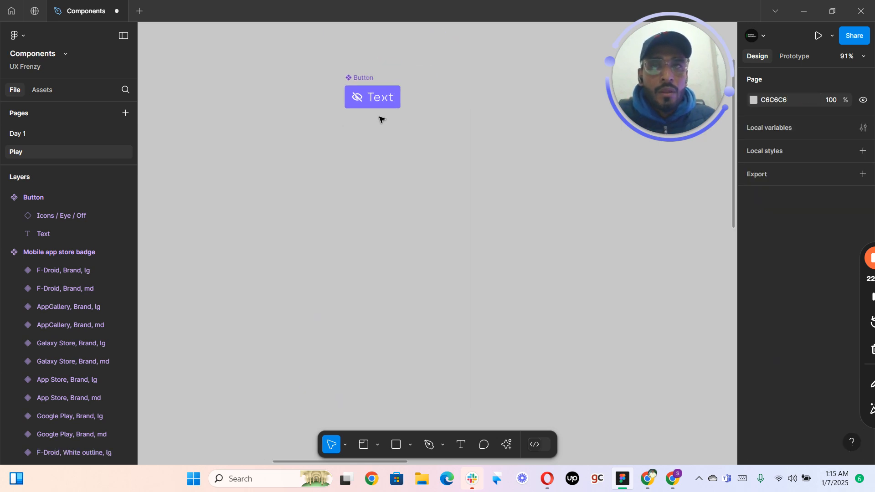
pyautogui.scroll(1, 443, 71)
pyautogui.hscroll(2, 443, 70)
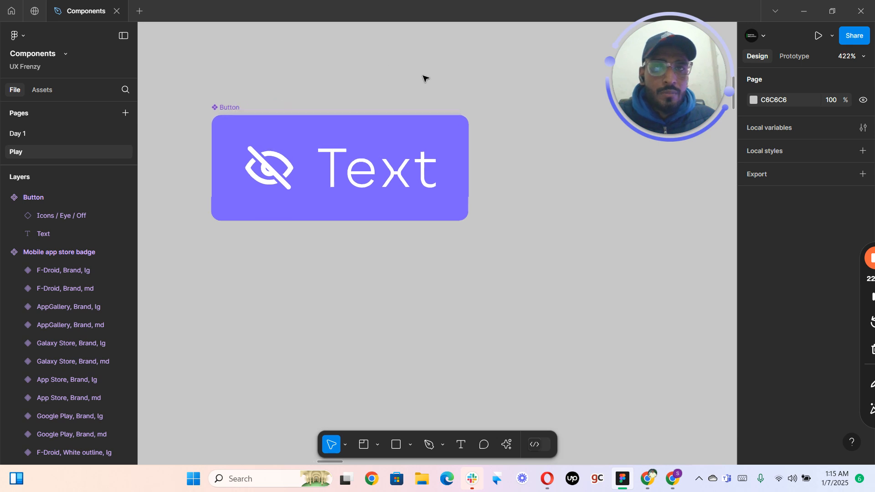
pyautogui.click(235, 105)
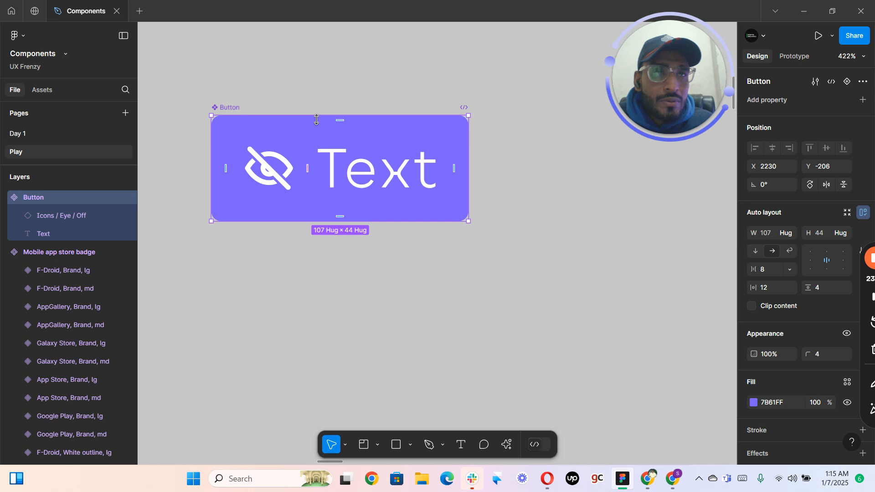
pyautogui.moveTo(666, 80)
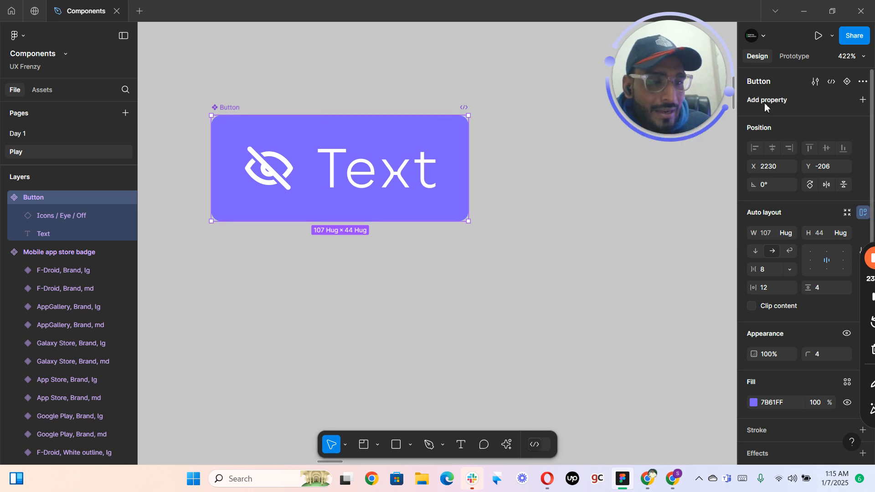
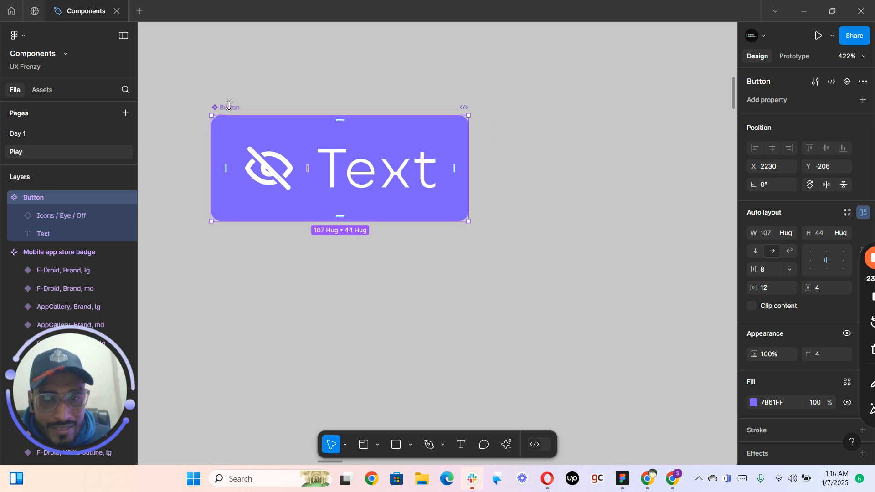
pyautogui.moveTo(256, 122); pyautogui.dragTo(304, 97)
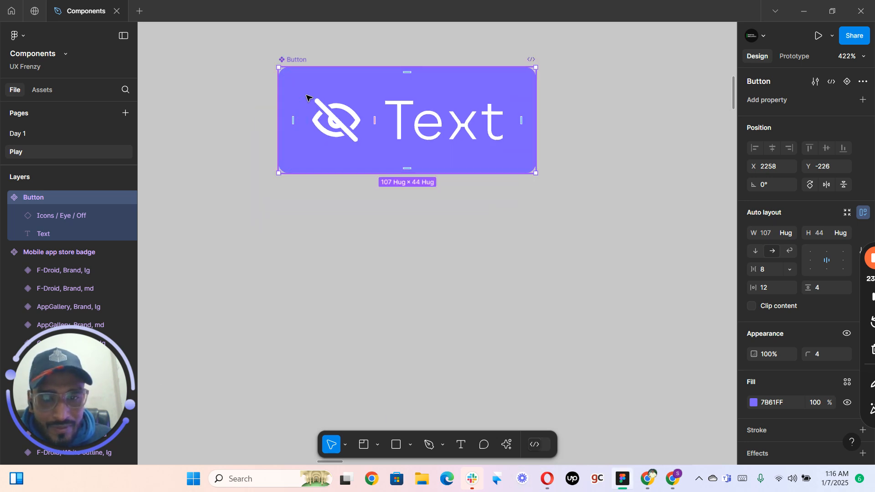
pyautogui.click(469, 236)
pyautogui.moveTo(475, 205); pyautogui.dragTo(472, 245)
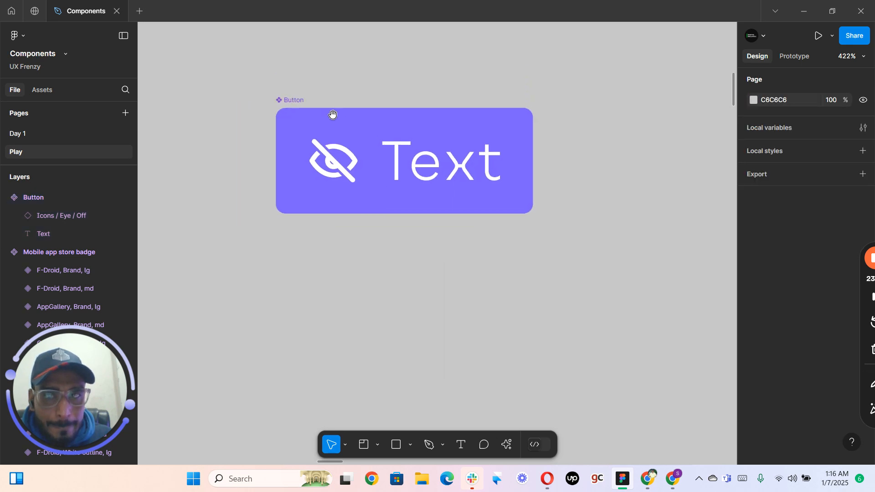
# - Add a new Variant property to the main Button component
pyautogui.click(290, 101)
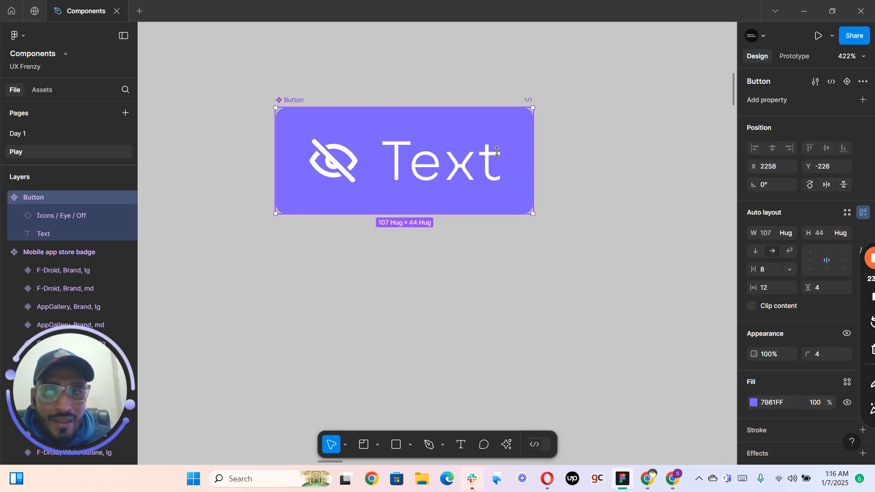
pyautogui.click(862, 101)
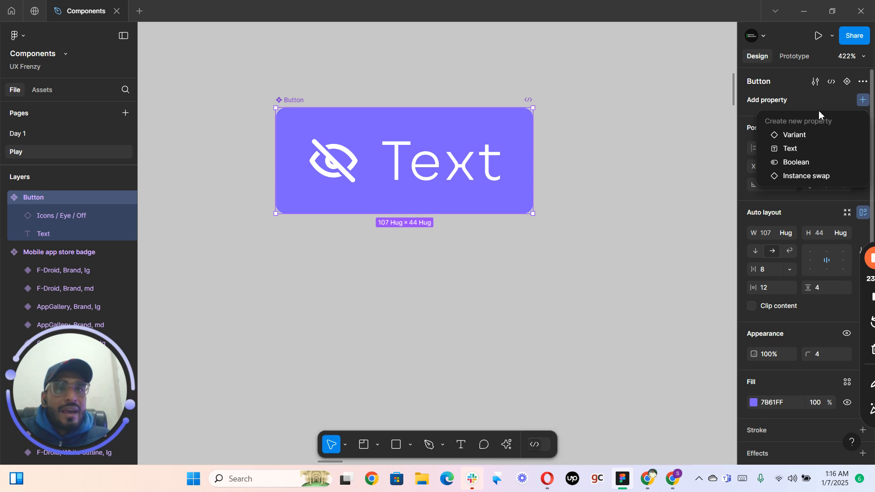
pyautogui.click(800, 137)
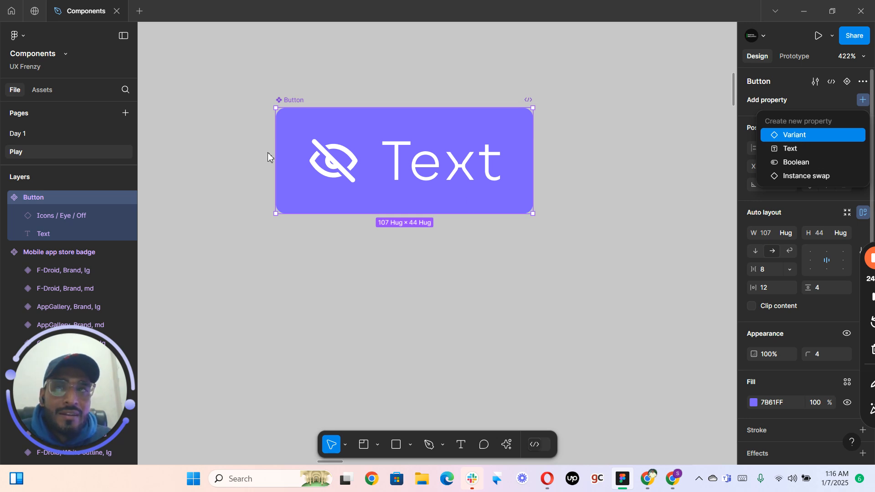
pyautogui.scroll(-1, 267, 151)
pyautogui.scroll(-3, 268, 154)
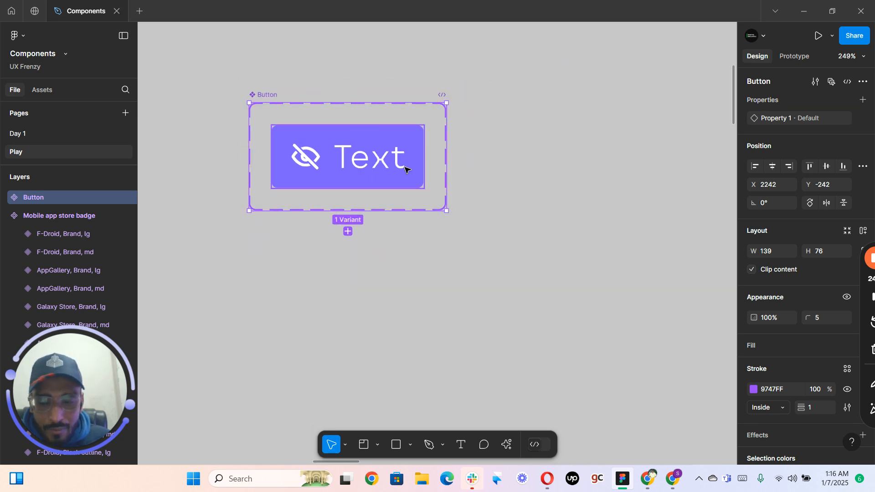
# - Enlarge the Button component set to about 139 × 165 and add a second variant below the default one, at about X 16, Y 85
pyautogui.moveTo(446, 211); pyautogui.dragTo(447, 337)
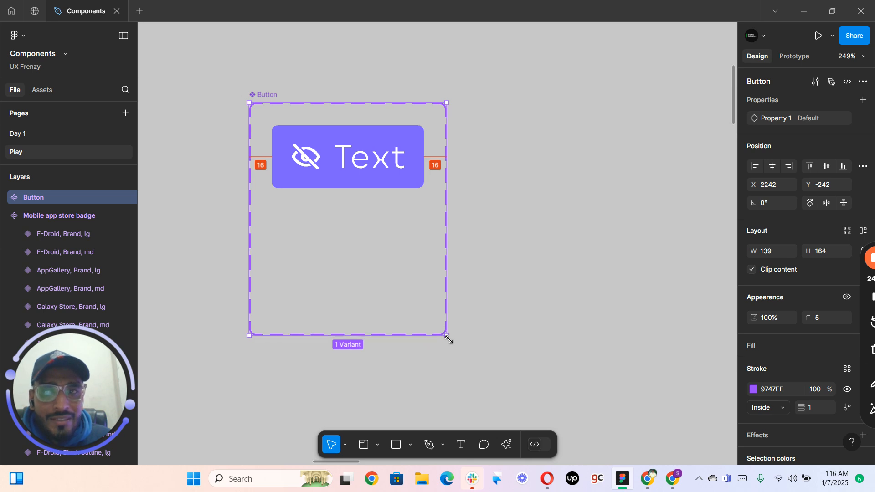
pyautogui.click(345, 157)
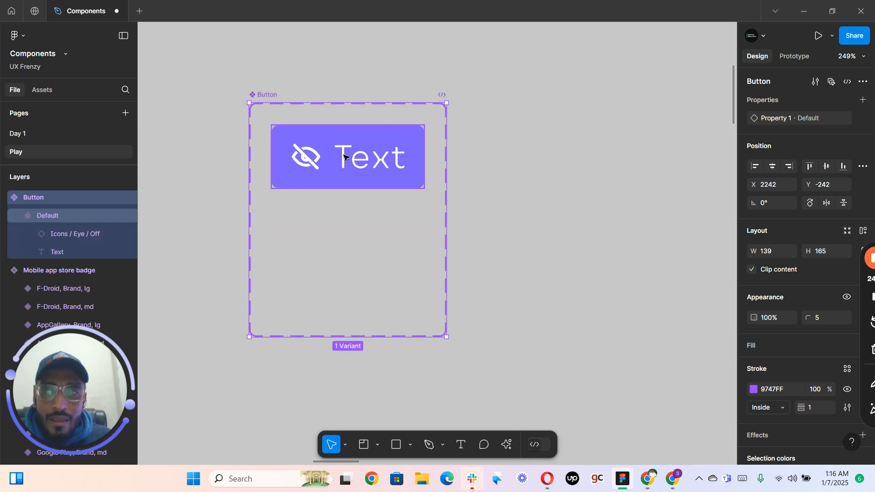
pyautogui.click(343, 157)
pyautogui.click(348, 209)
pyautogui.moveTo(336, 243); pyautogui.dragTo(316, 249)
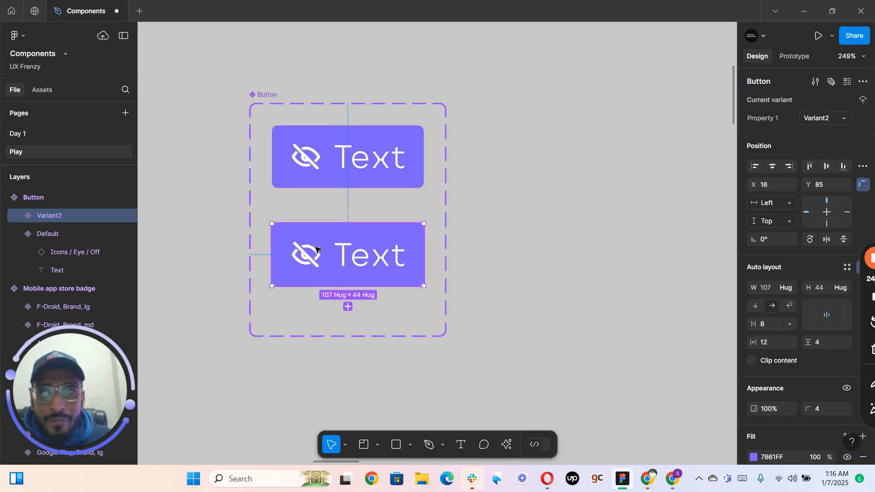
# - Move the eye-off icon behind the text in the lower button variant
pyautogui.click(309, 256)
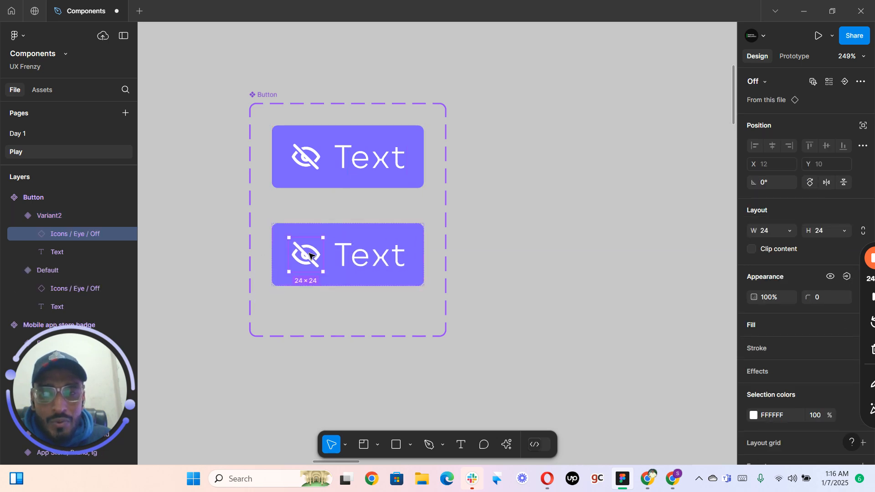
pyautogui.doubleClick(309, 255)
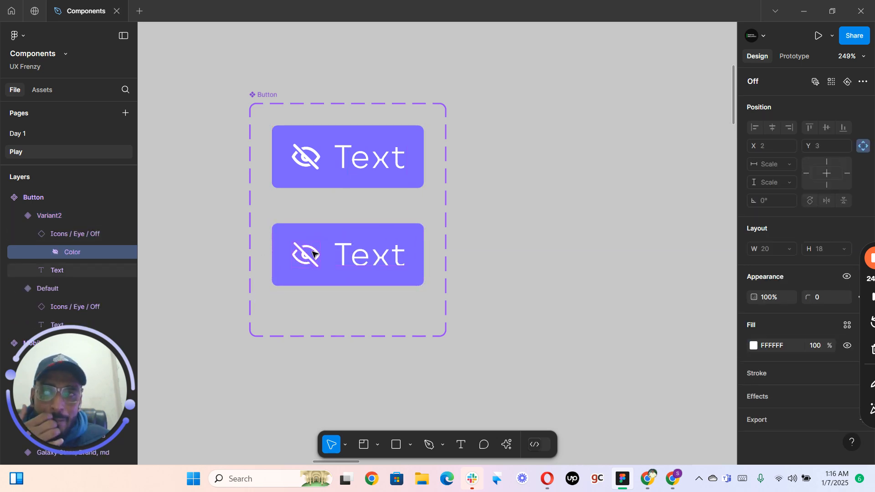
pyautogui.doubleClick(313, 257)
pyautogui.doubleClick(307, 257)
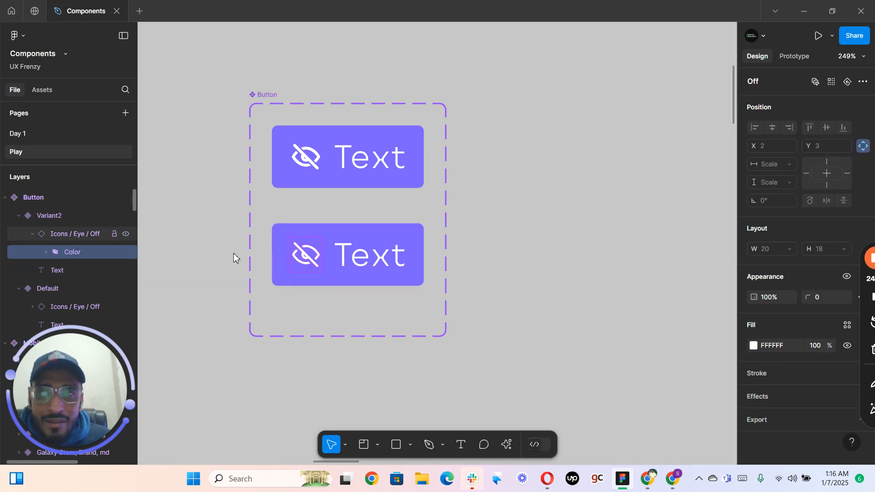
pyautogui.press('Escape')
pyautogui.press('Right')
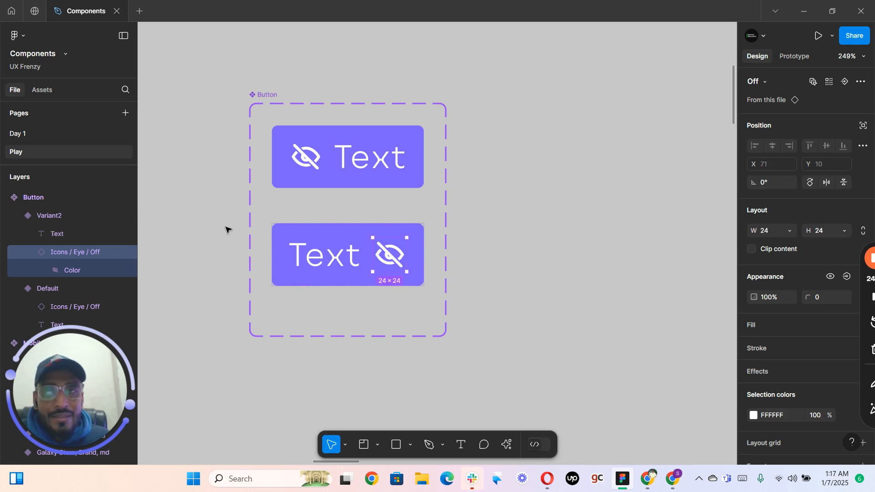
pyautogui.click(287, 146)
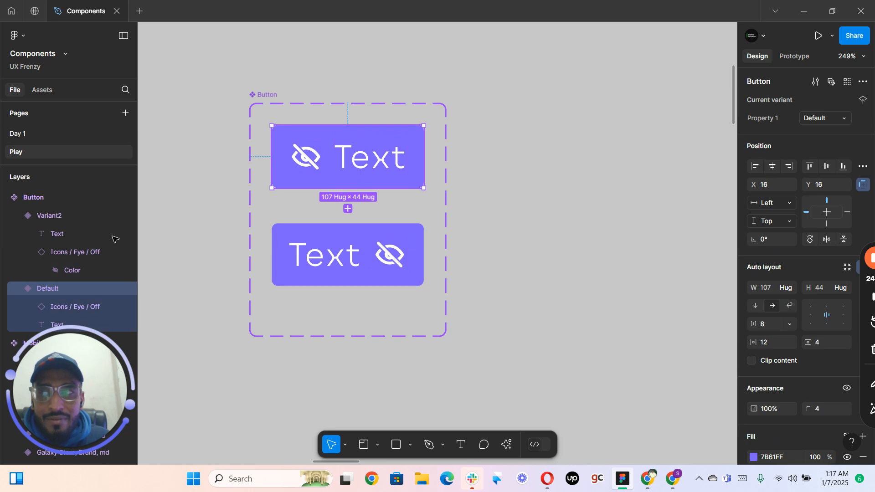
pyautogui.doubleClick(56, 293)
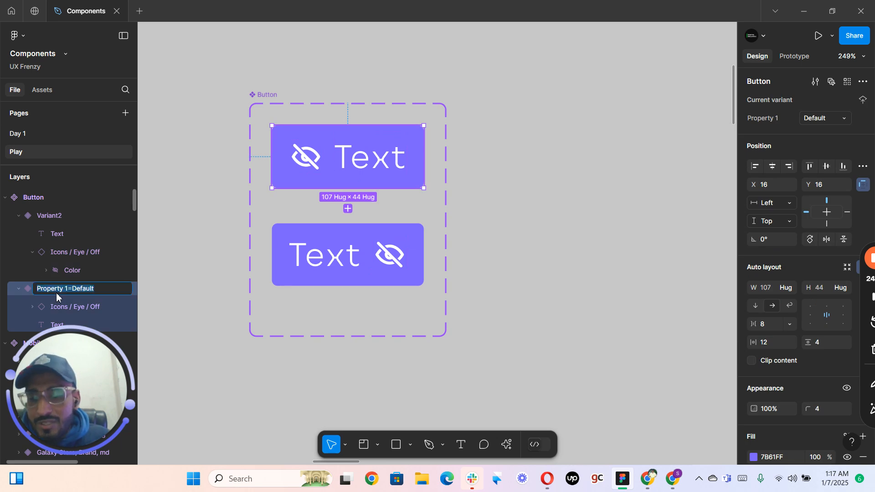
pyautogui.press('Right')
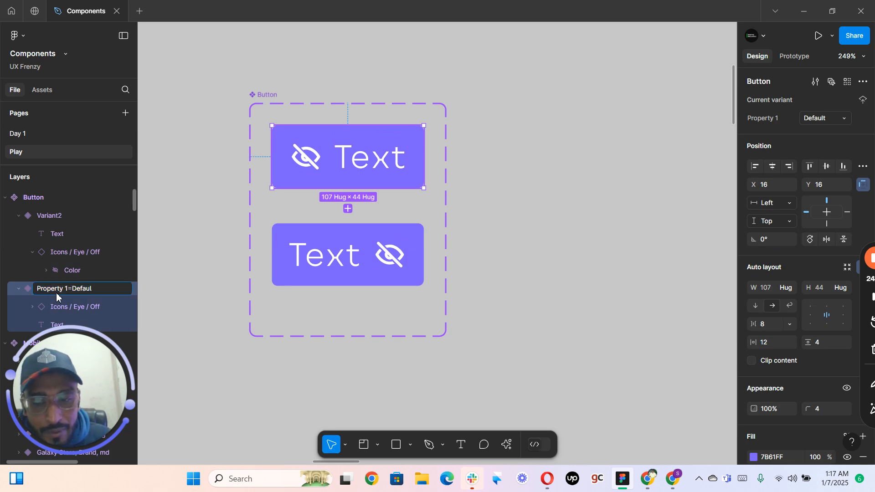
pyautogui.write('ault')
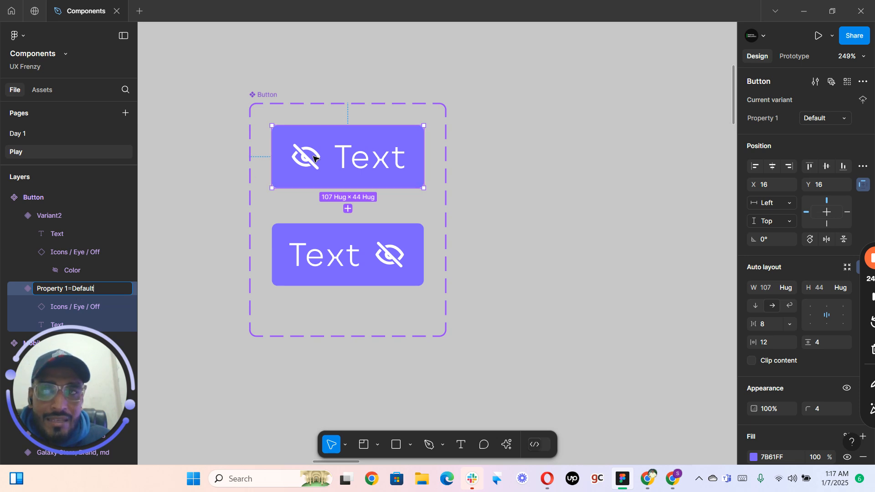
pyautogui.click(347, 155)
pyautogui.click(345, 155)
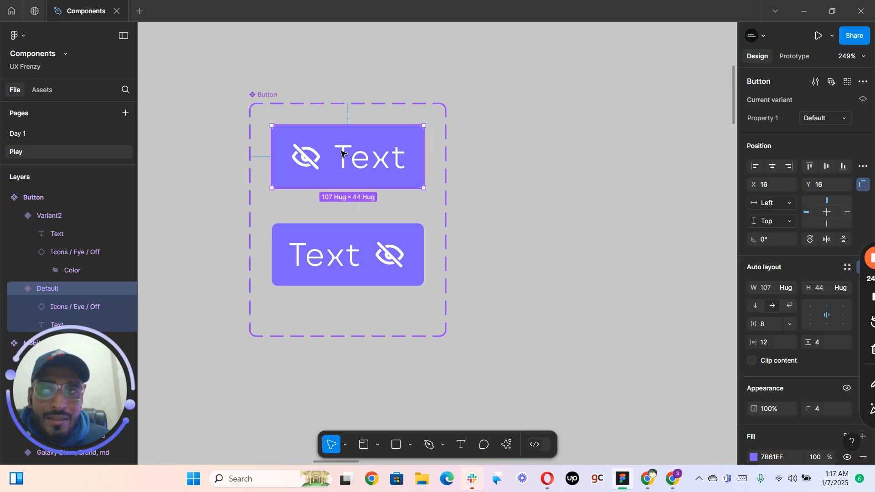
# - Rename the upper button variant's Property 1 value to "Leading icon"
pyautogui.click(839, 119)
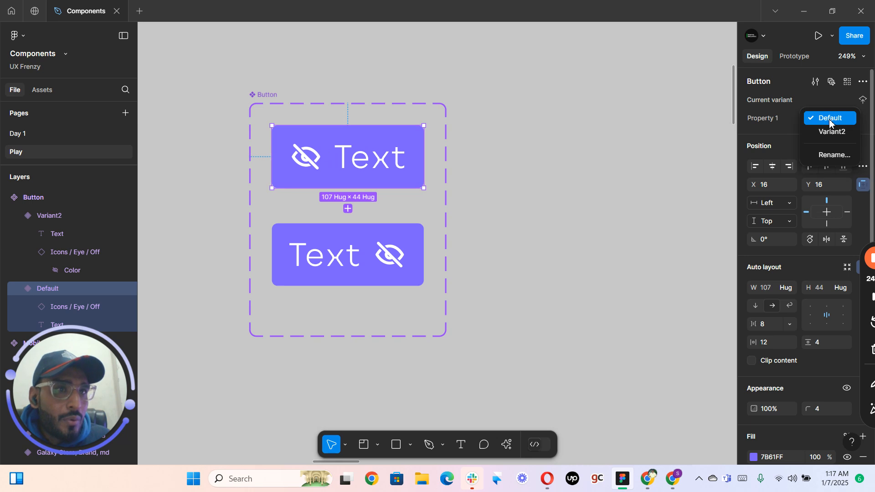
pyautogui.click(835, 156)
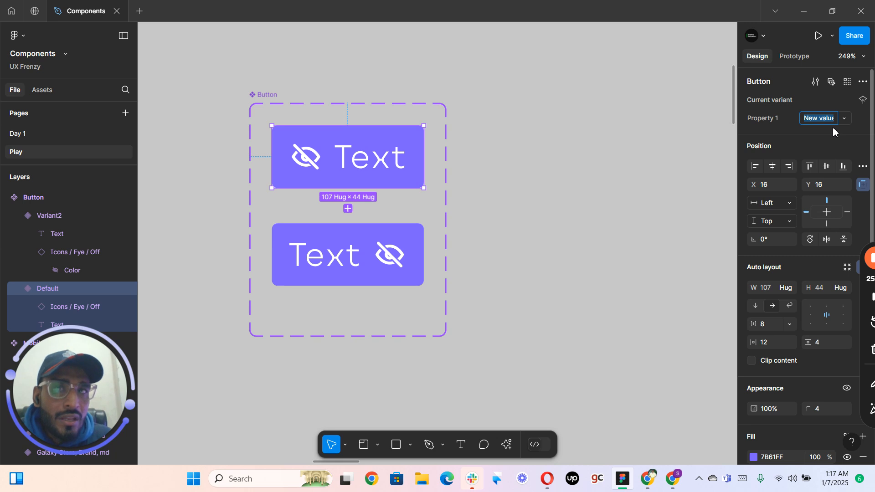
pyautogui.press('BackSpace')
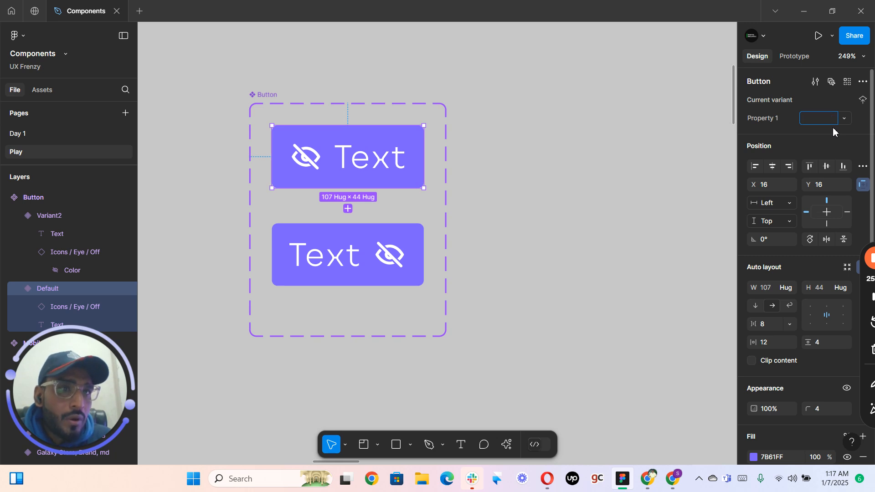
pyautogui.write('Lea')
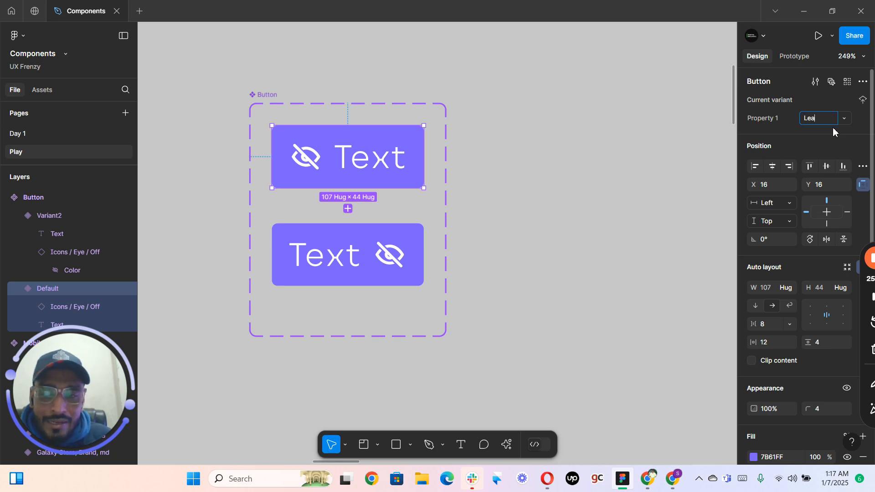
pyautogui.write('ding icon')
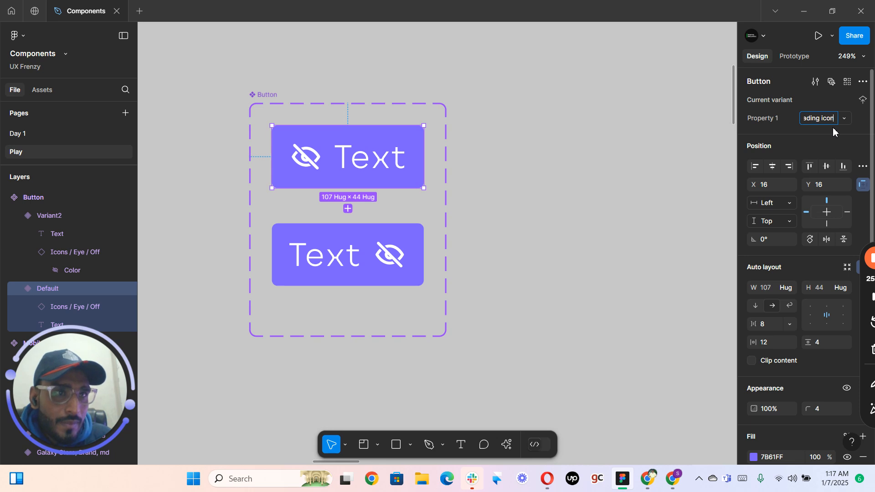
pyautogui.press('Return')
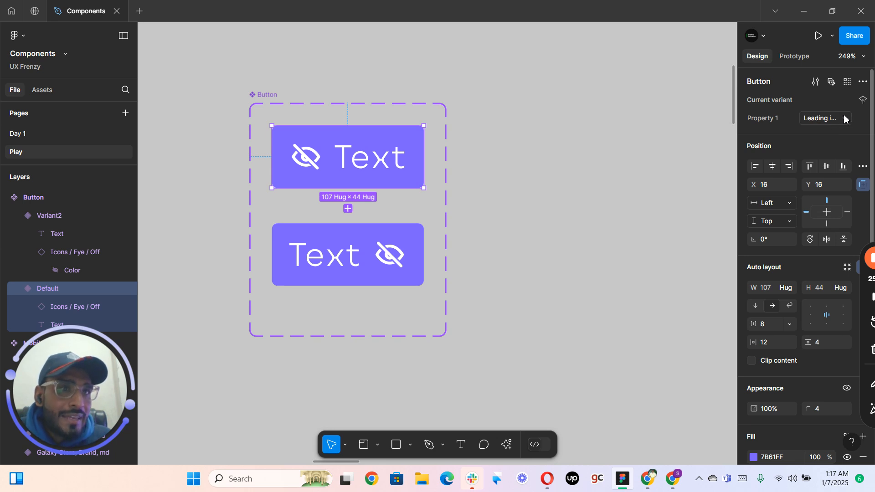
# - Try switching the upper variant's Property 1 between Variant2 and an added "New value" option
pyautogui.click(842, 119)
pyautogui.click(840, 135)
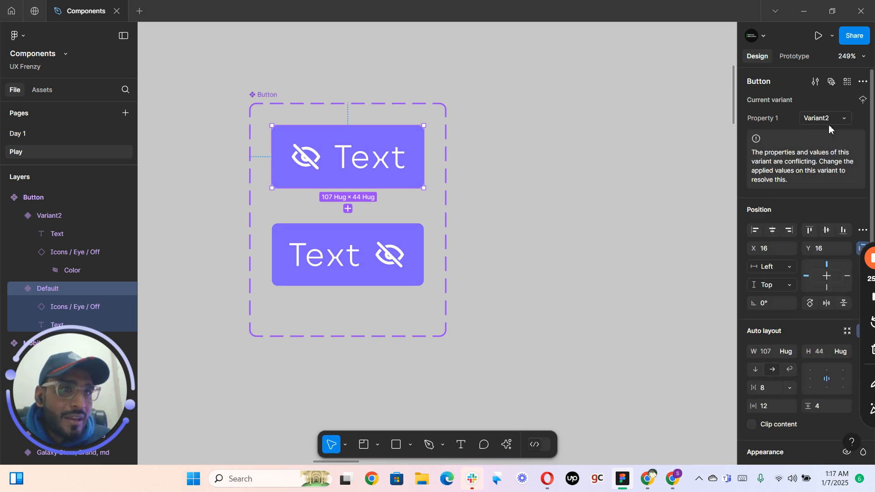
pyautogui.doubleClick(826, 119)
pyautogui.click(843, 120)
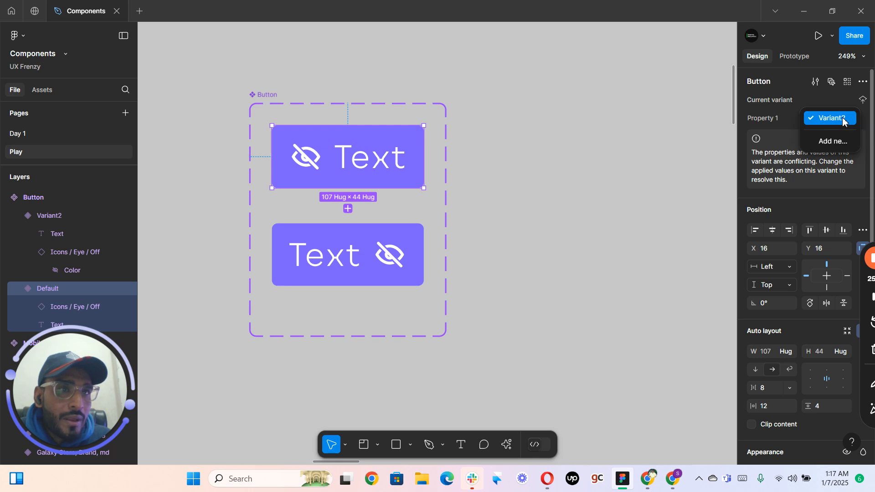
pyautogui.click(841, 143)
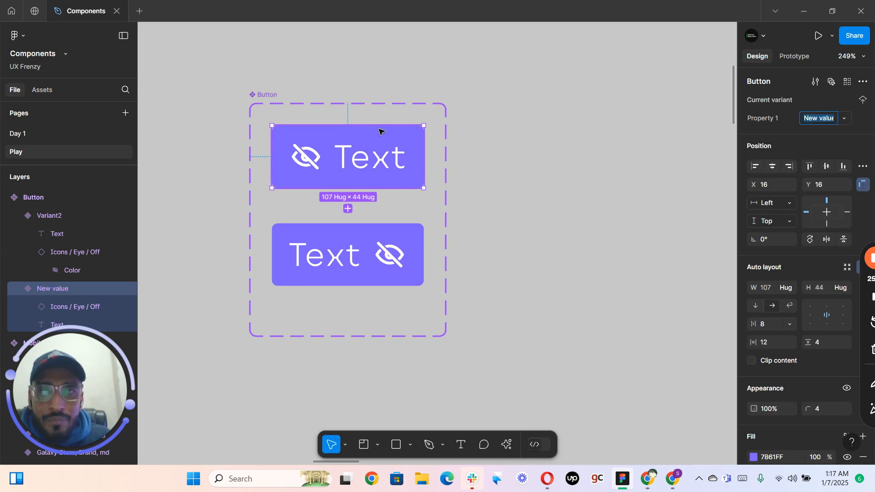
pyautogui.press('Return')
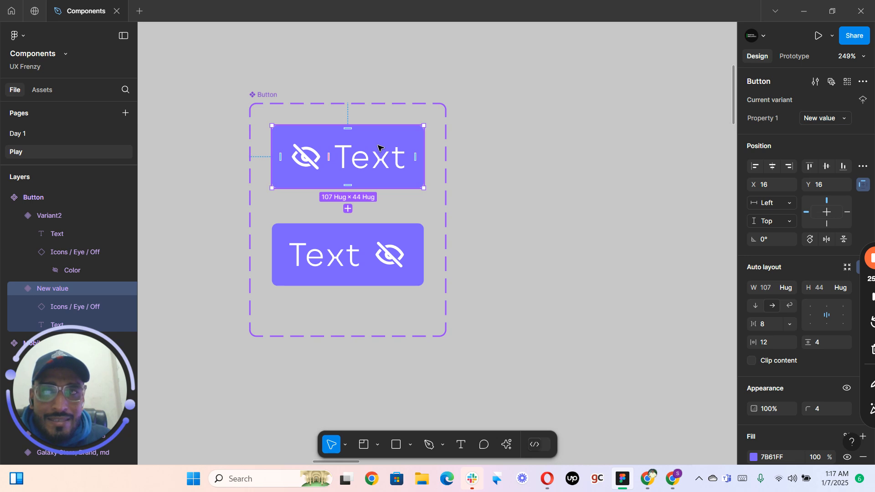
pyautogui.click(844, 119)
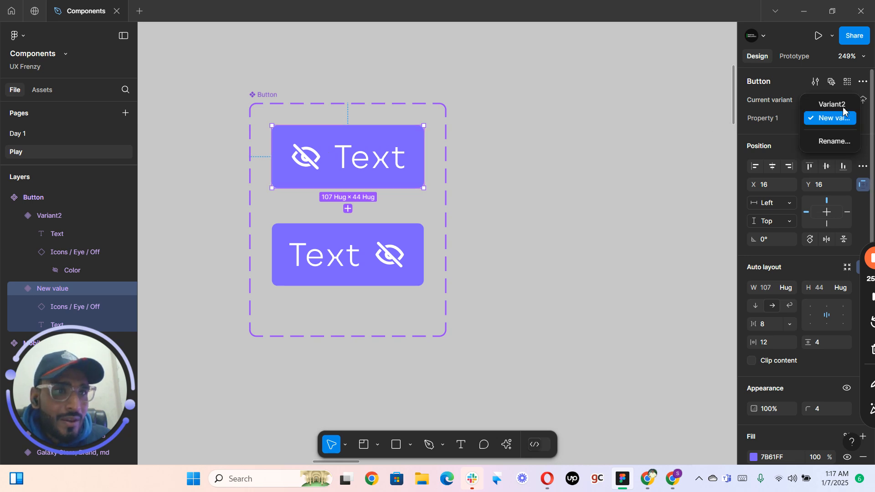
pyautogui.click(841, 102)
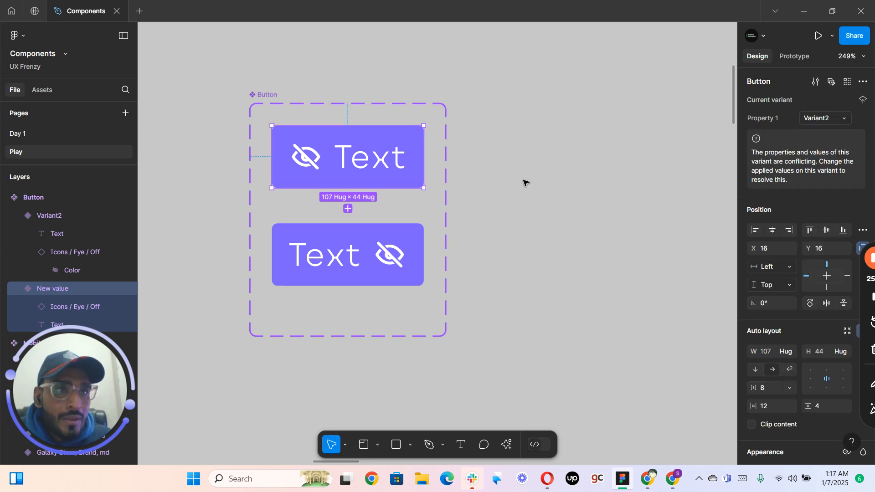
# - Rename the upper button's variant layer so that its Property 1 value is "trail icon"
pyautogui.click(19, 290)
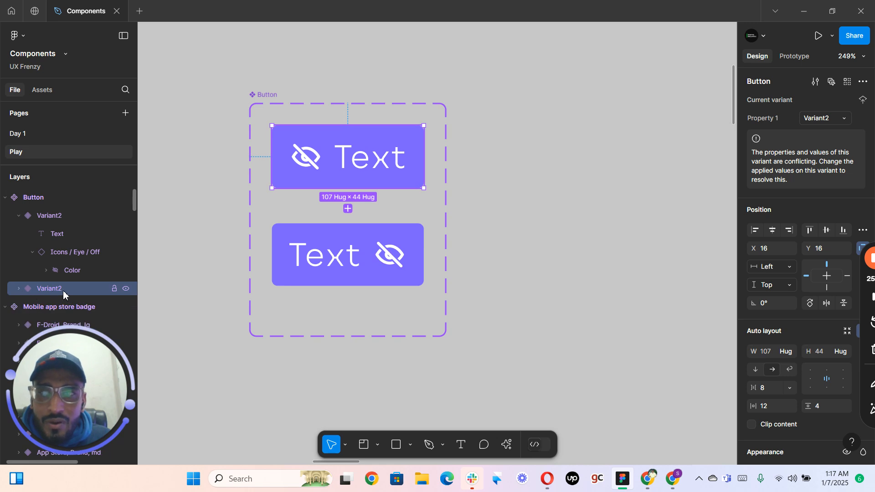
pyautogui.doubleClick(66, 292)
pyautogui.press('End')
pyautogui.press('BackSpace')
pyautogui.press('BackSpace')
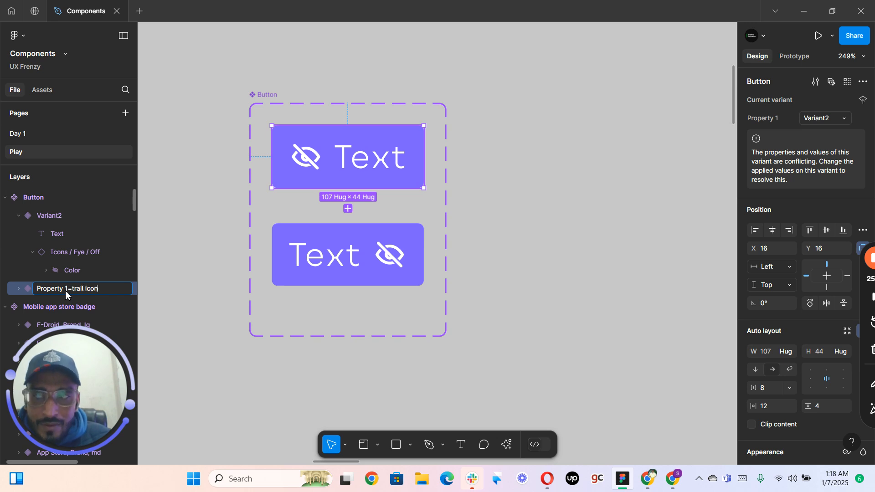
pyautogui.write('trail icon')
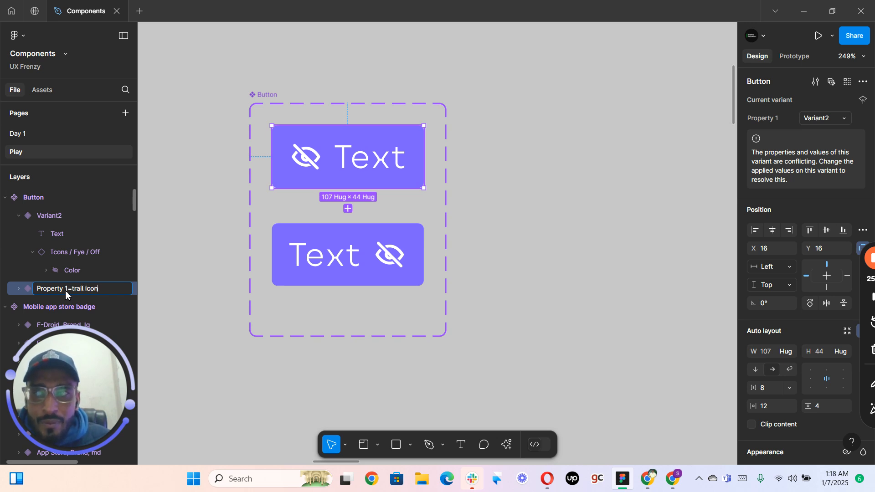
pyautogui.press('Return')
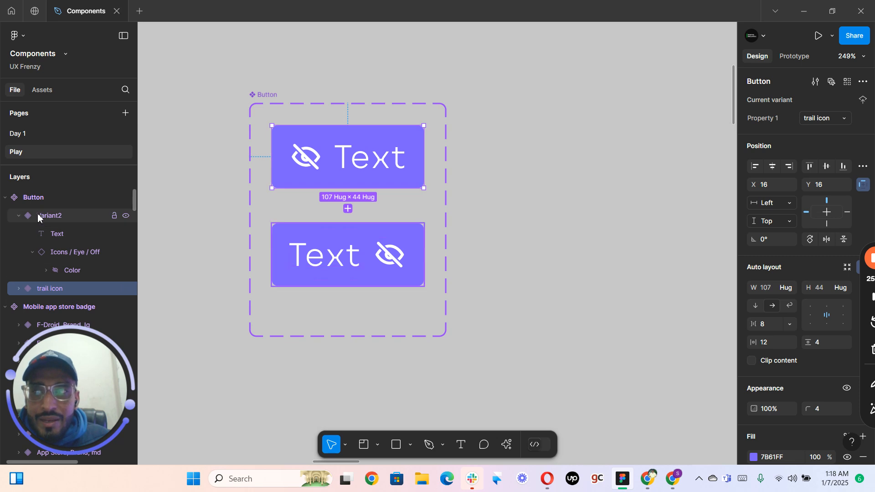
# - Rename the lower button's variant layer so that its Property 1 value is "leading icon"
pyautogui.click(57, 220)
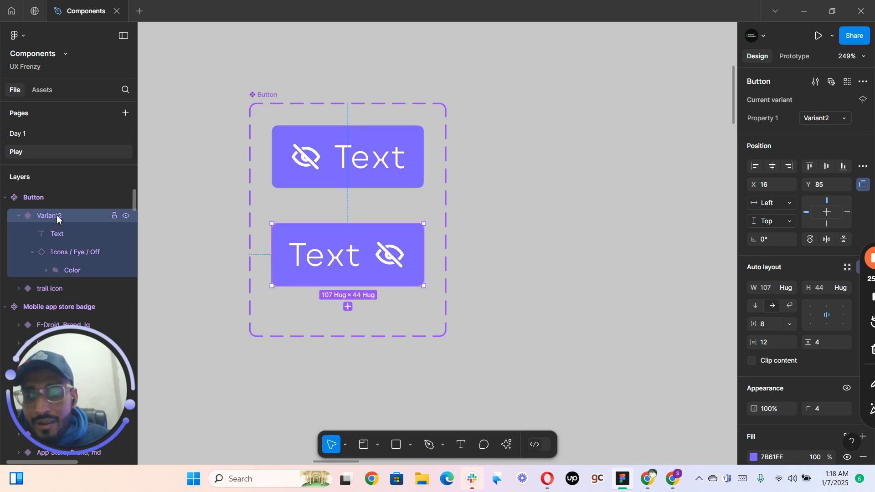
pyautogui.doubleClick(57, 219)
pyautogui.press('Right')
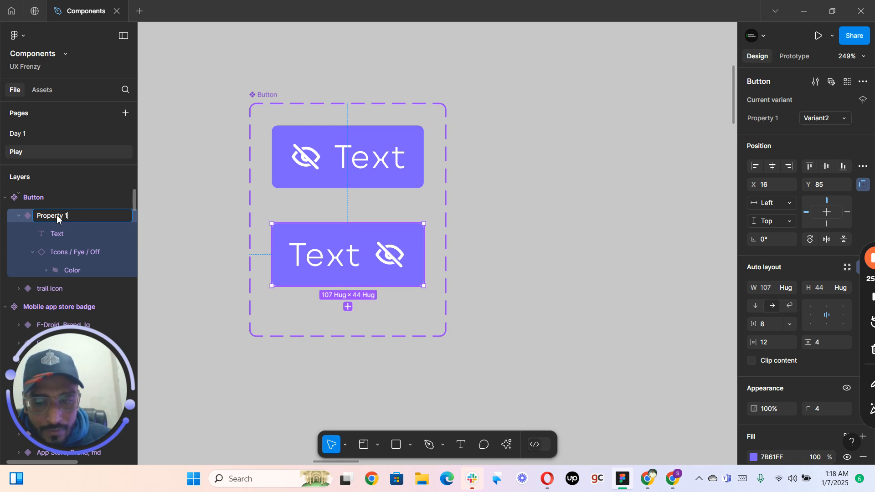
pyautogui.write('leadon')
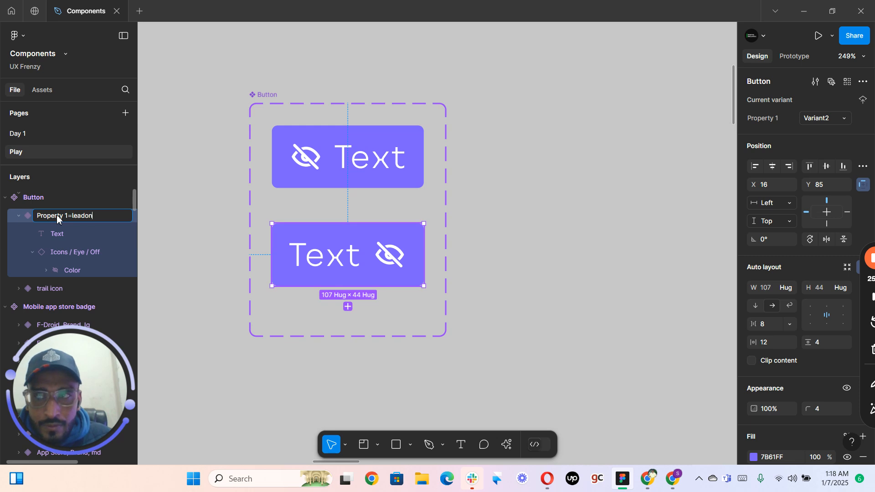
pyautogui.press('BackSpace')
pyautogui.press('BackSpace')
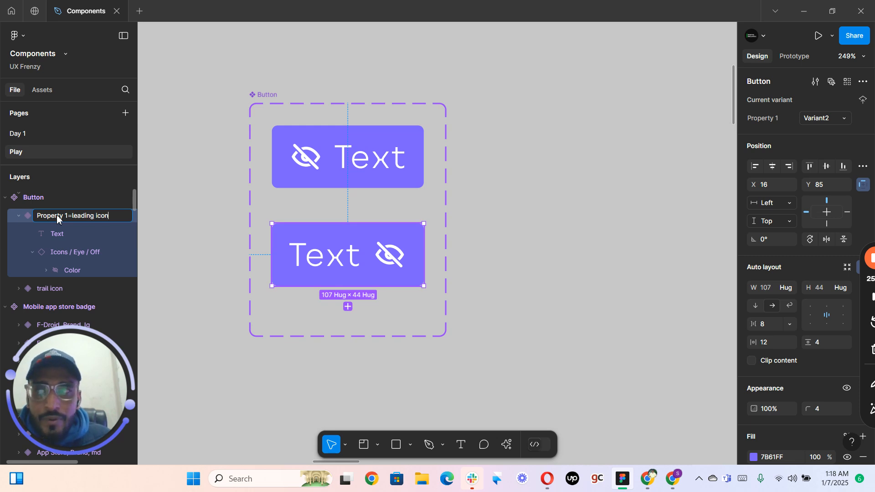
pyautogui.press('Return')
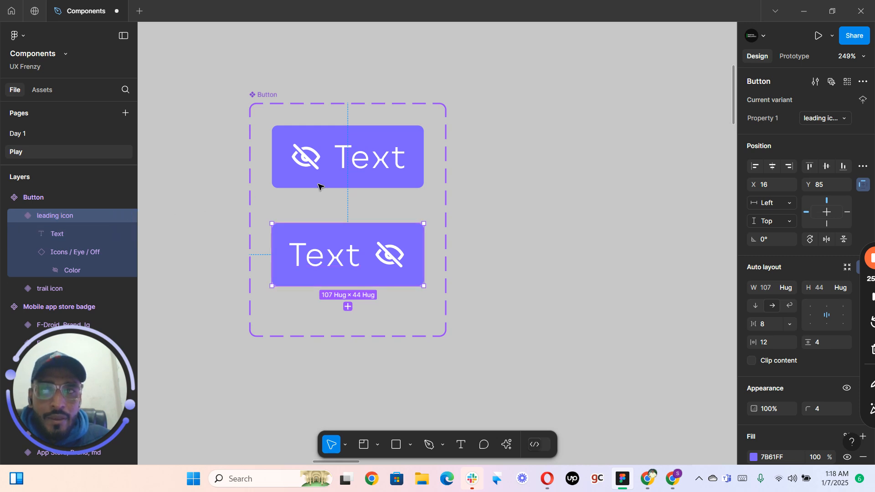
# - Place an instance copy of the upper button variant to the right of the Button component set
pyautogui.click(332, 163)
pyautogui.moveTo(326, 158); pyautogui.dragTo(628, 158)
pyautogui.moveTo(535, 84); pyautogui.dragTo(354, 81)
pyautogui.moveTo(414, 85); pyautogui.dragTo(350, 83)
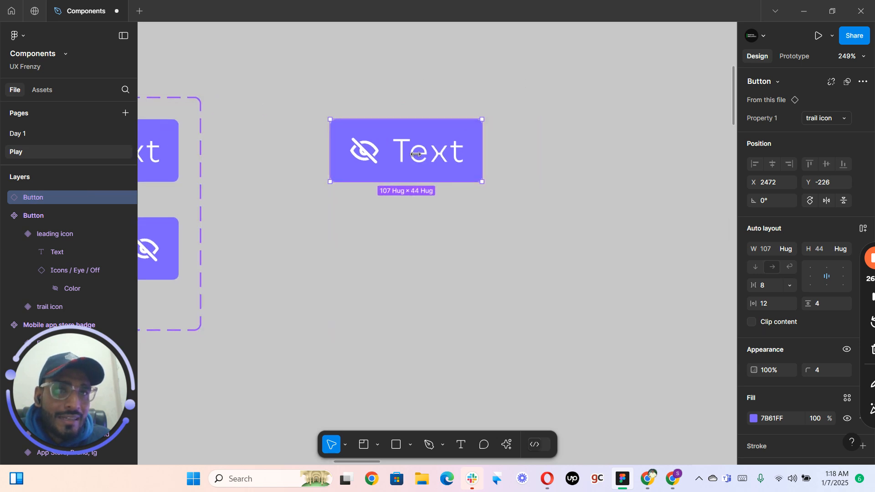
# - Switch the placed button instance's Property 1 to "leading icon"
pyautogui.click(828, 119)
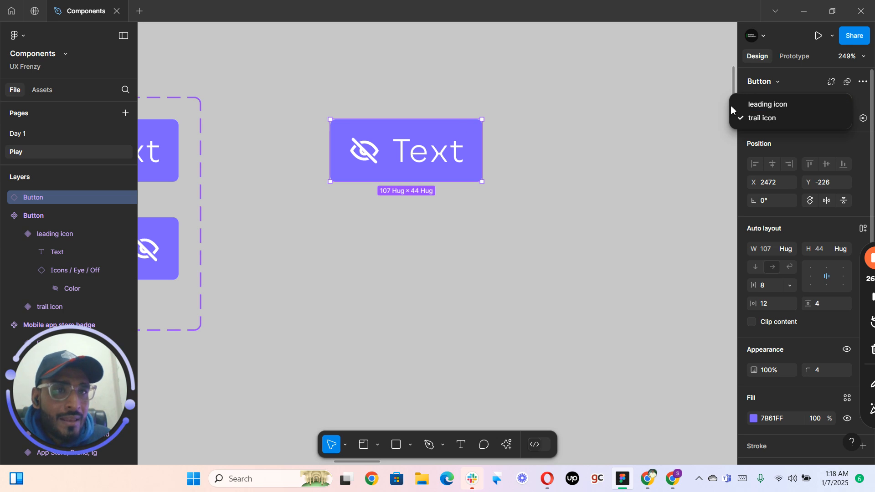
pyautogui.click(773, 107)
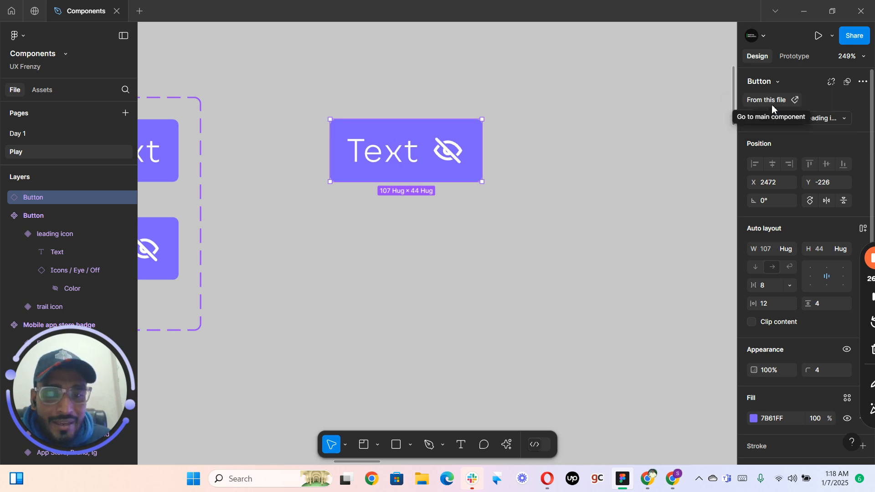
pyautogui.scroll(-3, 387, 296)
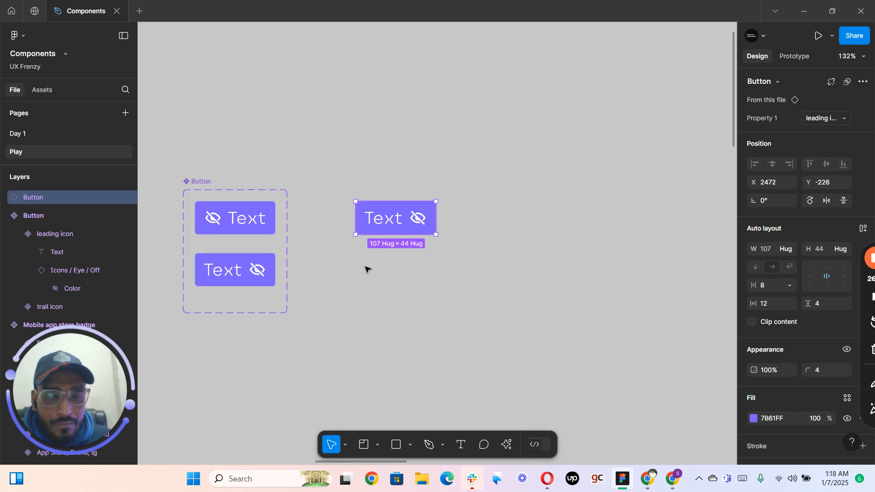
pyautogui.click(333, 281)
pyautogui.click(386, 221)
pyautogui.moveTo(330, 300); pyautogui.dragTo(412, 169)
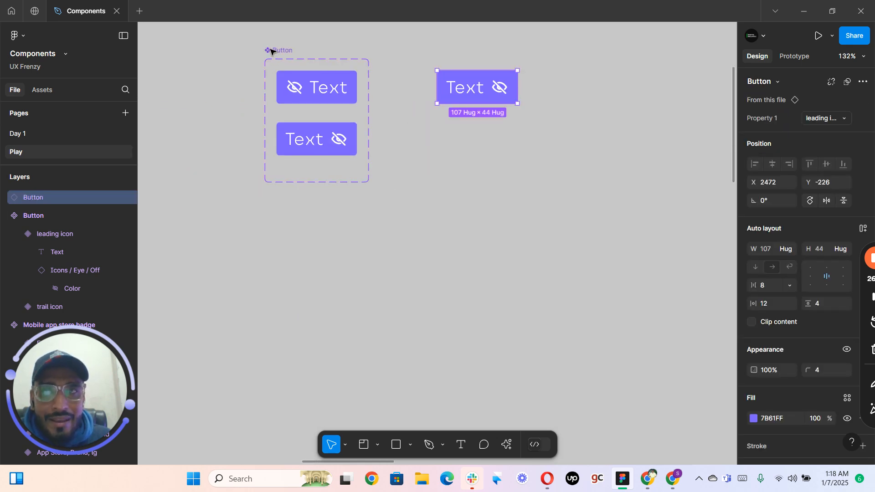
# - Extend the Button component set downward to a height of about 253 and duplicate its "leading icon" variant below the existing ones
pyautogui.click(313, 182)
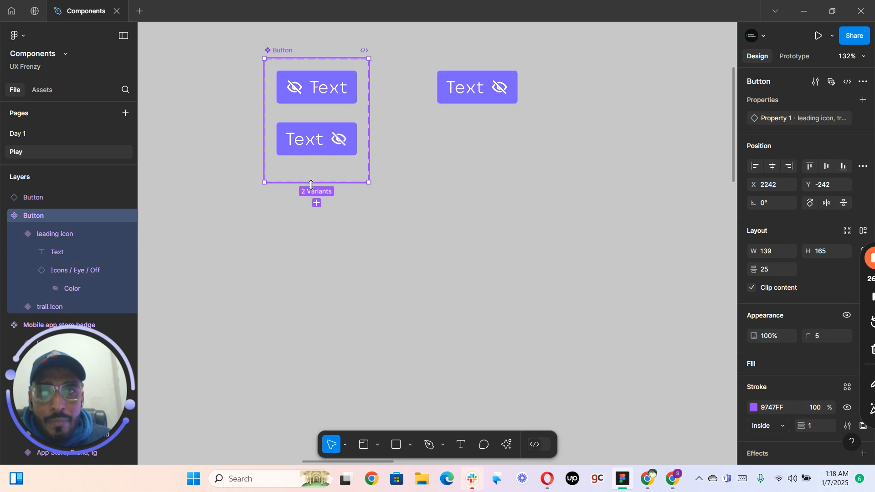
pyautogui.moveTo(312, 182); pyautogui.dragTo(312, 249)
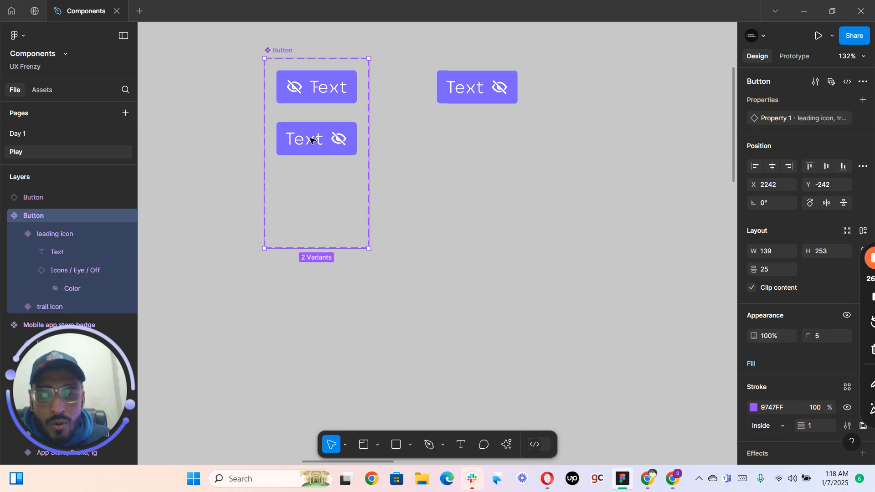
pyautogui.click(315, 139)
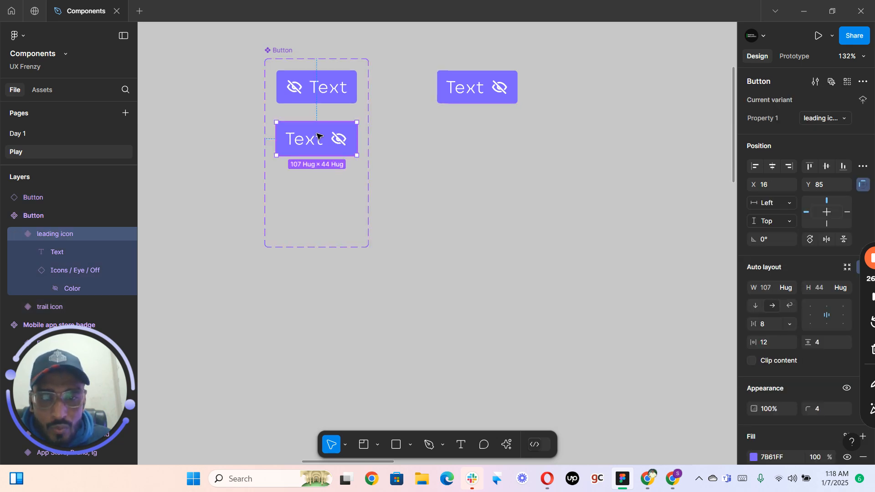
pyautogui.hotkey('ctrl', 'd')
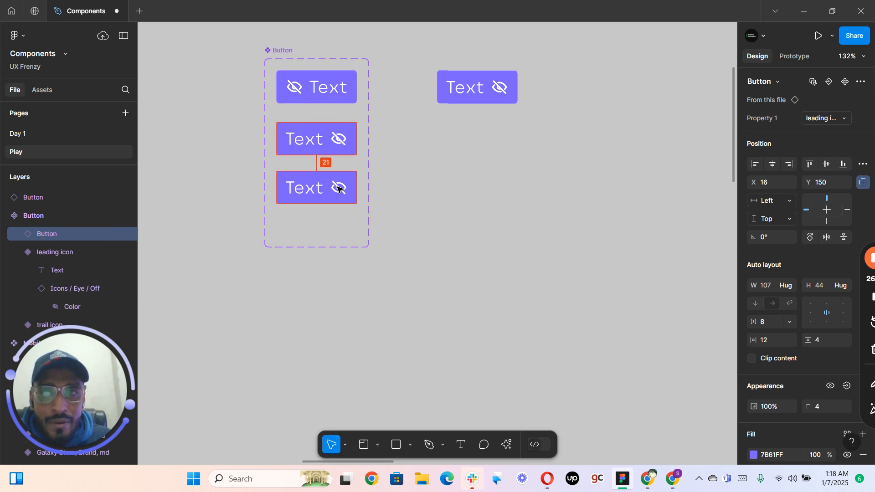
# - Delete the eye icon from the new third button variant, leaving only its text
pyautogui.scroll(5, 339, 188)
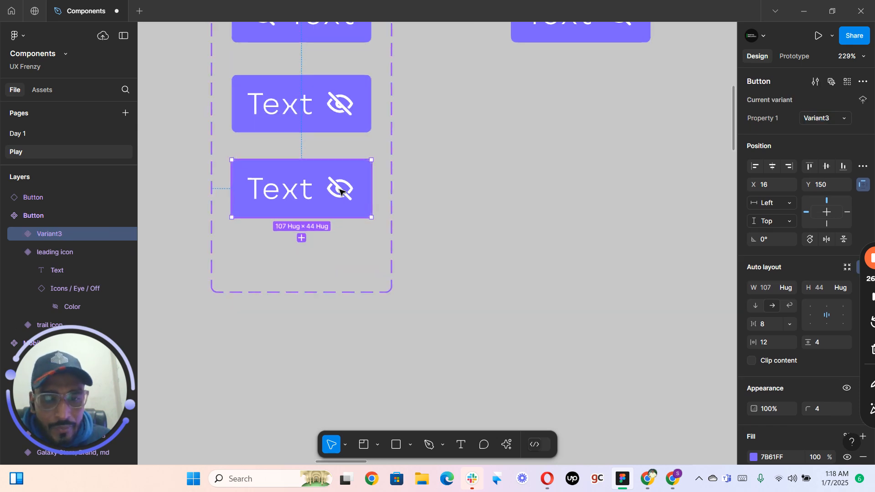
pyautogui.doubleClick(340, 190)
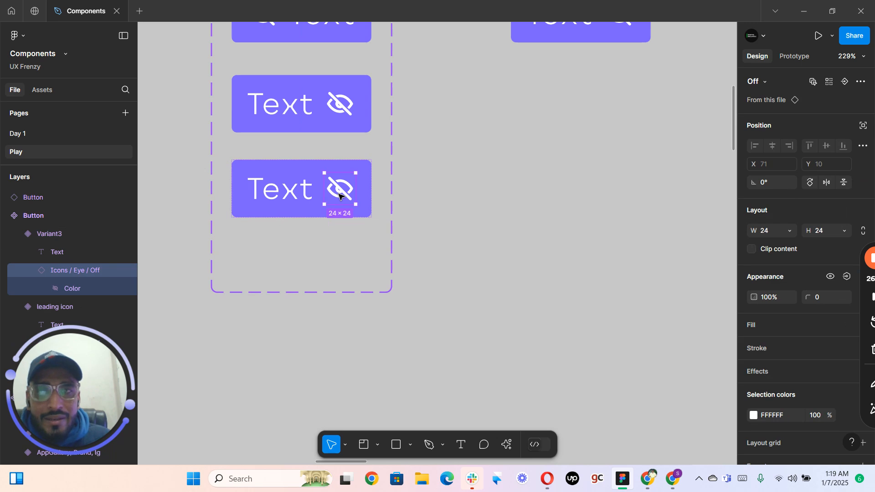
pyautogui.press('Delete')
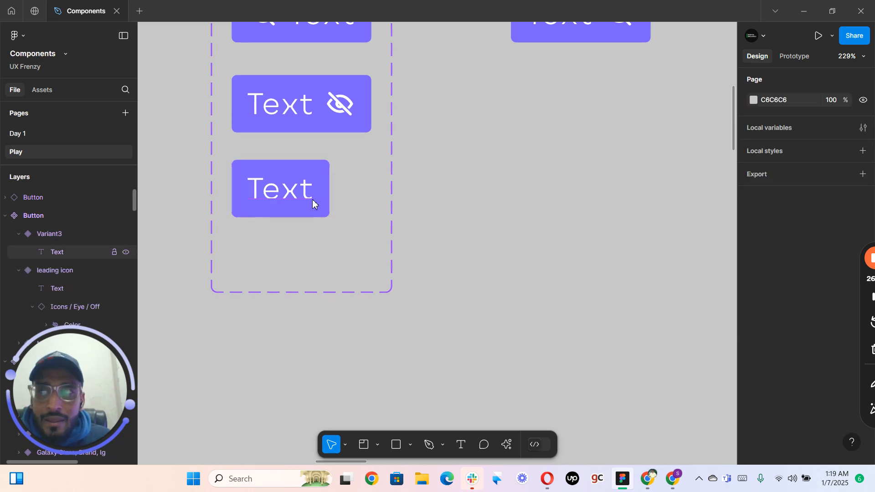
# - Rename the third variant's layer so that its Property 1 value is "without icon"
pyautogui.click(51, 236)
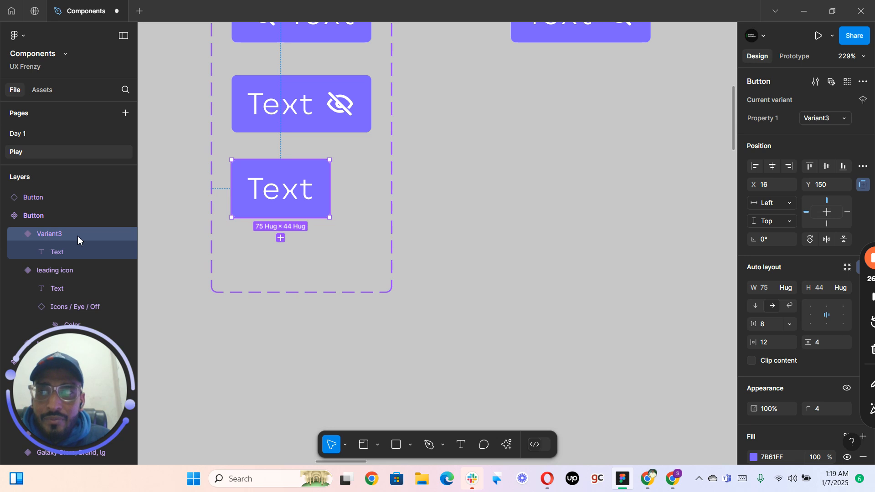
pyautogui.doubleClick(77, 236)
pyautogui.press('BackSpace')
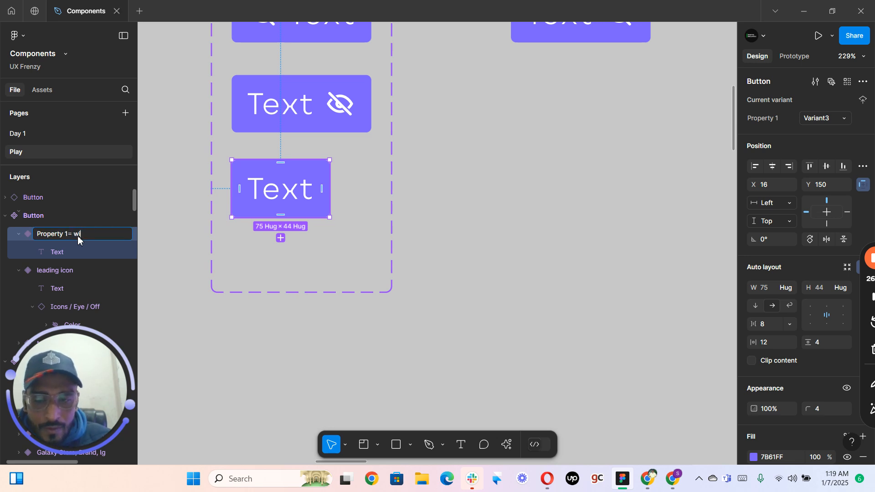
pyautogui.write('without icon')
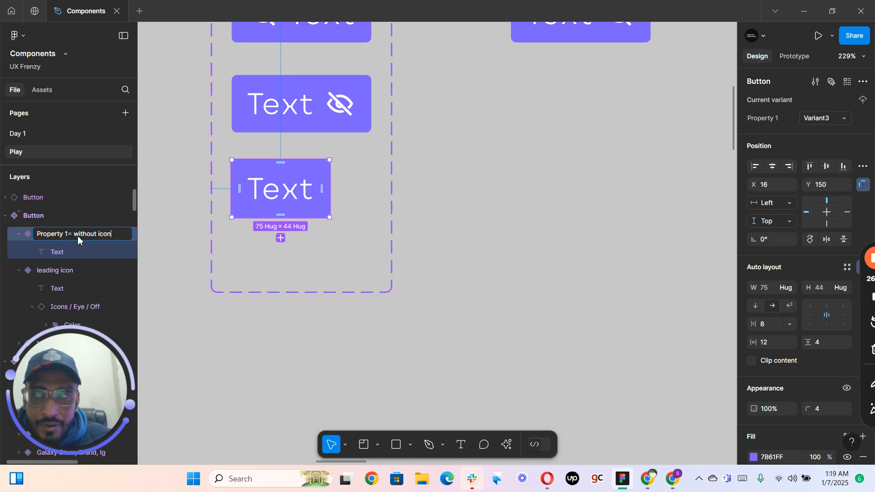
pyautogui.press('Return')
# - Switch the button instance beside the component set to the "without icon" value of Property 1
pyautogui.hscroll(5, 482, 186)
pyautogui.scroll(3, 482, 185)
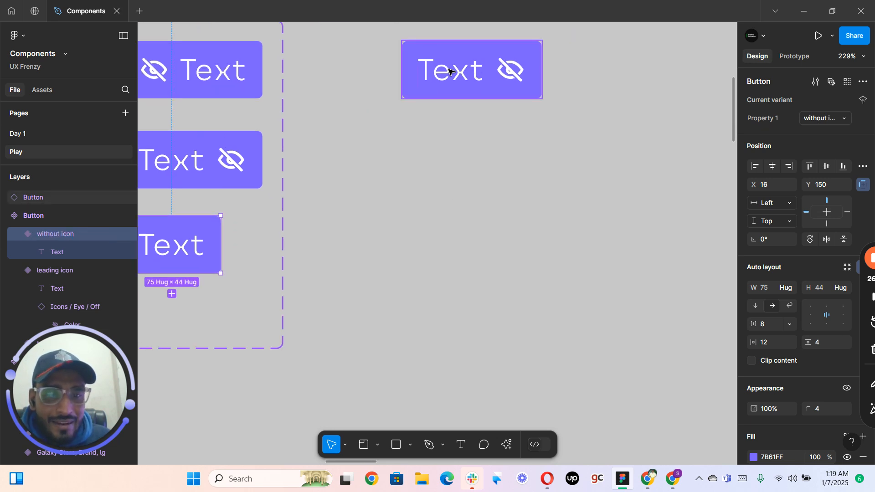
pyautogui.click(474, 71)
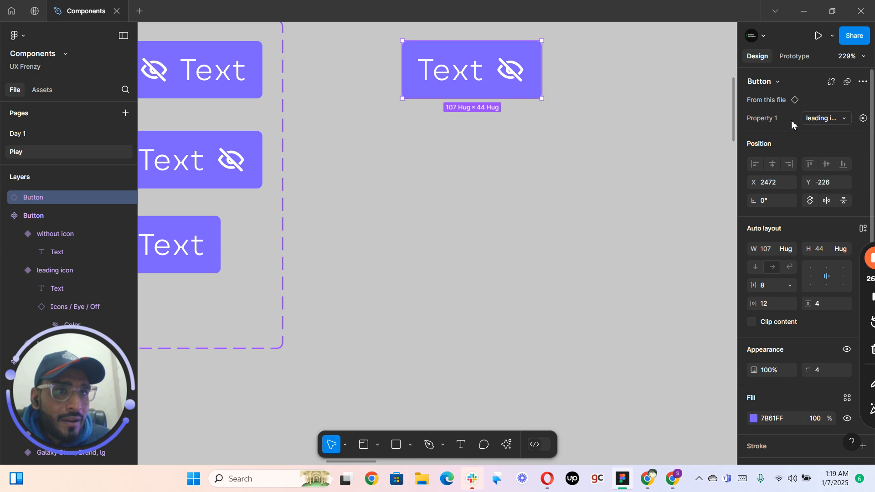
pyautogui.click(837, 122)
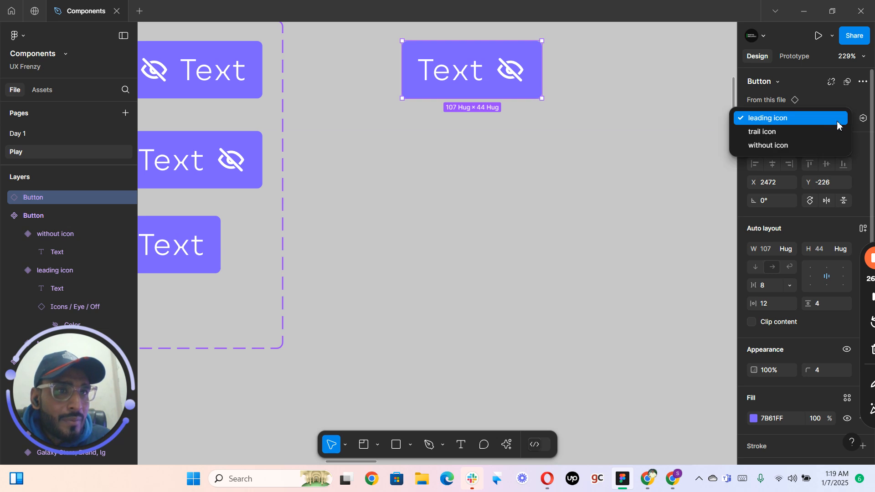
pyautogui.click(788, 149)
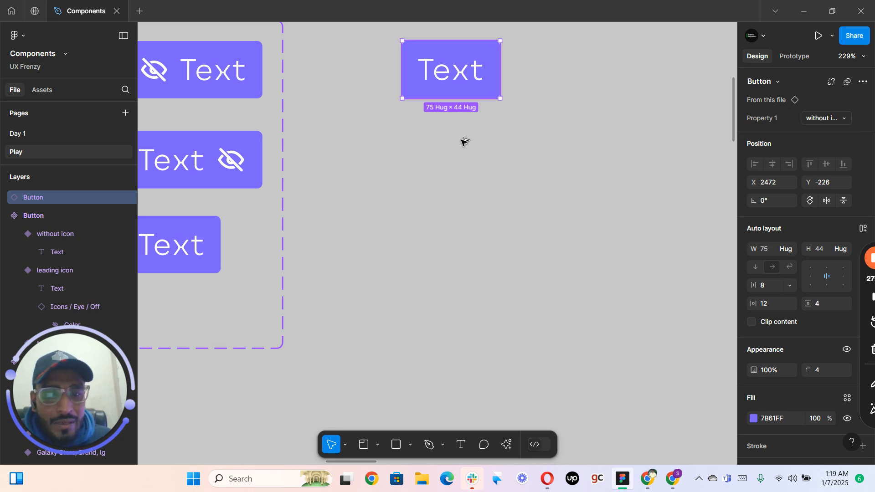
# - Duplicate the button instance twice, stacking the two copies beneath the original at equal spacing
pyautogui.hotkey('ctrl', 'd')
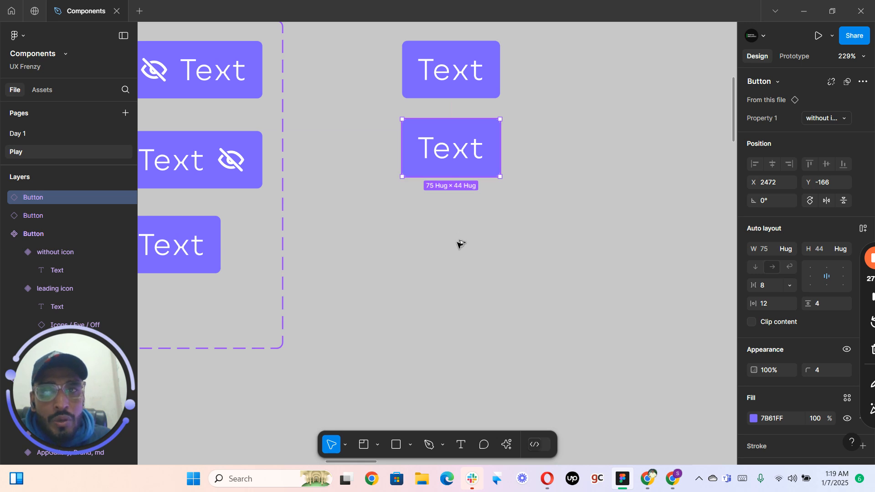
pyautogui.hotkey('ctrl', 'd')
pyautogui.moveTo(460, 246); pyautogui.dragTo(455, 226)
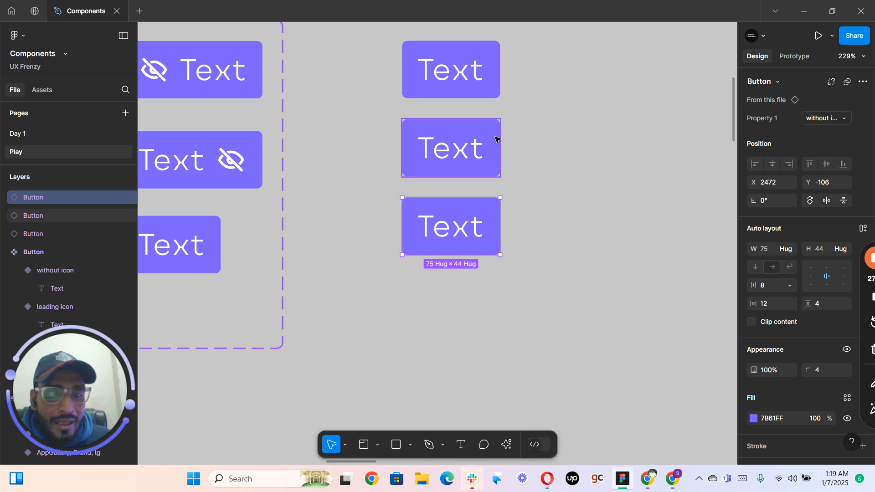
# - Set Property 1 of the middle instance to "trail icon" and of the lowest instance to "leading icon"
pyautogui.click(835, 121)
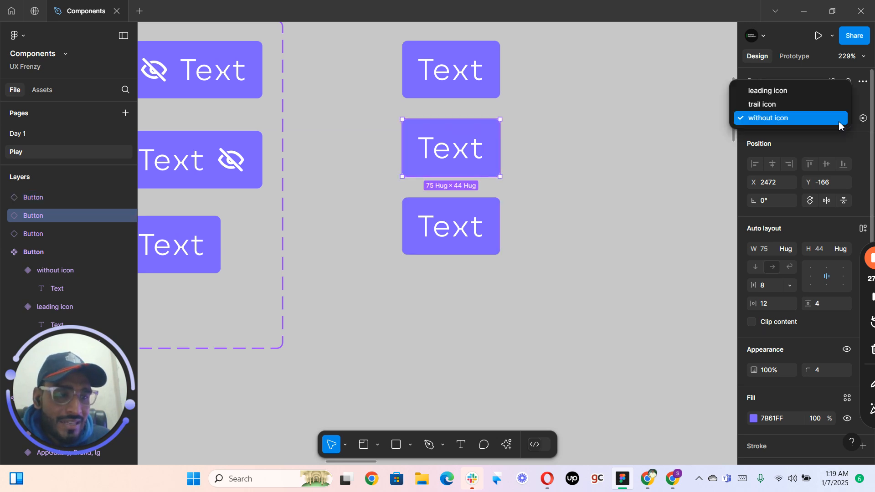
pyautogui.click(810, 108)
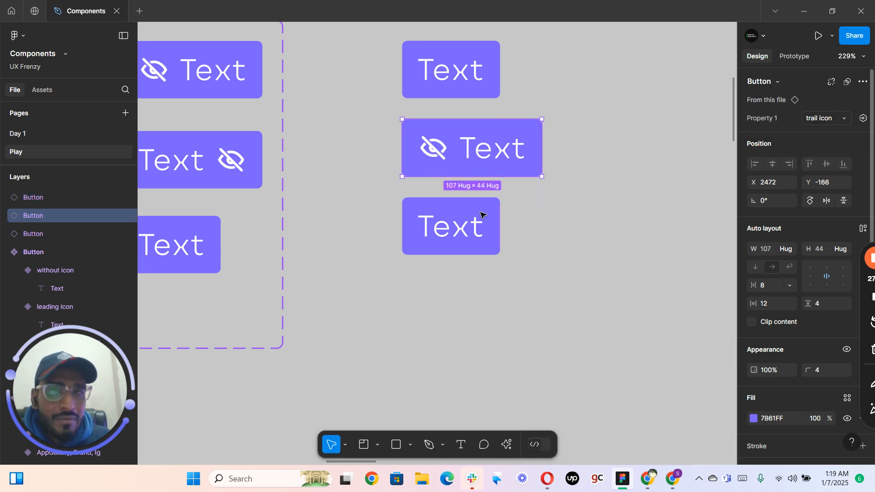
pyautogui.click(830, 120)
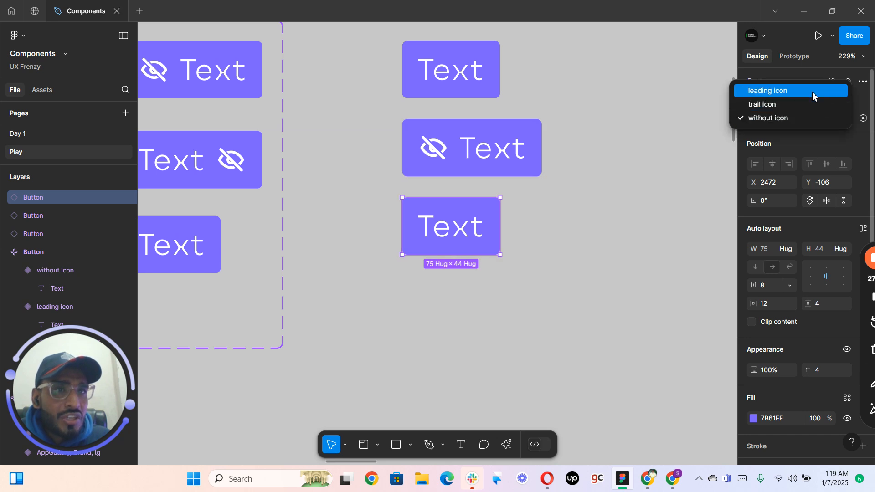
pyautogui.click(813, 92)
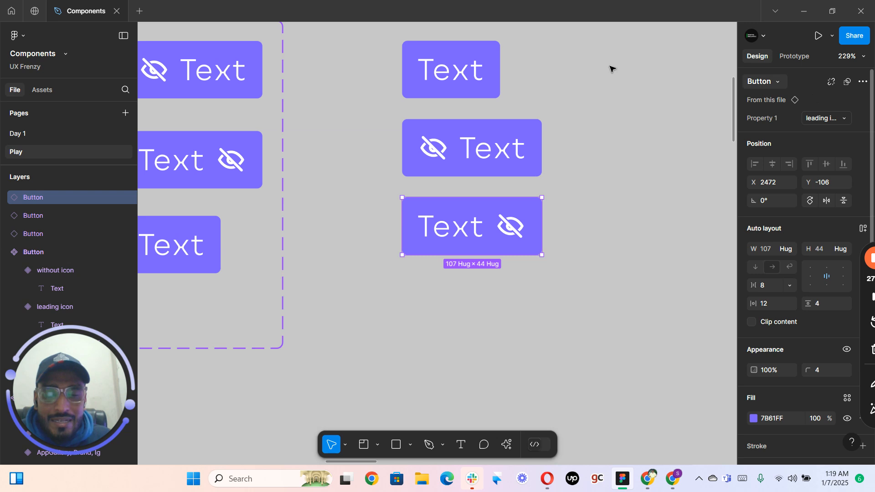
pyautogui.click(575, 93)
# - Change the fill of the "trail icon" variant in the component set to dark blue 1C0069
pyautogui.hscroll(2, 576, 94)
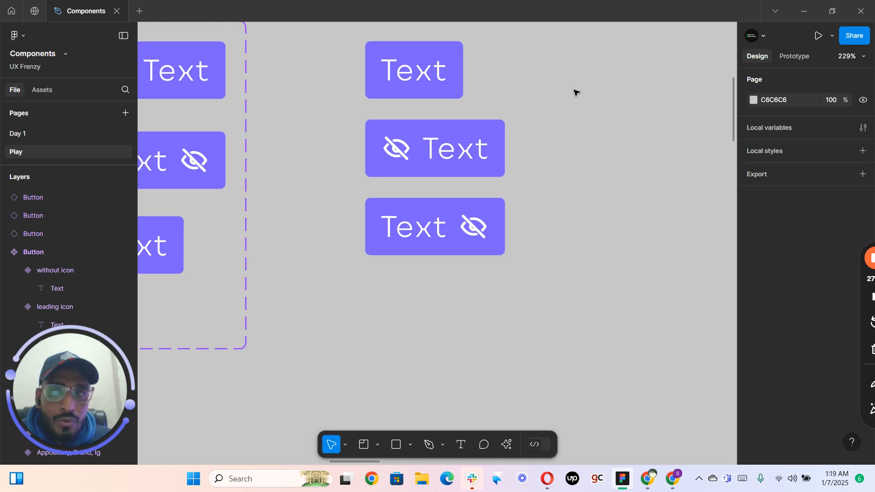
pyautogui.scroll(-3, 575, 93)
pyautogui.click(310, 81)
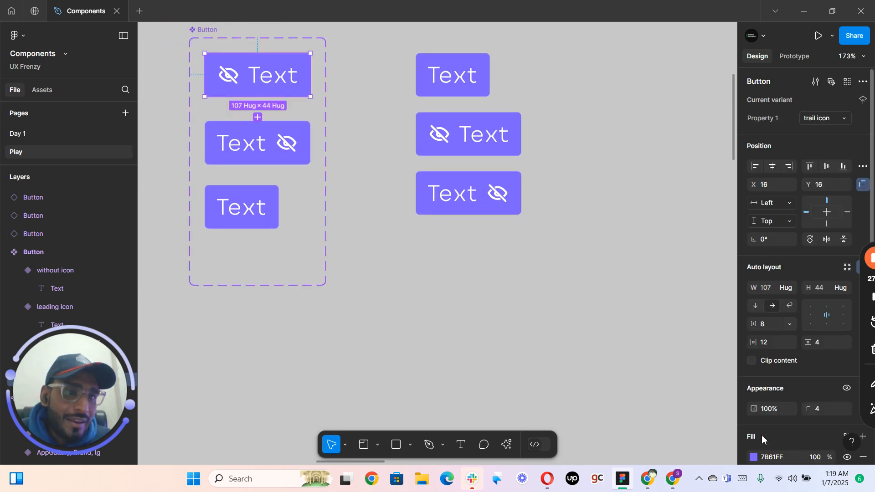
pyautogui.scroll(-3, 759, 451)
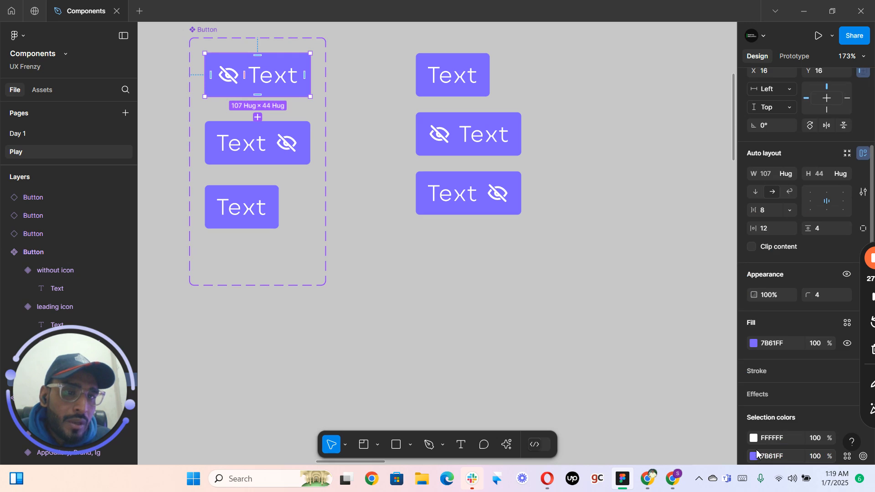
pyautogui.click(753, 345)
pyautogui.click(656, 330)
pyautogui.click(651, 329)
pyautogui.hotkey('ctrl', 'z')
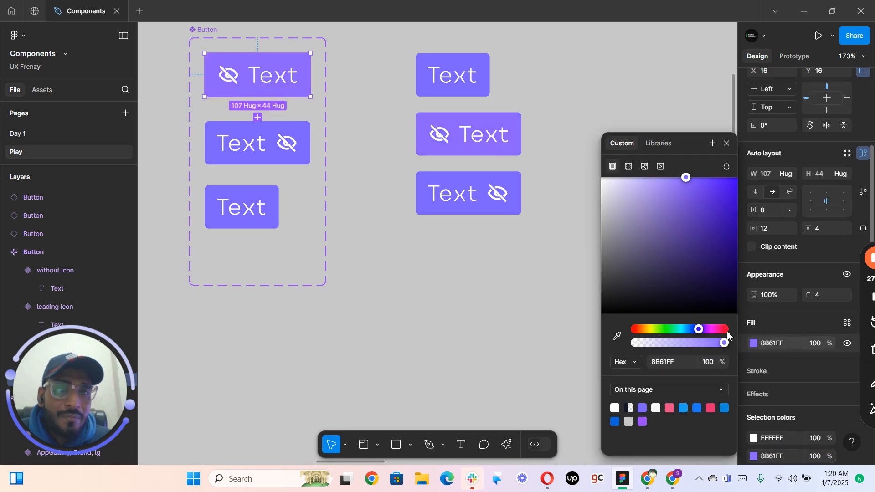
pyautogui.moveTo(727, 214); pyautogui.dragTo(739, 258)
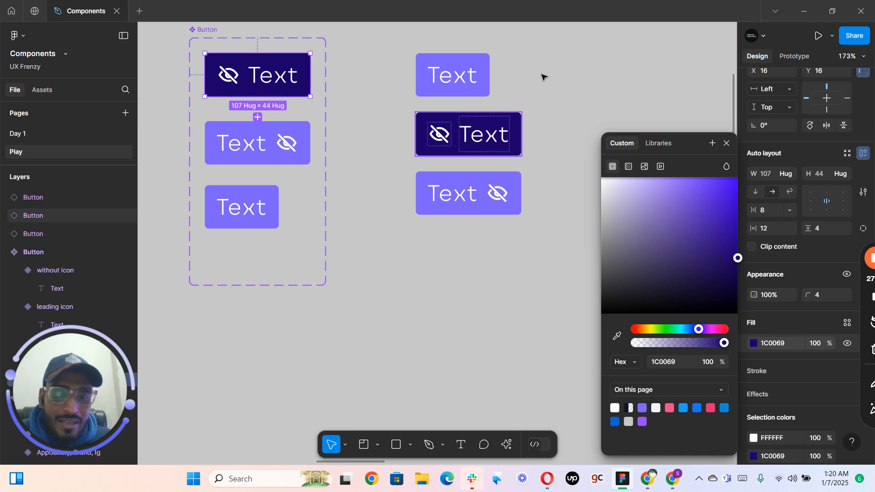
pyautogui.click(547, 100)
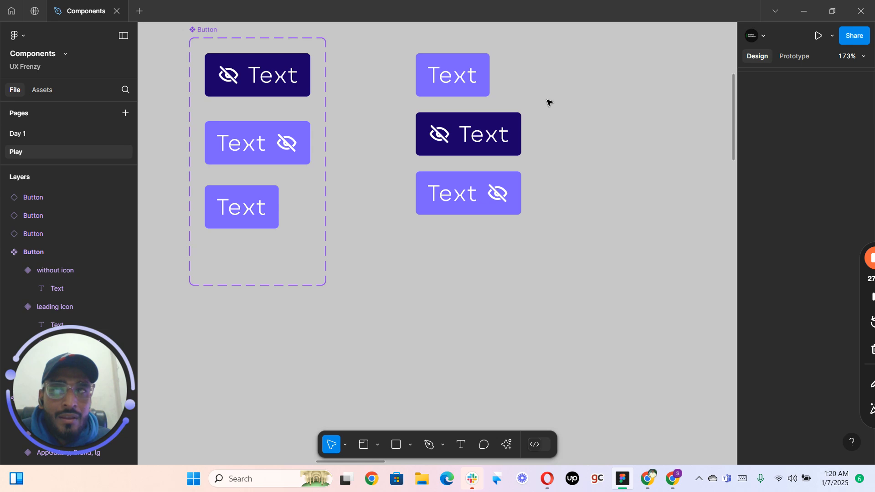
# - Undo the fill color changes on the "trail icon" variant
pyautogui.hotkey('ctrl', 'z')
pyautogui.hotkey('ctrl', 'z')
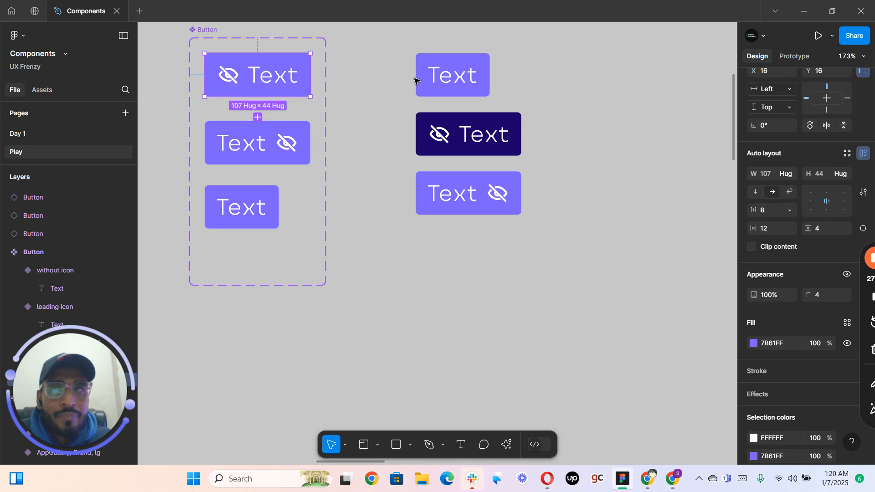
pyautogui.click(236, 31)
pyautogui.hotkey('ctrl', 'z')
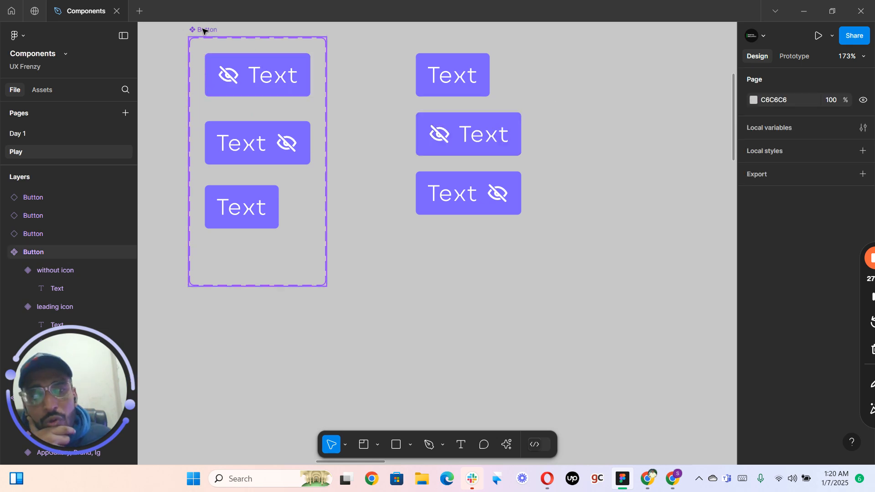
# - Create a text property named "CTA" with the value "Text" on the Button component set
pyautogui.click(209, 32)
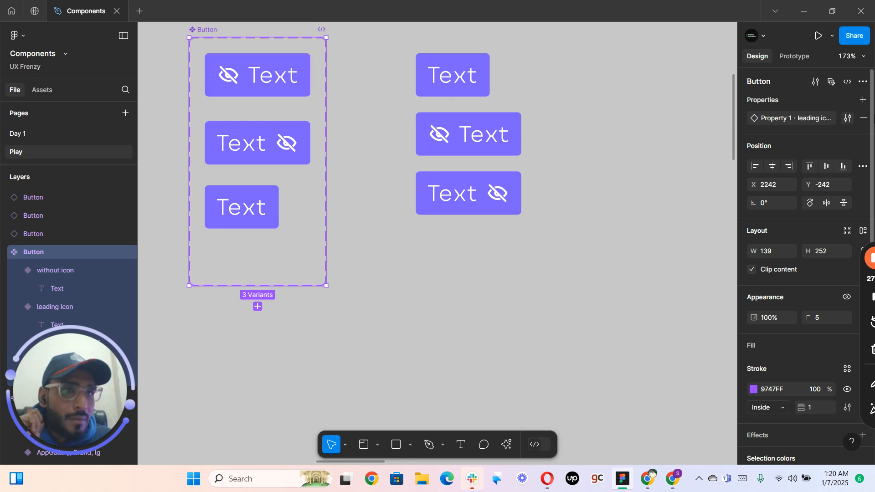
pyautogui.click(863, 100)
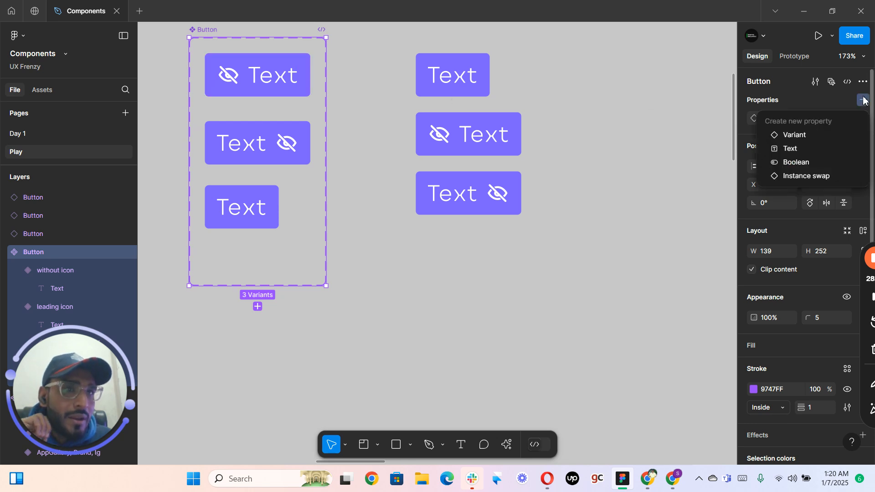
pyautogui.click(811, 150)
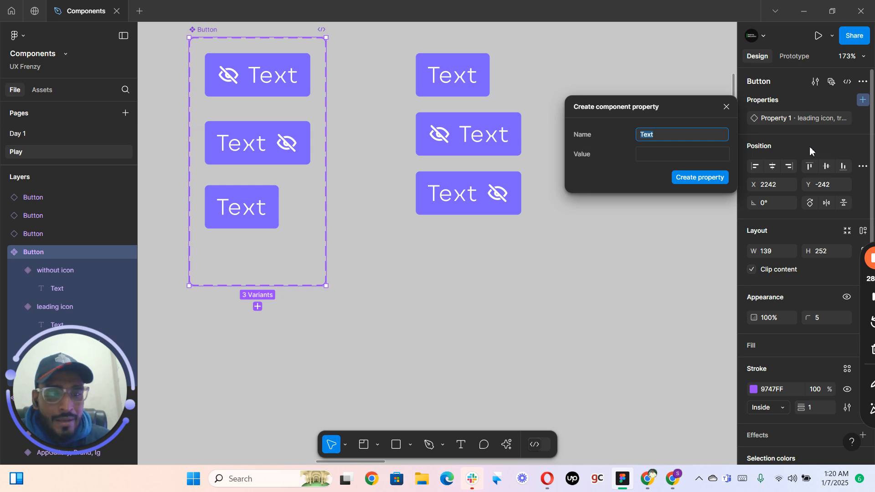
pyautogui.click(656, 157)
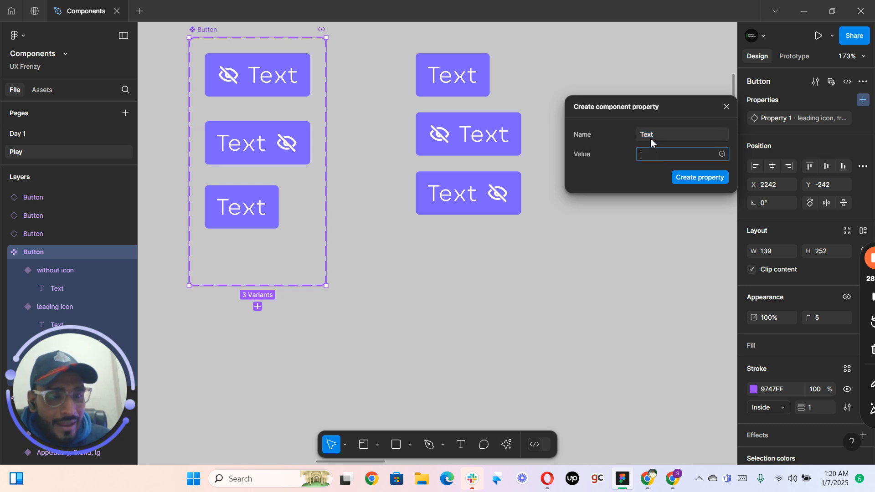
pyautogui.click(656, 136)
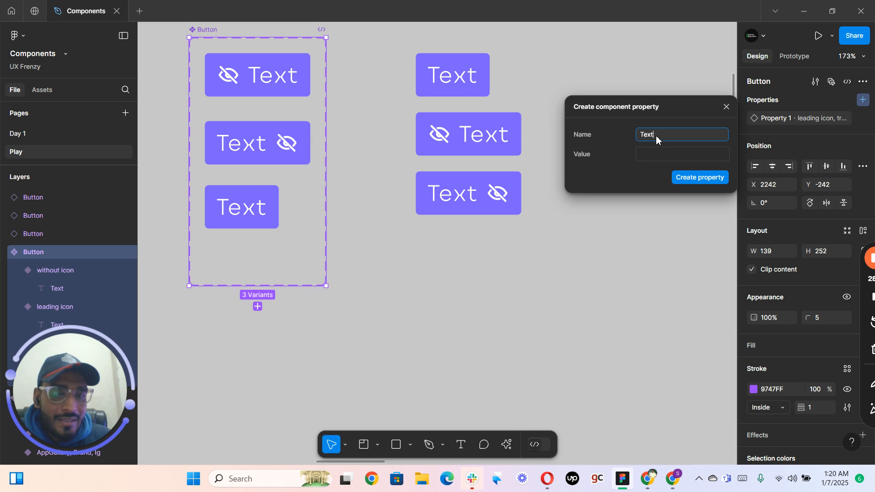
pyautogui.press('BackSpace')
pyautogui.write('CTA')
pyautogui.click(648, 157)
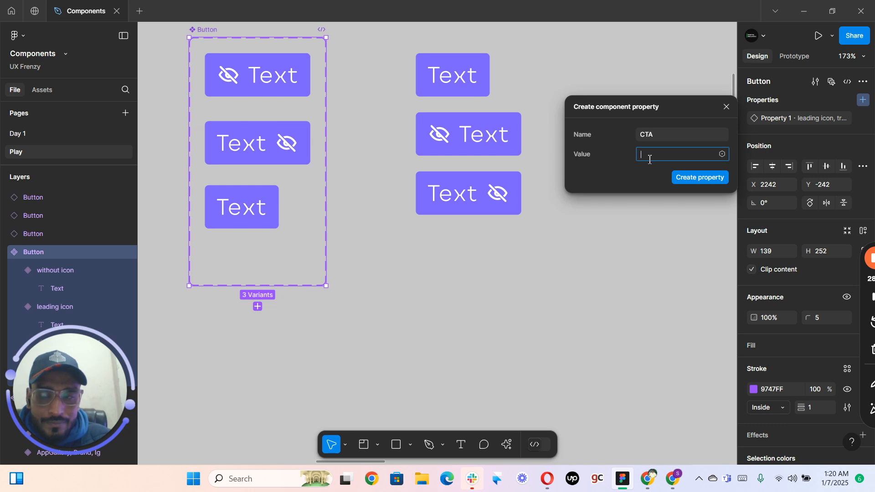
pyautogui.click(705, 181)
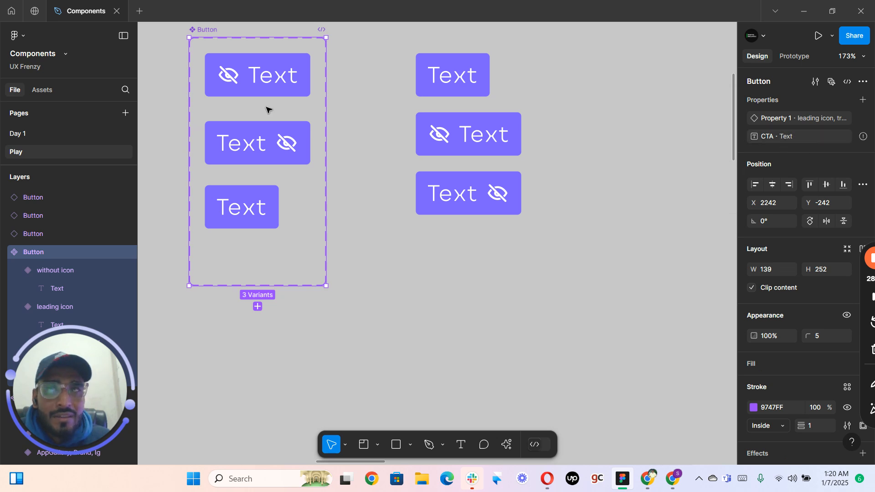
# - Link the text layer of the "trail icon" variant in the Button component set to the CTA property
pyautogui.doubleClick(284, 81)
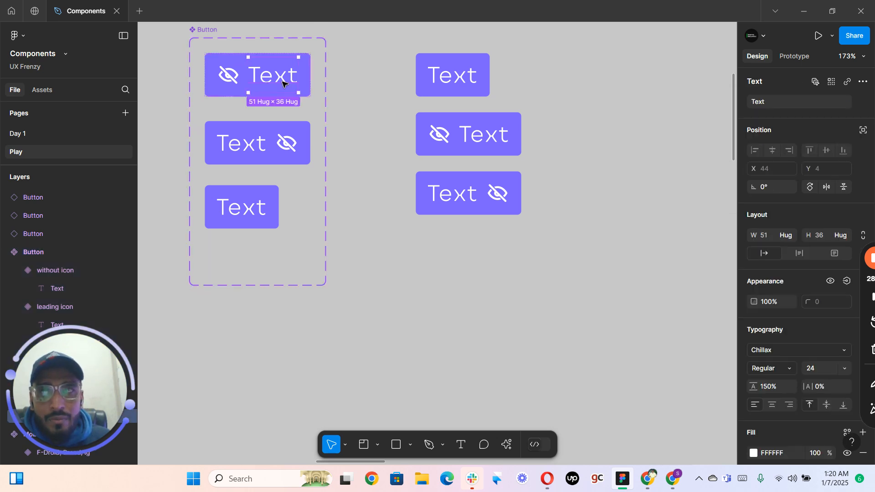
pyautogui.moveTo(849, 103)
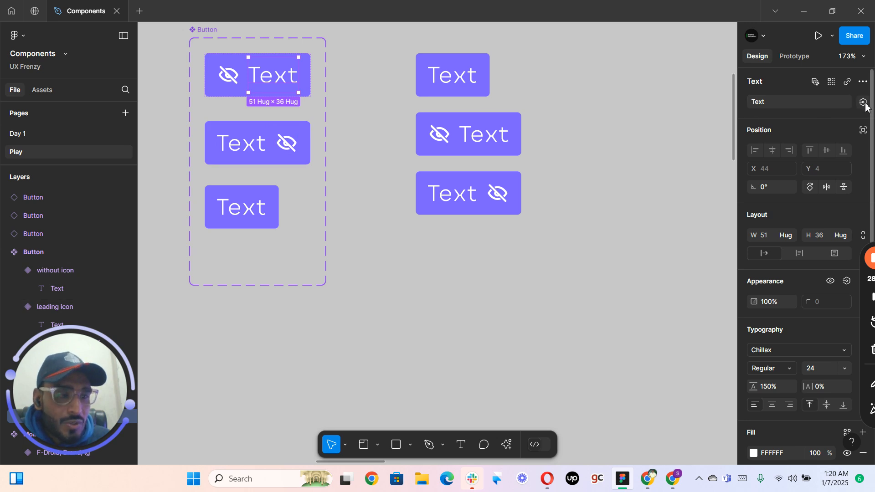
pyautogui.click(861, 103)
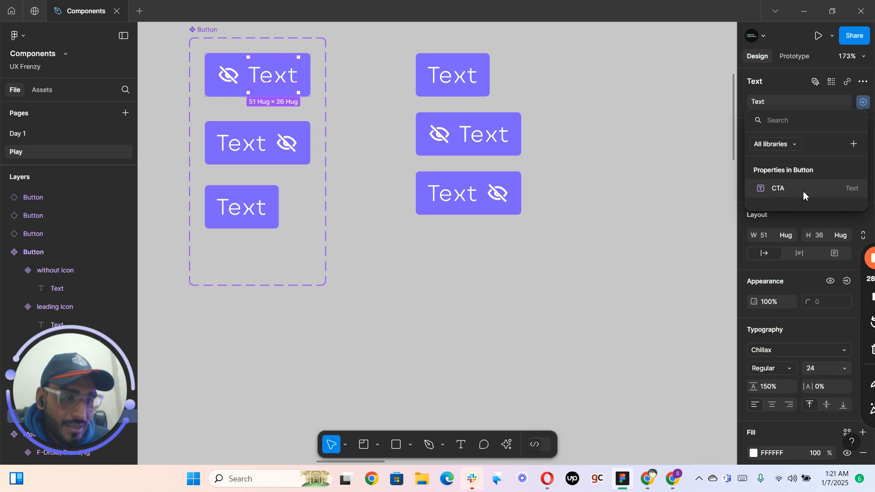
pyautogui.click(804, 195)
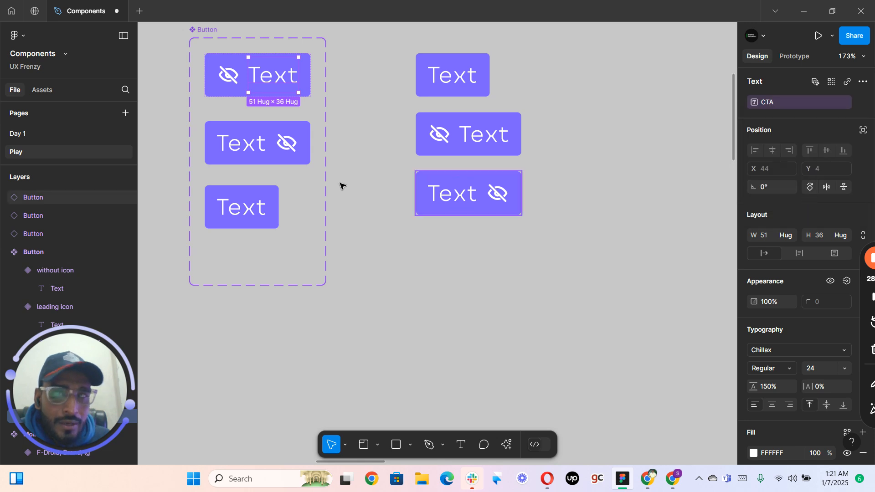
# - Link the text layer of the "leading icon" variant to the CTA property
pyautogui.click(256, 150)
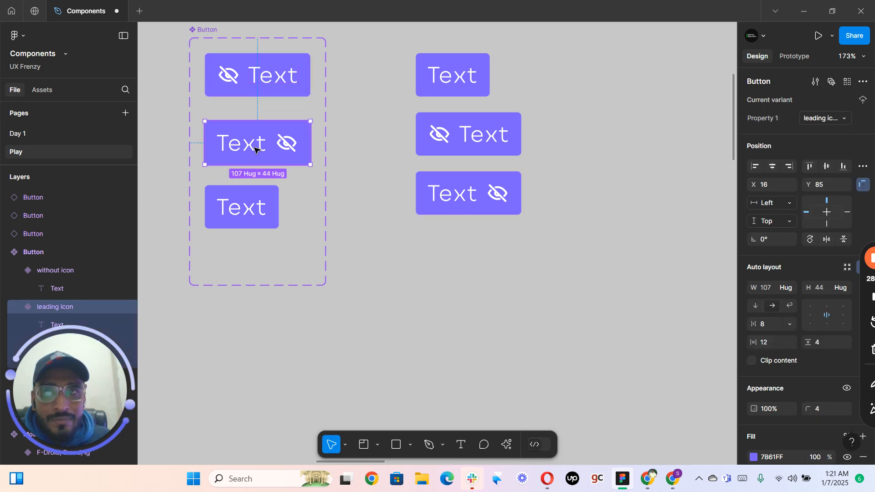
pyautogui.doubleClick(256, 149)
pyautogui.press('Return')
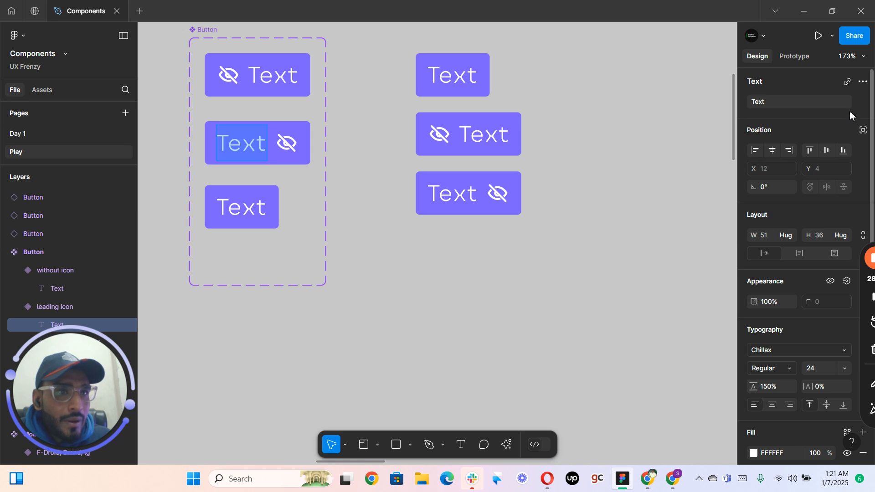
pyautogui.click(863, 103)
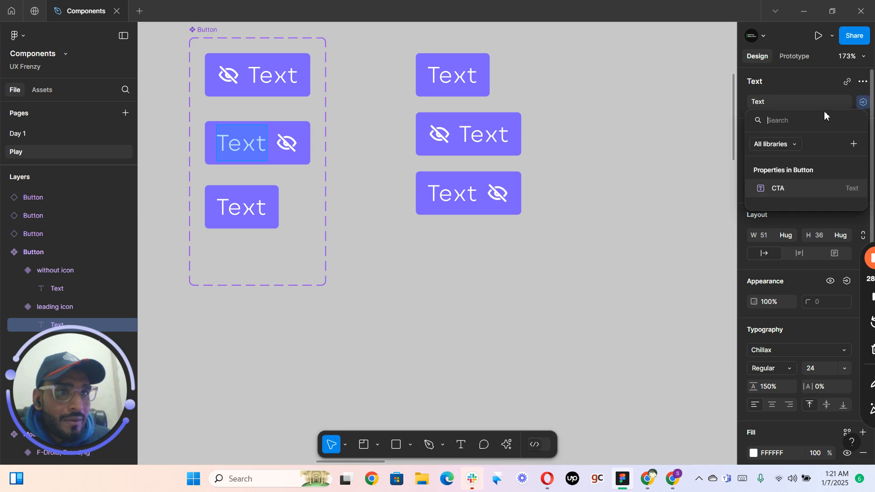
pyautogui.click(786, 189)
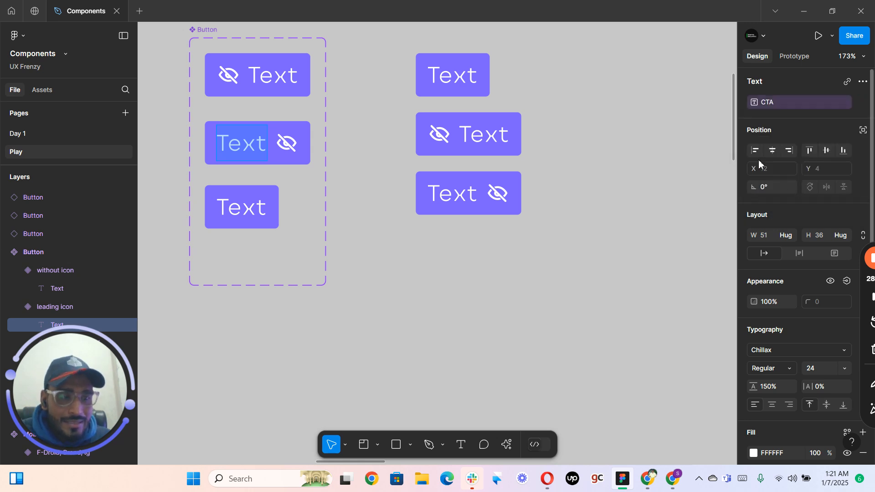
# - Link the text layer of the "without icon" variant to the CTA property and clear the selection
pyautogui.click(280, 214)
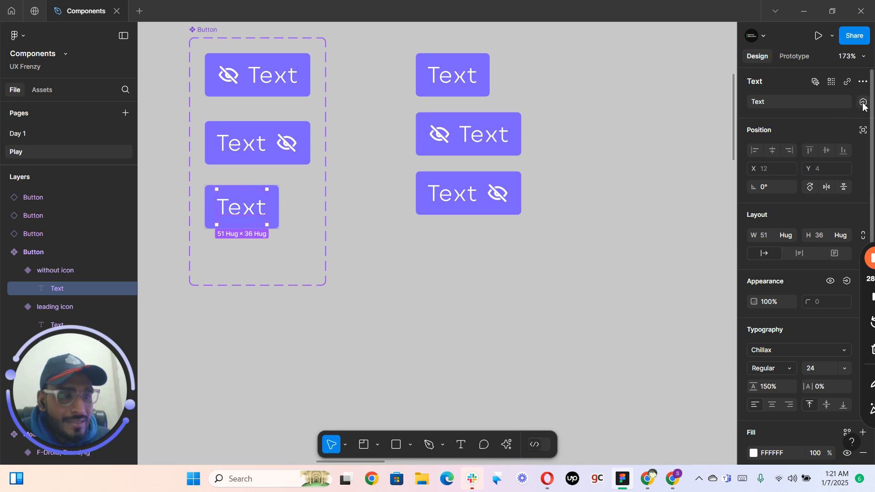
pyautogui.click(862, 102)
pyautogui.click(821, 190)
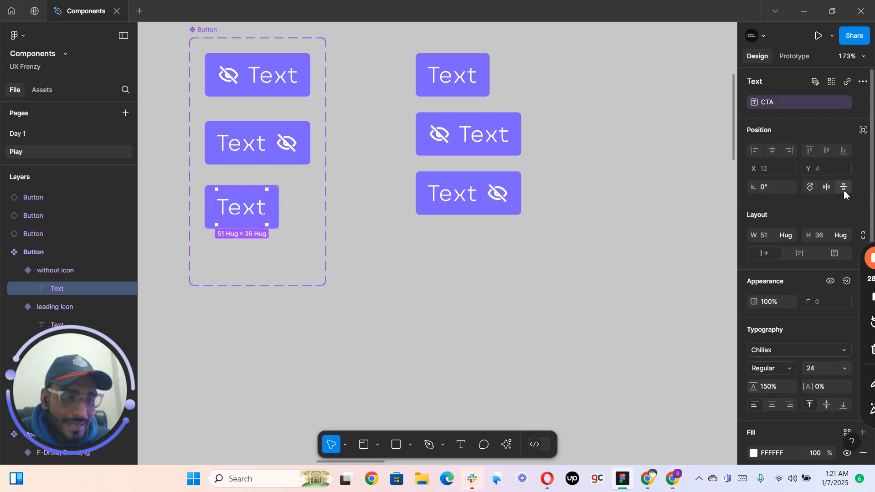
pyautogui.click(527, 67)
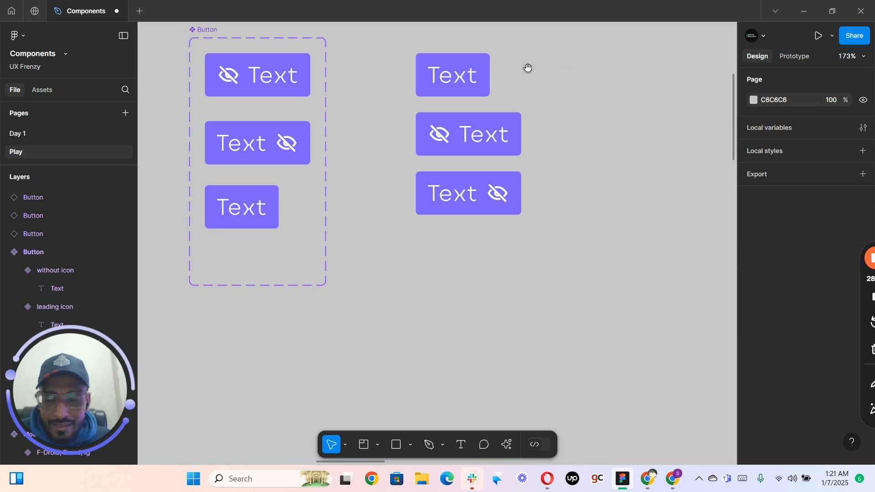
# - Duplicate the no-icon button instance into the empty canvas area beside the column of three instances
pyautogui.click(425, 88)
pyautogui.hscroll(5, 332, 97)
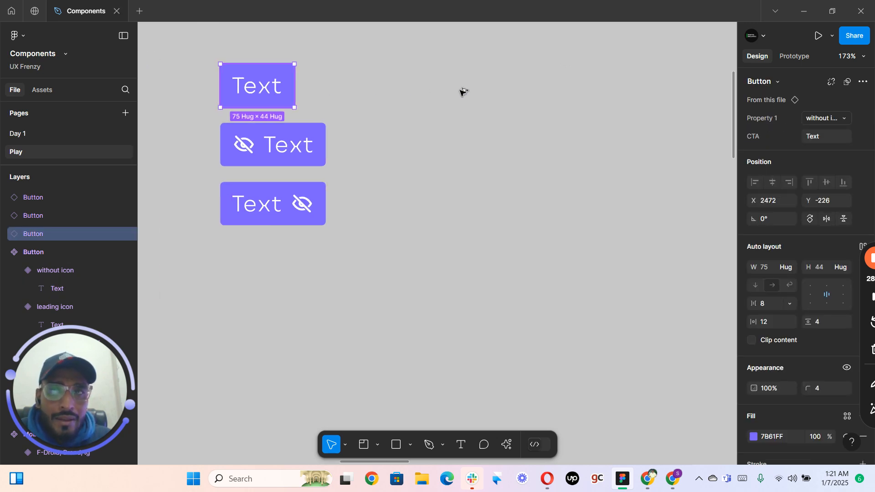
pyautogui.moveTo(472, 90); pyautogui.dragTo(459, 93)
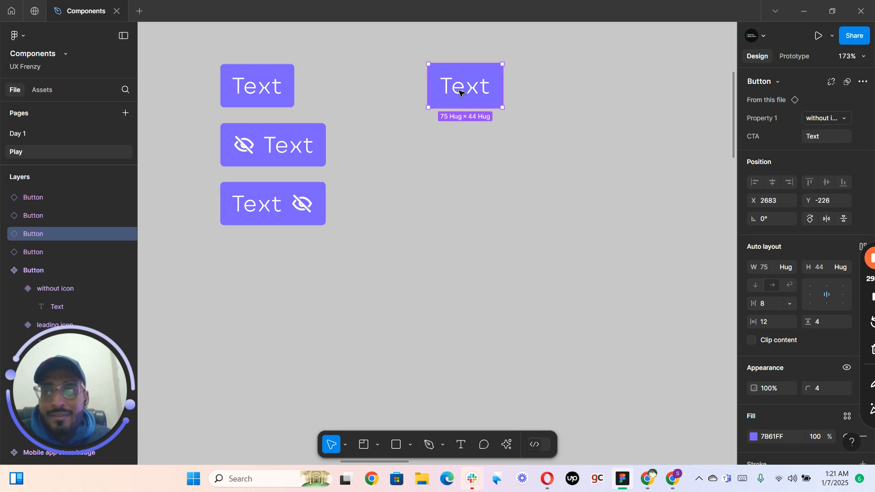
pyautogui.doubleClick(469, 89)
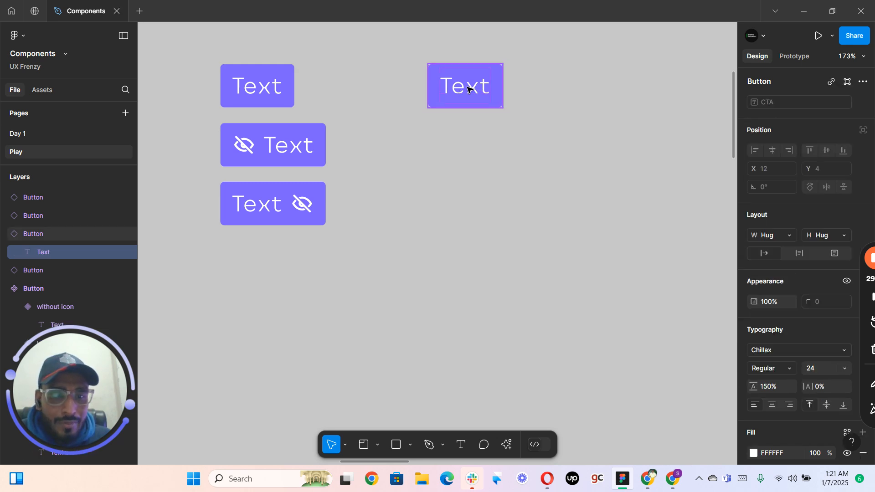
pyautogui.doubleClick(470, 89)
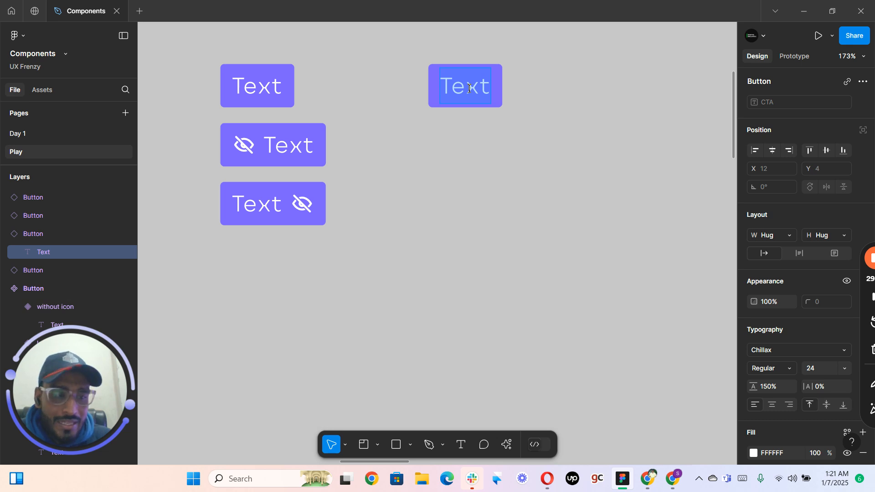
pyautogui.press('Escape')
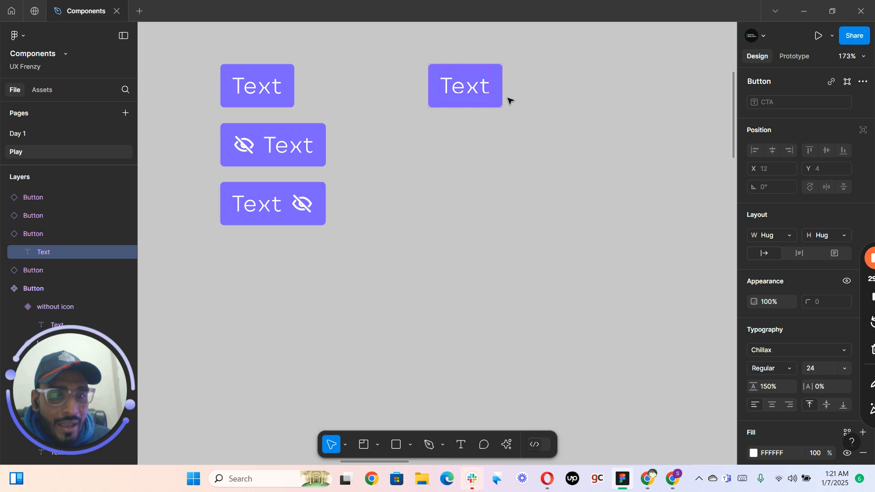
pyautogui.press('Escape')
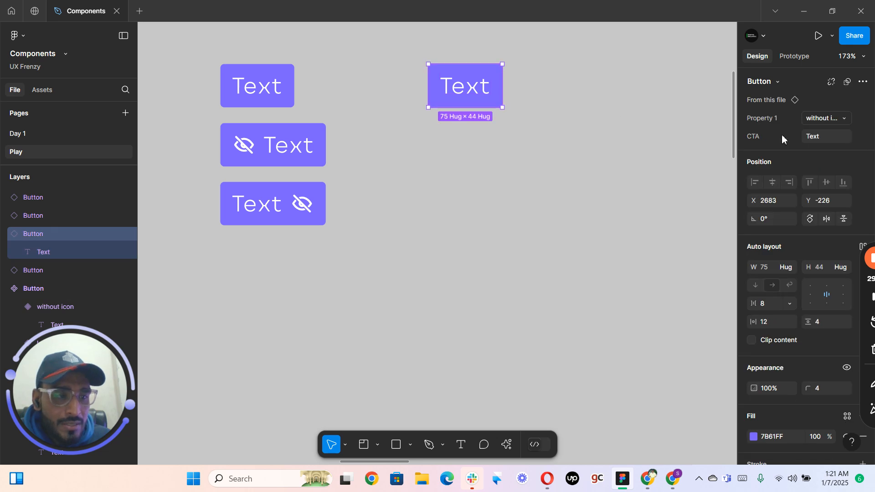
# - Set the CTA property of the duplicated no-icon instance to "Click me"
pyautogui.click(821, 142)
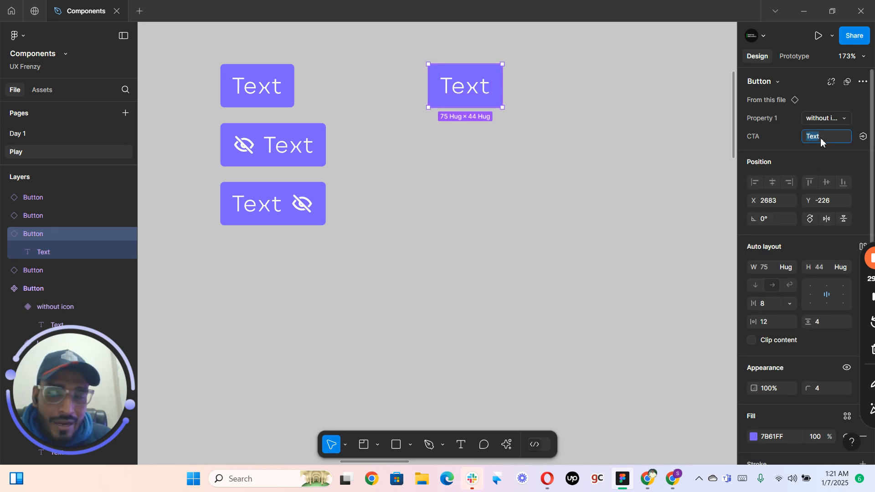
pyautogui.write('Clicki me')
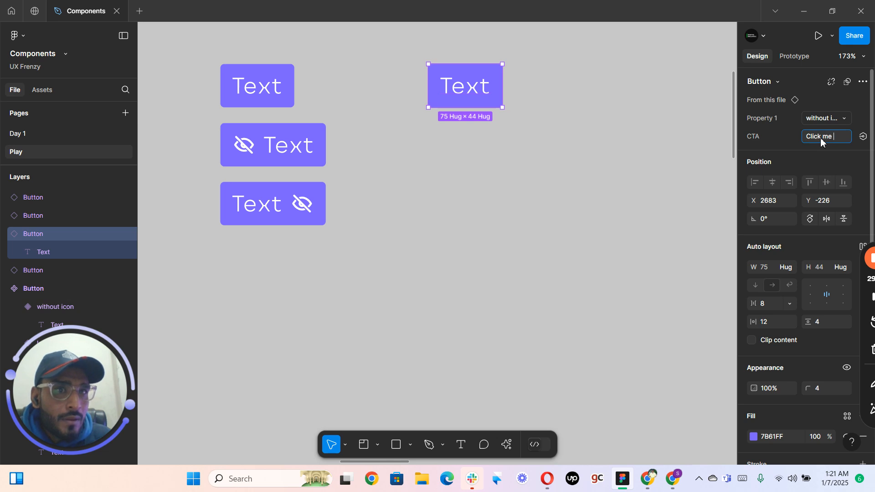
pyautogui.press('Return')
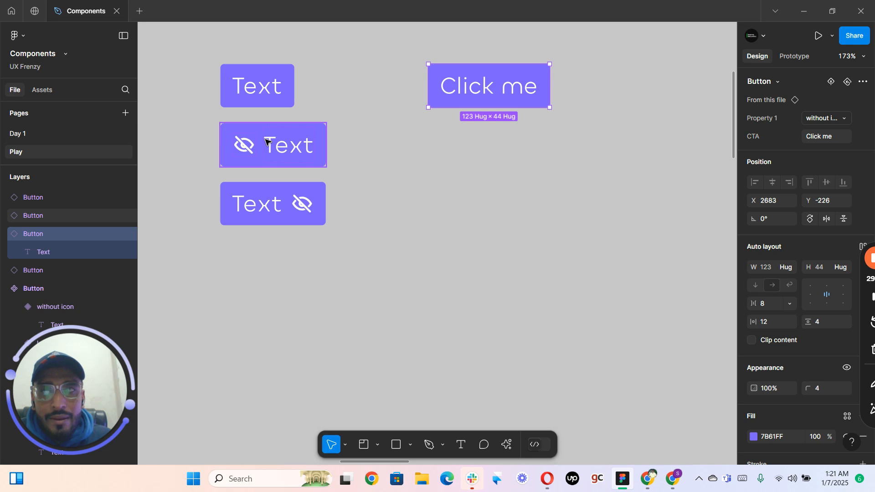
# - Duplicate the "trail icon" instance beneath the "Click me" button and set its CTA property to "send a friend request"
pyautogui.moveTo(275, 137); pyautogui.dragTo(479, 144)
pyautogui.click(829, 139)
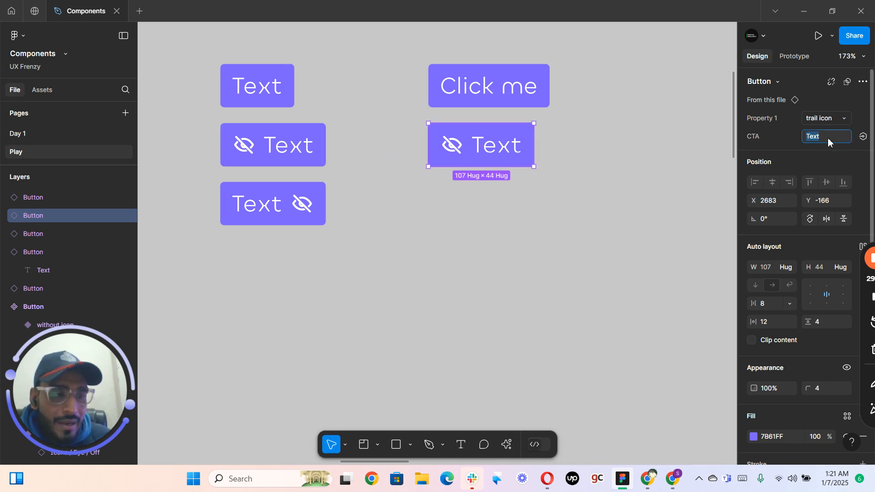
pyautogui.write('s')
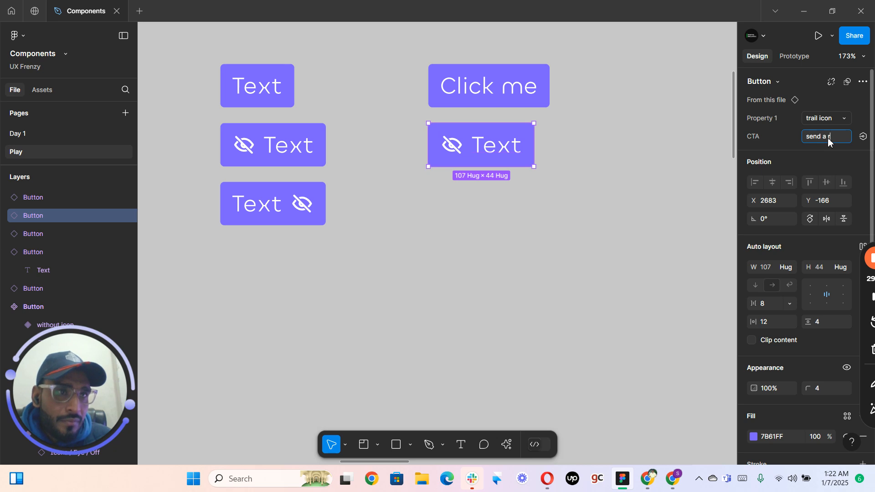
pyautogui.write('end a r')
pyautogui.press('=')
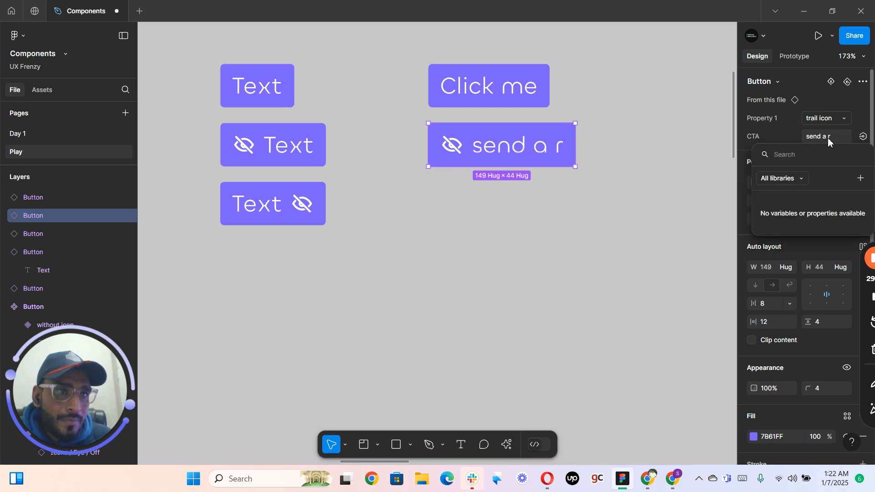
pyautogui.press('Escape')
pyautogui.click(839, 136)
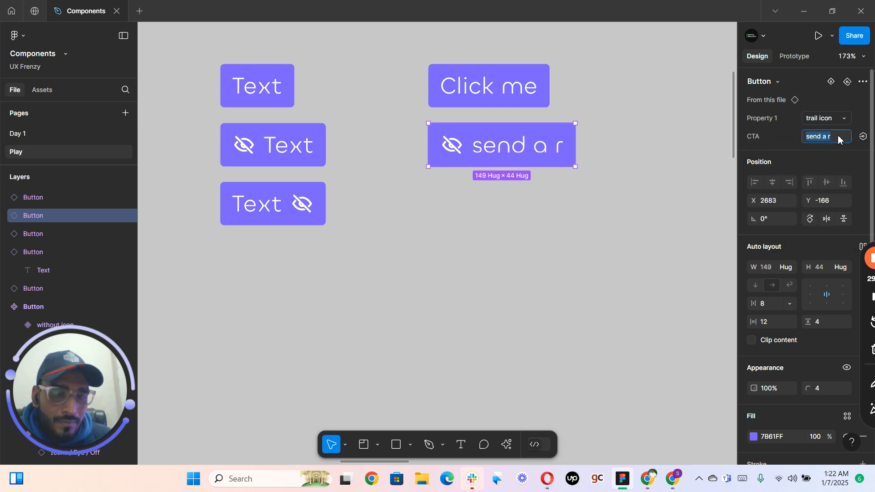
pyautogui.click(838, 137)
pyautogui.press('BackSpace')
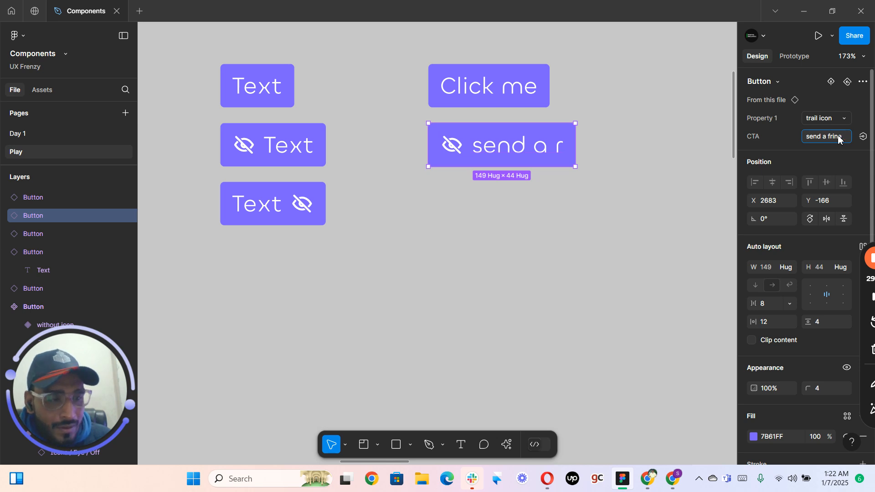
pyautogui.write('fr')
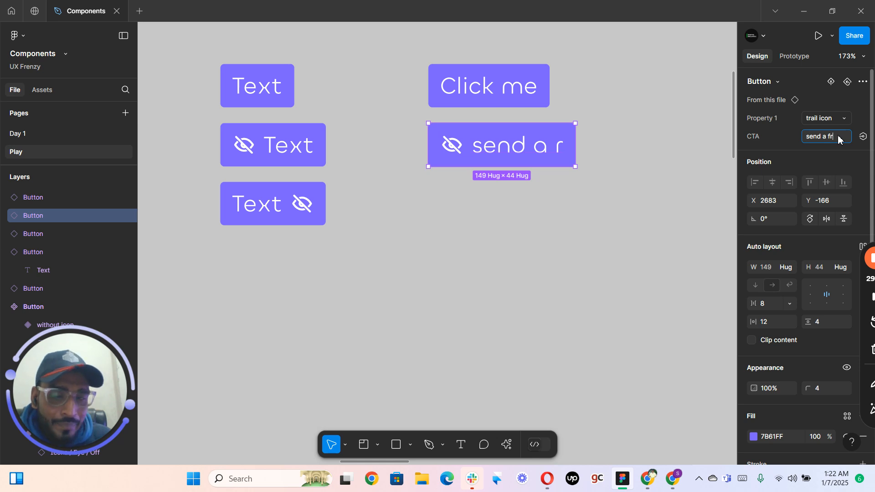
pyautogui.write('ond request')
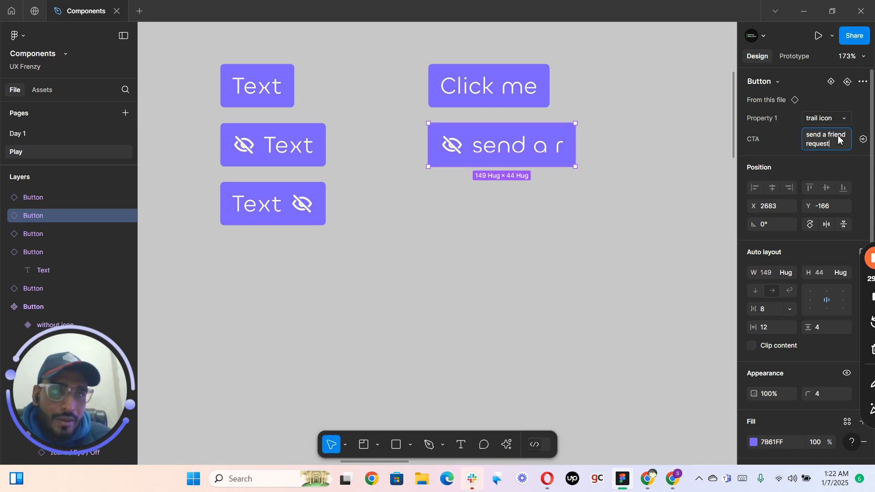
pyautogui.press('Return')
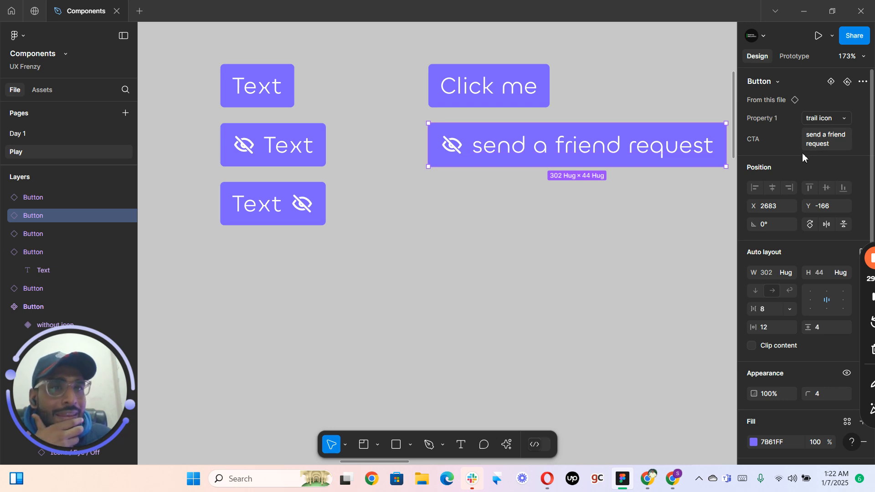
# - Switch Property 1 of the "send a friend request" instance to "leading icon"
pyautogui.click(506, 185)
pyautogui.moveTo(564, 183); pyautogui.dragTo(305, 173)
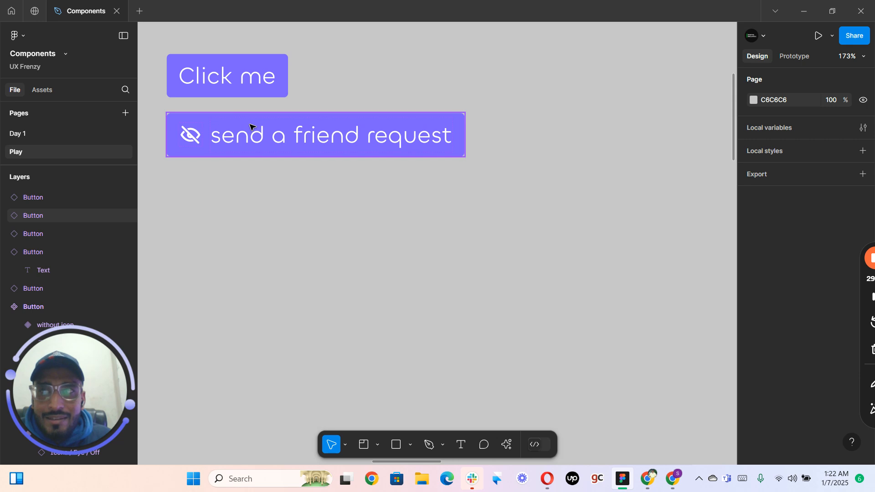
pyautogui.click(294, 138)
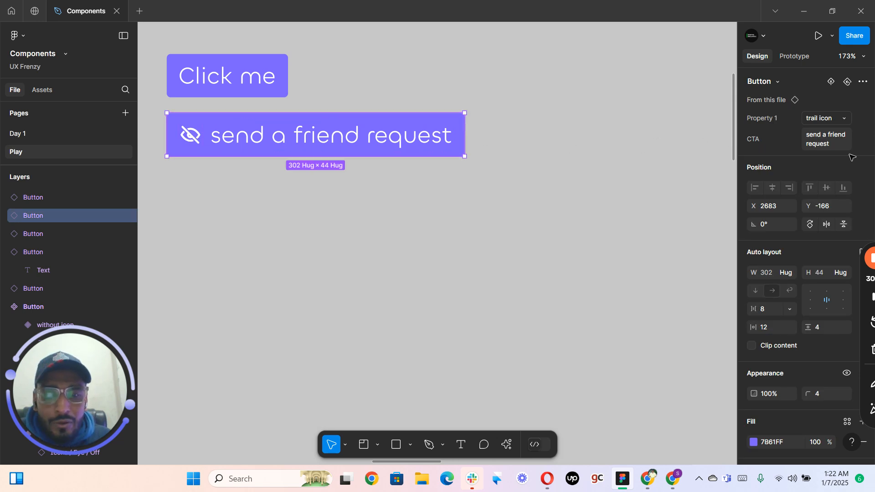
pyautogui.click(827, 120)
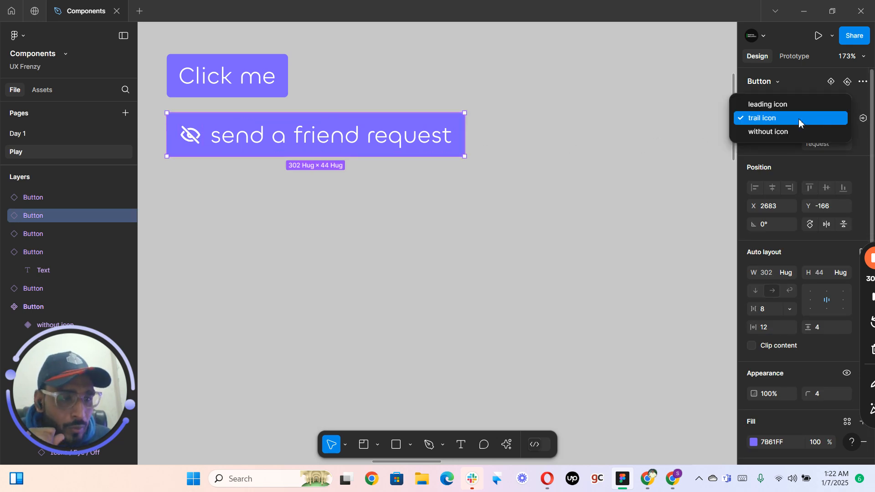
pyautogui.click(783, 108)
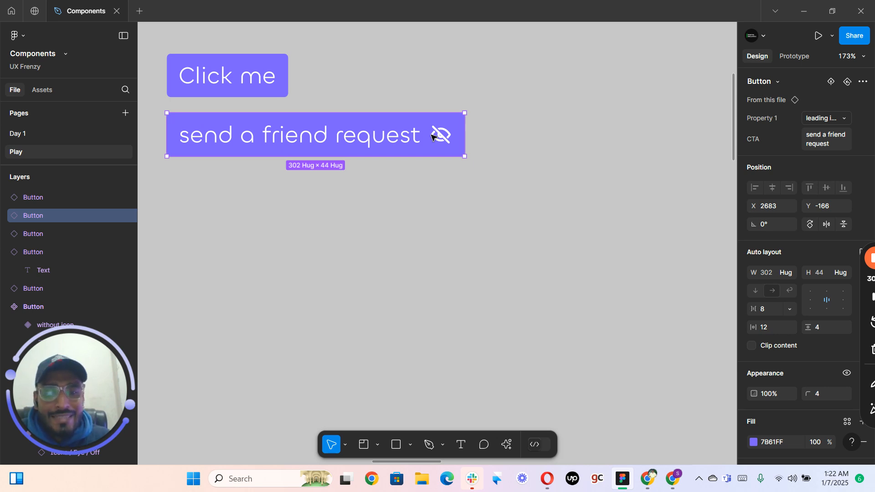
# - Open the instance swap list for the eye-off icon in the "send a friend request" button and go up to the Icons group
pyautogui.hscroll(-3, 469, 184)
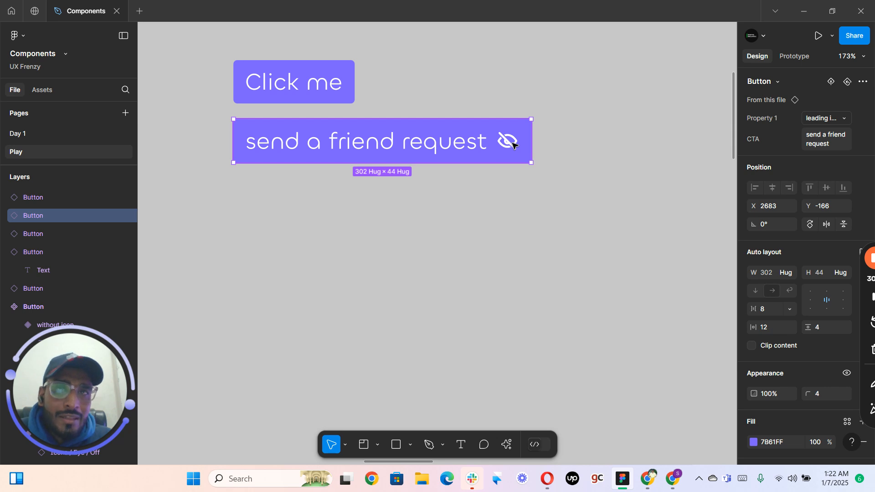
pyautogui.click(512, 144)
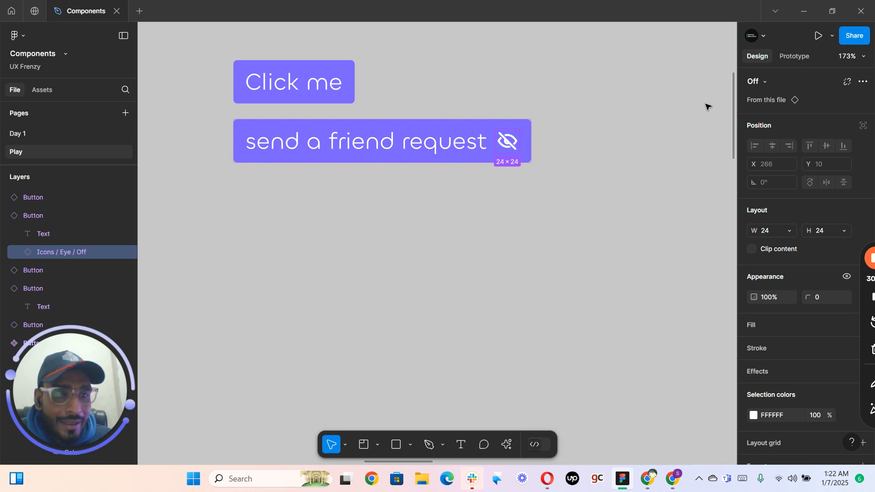
pyautogui.click(766, 82)
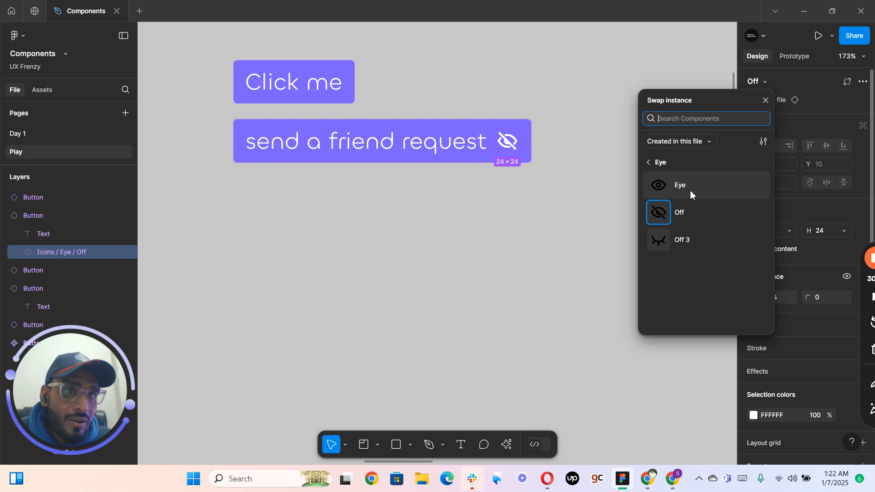
pyautogui.click(667, 162)
pyautogui.scroll(-2, 687, 244)
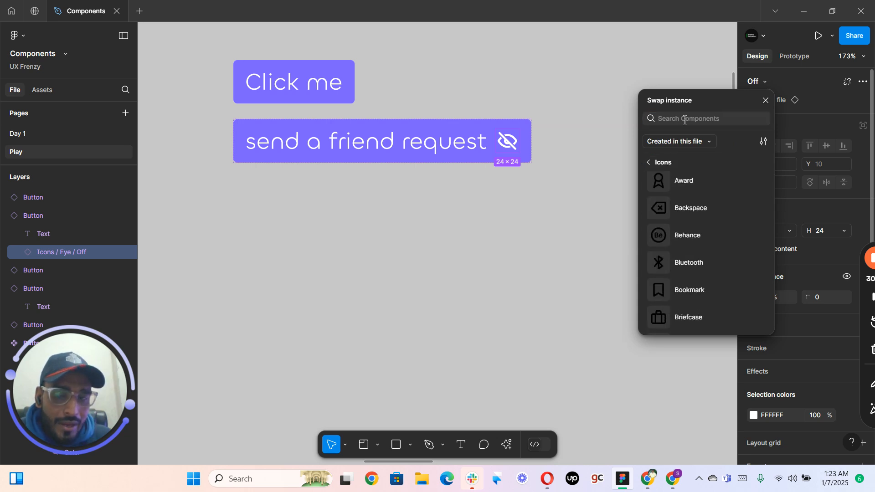
# - Search the swap list for "user" and clear the search
pyautogui.press('s')
pyautogui.press('r')
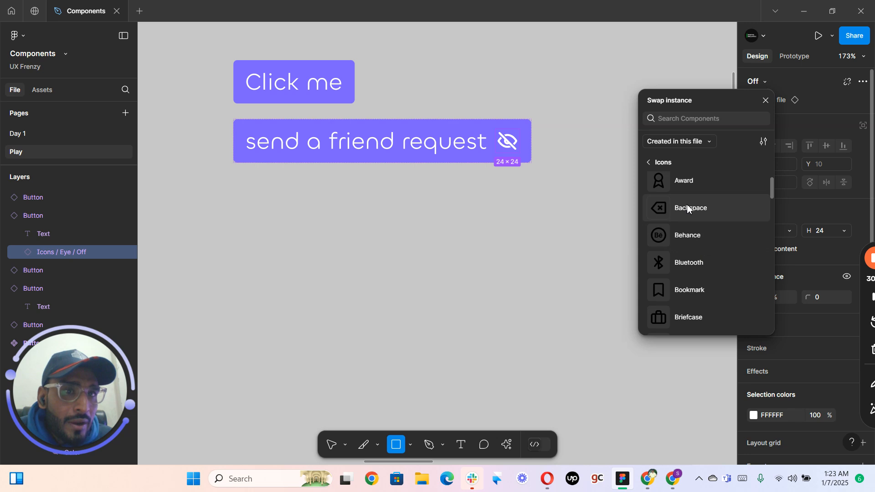
pyautogui.click(699, 120)
pyautogui.write('user')
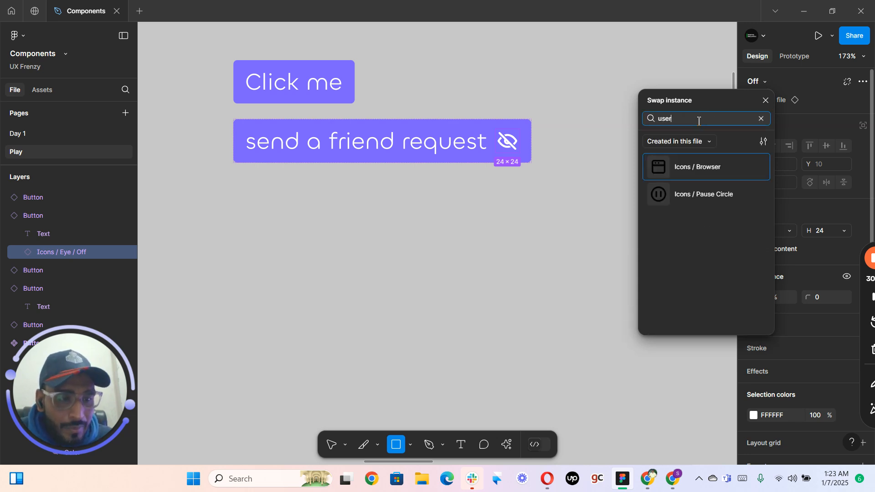
pyautogui.press('BackSpace')
pyautogui.press('BackSpace')
pyautogui.press('BackSpace')
pyautogui.press('BackSpace')
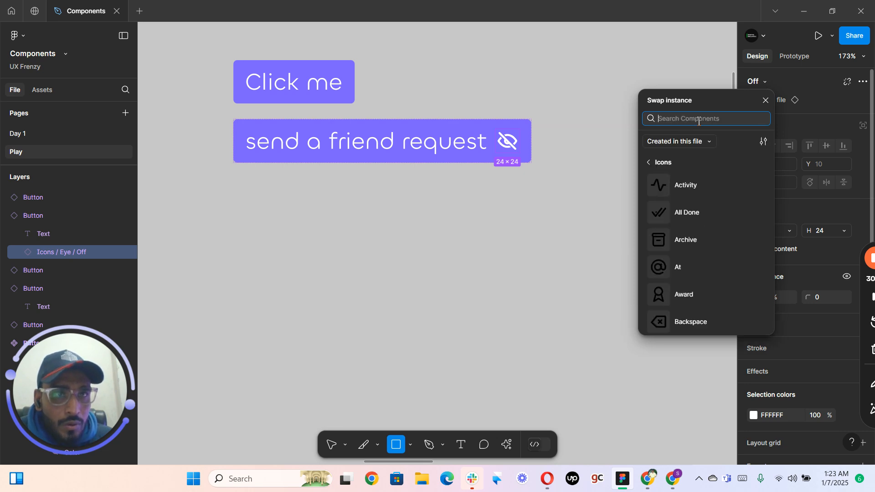
pyautogui.write('user')
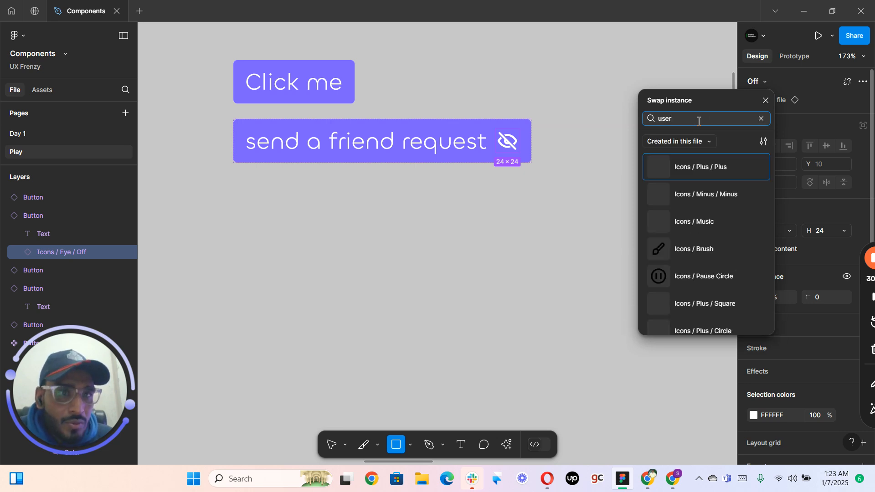
pyautogui.press('BackSpace')
pyautogui.press('BackSpace')
pyautogui.press('BackSpace')
pyautogui.press('BackSpace')
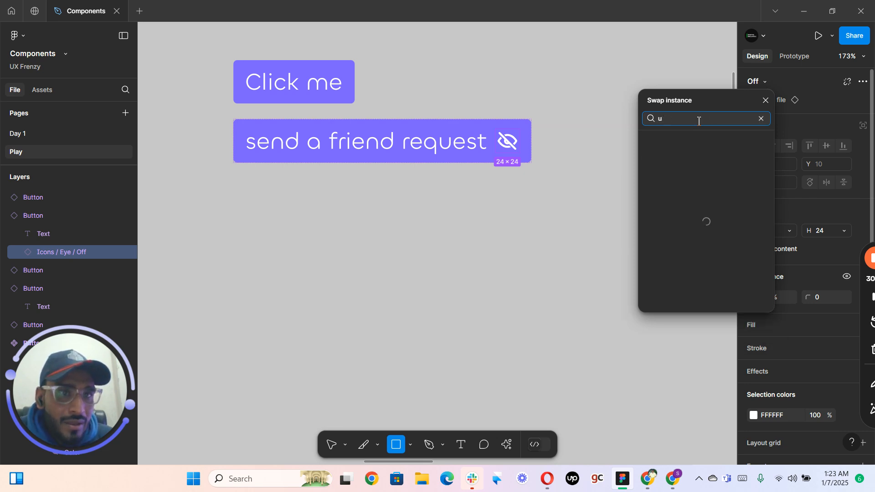
# - Swap the eye-off icon in the "send a friend request" button for the Heart icon
pyautogui.scroll(-7, 697, 300)
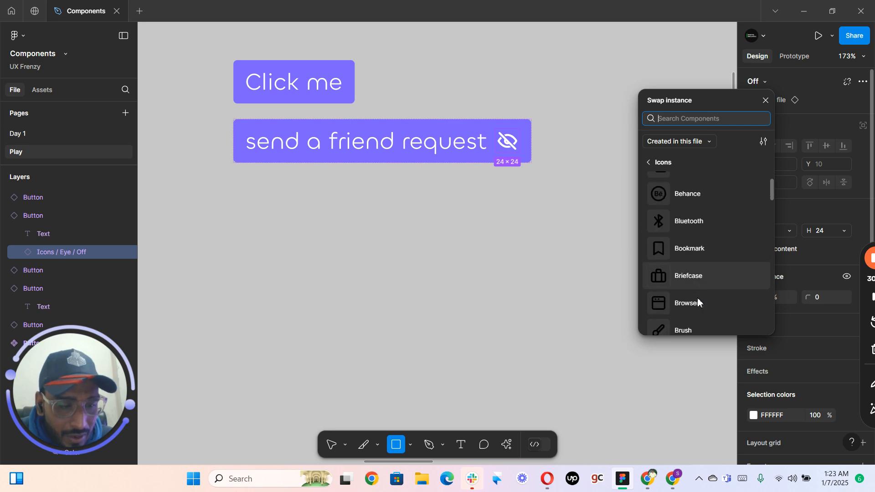
pyautogui.scroll(-6, 697, 300)
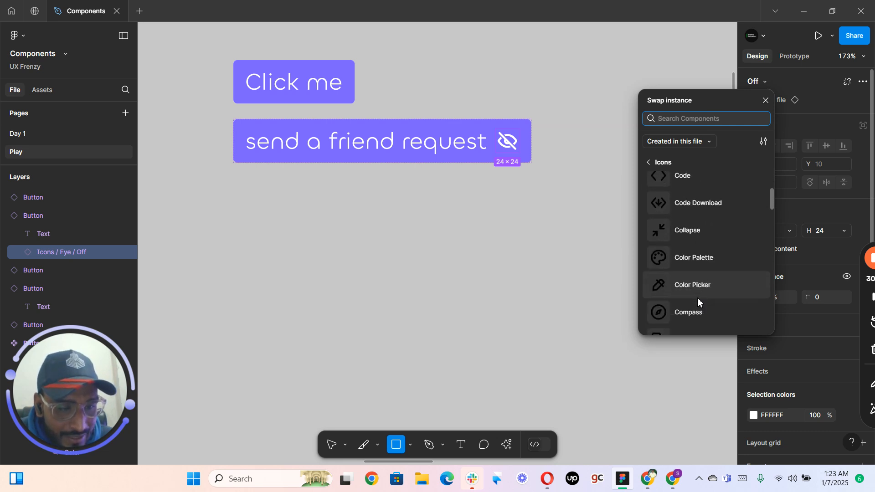
pyautogui.scroll(-5, 698, 300)
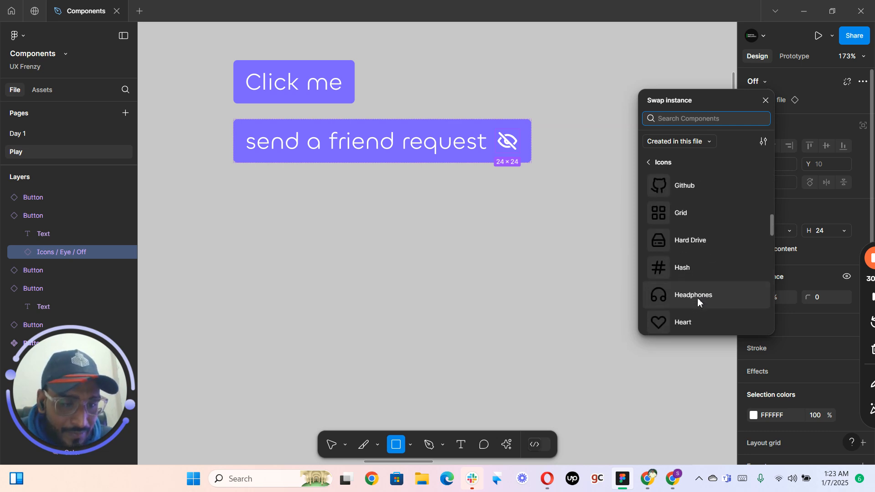
pyautogui.scroll(-1, 699, 301)
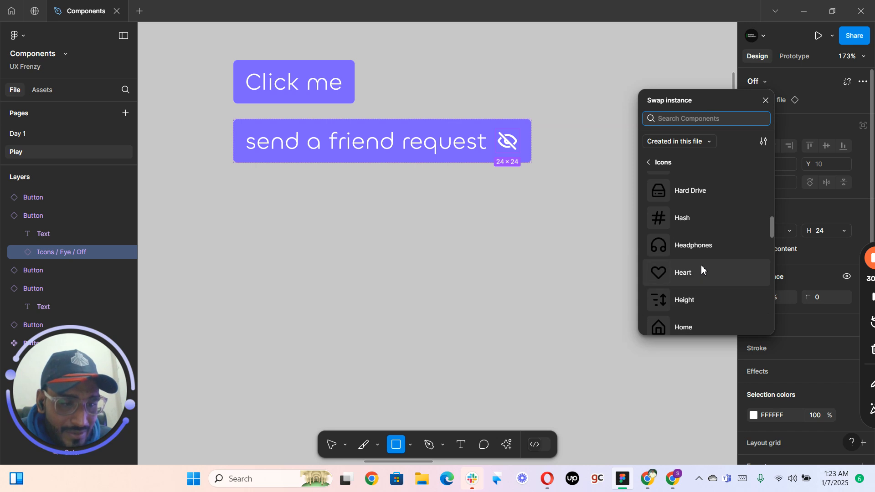
pyautogui.click(702, 275)
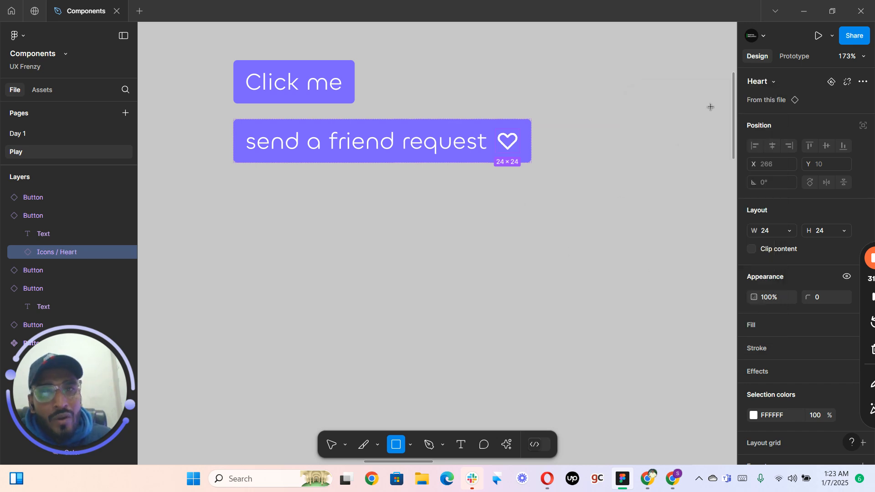
pyautogui.click(465, 267)
pyautogui.scroll(-1, 465, 268)
pyautogui.moveTo(233, 251); pyautogui.dragTo(679, 247)
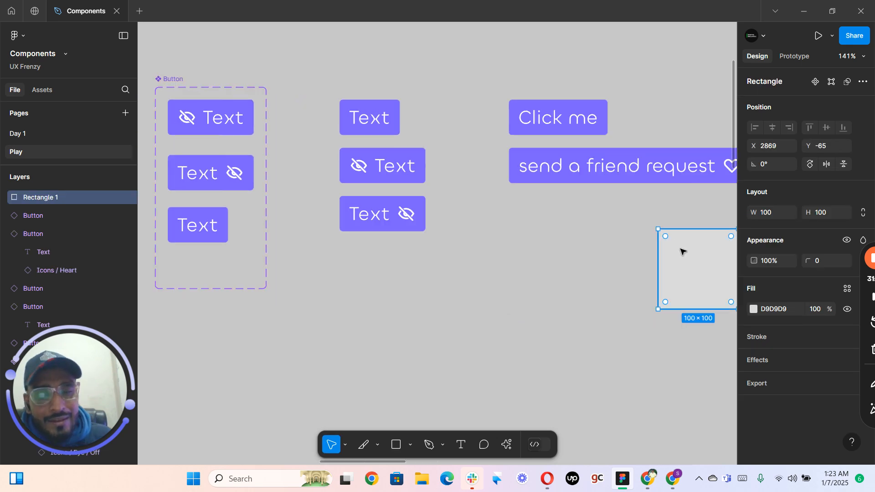
pyautogui.press('Delete')
# - Examine the icon component grid on the canvas and the Button component set with its instances
pyautogui.scroll(-2, 316, 319)
pyautogui.moveTo(316, 319); pyautogui.dragTo(433, 318)
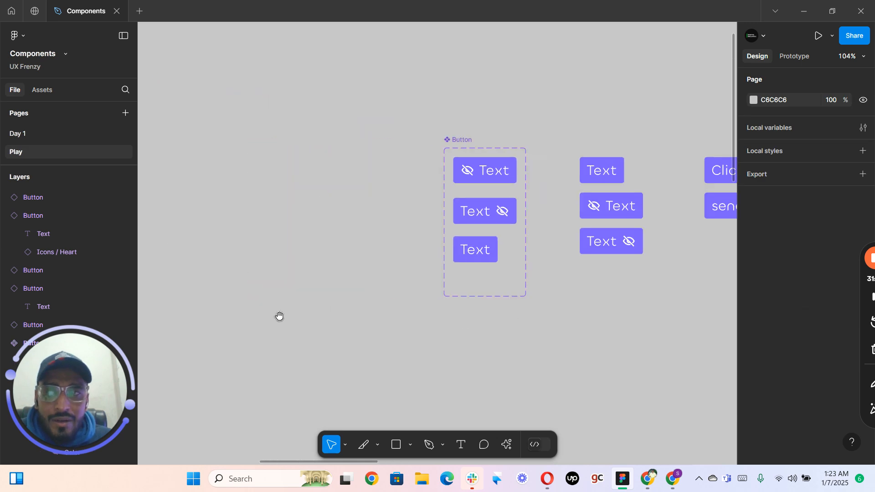
pyautogui.hscroll(-10, 392, 301)
pyautogui.scroll(-4, 507, 281)
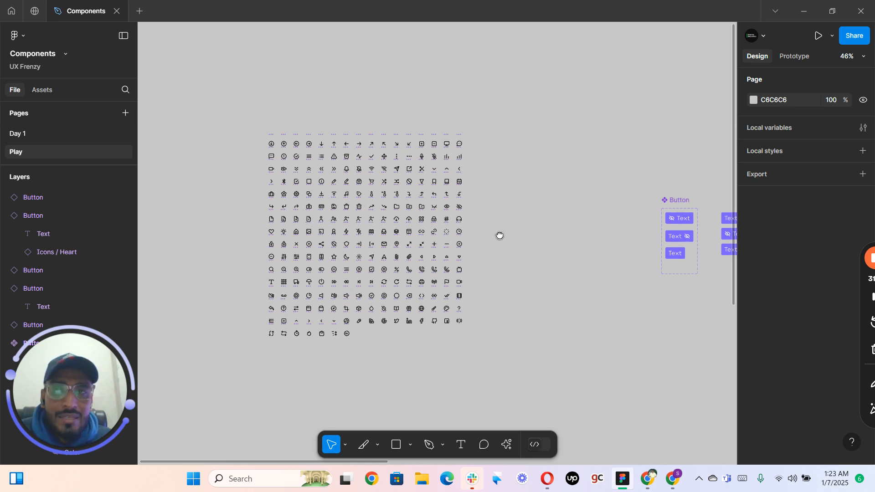
pyautogui.hscroll(2, 498, 236)
pyautogui.hscroll(3, 475, 242)
pyautogui.scroll(6, 395, 230)
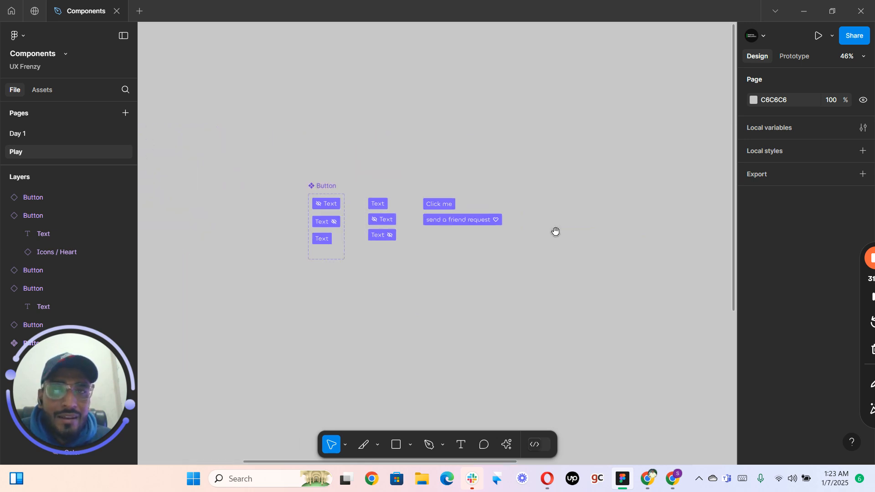
pyautogui.scroll(-1, 384, 236)
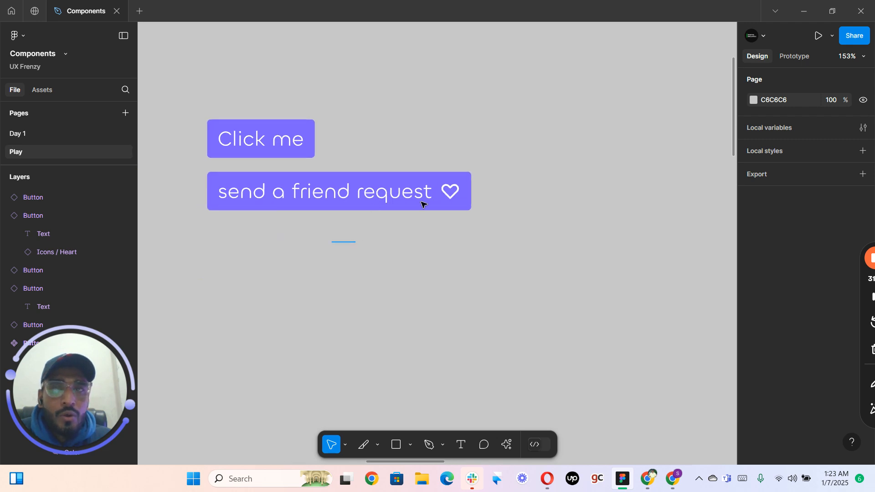
# - Set the CTA property of the button instance with the heart icon to "like"
pyautogui.click(313, 198)
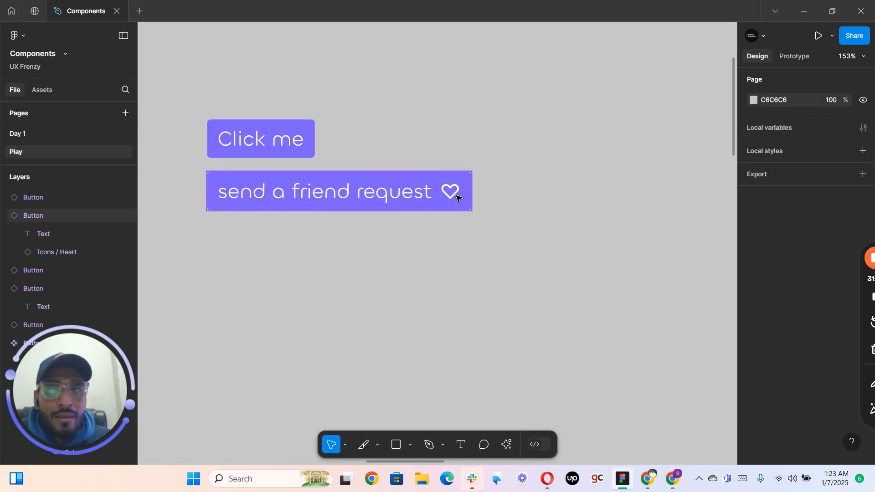
pyautogui.click(454, 197)
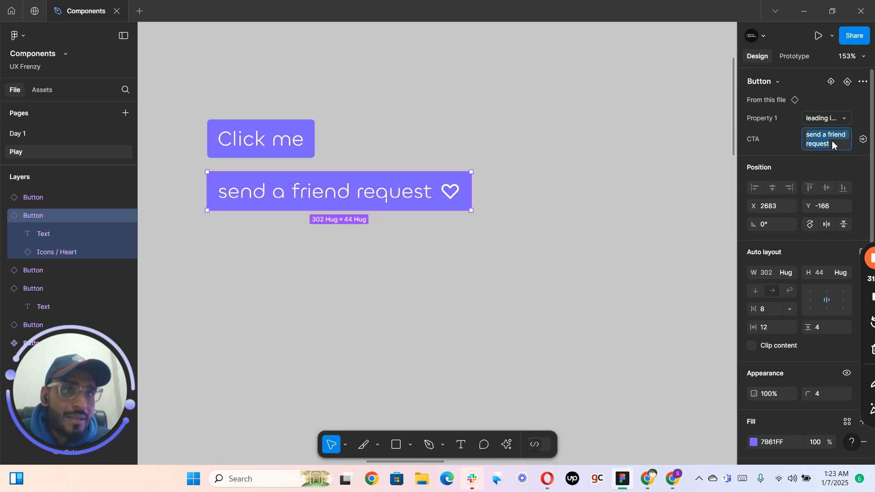
pyautogui.press('BackSpace')
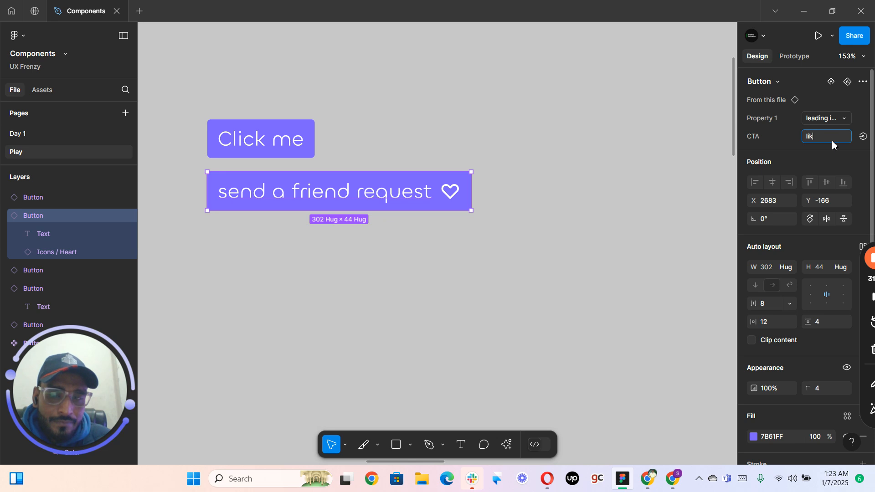
pyautogui.press('Return')
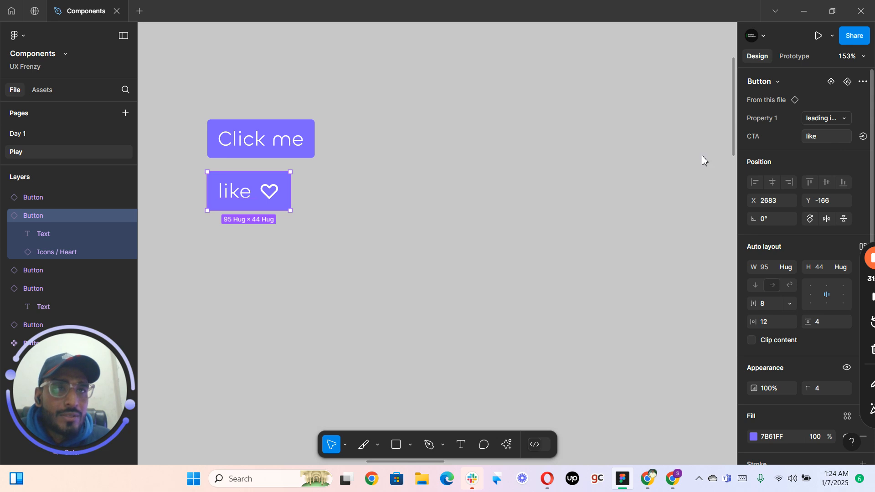
pyautogui.click(259, 271)
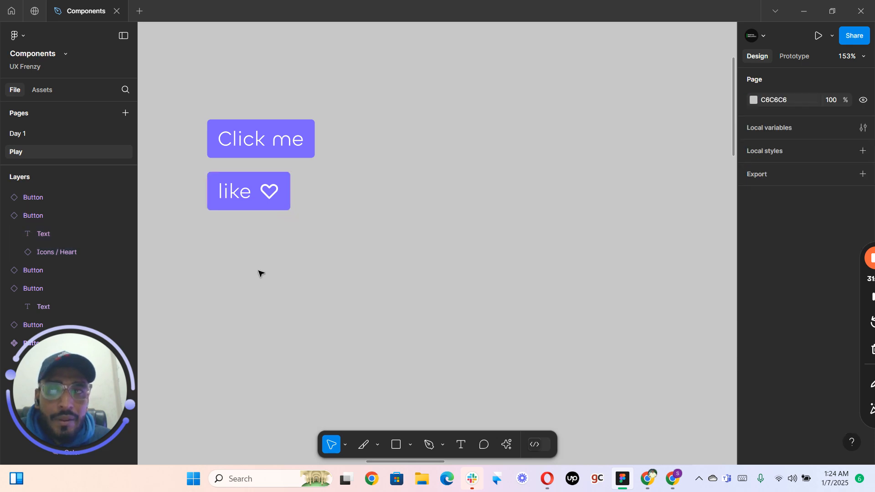
# - Create a boolean property on the Button component set with the name Boolean and the value True
pyautogui.scroll(-2, 228, 263)
pyautogui.moveTo(228, 264); pyautogui.dragTo(489, 246)
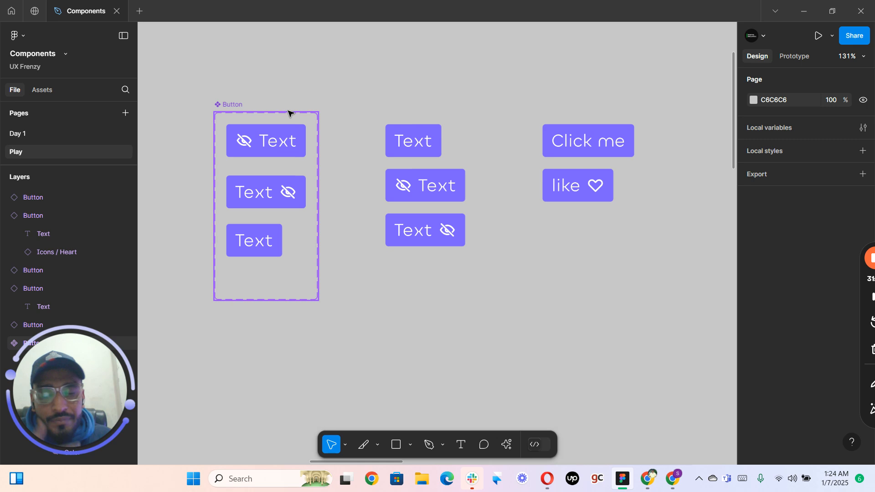
pyautogui.click(230, 102)
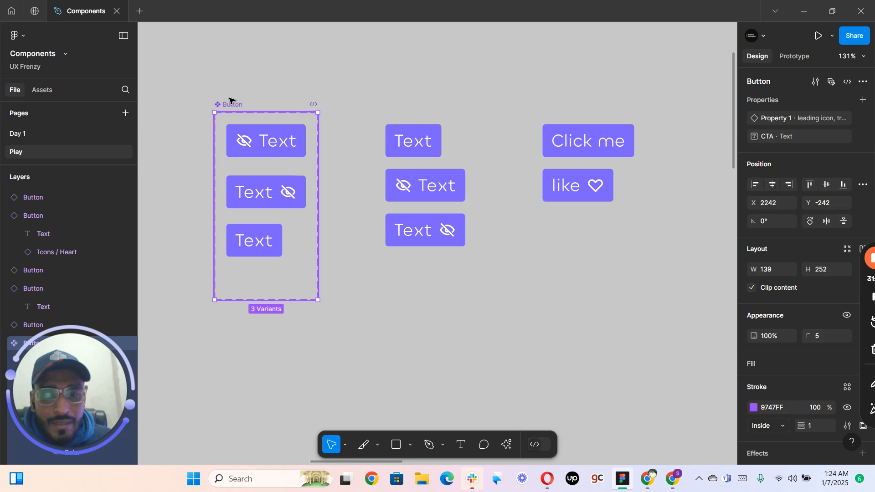
pyautogui.click(862, 99)
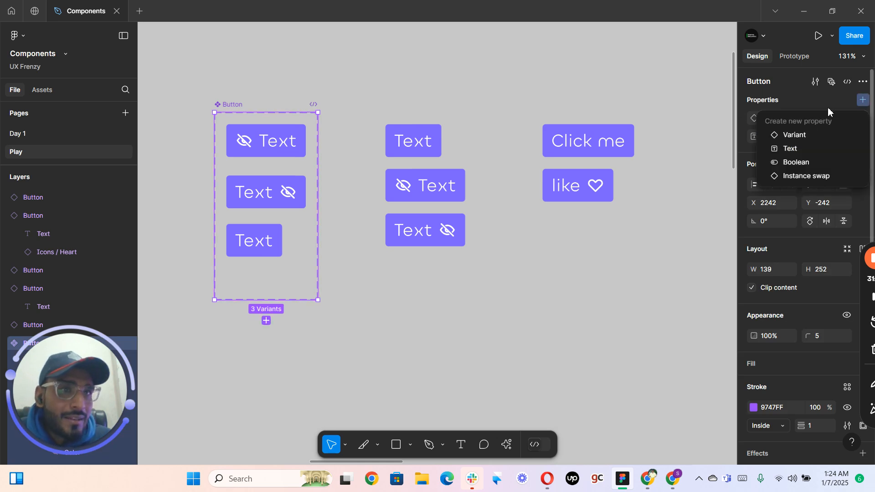
pyautogui.click(794, 162)
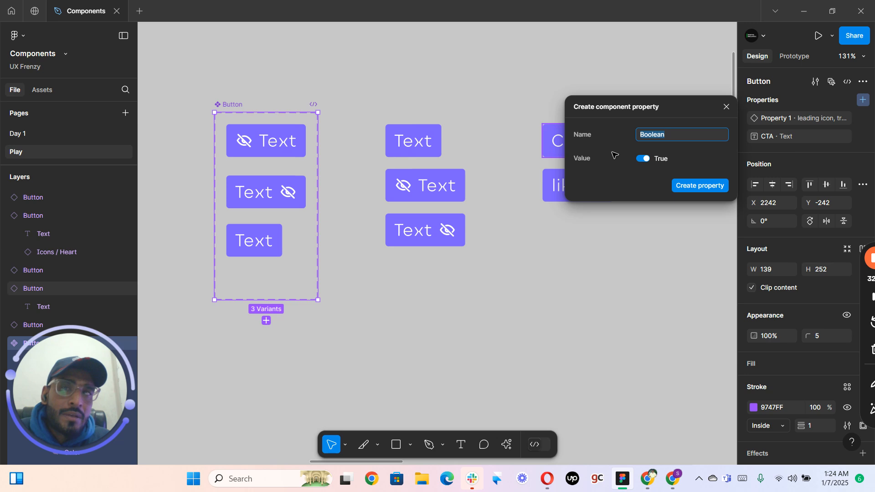
pyautogui.click(706, 185)
pyautogui.click(683, 184)
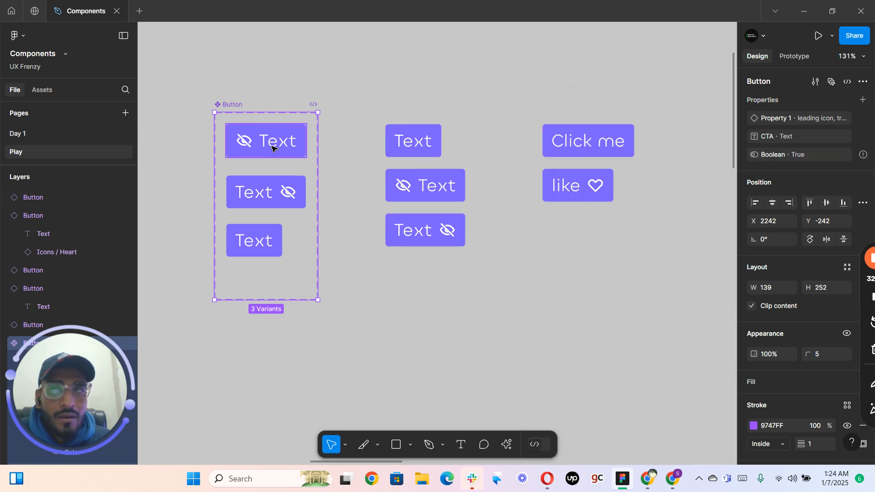
# - Inspect the property settings of the text layer in the "trail icon" variant, then deselect it
pyautogui.click(283, 151)
pyautogui.doubleClick(283, 151)
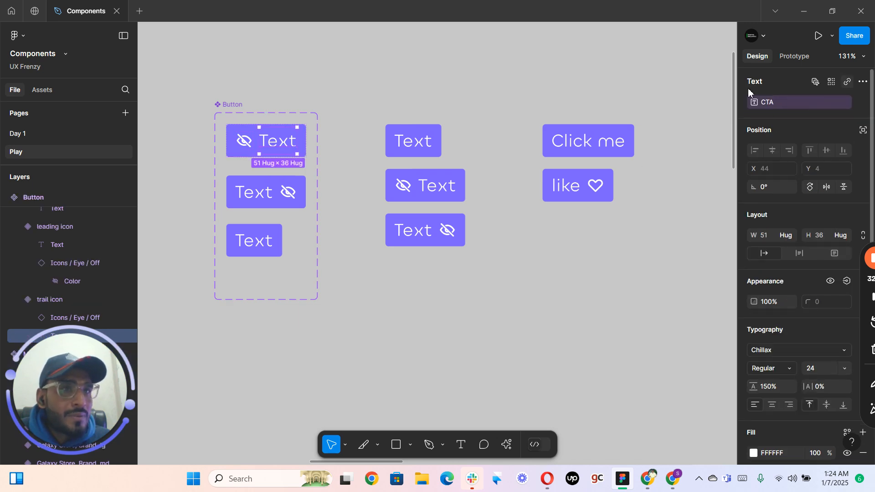
pyautogui.click(551, 276)
pyautogui.scroll(-1, 544, 265)
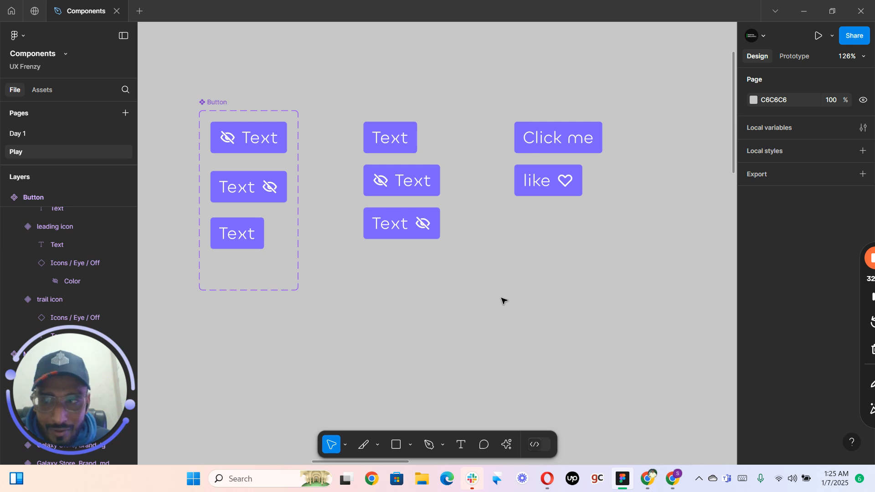
pyautogui.scroll(-5, 503, 299)
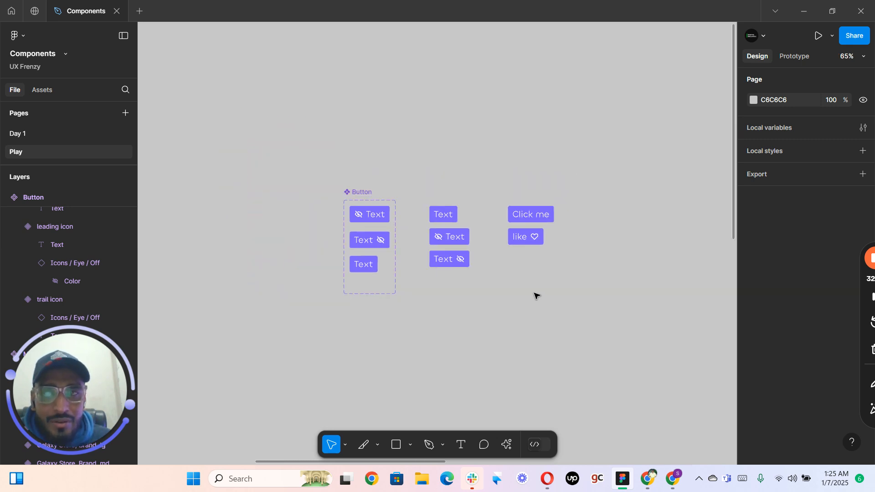
pyautogui.scroll(5, 482, 274)
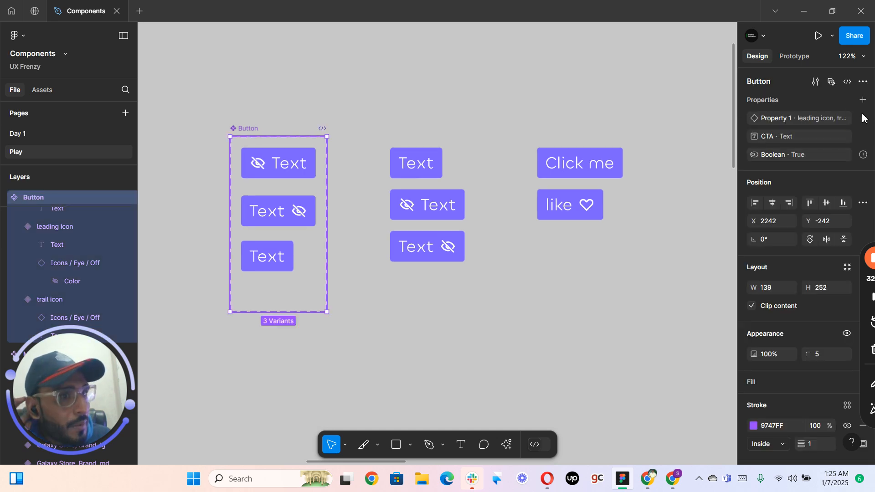
pyautogui.click(862, 100)
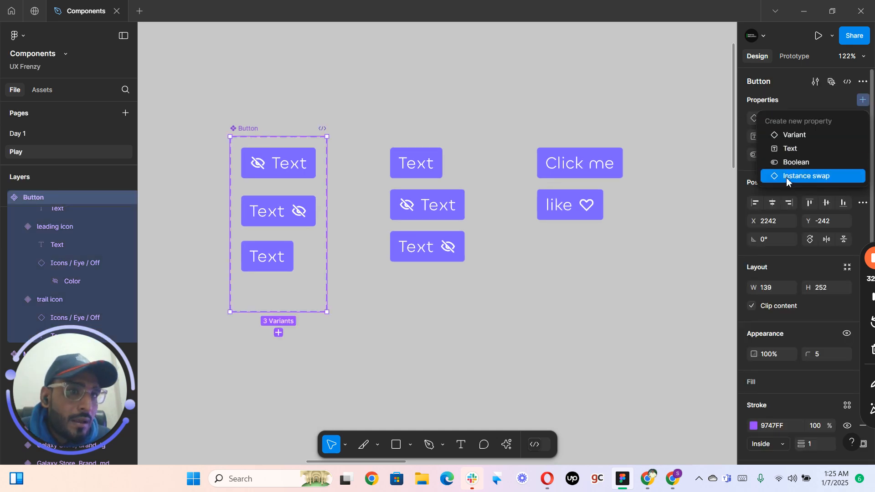
pyautogui.click(787, 177)
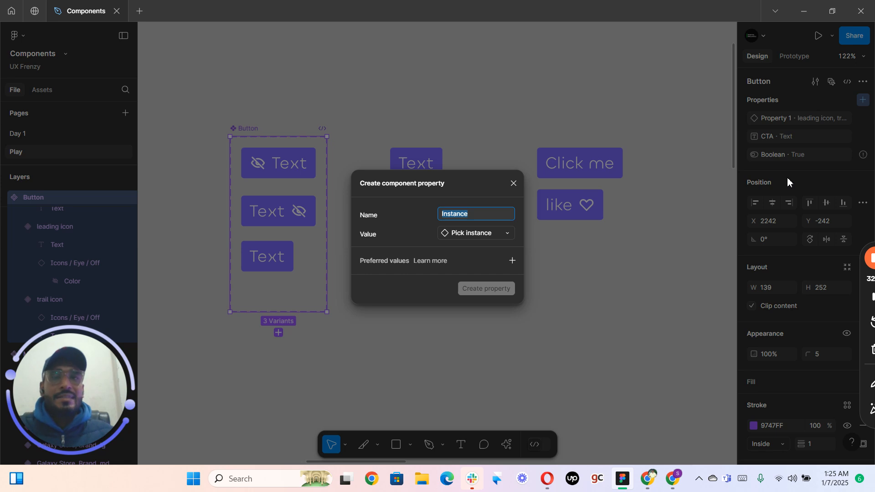
pyautogui.click(477, 234)
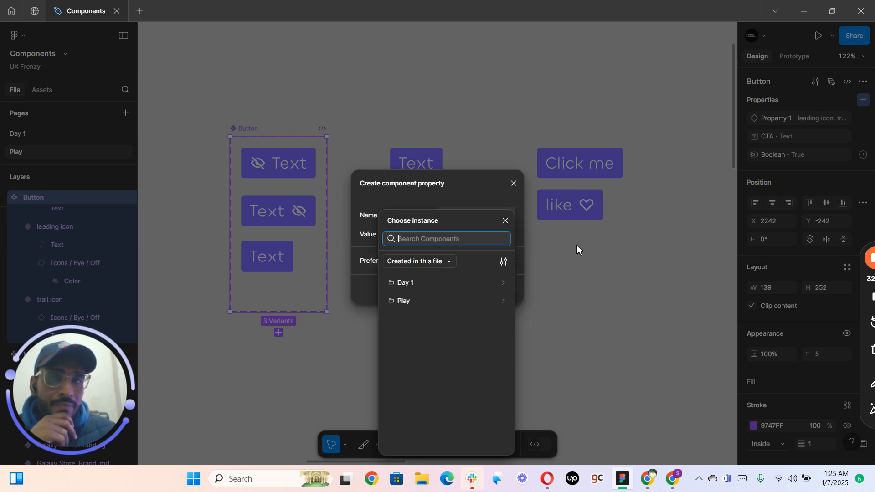
pyautogui.click(553, 236)
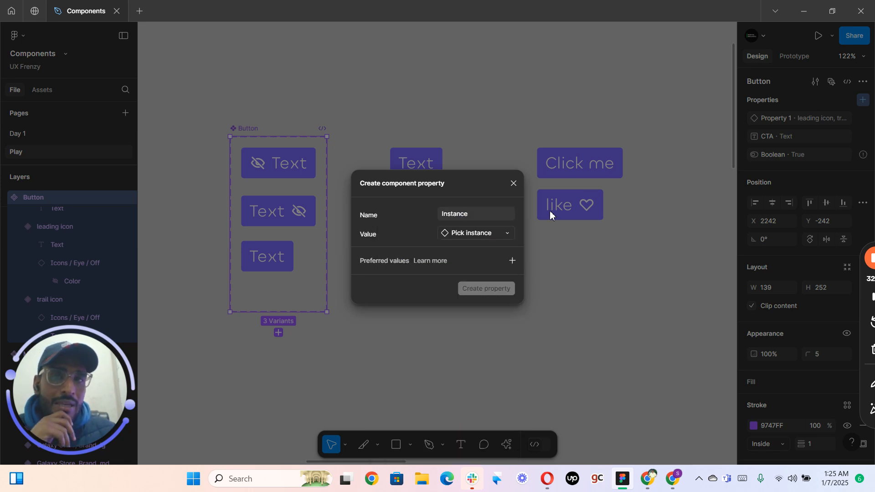
pyautogui.click(513, 184)
pyautogui.click(556, 230)
# - Create an instance swap property named Instance with the value Off from the eye-off icon in the "trail icon" variant
pyautogui.hscroll(3, 565, 228)
pyautogui.scroll(5, 519, 248)
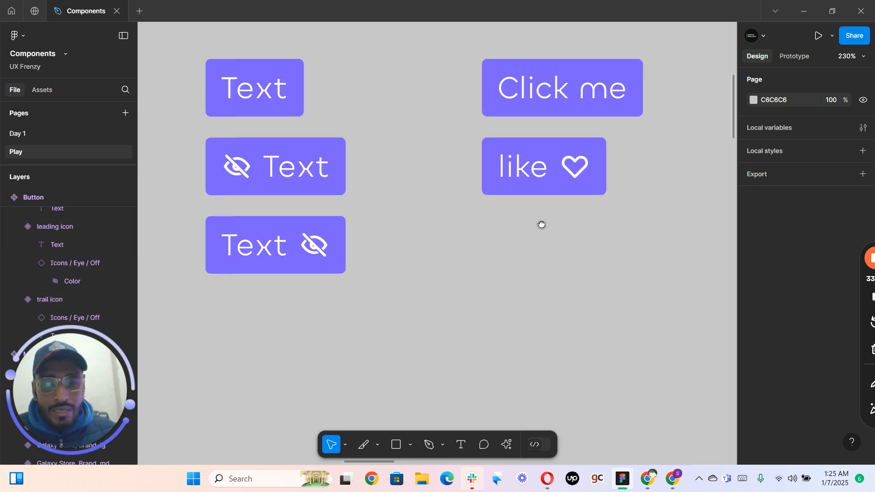
pyautogui.hscroll(-6, 456, 233)
pyautogui.scroll(3, 413, 243)
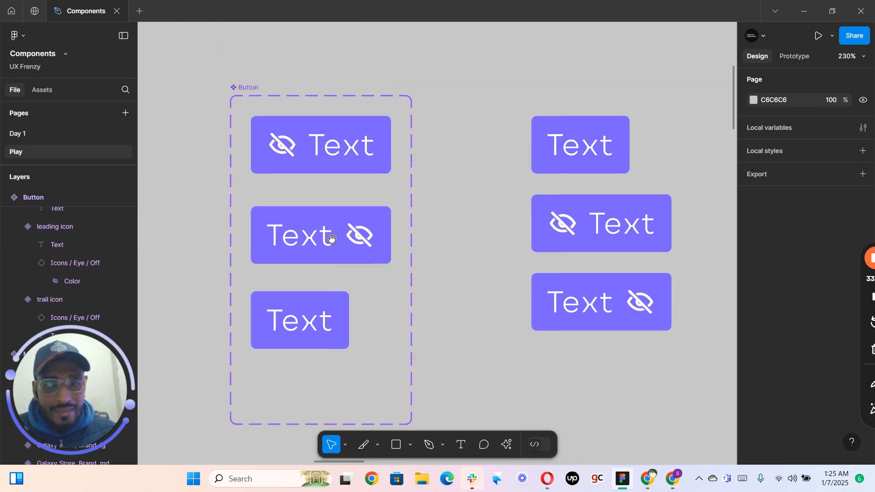
pyautogui.click(285, 157)
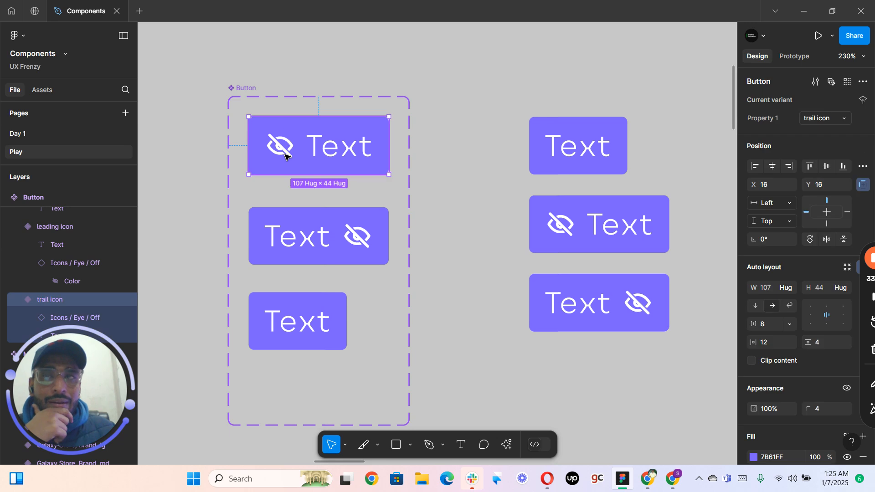
pyautogui.doubleClick(287, 147)
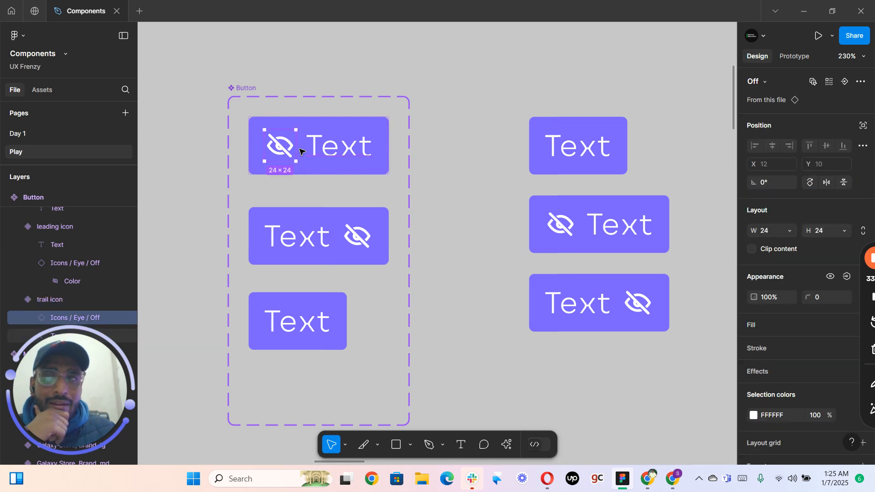
pyautogui.press('Tab')
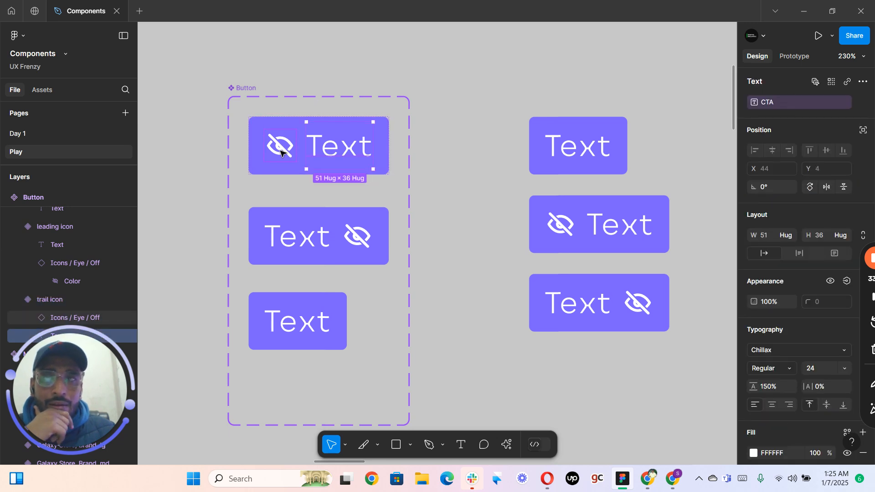
pyautogui.click(281, 152)
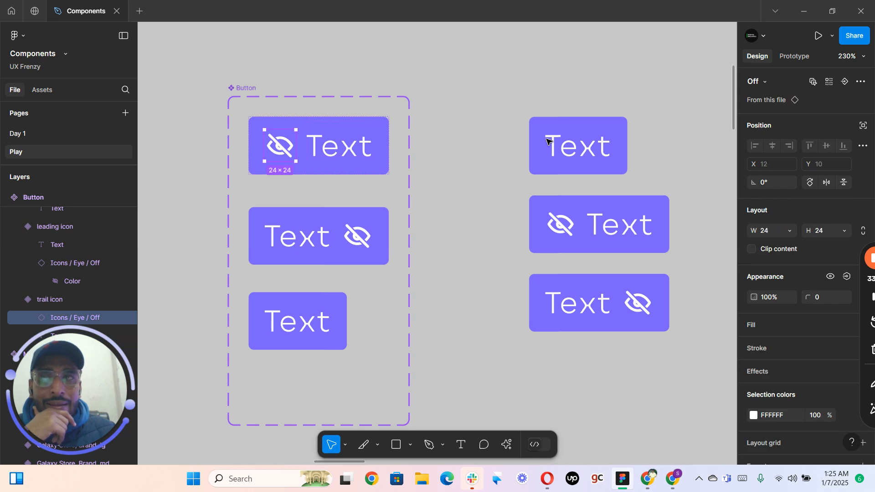
pyautogui.click(845, 83)
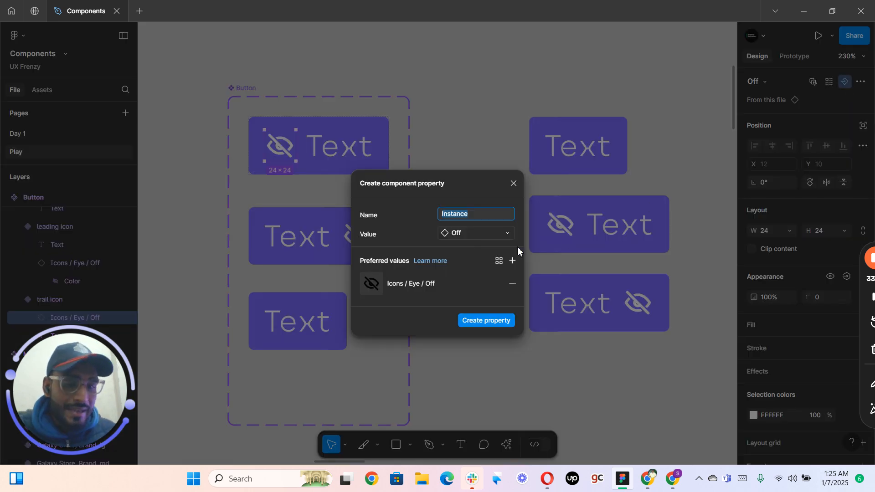
pyautogui.click(462, 233)
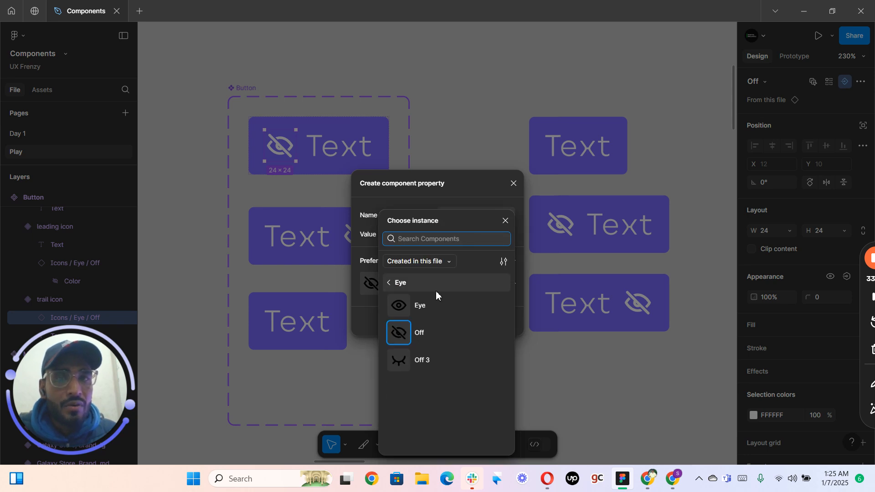
pyautogui.click(505, 220)
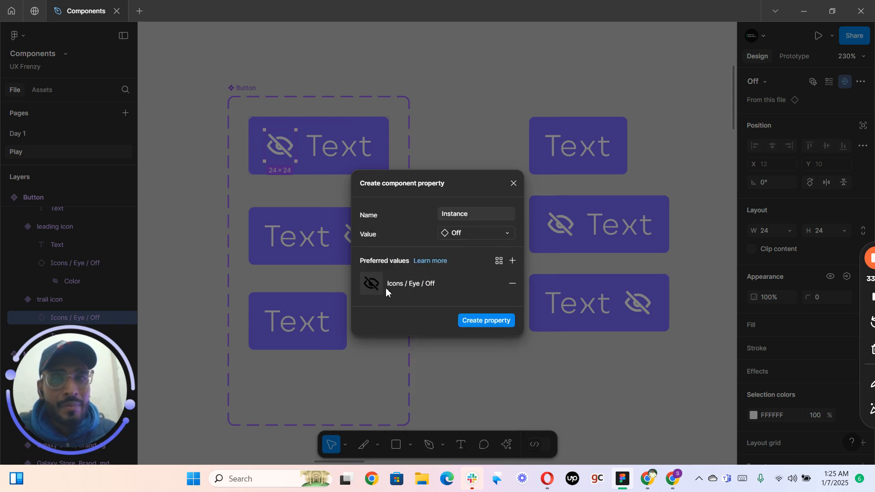
pyautogui.click(495, 324)
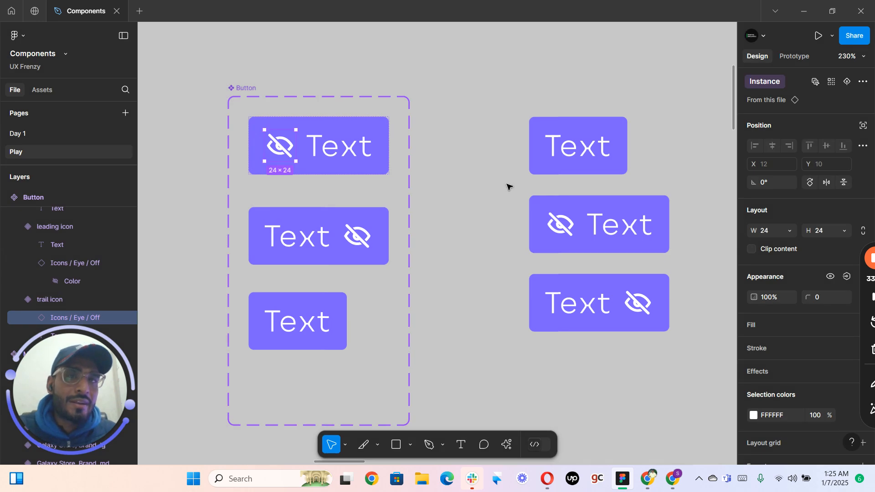
# - Place a new instance of the "trail icon" button variant below the existing column of button instances
pyautogui.click(368, 135)
pyautogui.moveTo(637, 396); pyautogui.dragTo(660, 368)
pyautogui.scroll(-5, 473, 274)
pyautogui.hscroll(3, 474, 274)
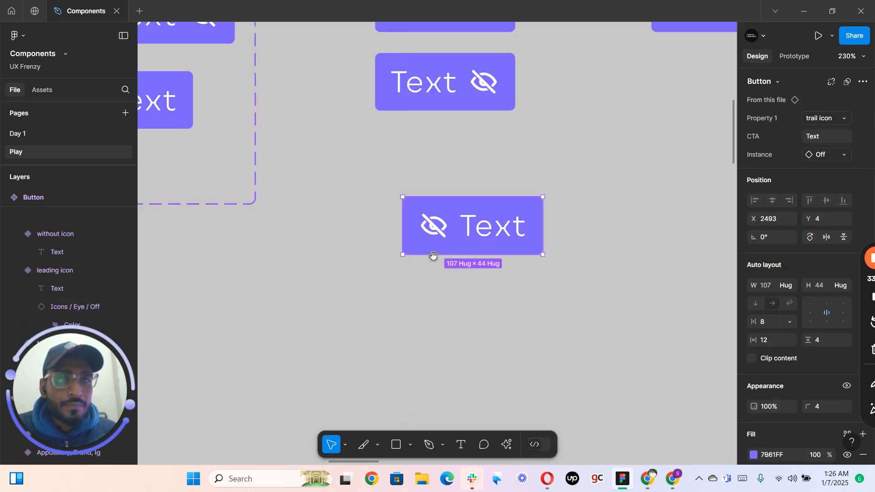
# - Swap the icon nested in the new button instance to Eye and deselect it
pyautogui.doubleClick(426, 227)
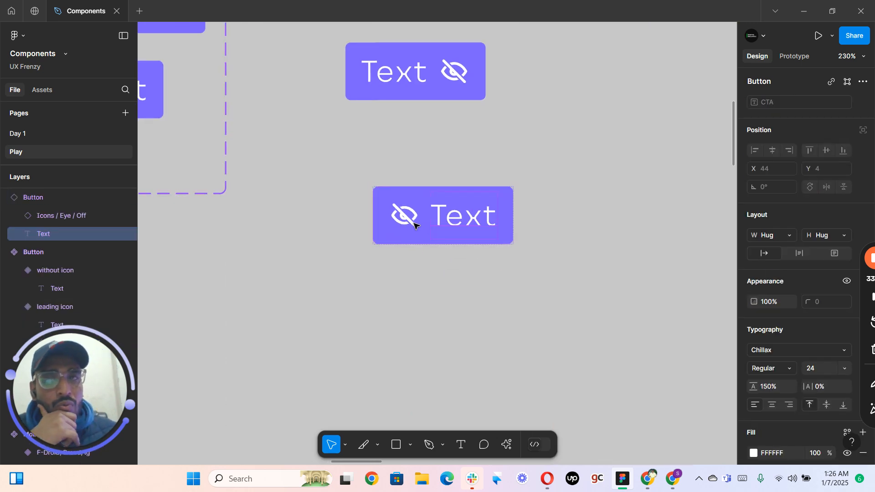
pyautogui.click(413, 224)
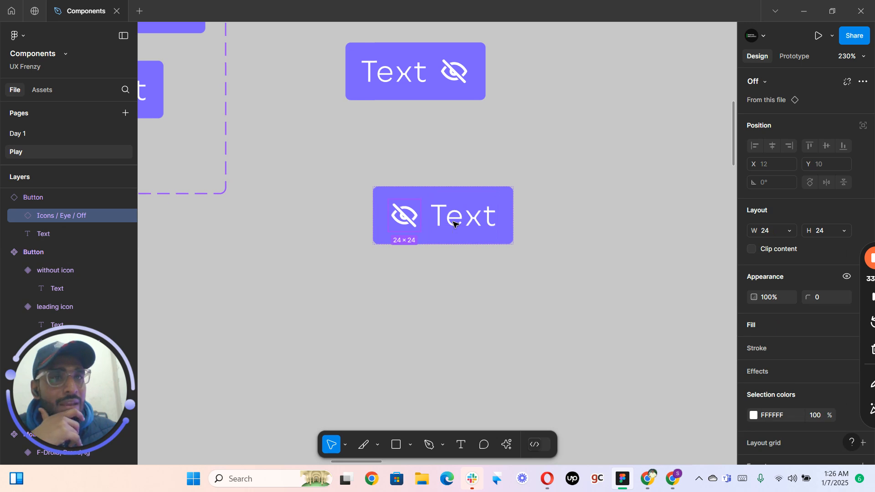
pyautogui.doubleClick(408, 226)
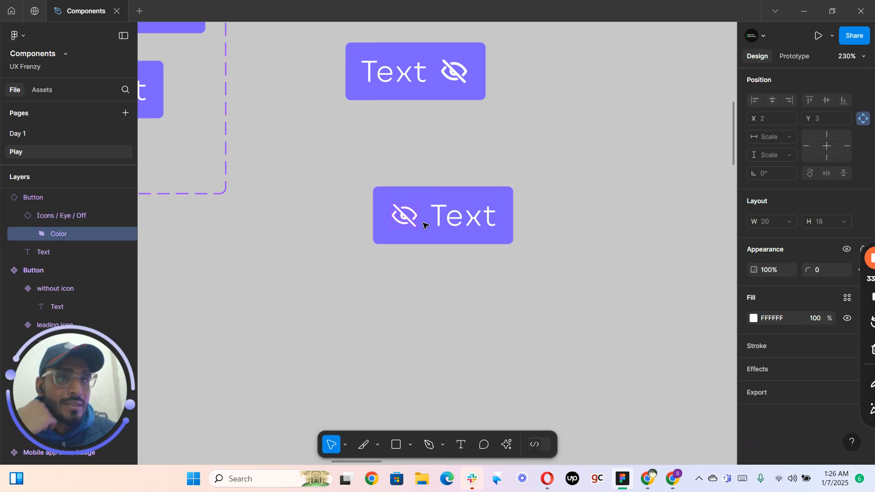
pyautogui.click(457, 221)
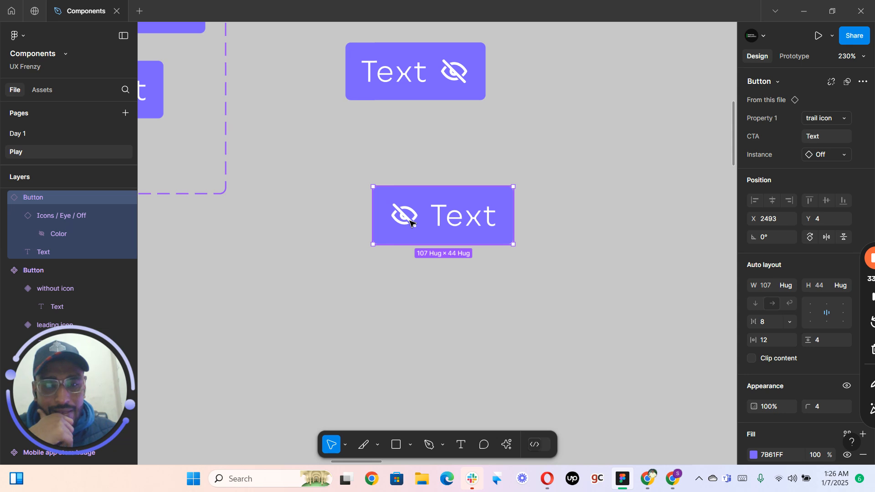
pyautogui.click(80, 236)
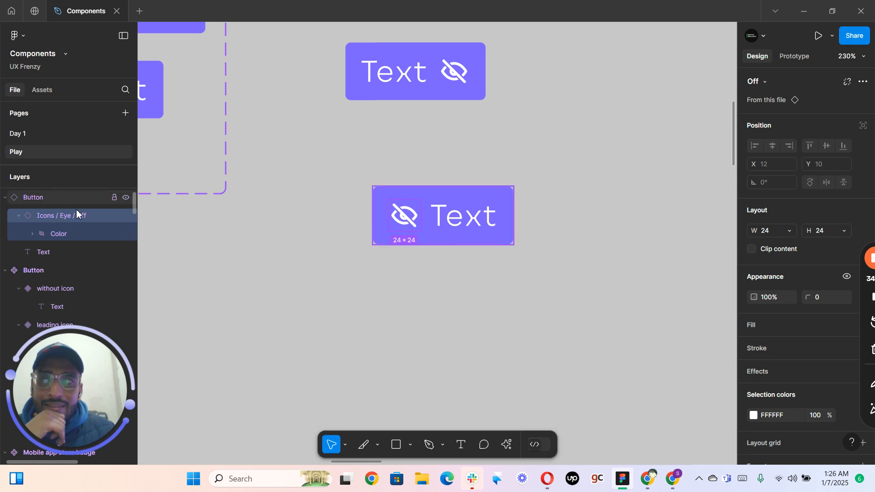
pyautogui.hotkey('shift', 'Return')
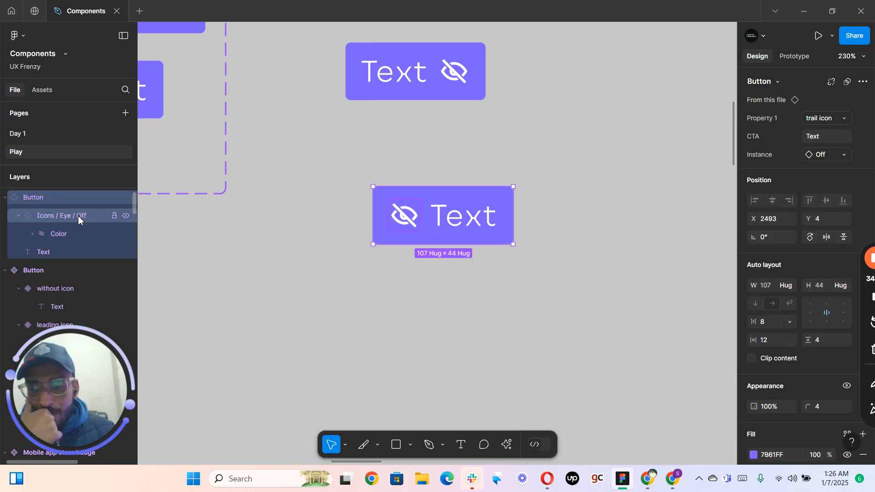
pyautogui.click(57, 217)
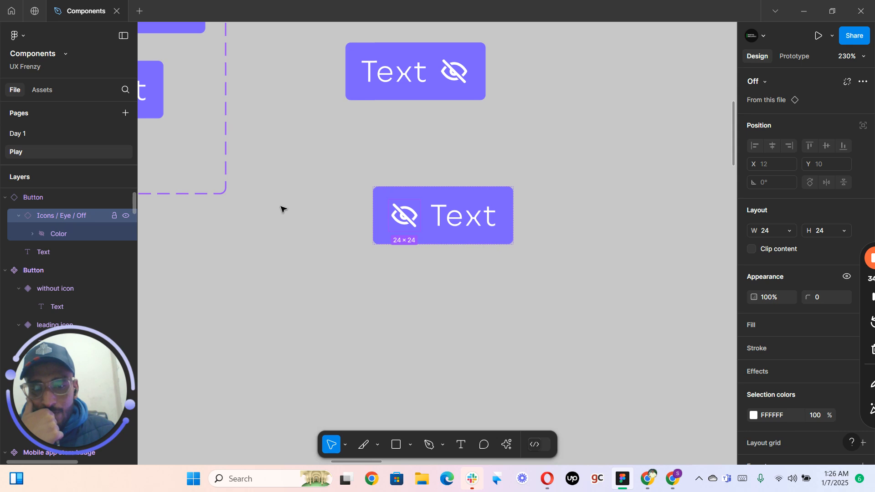
pyautogui.click(768, 81)
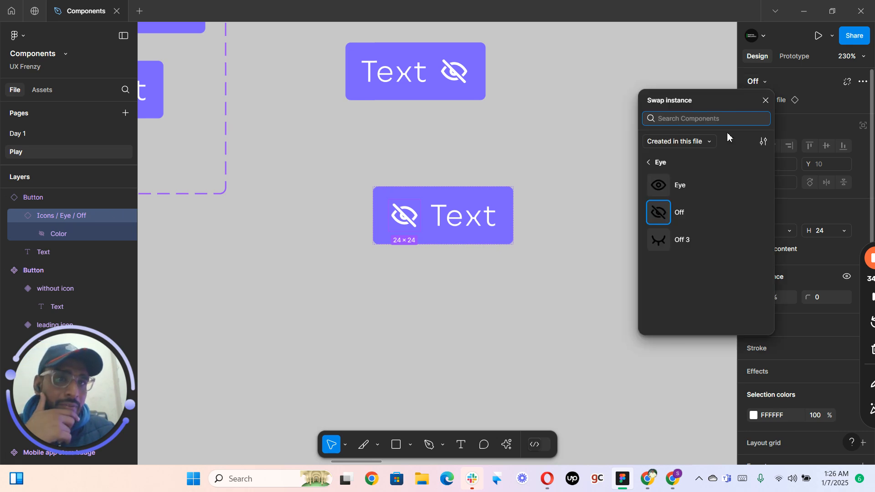
pyautogui.click(701, 195)
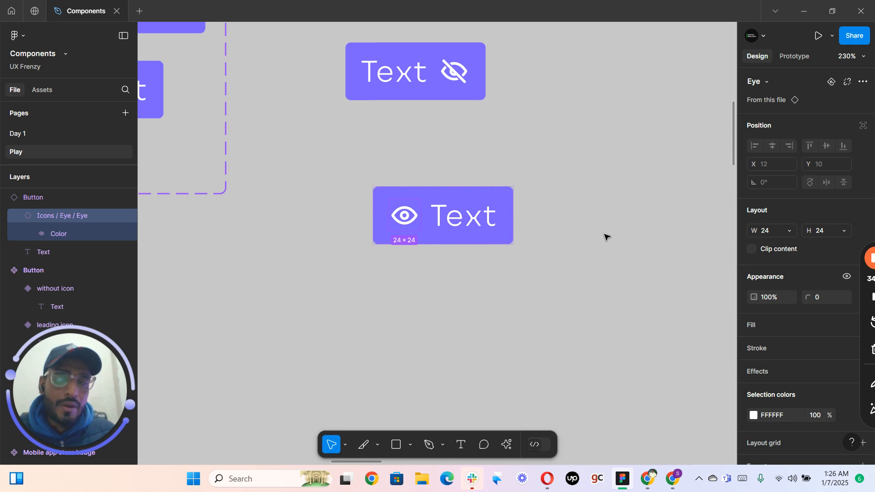
pyautogui.click(589, 220)
# - Paste a copy of the Button instance and inspect the Instance property of the Button component set
pyautogui.scroll(-3, 589, 220)
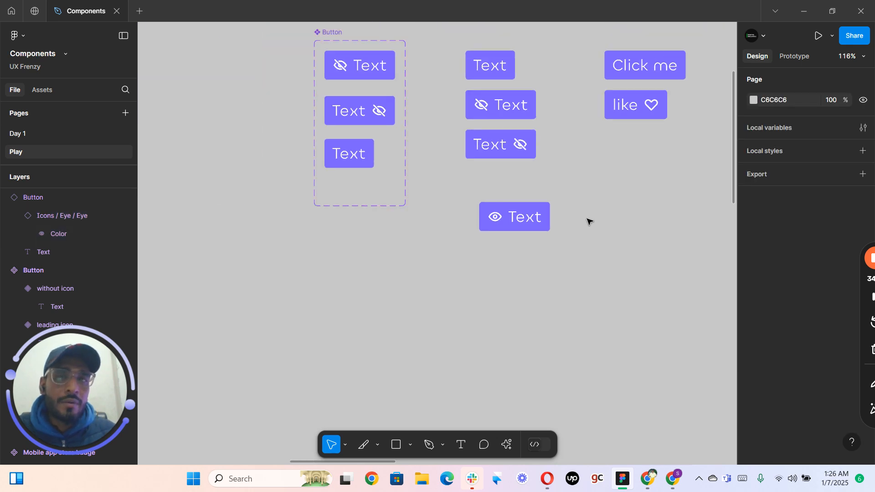
pyautogui.scroll(-3, 587, 221)
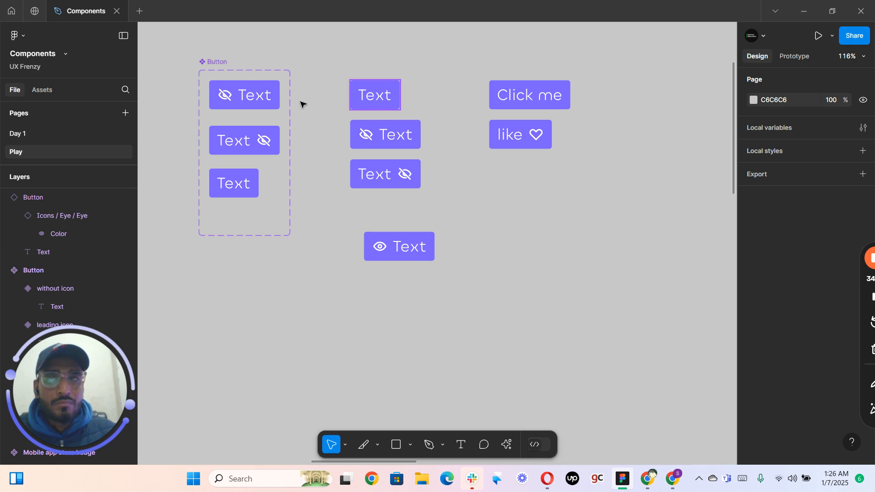
pyautogui.hotkey('ctrl', 'v')
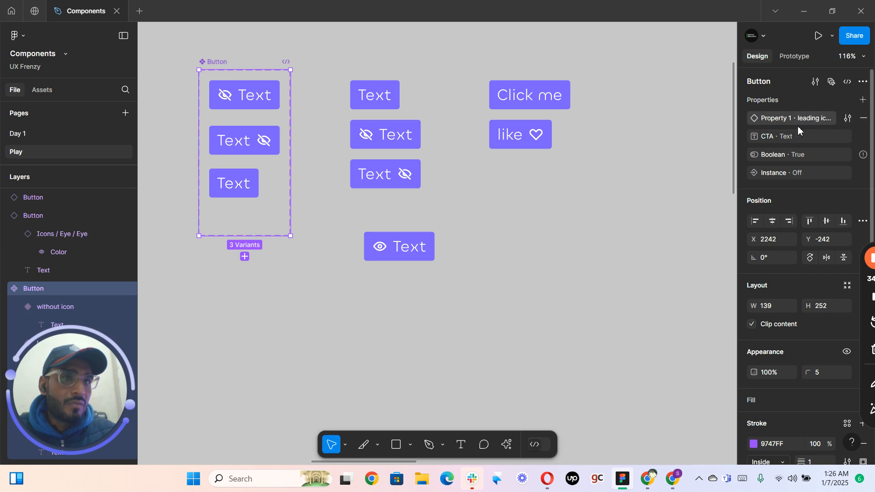
pyautogui.doubleClick(766, 176)
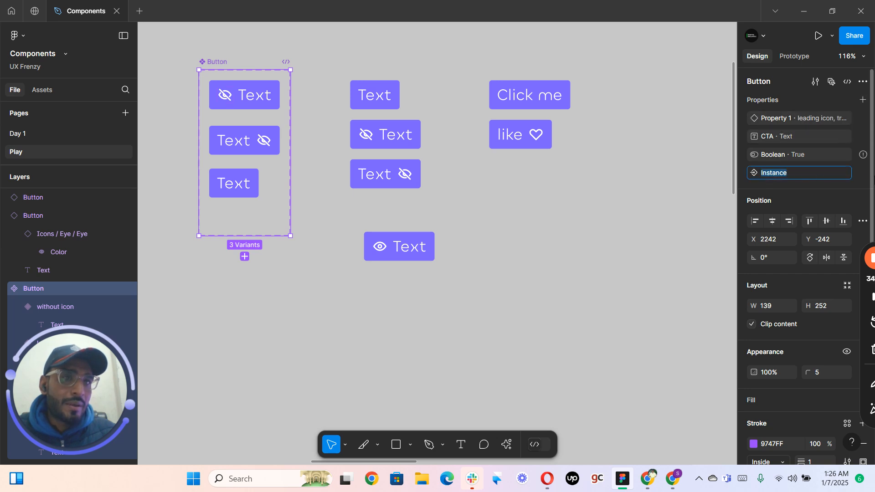
pyautogui.click(750, 174)
pyautogui.doubleClick(754, 172)
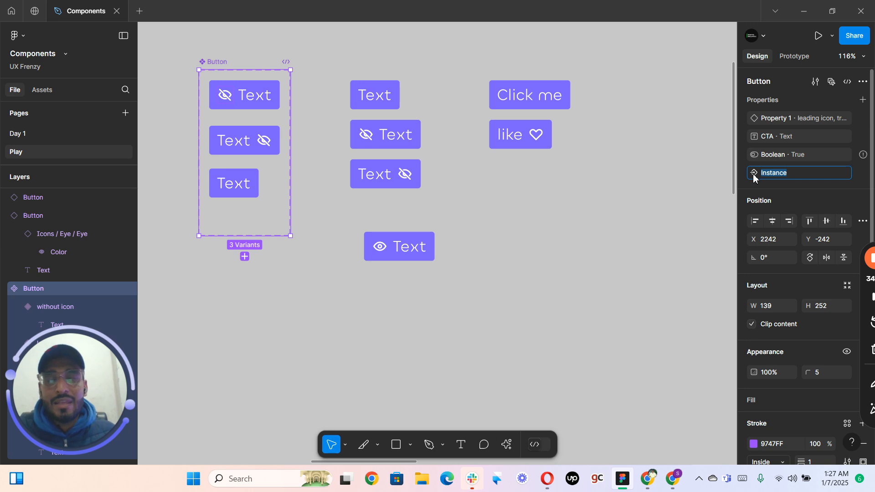
pyautogui.click(552, 238)
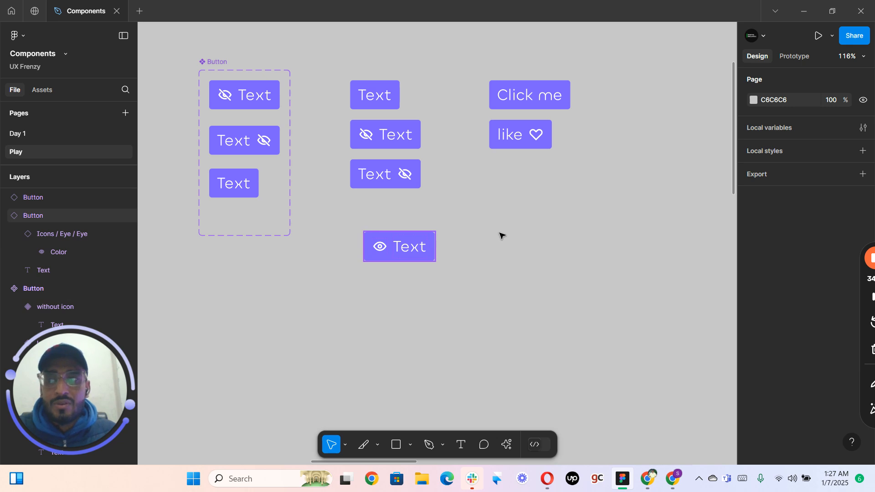
# - Review the component properties of the button instance with the eye icon, then deselect it
pyautogui.scroll(-2, 501, 236)
pyautogui.moveTo(550, 228); pyautogui.dragTo(496, 218)
pyautogui.scroll(-5, 496, 218)
pyautogui.moveTo(545, 232); pyautogui.dragTo(453, 213)
pyautogui.scroll(2, 453, 212)
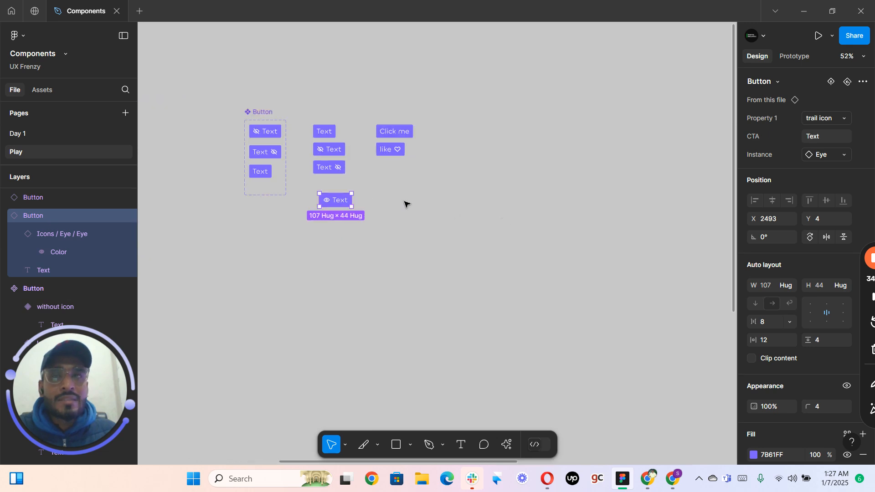
pyautogui.click(449, 194)
pyautogui.scroll(1, 457, 193)
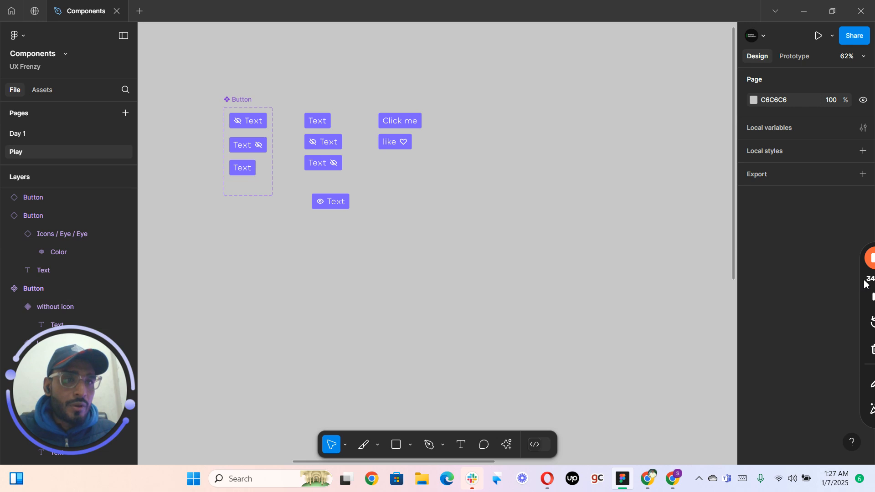
# - Examine the Google and Facebook sign-in variants in the Social button component set
pyautogui.moveTo(483, 212); pyautogui.dragTo(229, 128)
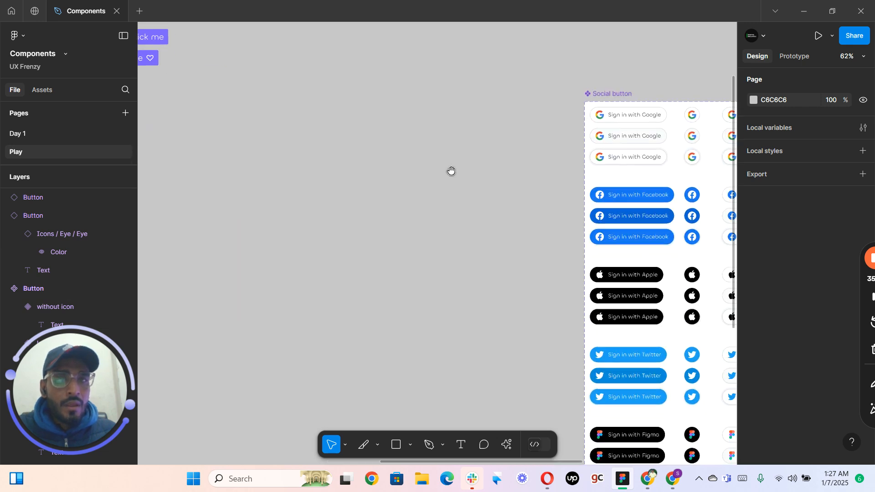
pyautogui.hscroll(5, 308, 167)
pyautogui.scroll(-6, 308, 168)
pyautogui.moveTo(339, 124); pyautogui.dragTo(233, 240)
pyautogui.moveTo(343, 47); pyautogui.dragTo(177, 276)
pyautogui.moveTo(241, 121); pyautogui.dragTo(220, 172)
pyautogui.scroll(5, 244, 84)
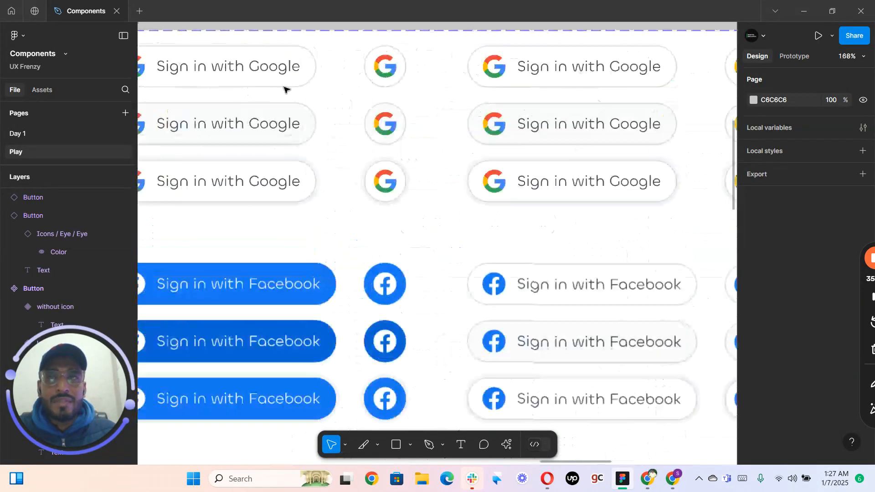
# - Inspect the Social, Supporting text, Theme and State properties of the branded Google and Facebook variants in the Social button component set
pyautogui.moveTo(324, 86); pyautogui.dragTo(421, 122)
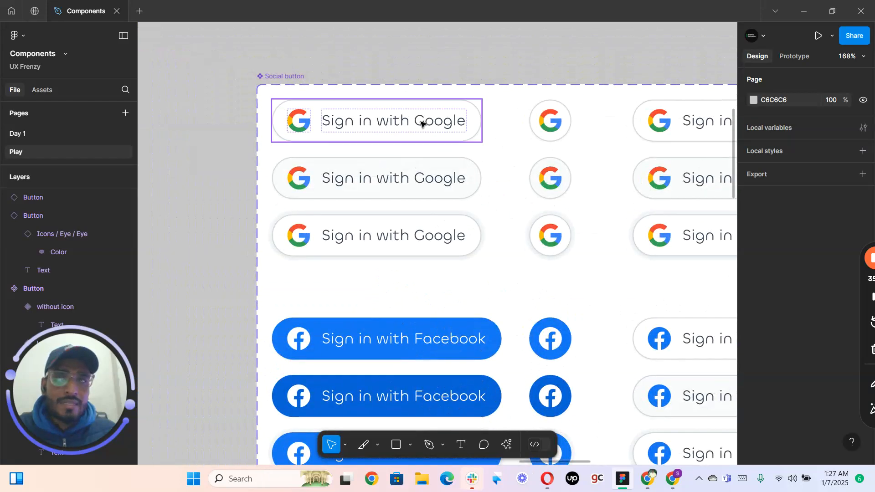
pyautogui.click(422, 122)
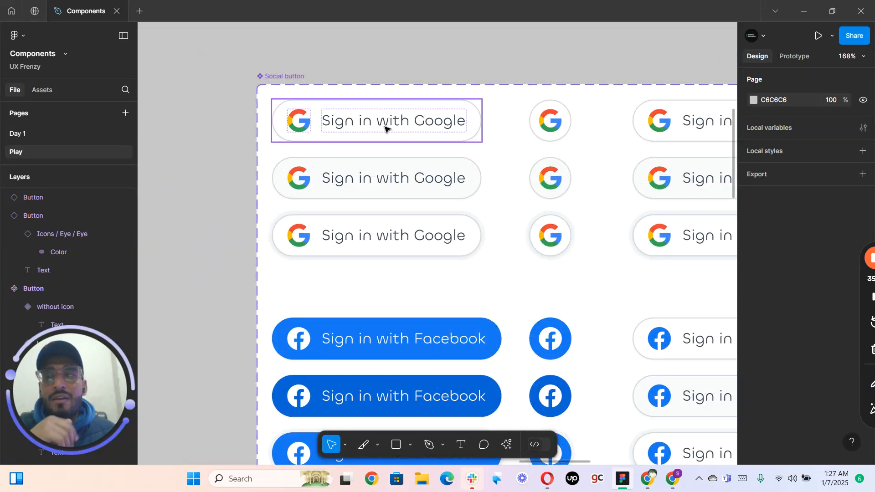
pyautogui.click(420, 131)
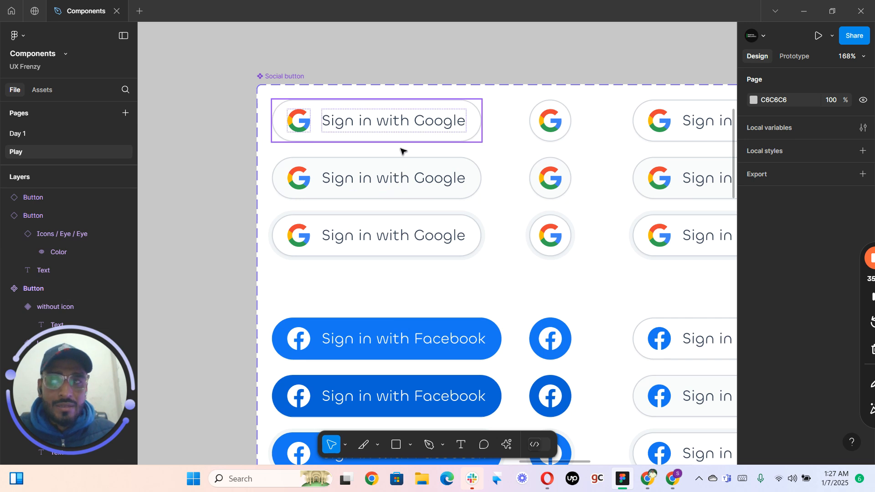
pyautogui.click(382, 190)
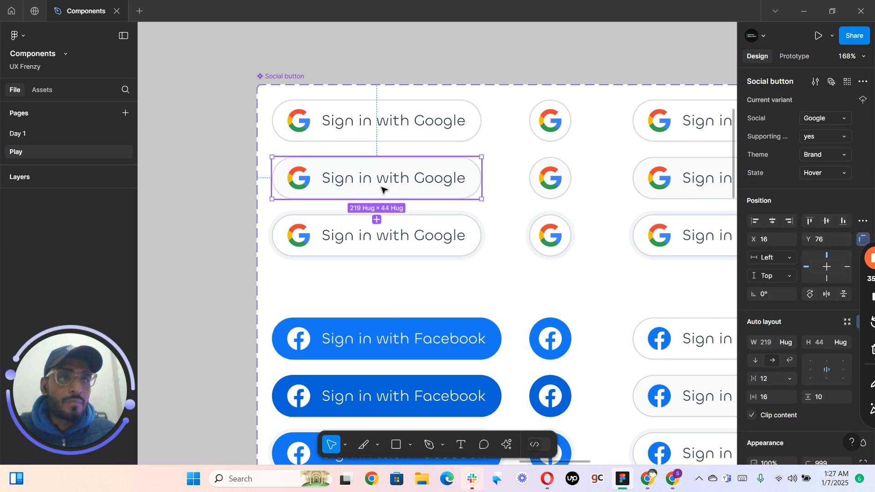
pyautogui.click(400, 243)
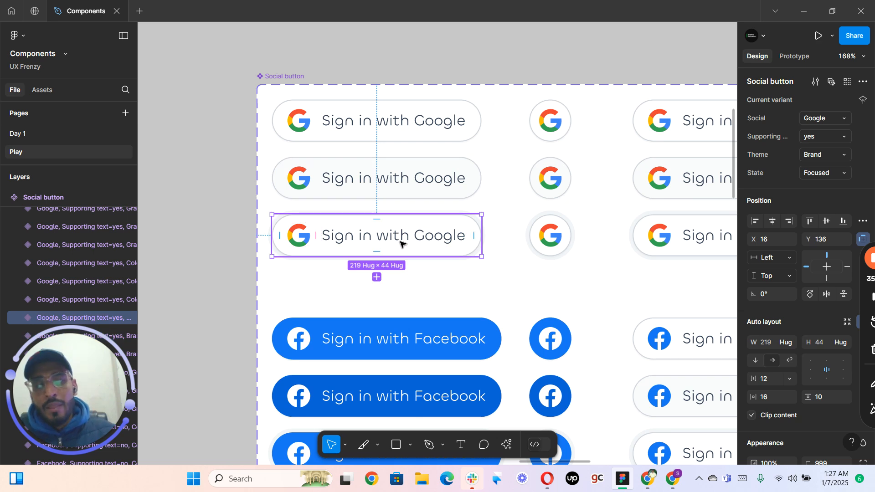
pyautogui.scroll(-5, 424, 176)
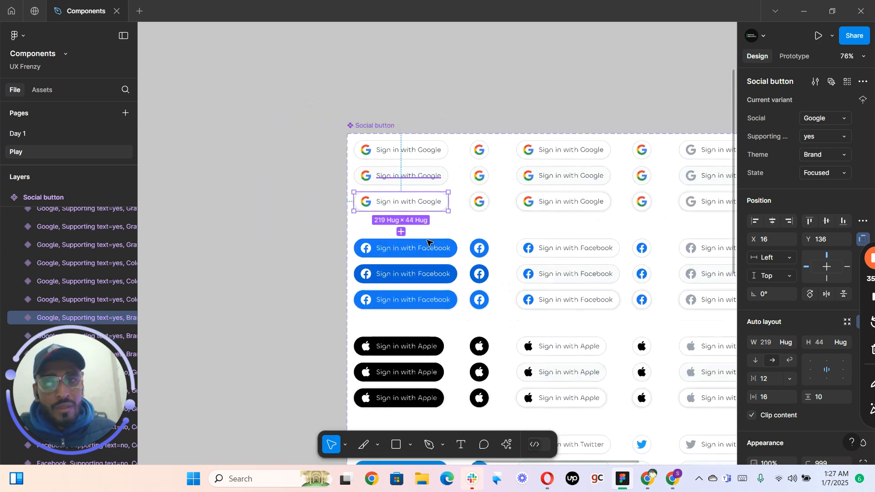
pyautogui.click(408, 249)
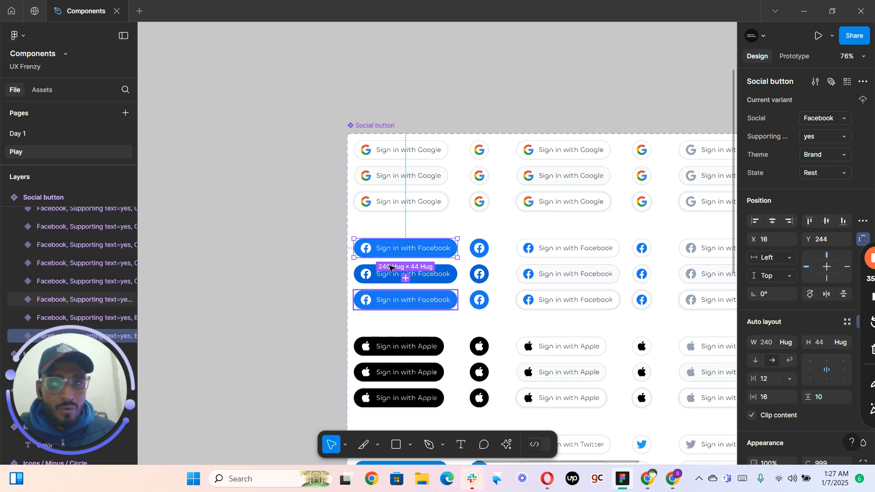
# - Examine the Apple, Twitter, Figma and Dribbble sign-in variants in the Social button component set
pyautogui.scroll(-1, 394, 325)
pyautogui.scroll(-3, 396, 301)
pyautogui.scroll(-5, 410, 339)
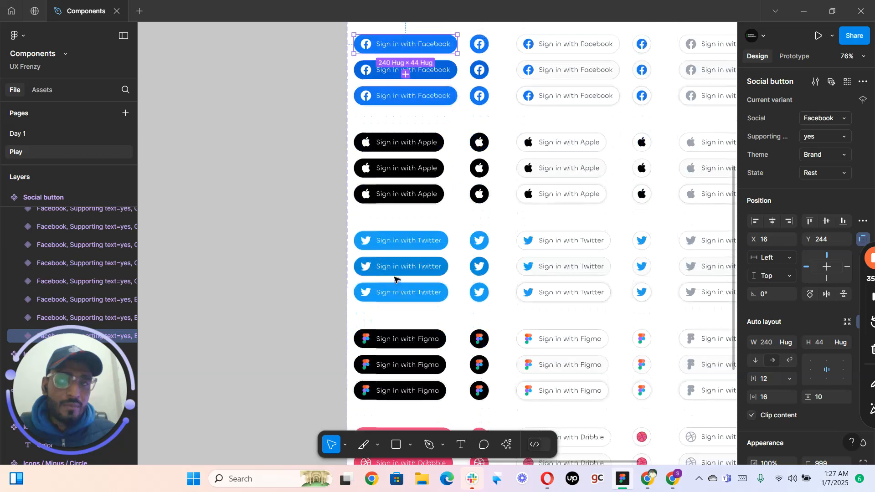
pyautogui.scroll(-2, 395, 233)
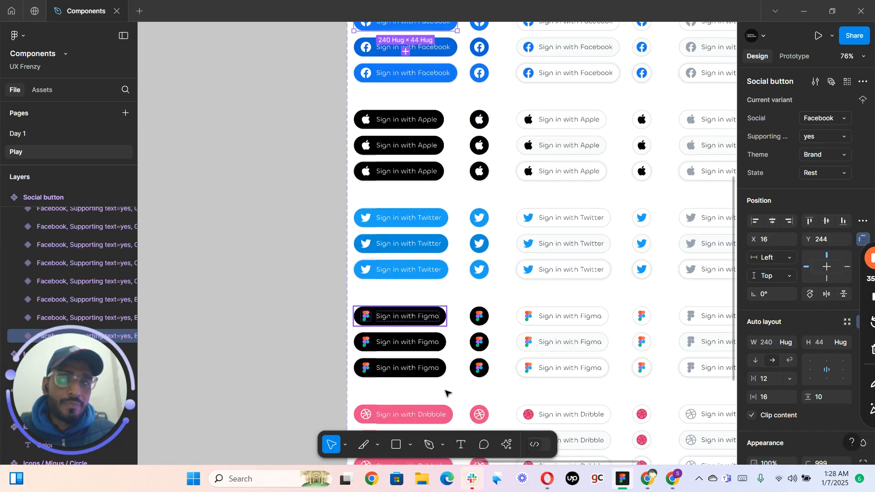
pyautogui.scroll(-6, 495, 137)
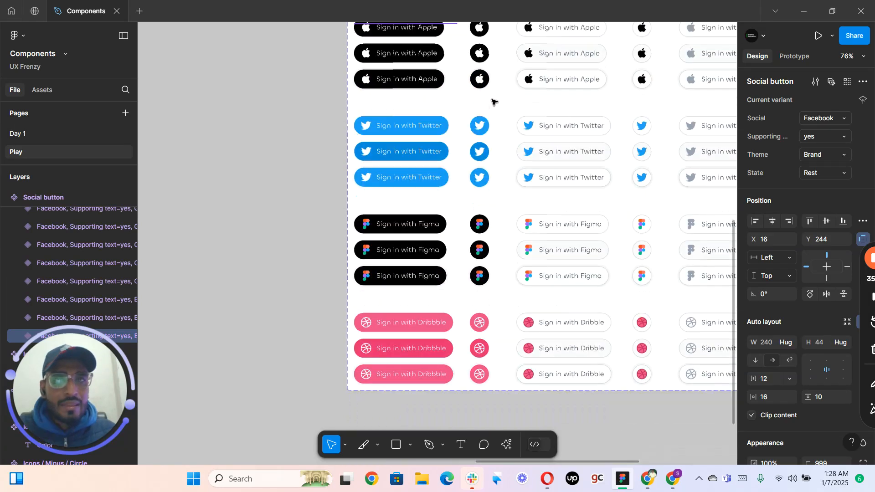
pyautogui.scroll(2, 473, 137)
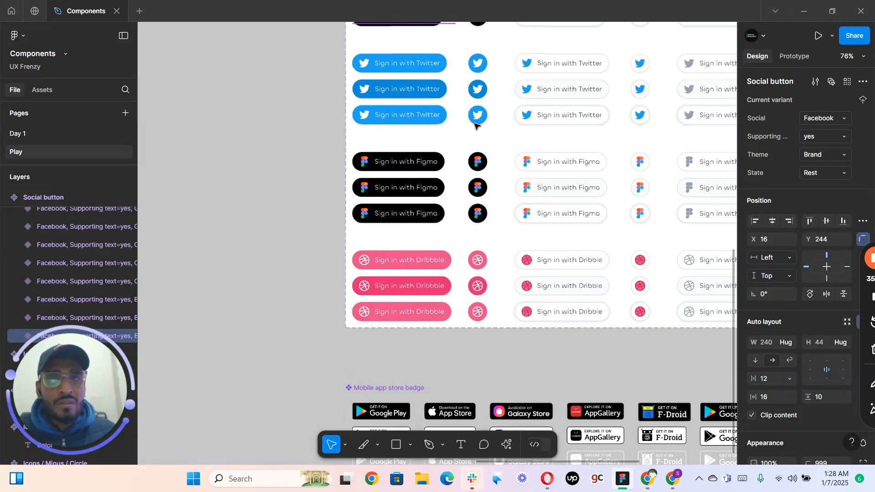
pyautogui.scroll(1, 410, 127)
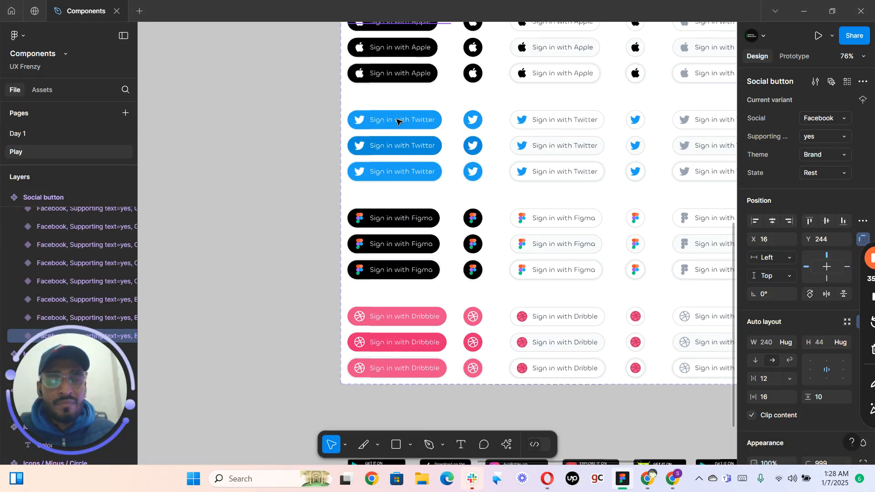
pyautogui.scroll(5, 393, 75)
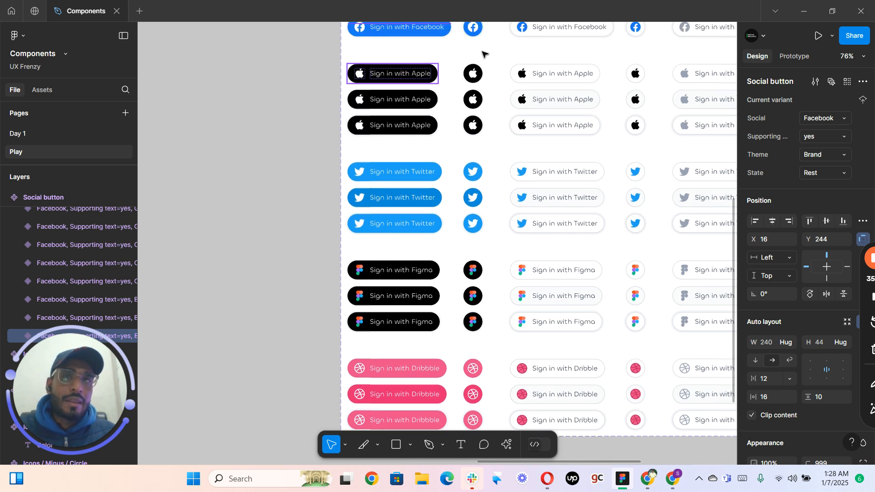
pyautogui.scroll(4, 484, 59)
pyautogui.scroll(3, 492, 205)
pyautogui.scroll(6, 491, 153)
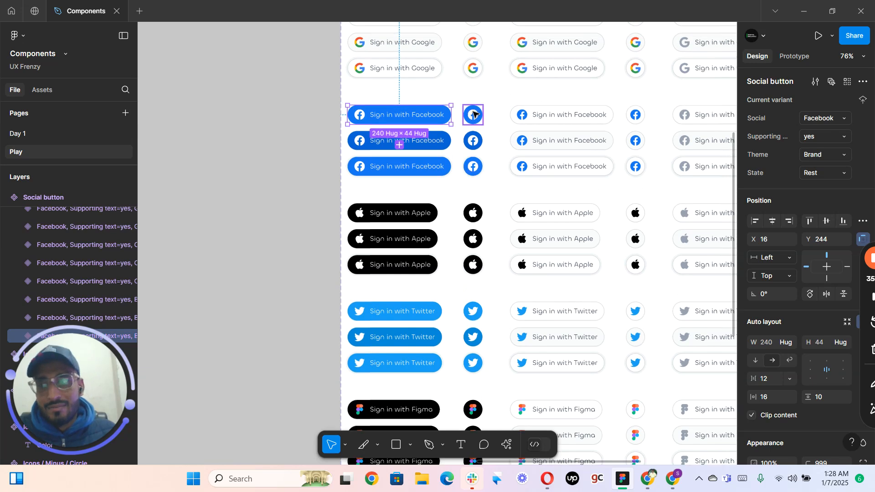
pyautogui.scroll(8, 471, 109)
pyautogui.hscroll(6, 471, 102)
pyautogui.hscroll(3, 465, 130)
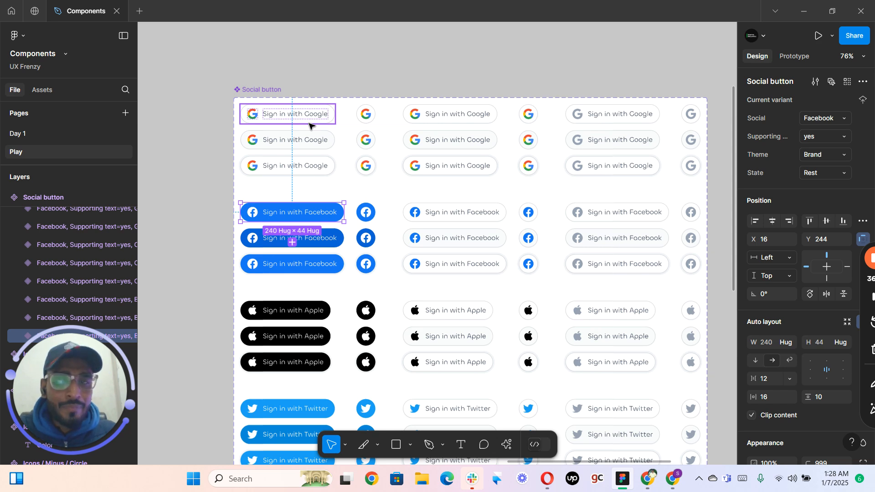
# - Examine the Google Play, App Store, Galaxy Store, AppGallery and F-Droid variants in the Mobile app store badge component set
pyautogui.scroll(-5, 409, 70)
pyautogui.scroll(-3, 409, 70)
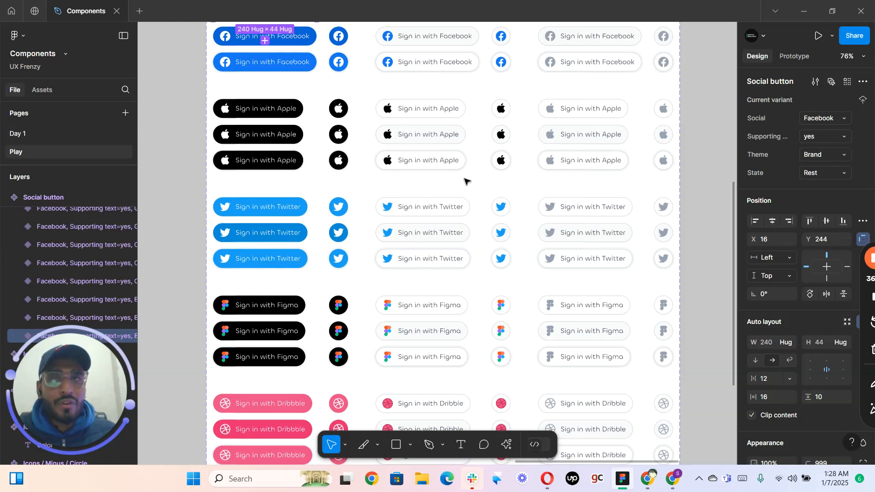
pyautogui.scroll(-3, 650, 225)
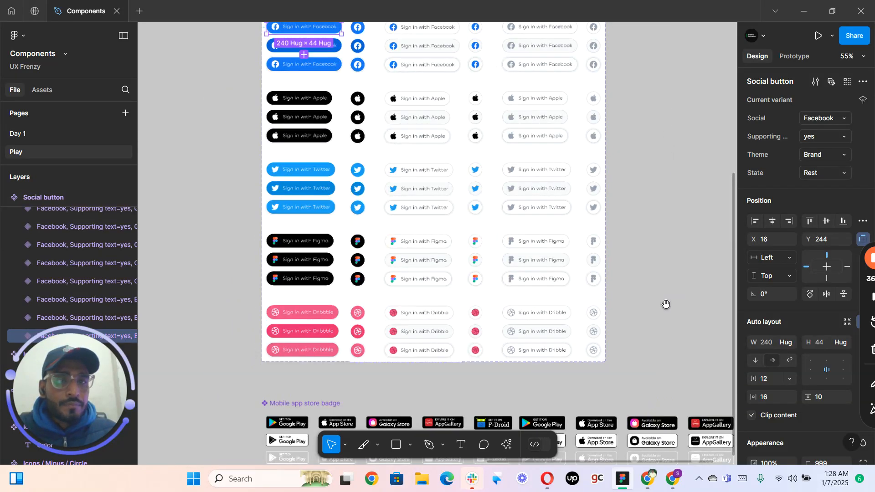
pyautogui.scroll(-5, 613, 180)
pyautogui.scroll(-4, 585, 239)
pyautogui.scroll(14, 201, 195)
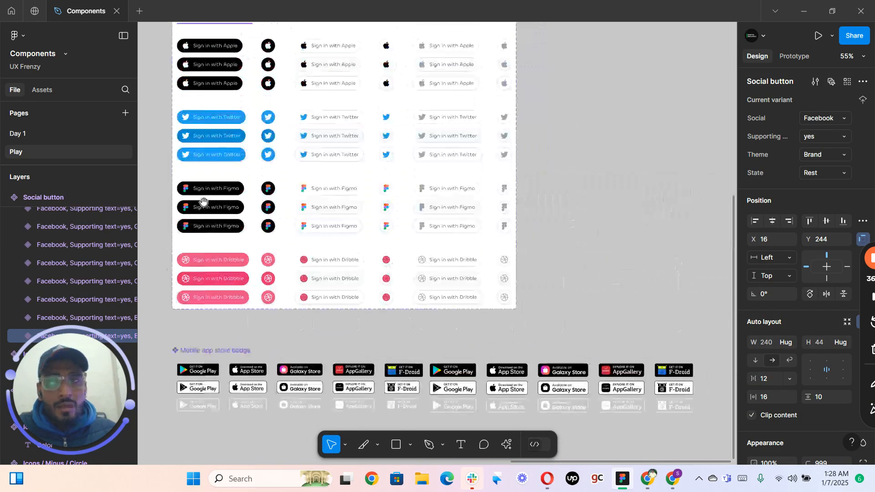
pyautogui.scroll(-3, 255, 323)
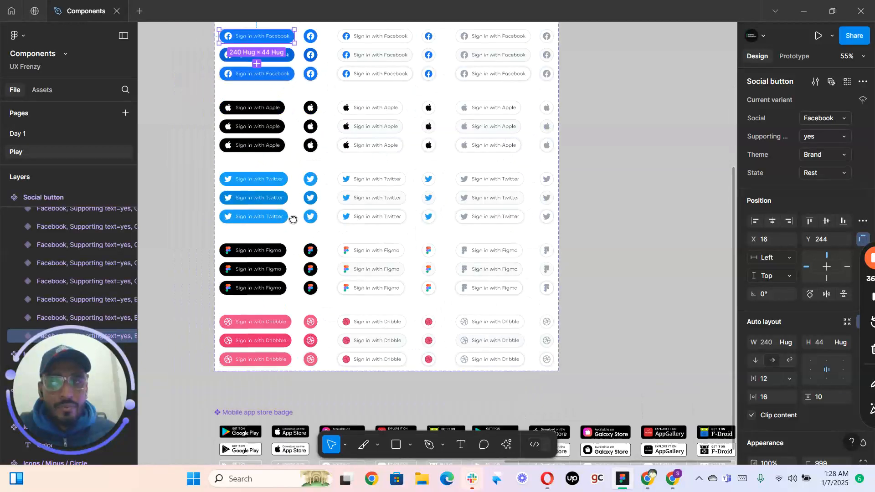
pyautogui.scroll(-5, 279, 397)
pyautogui.scroll(-2, 341, 365)
pyautogui.scroll(5, 273, 193)
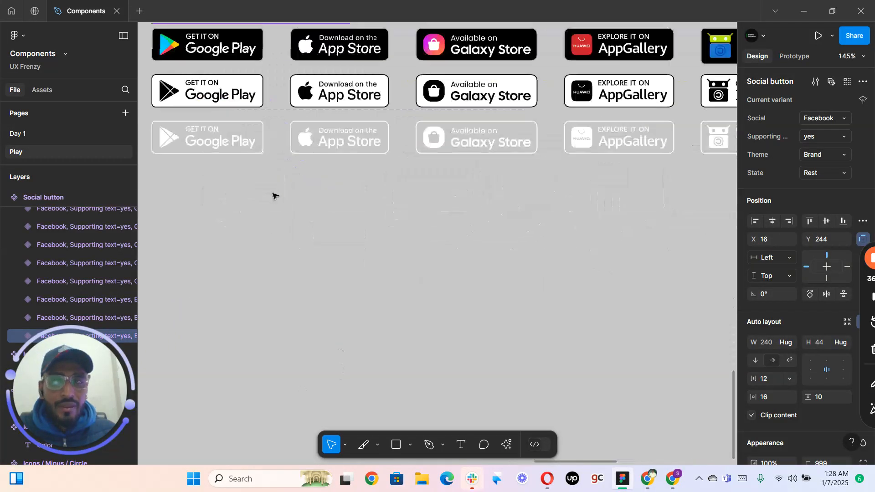
pyautogui.moveTo(291, 272); pyautogui.dragTo(334, 335)
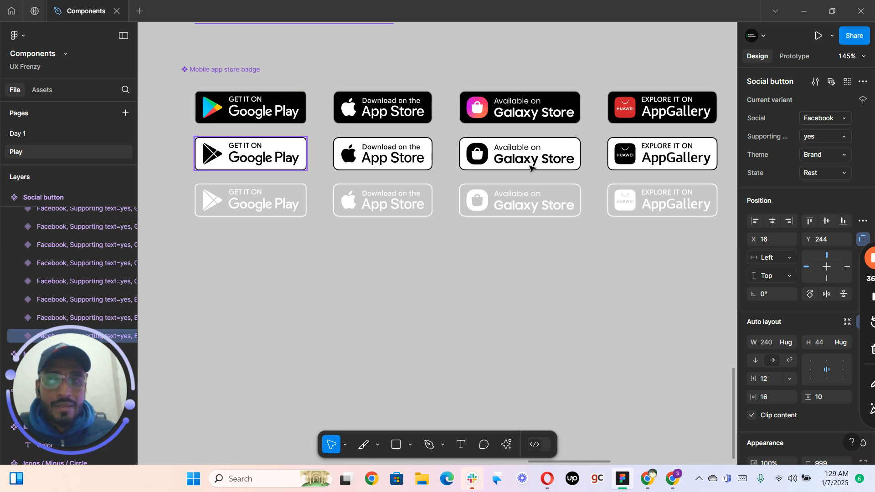
pyautogui.hscroll(1, 529, 166)
pyautogui.hscroll(5, 529, 170)
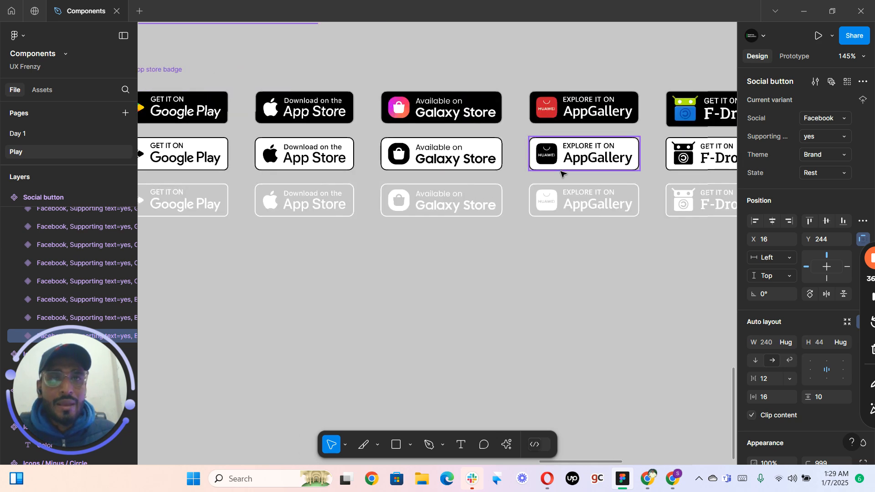
pyautogui.hscroll(10, 561, 172)
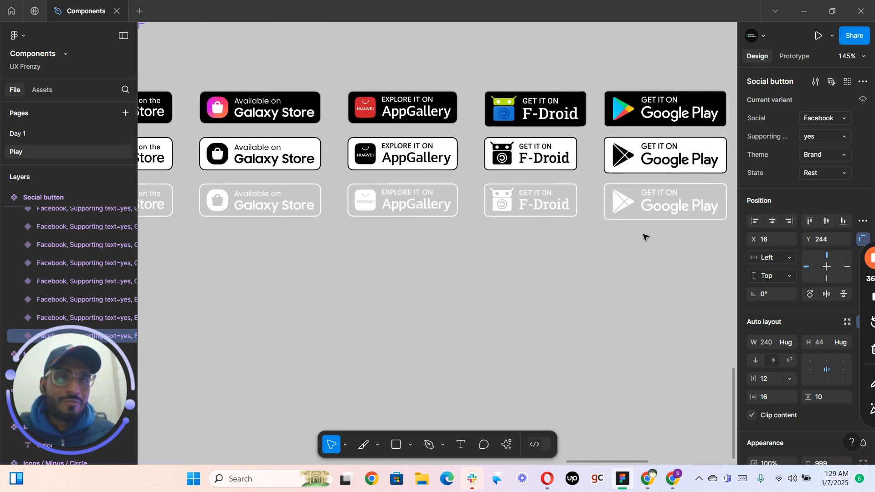
pyautogui.hscroll(-20, 424, 275)
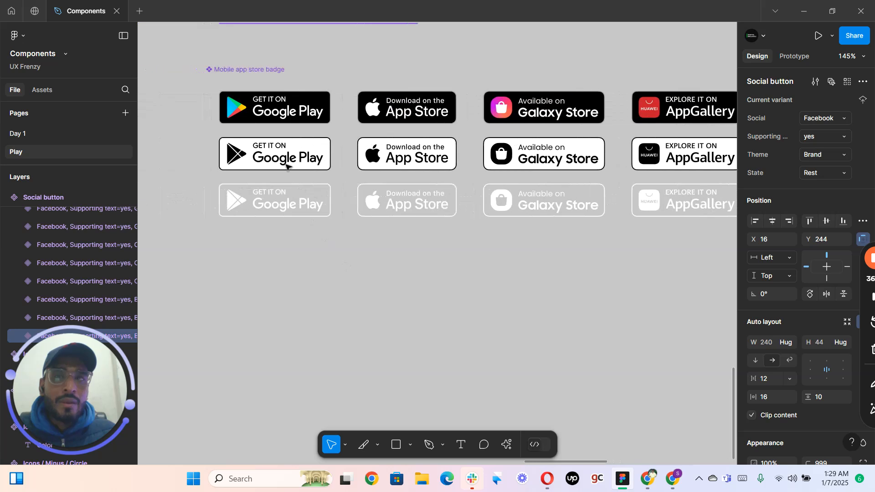
pyautogui.hscroll(-3, 299, 191)
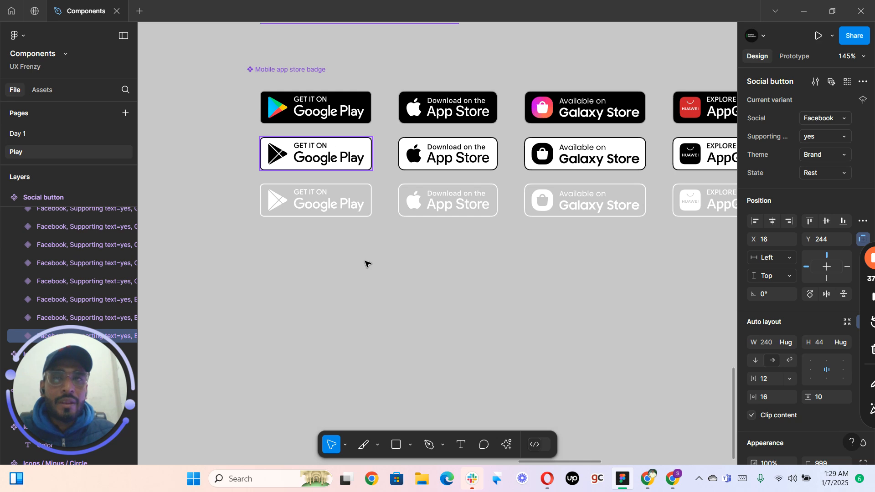
# - Clear the selection and return to the Button component set and its instances
pyautogui.scroll(-5, 367, 262)
pyautogui.scroll(-4, 368, 263)
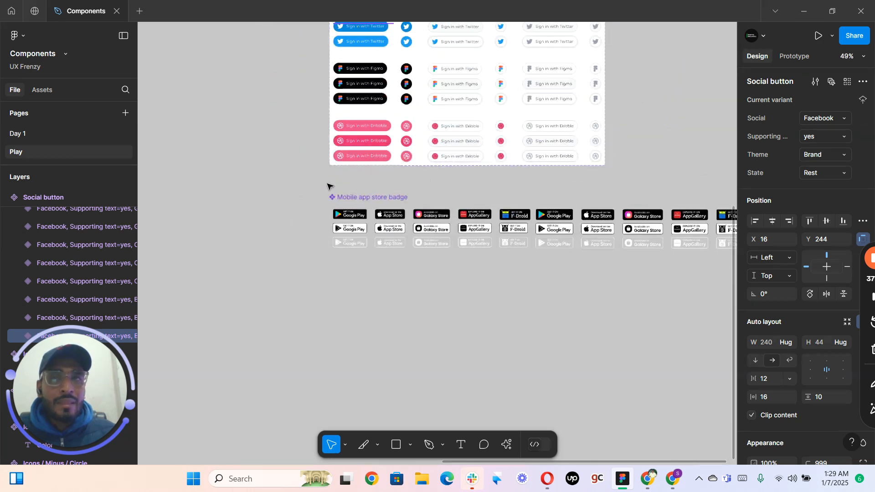
pyautogui.click(308, 160)
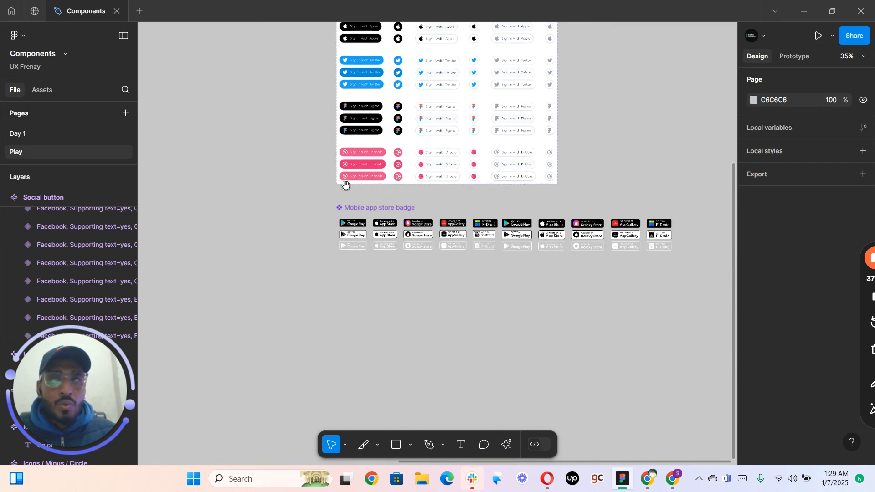
pyautogui.scroll(3, 234, 92)
pyautogui.hscroll(-3, 234, 92)
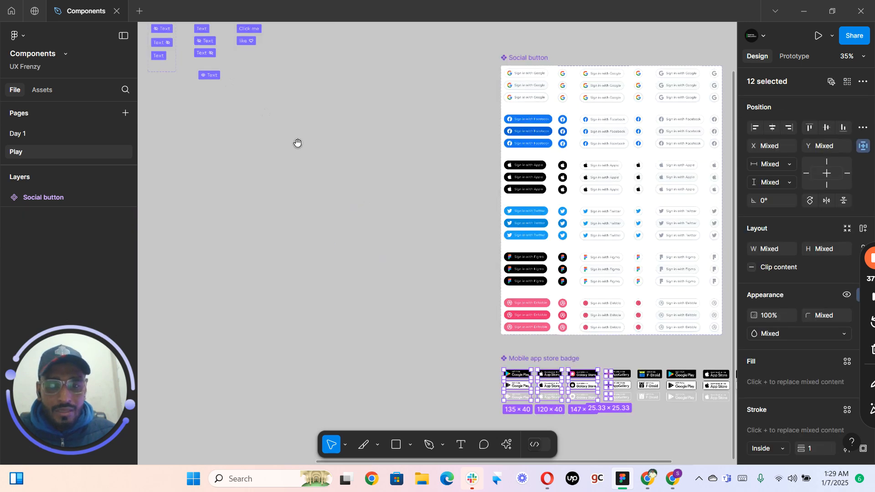
pyautogui.moveTo(254, 162); pyautogui.dragTo(405, 212)
pyautogui.moveTo(688, 327); pyautogui.dragTo(422, 193)
pyautogui.scroll(3, 432, 197)
pyautogui.scroll(3, 436, 197)
pyautogui.click(424, 101)
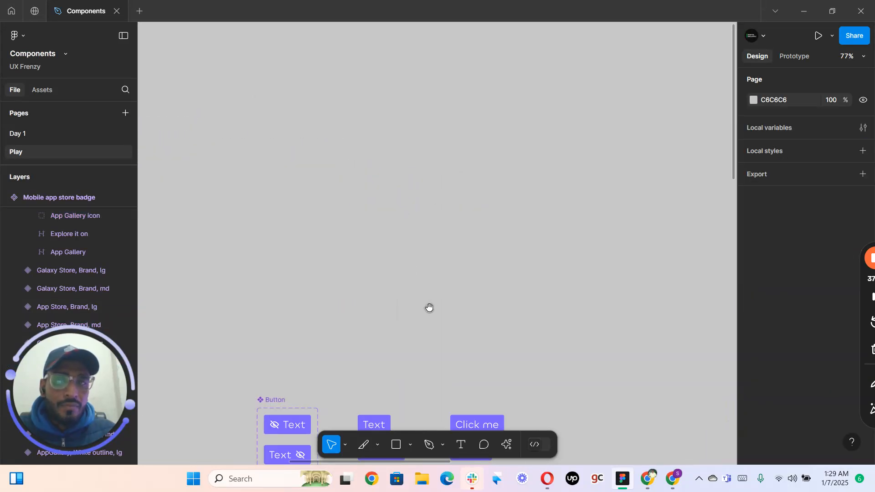
pyautogui.moveTo(421, 306); pyautogui.dragTo(392, 147)
pyautogui.moveTo(367, 199); pyautogui.dragTo(339, 114)
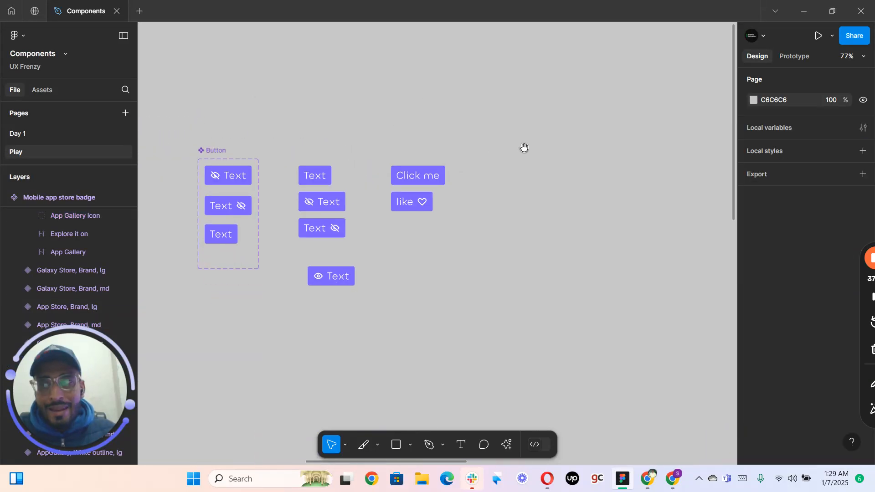
# - Detach all six button instances beside the Button component set from their main component
pyautogui.moveTo(437, 176)
pyautogui.mouseDown()
pyautogui.moveTo(323, 247)
pyautogui.moveTo(527, 147)
pyautogui.moveTo(385, 168)
pyautogui.moveTo(328, 193)
pyautogui.mouseUp()
pyautogui.moveTo(300, 302); pyautogui.dragTo(299, 303)
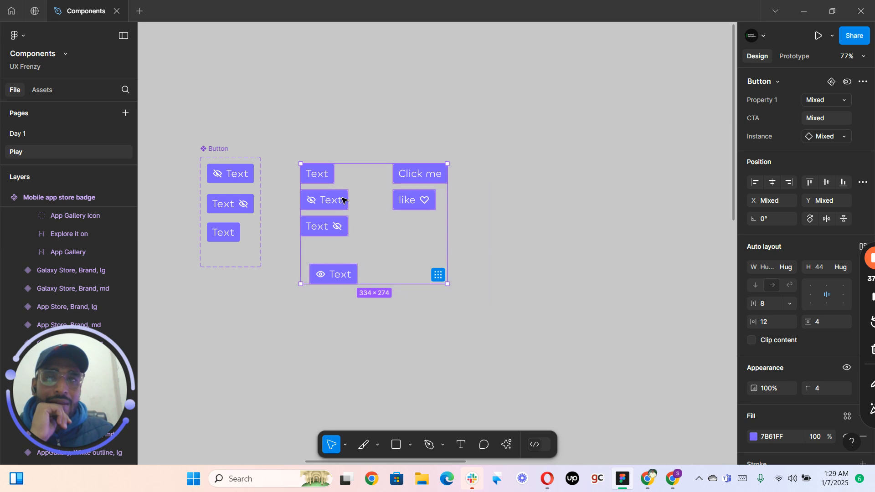
pyautogui.rightClick(345, 202)
pyautogui.moveTo(361, 365)
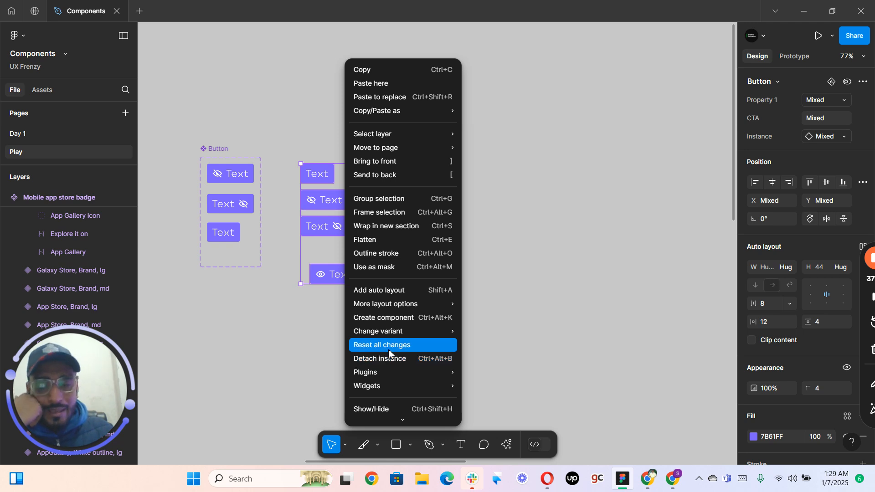
pyautogui.moveTo(388, 310)
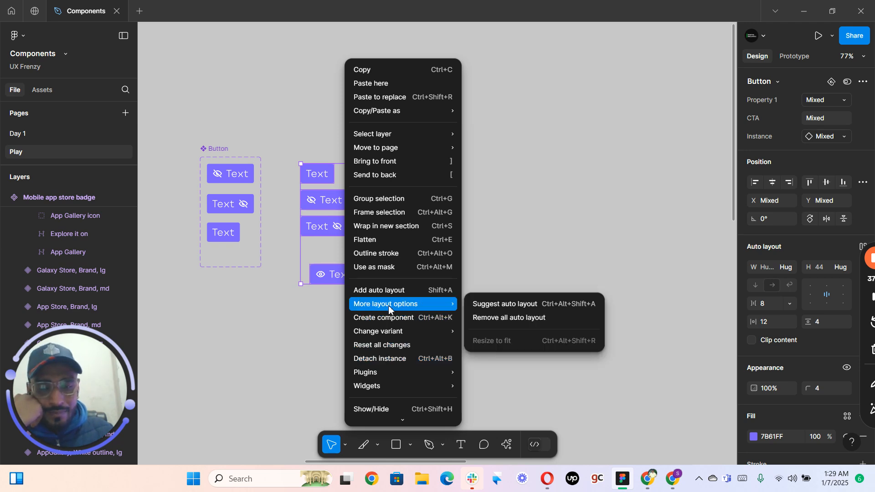
pyautogui.moveTo(393, 337)
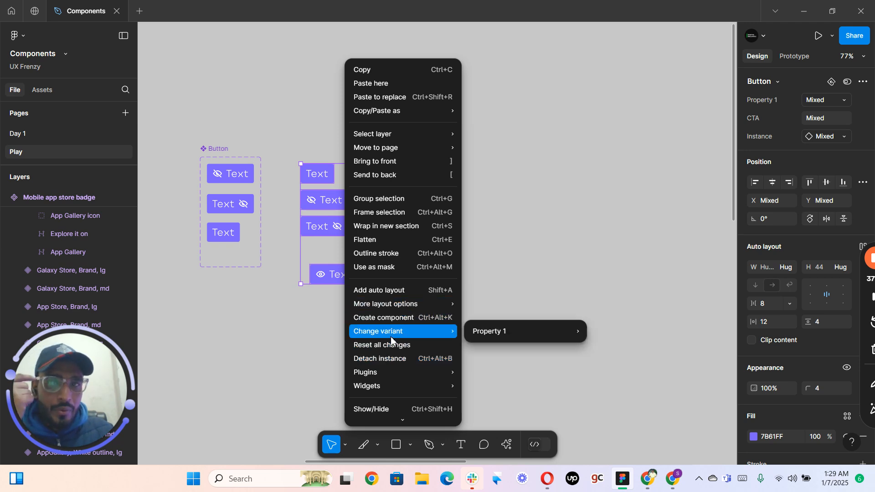
pyautogui.moveTo(551, 336)
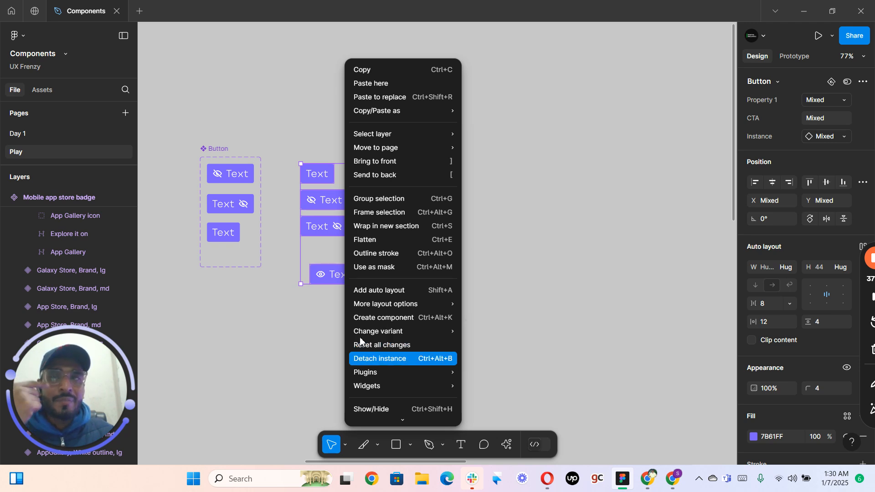
pyautogui.press('Return')
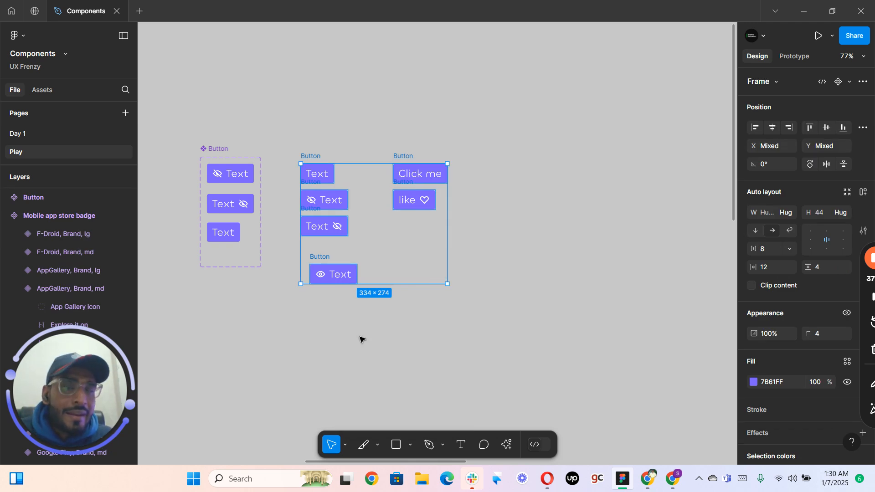
# - Turn the six detached button frames into individual components and combine them as variants of one component set
pyautogui.scroll(5, 390, 260)
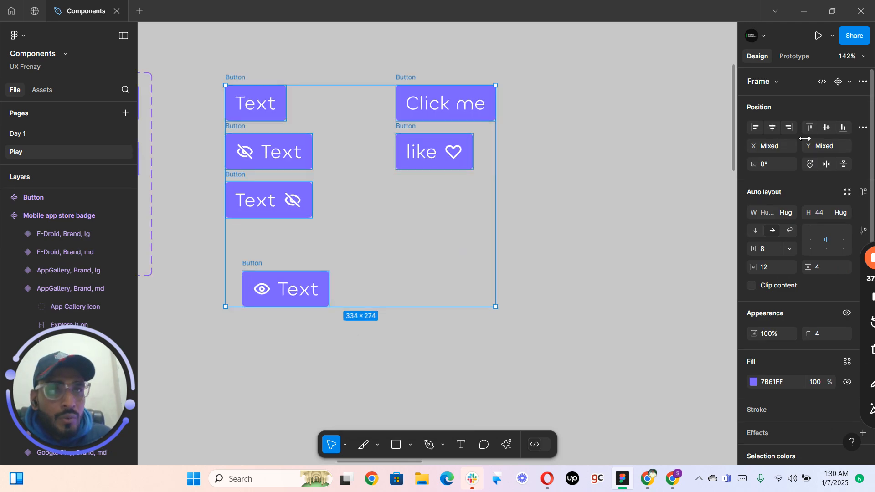
pyautogui.click(850, 84)
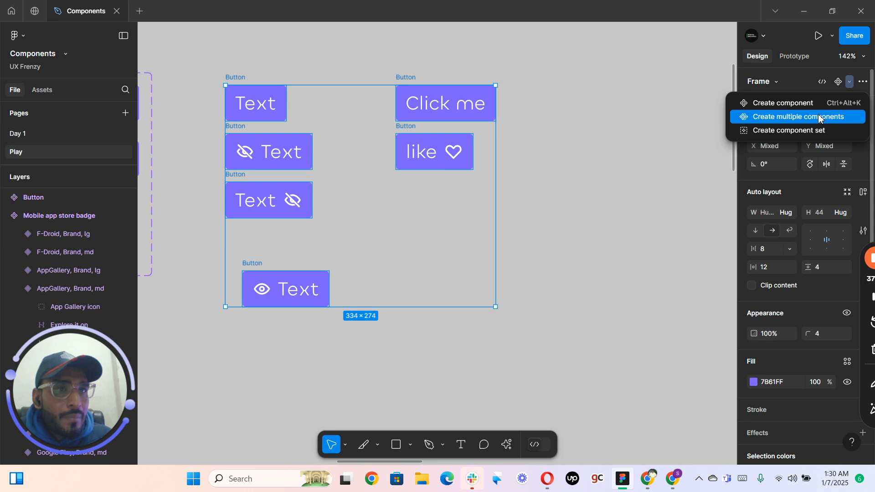
pyautogui.click(818, 117)
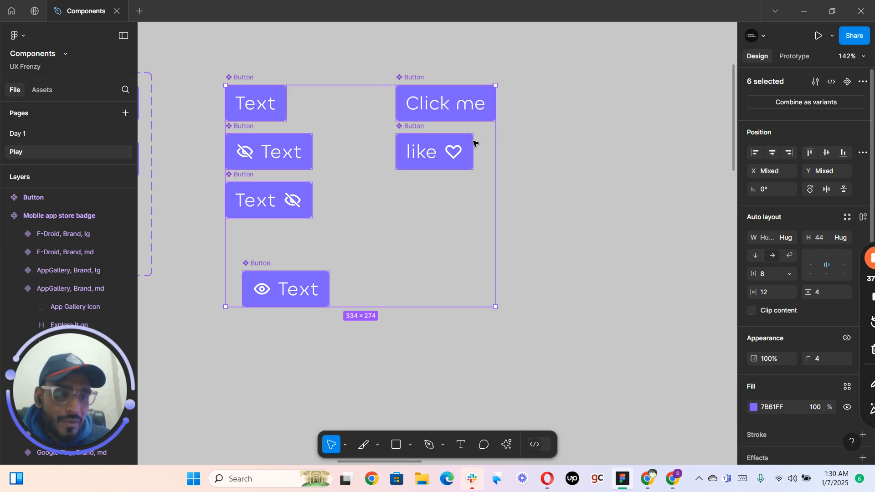
pyautogui.click(797, 103)
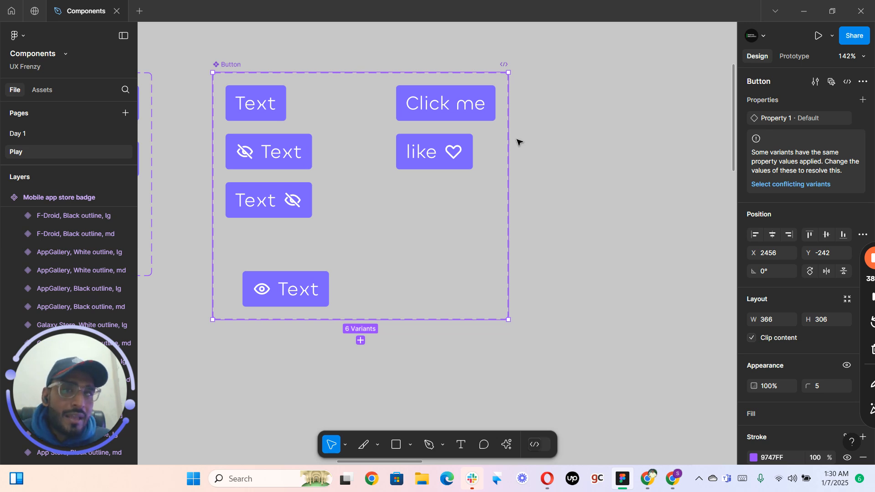
# - Set Property 1 of the upper plain "Text" variant in the new set to "text" by renaming its layer
pyautogui.click(415, 108)
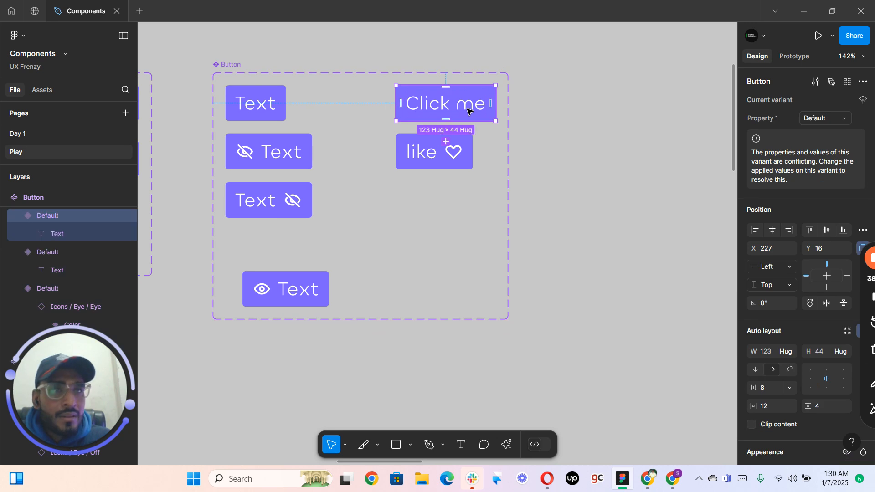
pyautogui.click(276, 107)
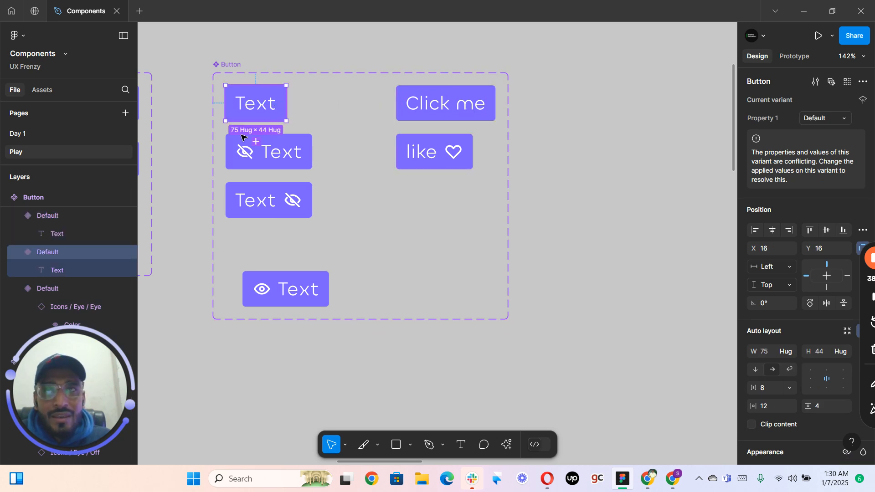
pyautogui.doubleClick(60, 257)
pyautogui.press('End')
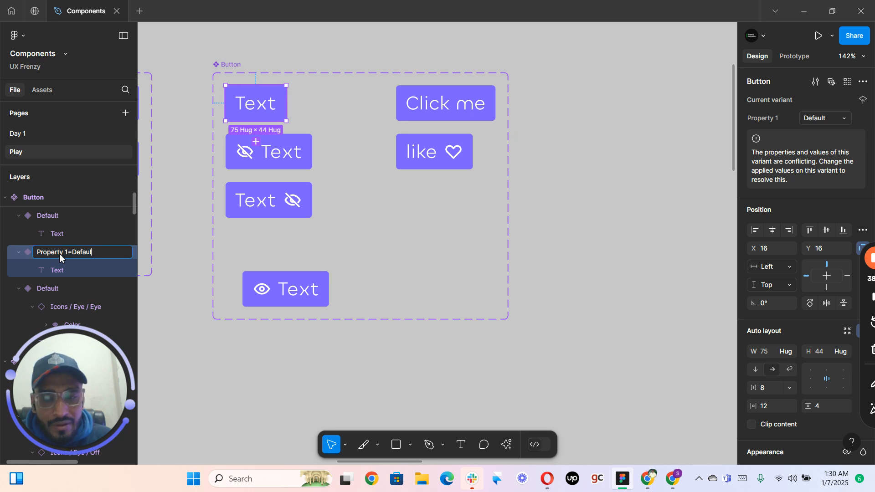
pyautogui.press('BackSpace')
pyautogui.press('BackSpace')
pyautogui.press('BackSpace')
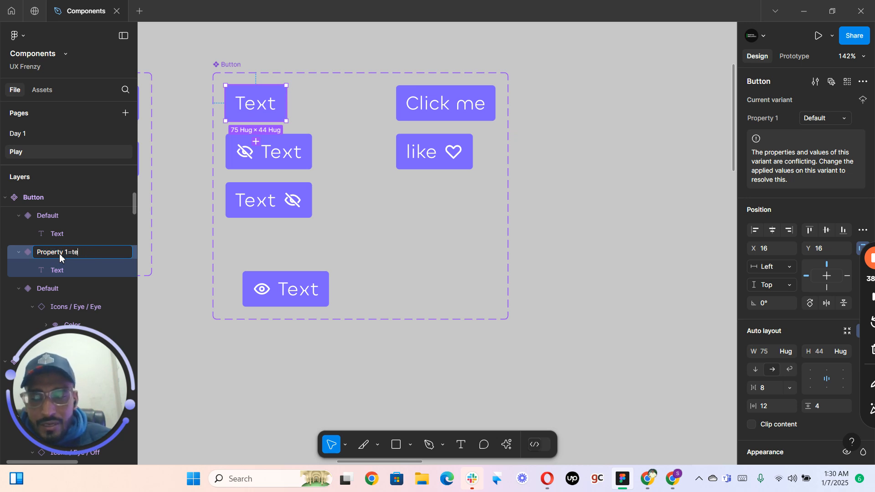
pyautogui.press('Return')
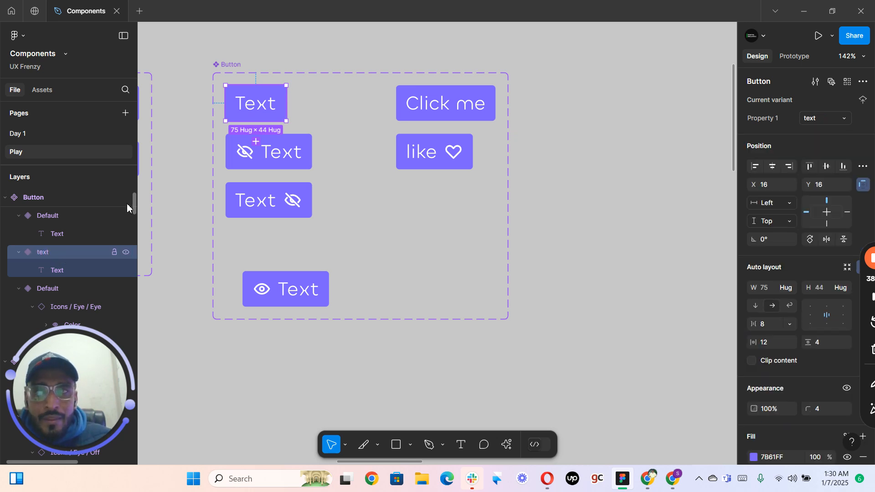
# - Rename the variant with the crossed-out eye before its text so that Property 1 is "T I text"
pyautogui.click(272, 161)
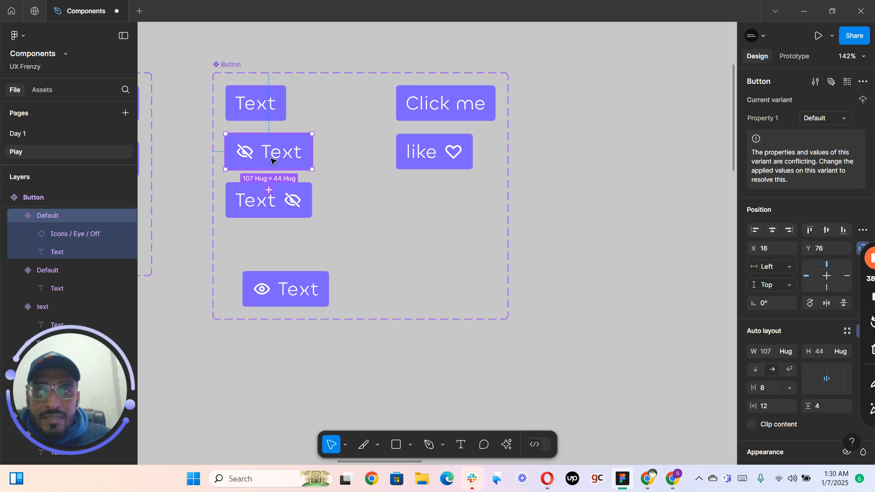
pyautogui.doubleClick(57, 219)
pyautogui.press('End')
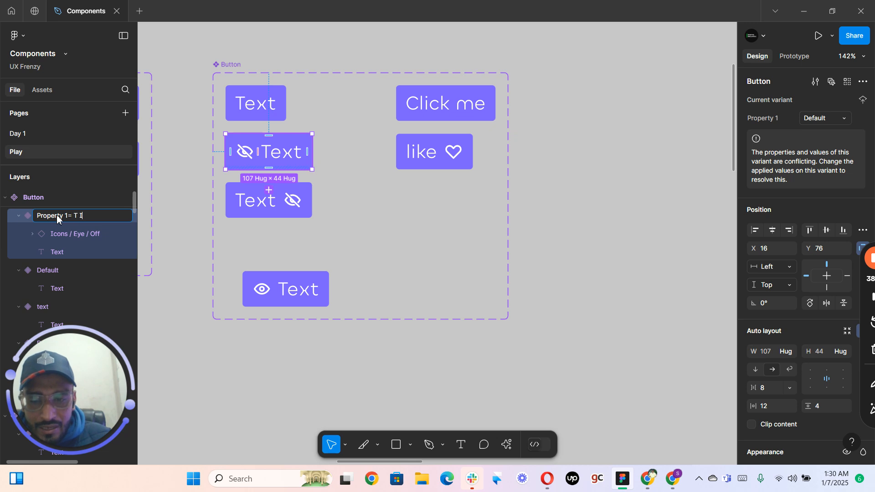
pyautogui.write('T I test')
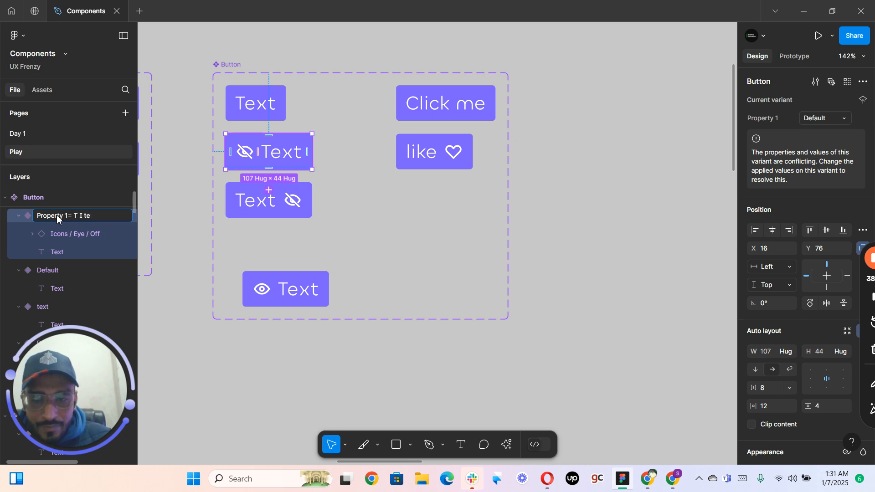
pyautogui.press('Return')
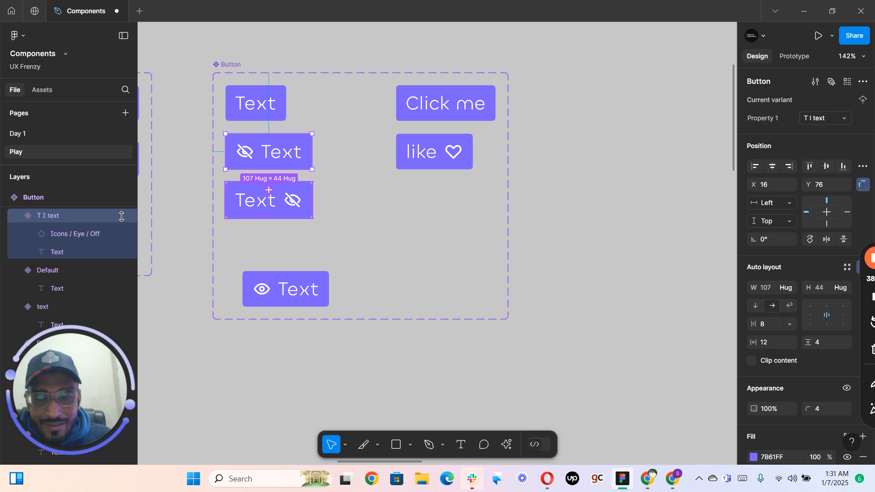
# - Rename the variant with the crossed-out eye after its text so that Property 1 is "L I text"
pyautogui.click(252, 211)
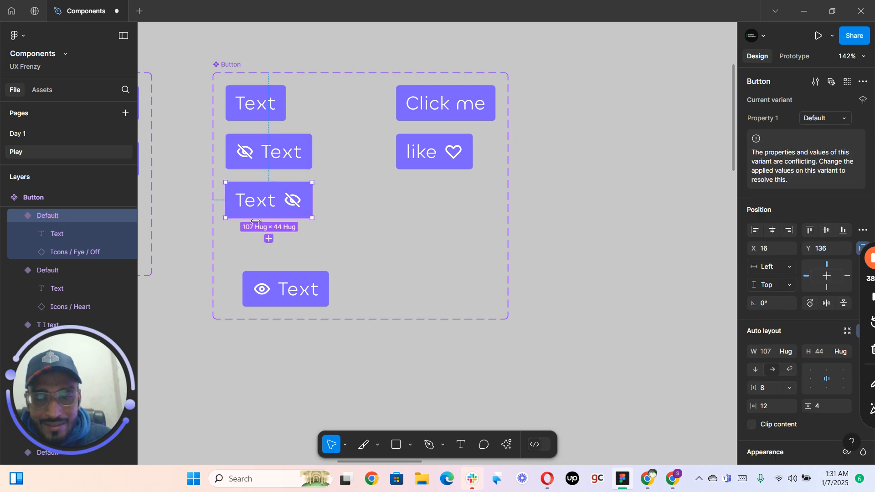
pyautogui.doubleClick(80, 215)
pyautogui.press('Right')
pyautogui.press('BackSpace')
pyautogui.press('BackSpace')
pyautogui.press('BackSpace')
pyautogui.press('BackSpace')
pyautogui.press('BackSpace')
pyautogui.press('BackSpace')
pyautogui.press('BackSpace')
pyautogui.write('L ')
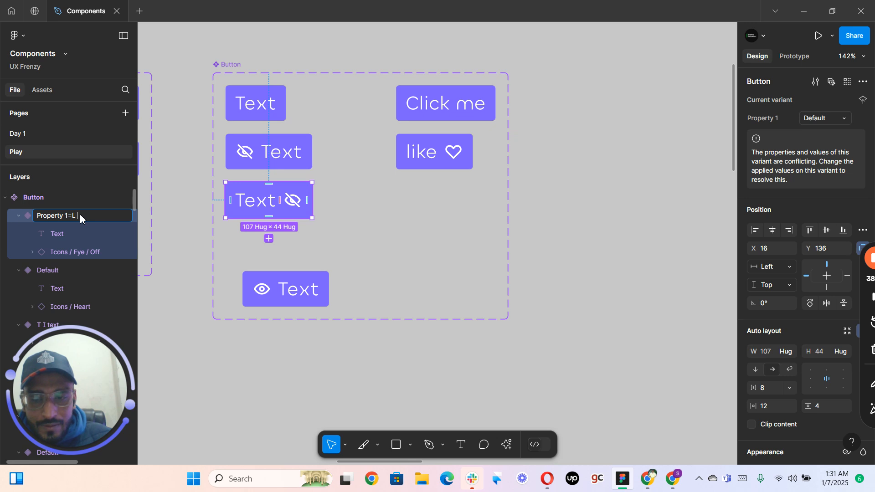
pyautogui.write('I text')
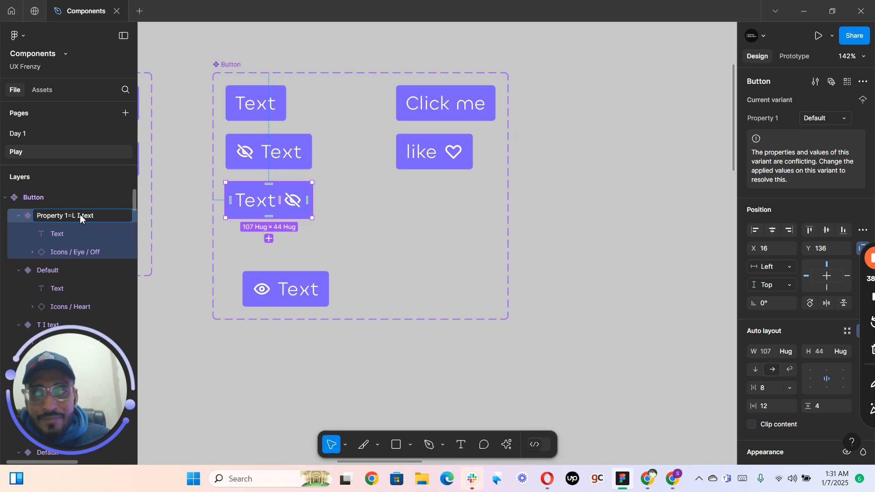
pyautogui.press('Return')
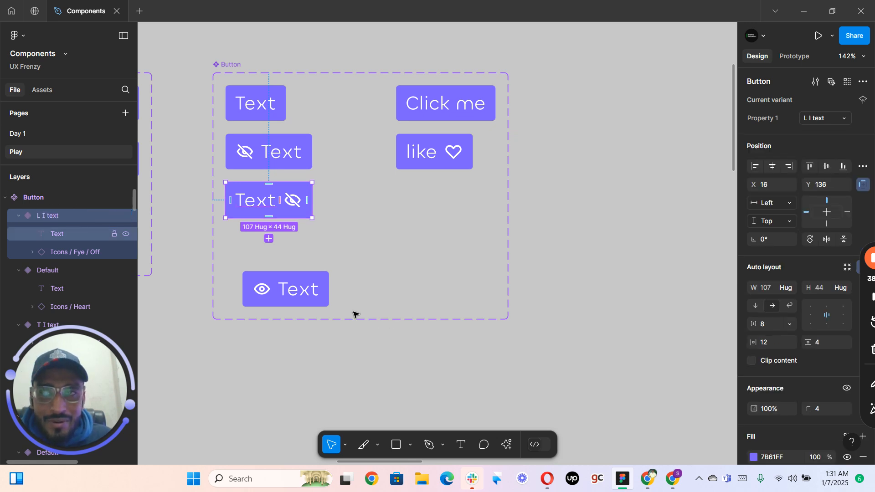
# - Rename the variant with the open eye icon so that Property 1 is "eye icon text"
pyautogui.click(313, 294)
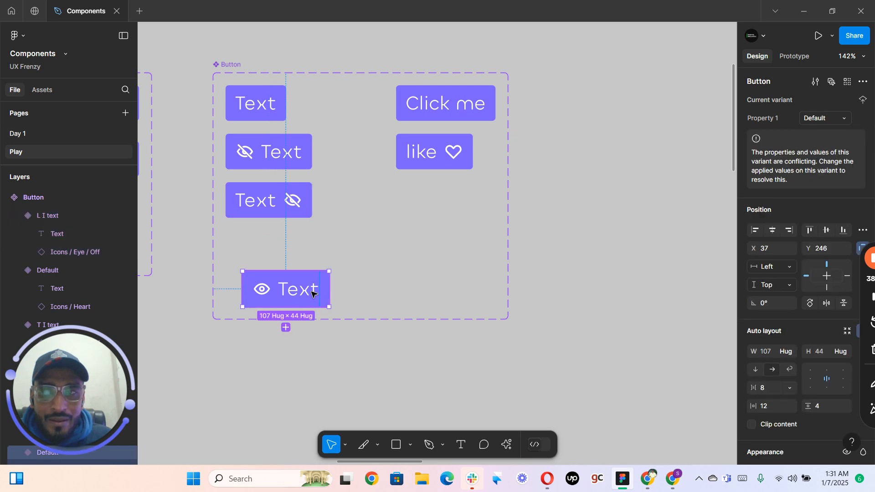
pyautogui.click(320, 291)
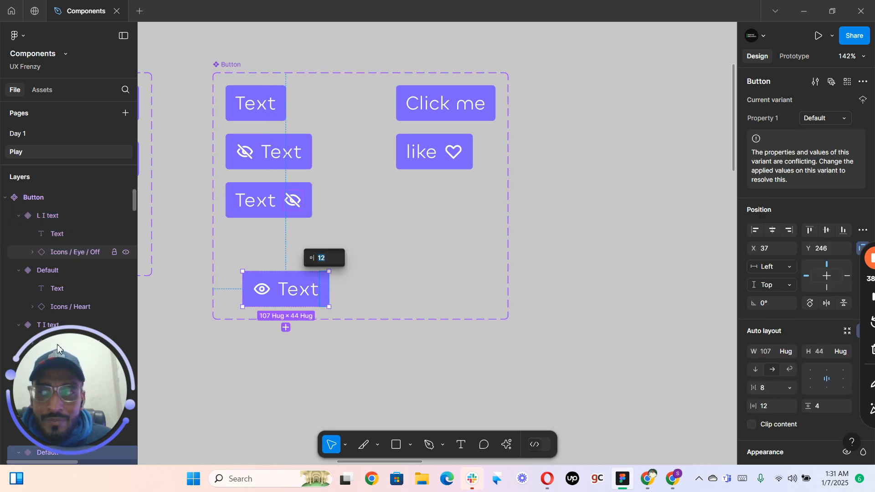
pyautogui.moveTo(57, 345); pyautogui.dragTo(61, 174)
pyautogui.click(72, 453)
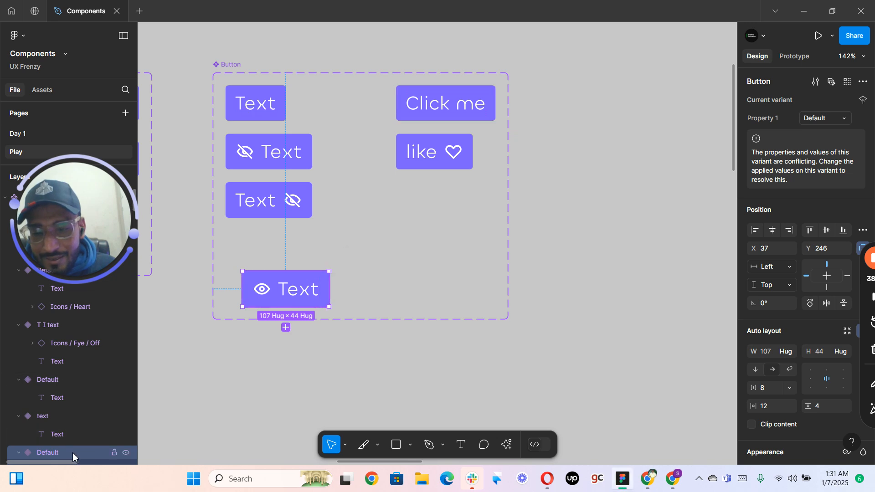
pyautogui.doubleClick(72, 452)
pyautogui.press('End')
pyautogui.press('BackSpace')
pyautogui.press('BackSpace')
pyautogui.press('BackSpace')
pyautogui.press('BackSpace')
pyautogui.press('BackSpace')
pyautogui.press('BackSpace')
pyautogui.press('BackSpace')
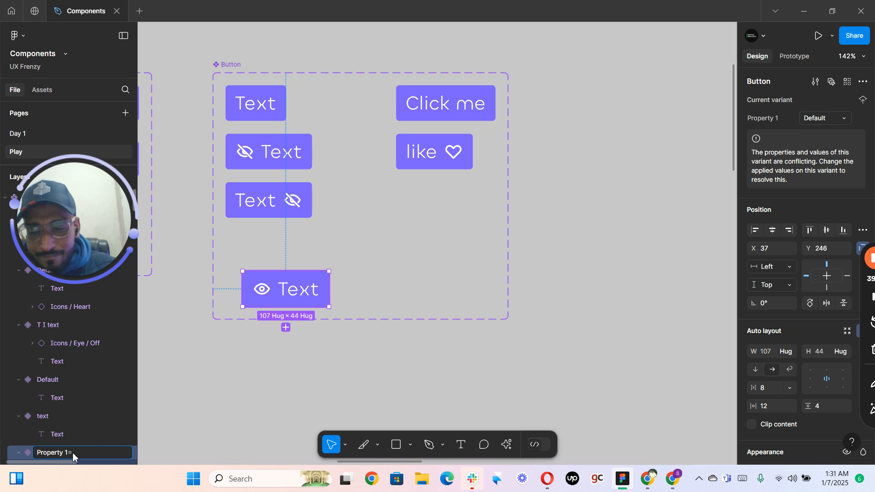
pyautogui.write('eye icon text')
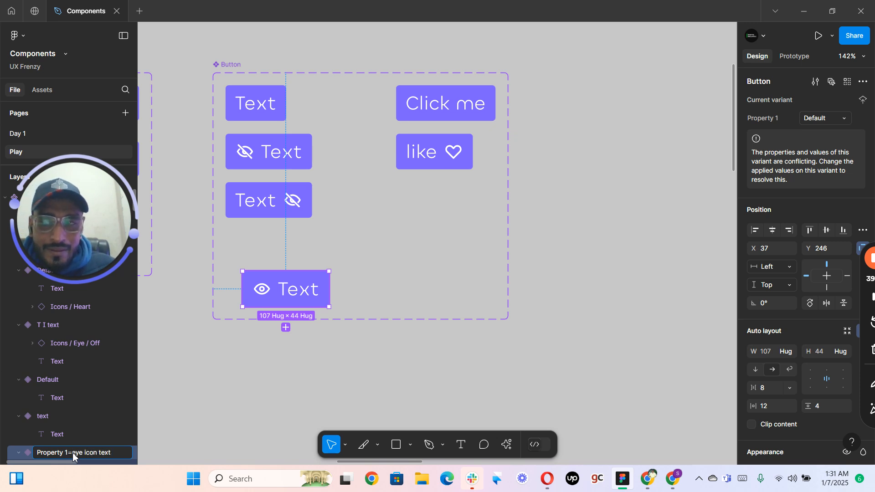
pyautogui.press('Return')
# - Rename the "like" variant with the heart so that Property 1 is "heart icon text"
pyautogui.click(456, 152)
pyautogui.moveTo(67, 221); pyautogui.dragTo(100, 76)
pyautogui.click(59, 276)
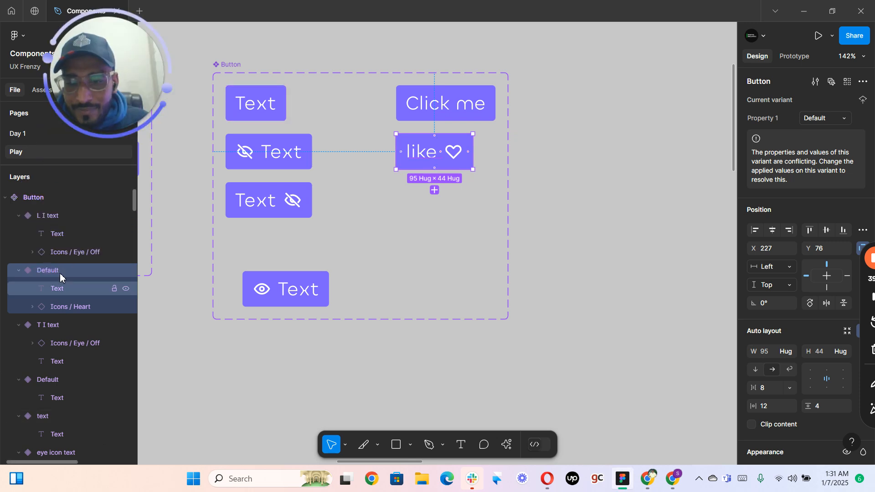
pyautogui.doubleClick(60, 275)
pyautogui.press('Right')
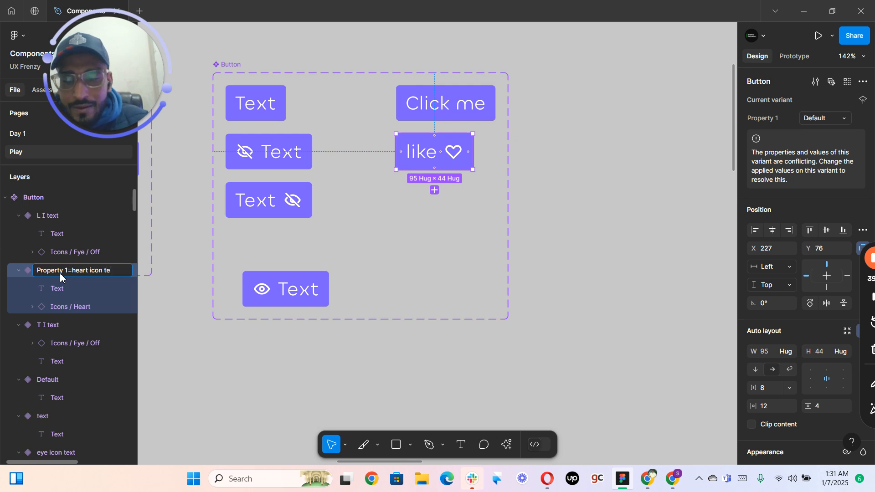
pyautogui.press('Return')
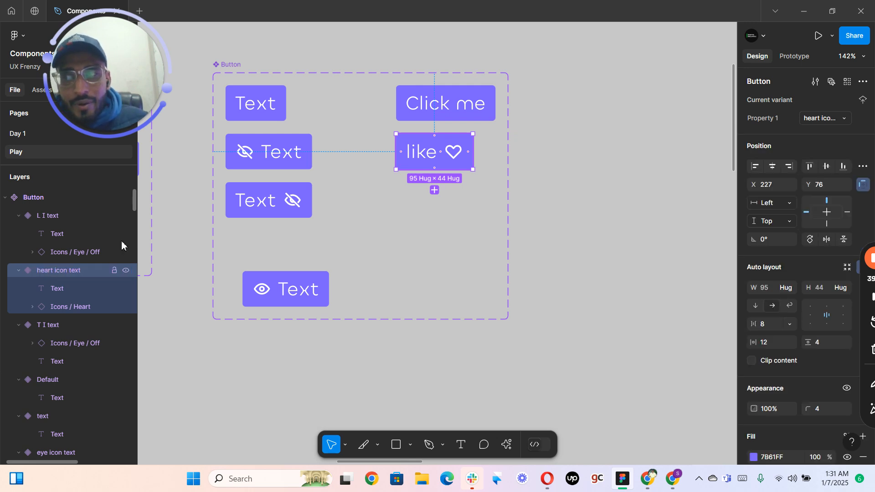
# - Rename the "Click me" variant so that Property 1 is "click me"
pyautogui.click(424, 107)
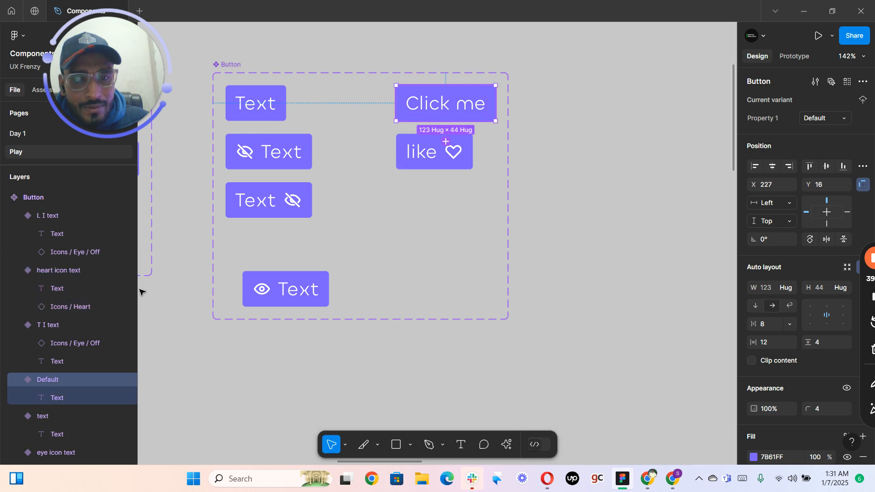
pyautogui.doubleClick(62, 380)
pyautogui.press('Right')
pyautogui.press('BackSpace')
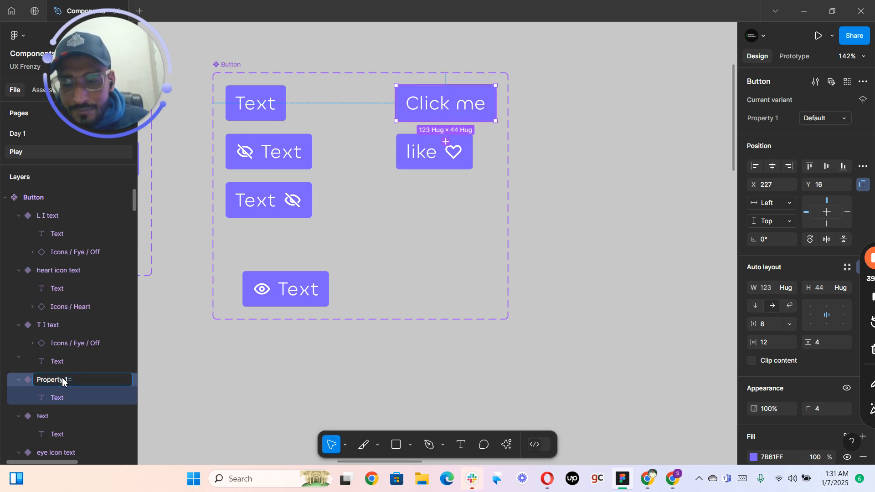
pyautogui.write('click me')
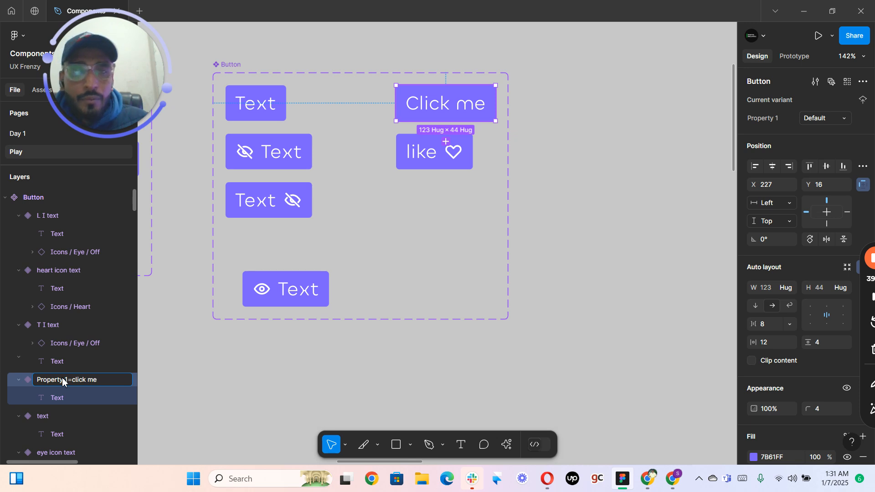
pyautogui.press('Return')
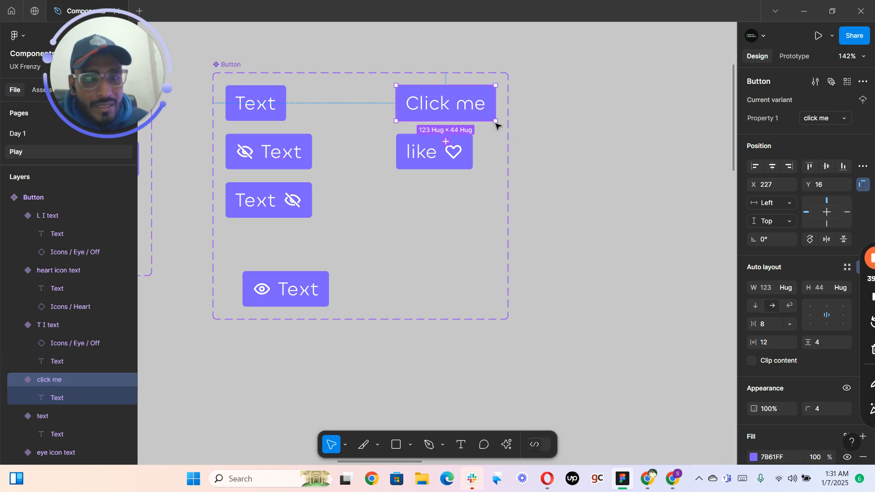
# - Place an instance of the "click me" variant on the empty canvas beside the Button component set
pyautogui.click(234, 64)
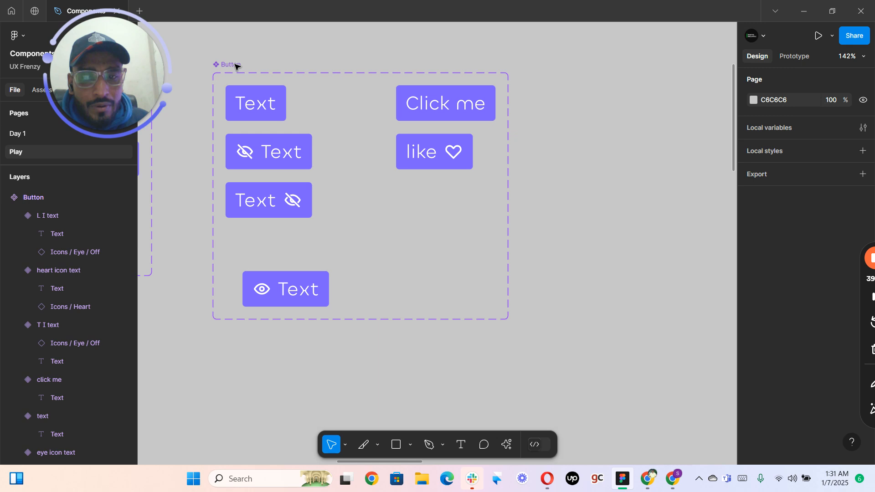
pyautogui.click(235, 65)
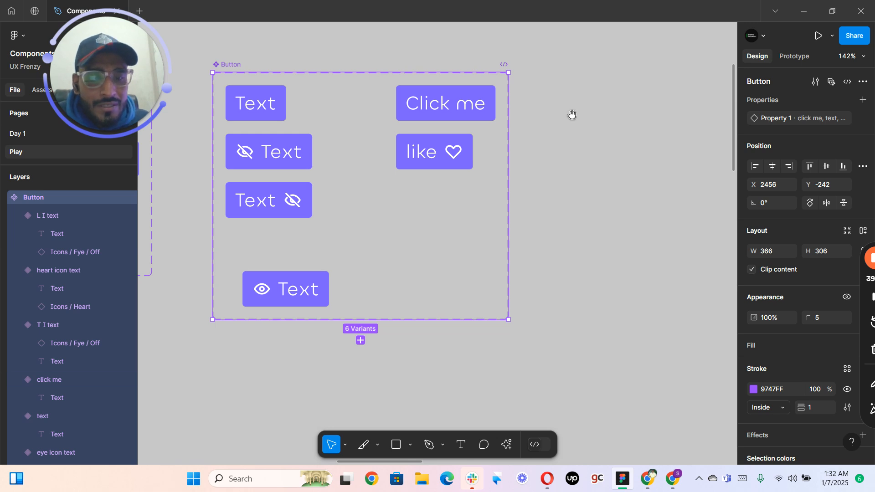
pyautogui.hscroll(3, 438, 109)
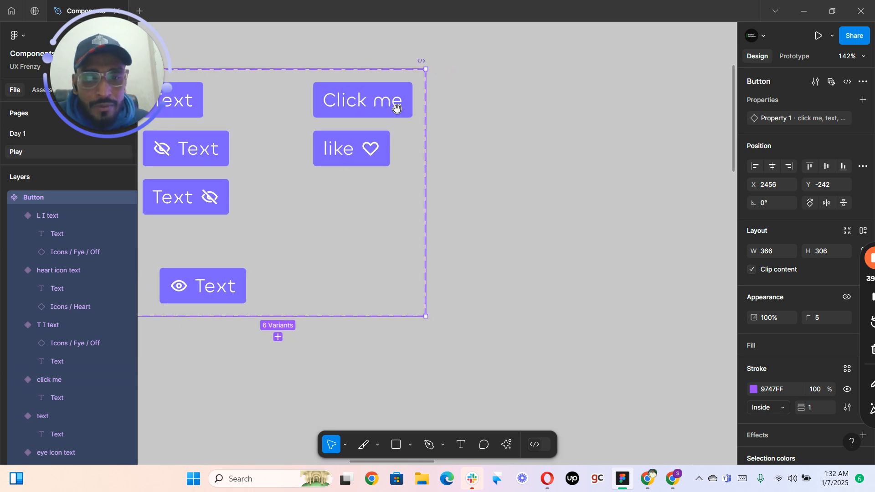
pyautogui.click(361, 102)
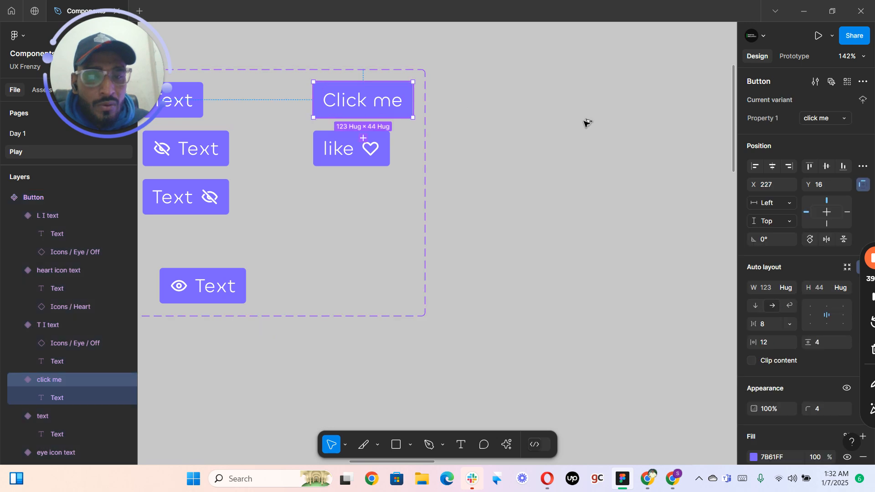
pyautogui.hotkey('ctrl', 'v')
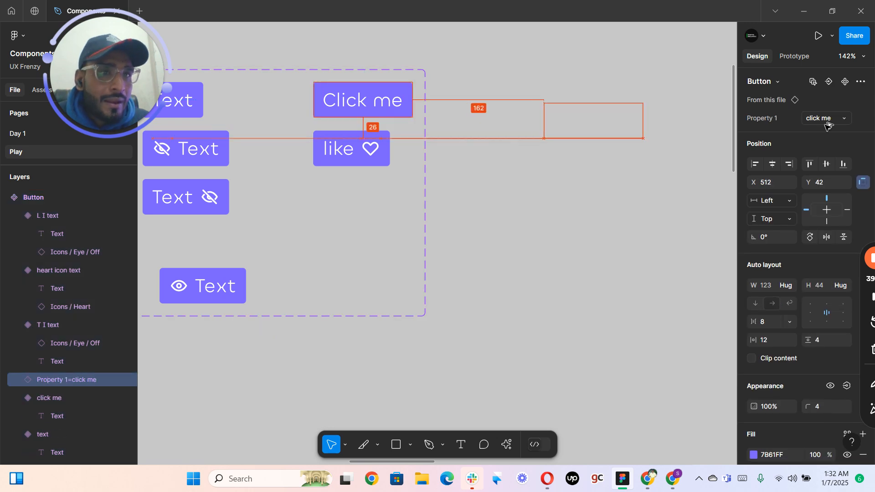
# - Switch the new instance's Property 1 to "L I text" and from there to "heart icon text"
pyautogui.click(826, 120)
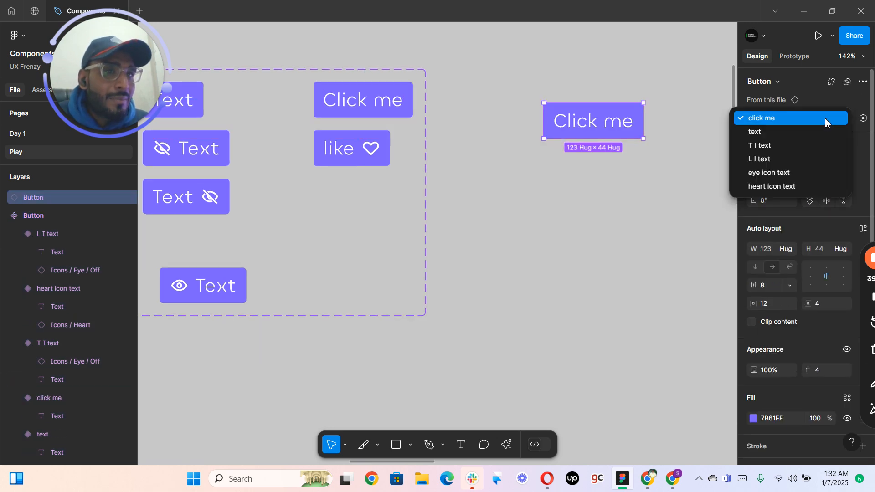
pyautogui.click(791, 161)
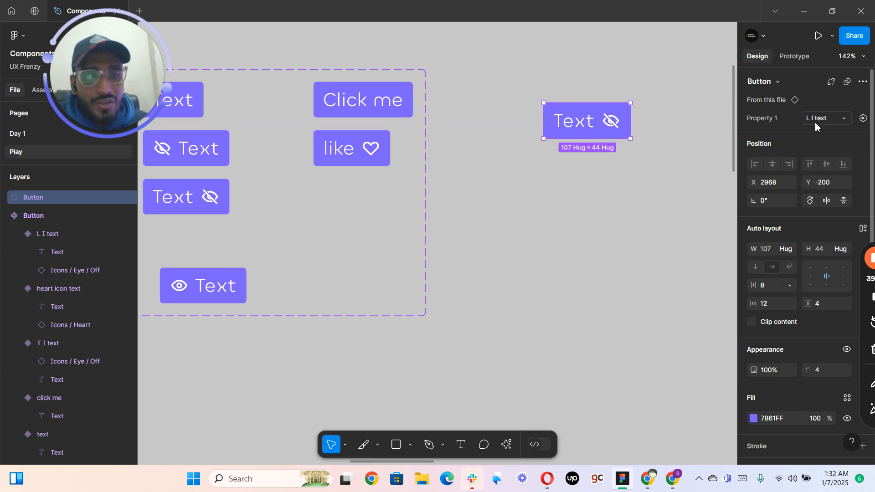
pyautogui.click(823, 124)
pyautogui.click(776, 146)
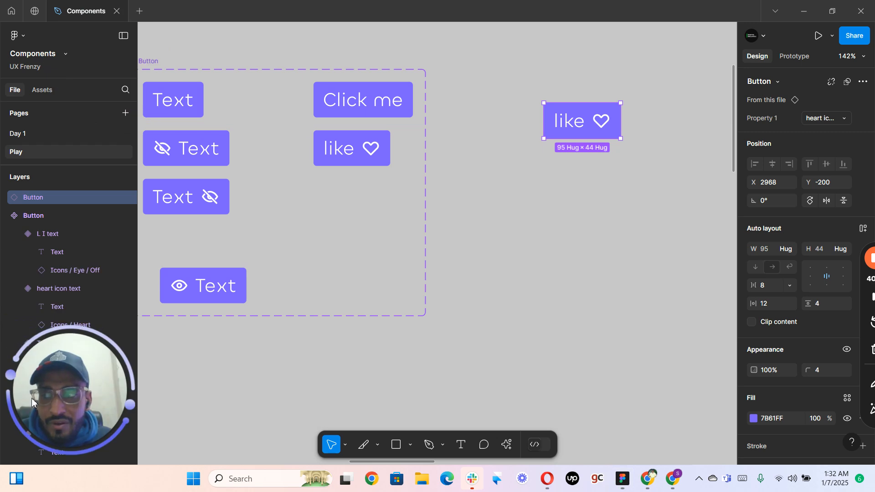
# - Examine the Social button and Mobile app store badge component sets elsewhere on the page
pyautogui.click(554, 298)
pyautogui.scroll(-5, 555, 299)
pyautogui.moveTo(583, 301); pyautogui.dragTo(521, 252)
pyautogui.scroll(-10, 522, 252)
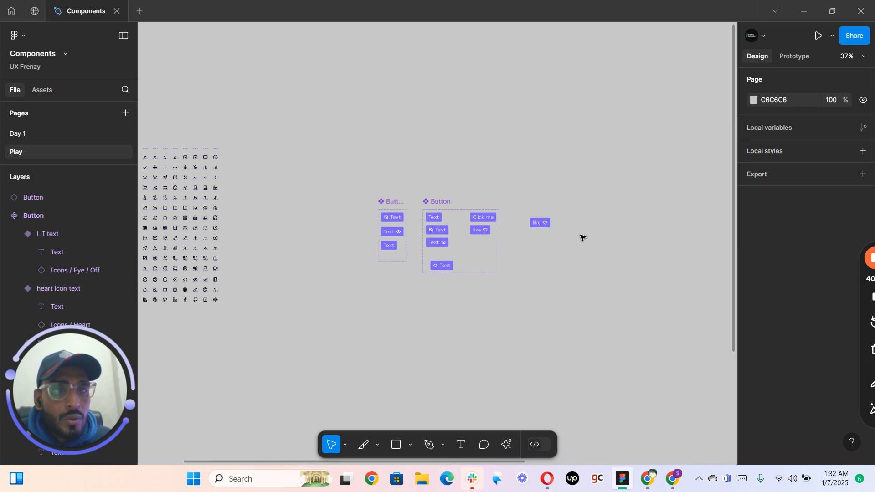
pyautogui.hotkey('ctrl', 'z')
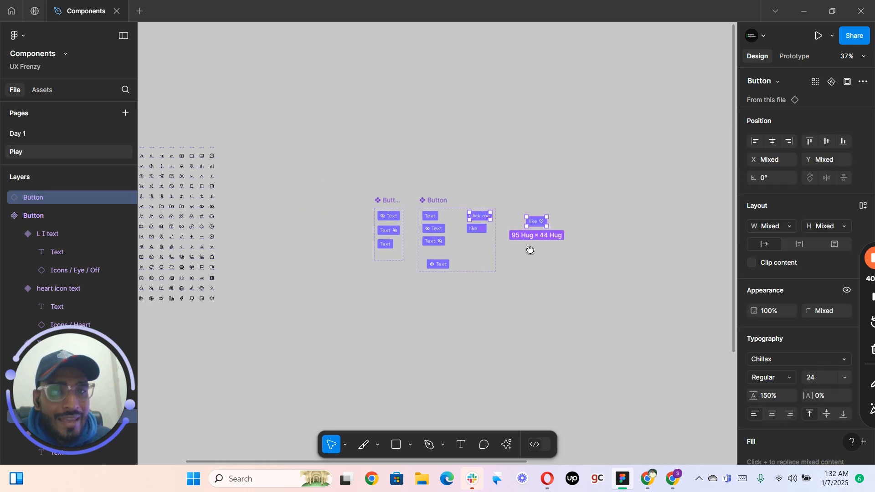
pyautogui.hscroll(10, 527, 247)
pyautogui.scroll(-5, 527, 248)
pyautogui.scroll(3, 388, 177)
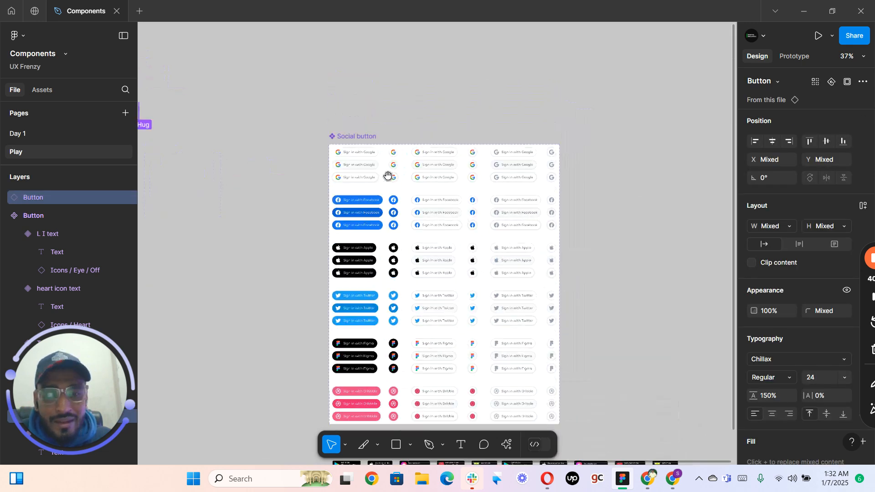
pyautogui.scroll(-5, 440, 161)
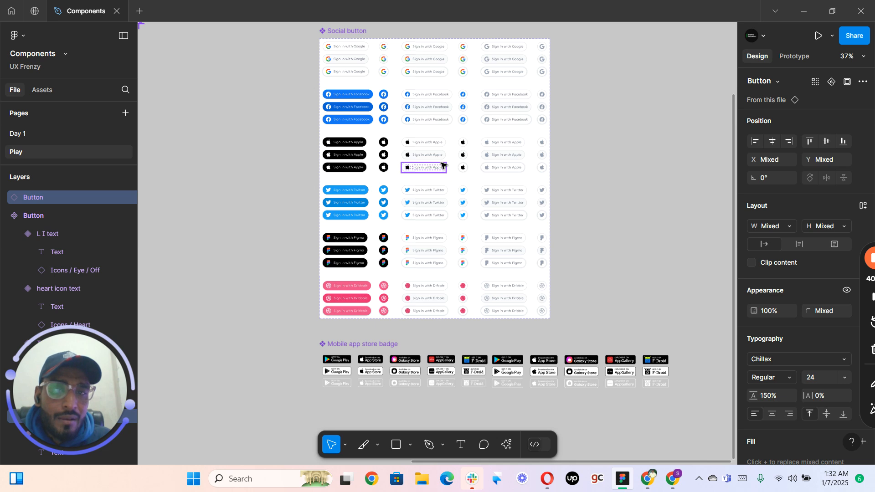
# - Place an instance of the blue "Sign in with Facebook" brand button beside the Social button set
pyautogui.hscroll(2, 586, 137)
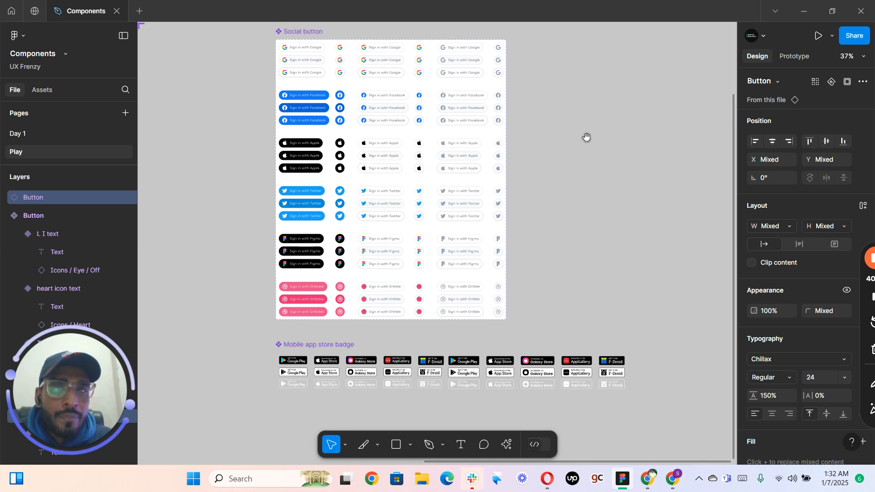
pyautogui.hscroll(2, 549, 134)
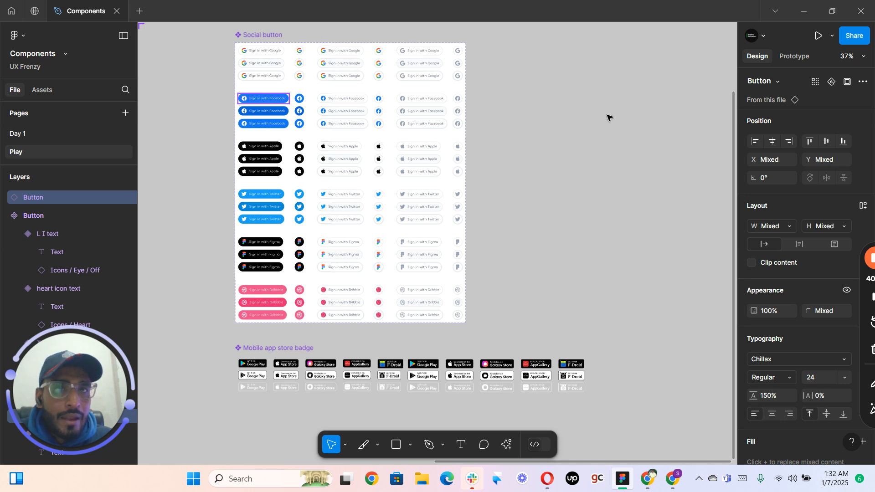
pyautogui.moveTo(618, 115); pyautogui.dragTo(628, 114)
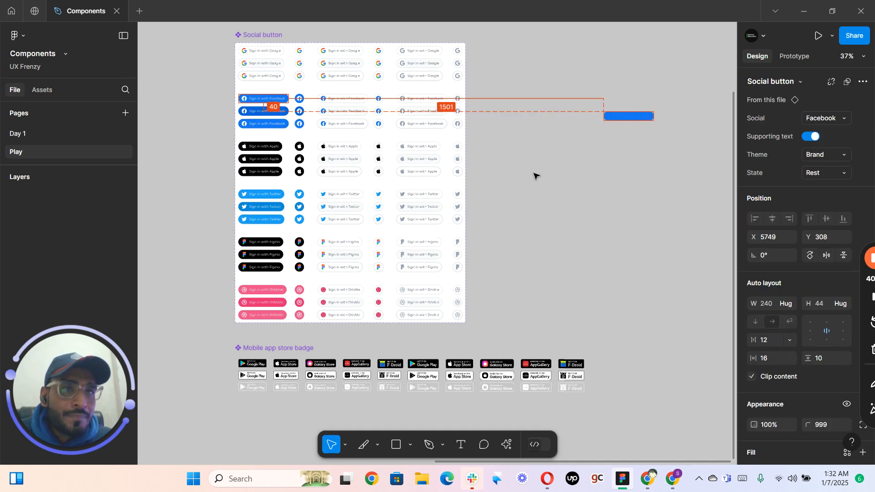
pyautogui.click(654, 146)
# - Set the Social property of the placed Facebook button instance to Dribbble
pyautogui.scroll(4, 654, 145)
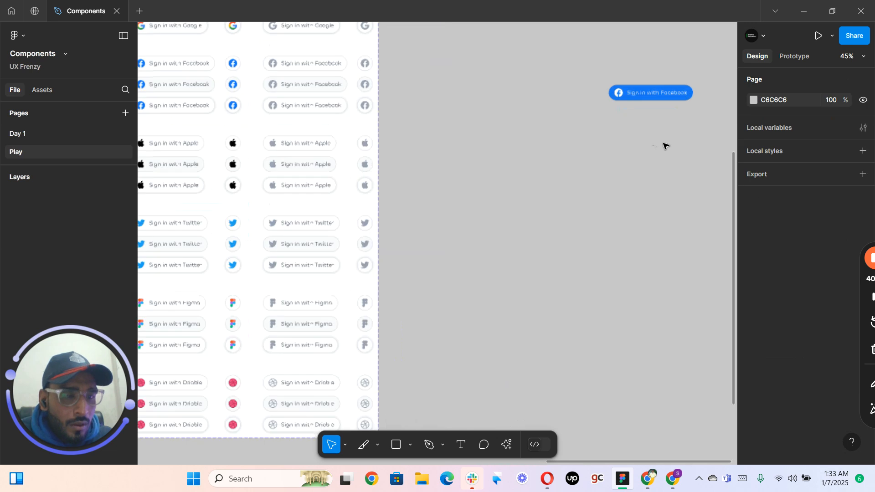
pyautogui.moveTo(600, 131); pyautogui.dragTo(282, 214)
pyautogui.scroll(2, 423, 154)
pyautogui.scroll(5, 355, 220)
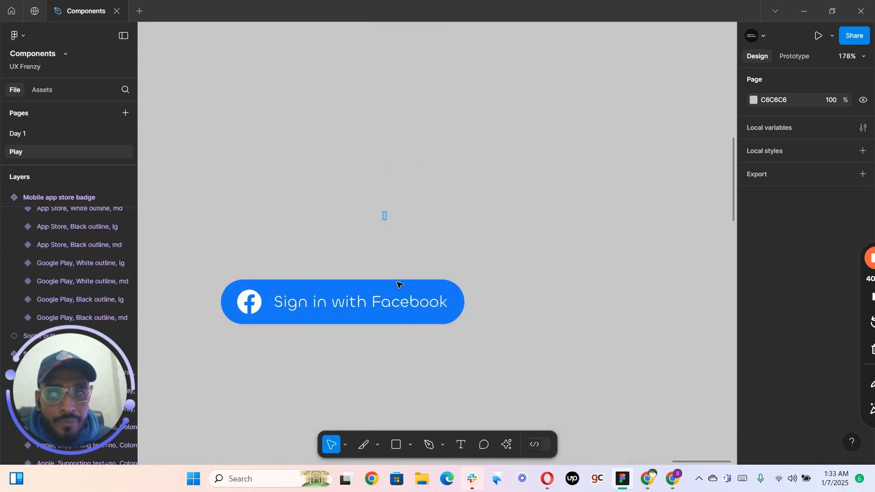
pyautogui.click(828, 118)
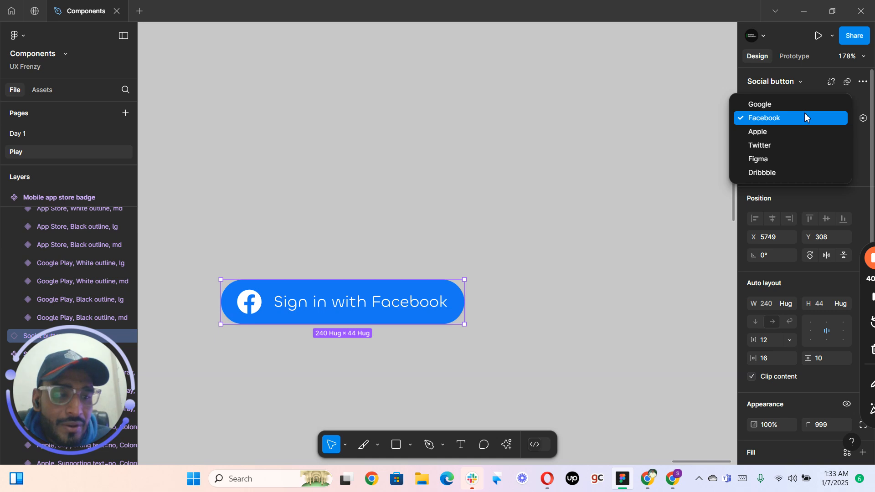
pyautogui.click(783, 172)
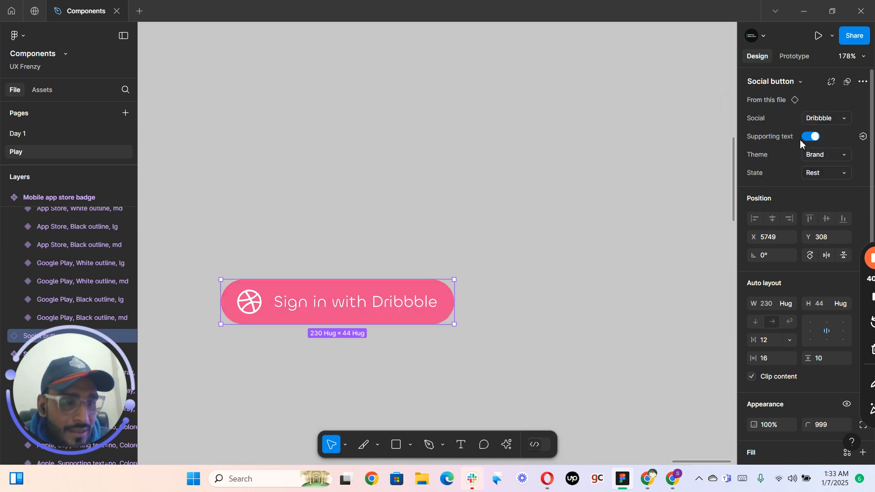
# - Turn the Dribbble button instance's Supporting text property off and back on
pyautogui.click(862, 137)
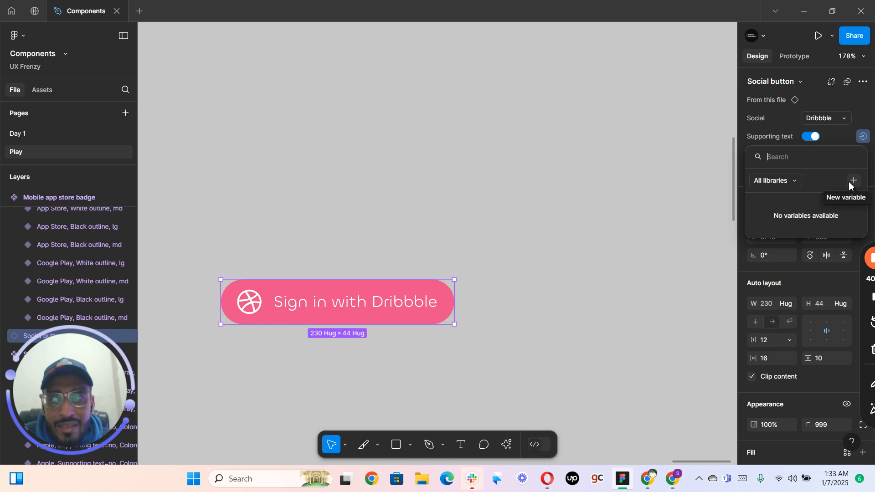
pyautogui.click(815, 142)
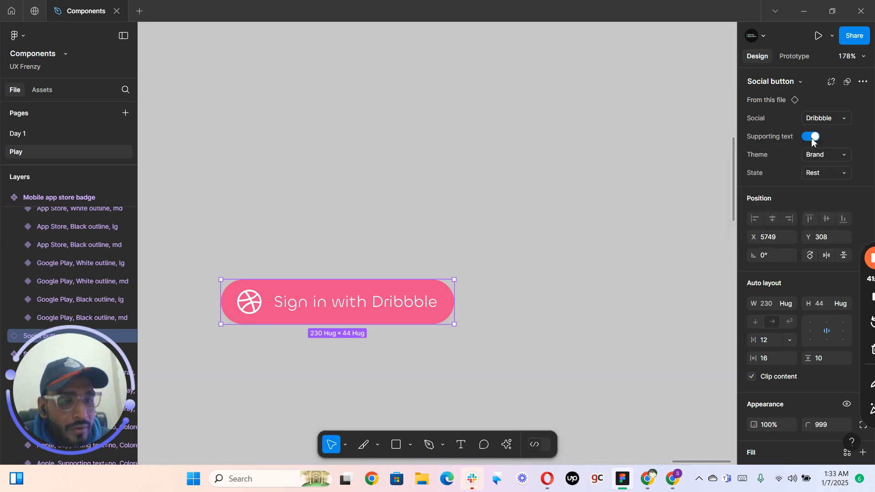
pyautogui.click(814, 142)
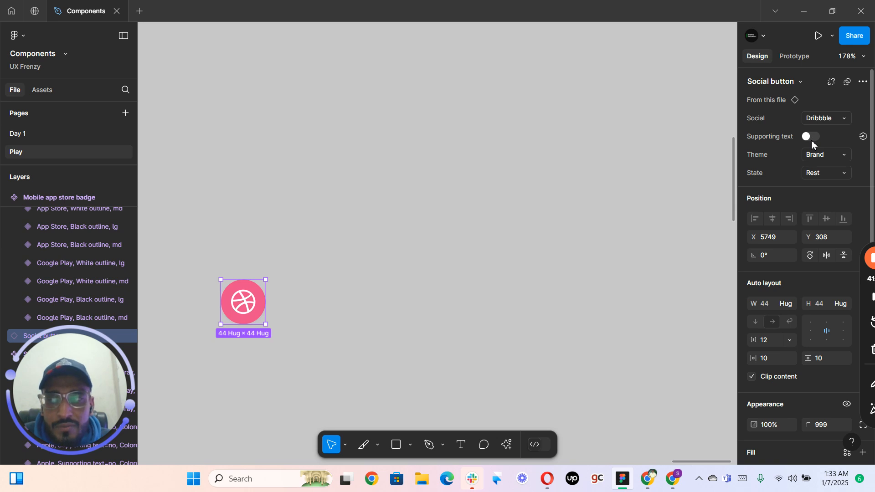
pyautogui.click(811, 142)
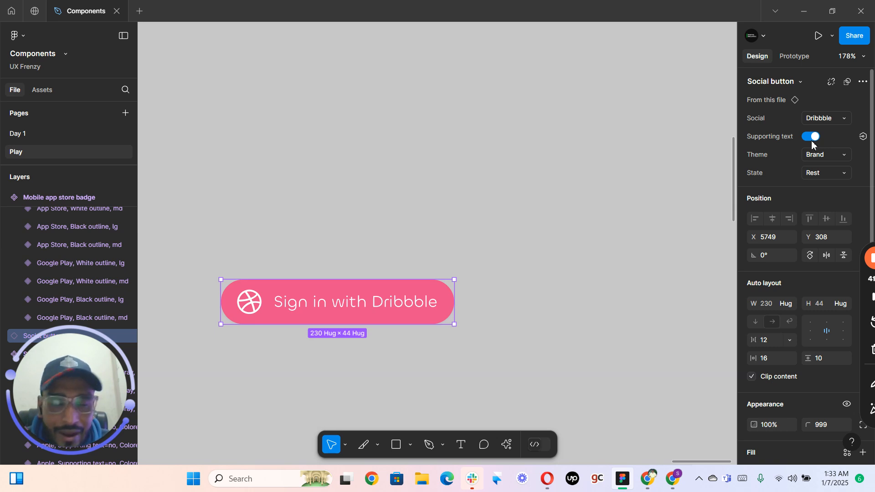
# - Switch the Dribbble button's Theme to Colored Logo and from there to Gray
pyautogui.click(826, 155)
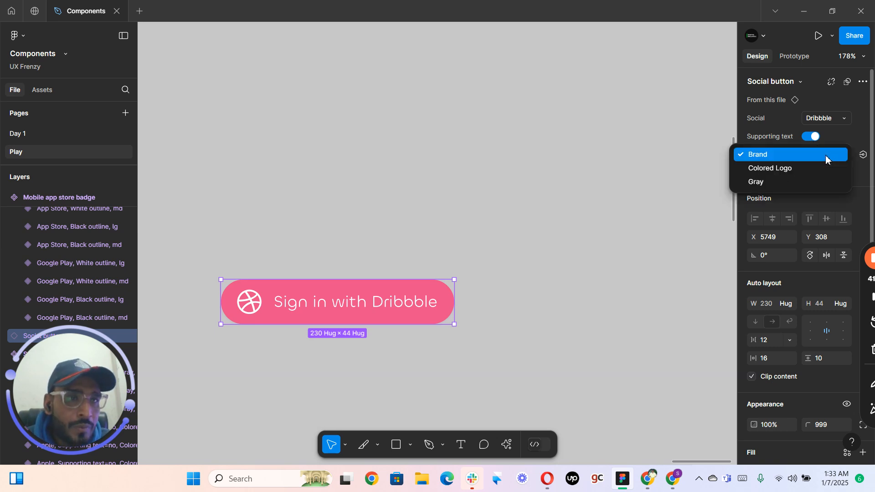
pyautogui.click(770, 169)
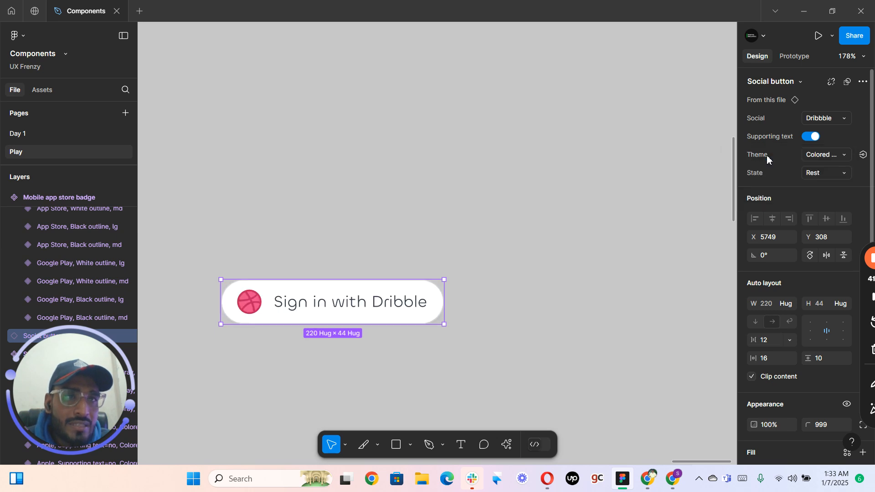
pyautogui.click(826, 160)
pyautogui.click(809, 171)
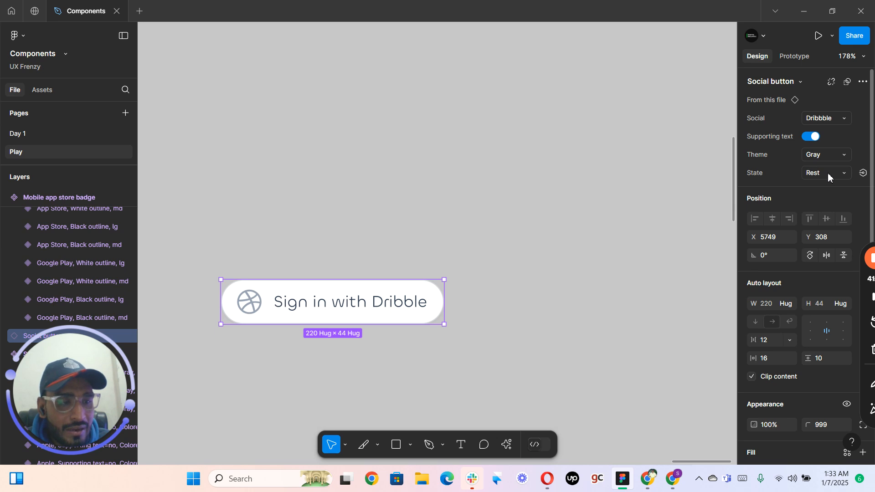
# - Try the Hover and Focused options of the State property on the gray Dribbble button
pyautogui.click(828, 173)
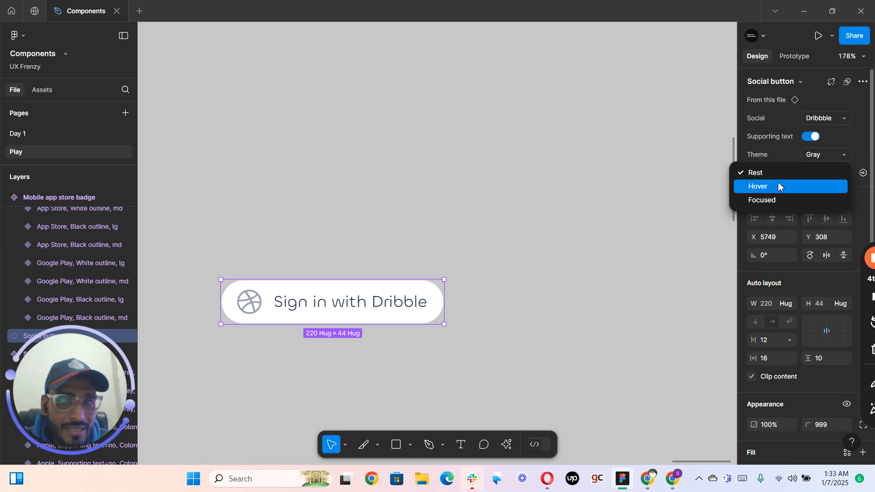
pyautogui.click(777, 186)
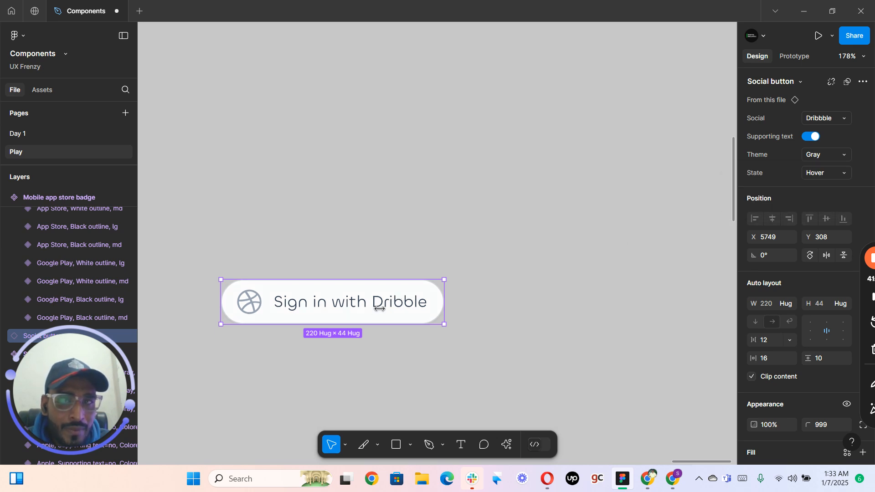
pyautogui.click(824, 174)
pyautogui.click(791, 185)
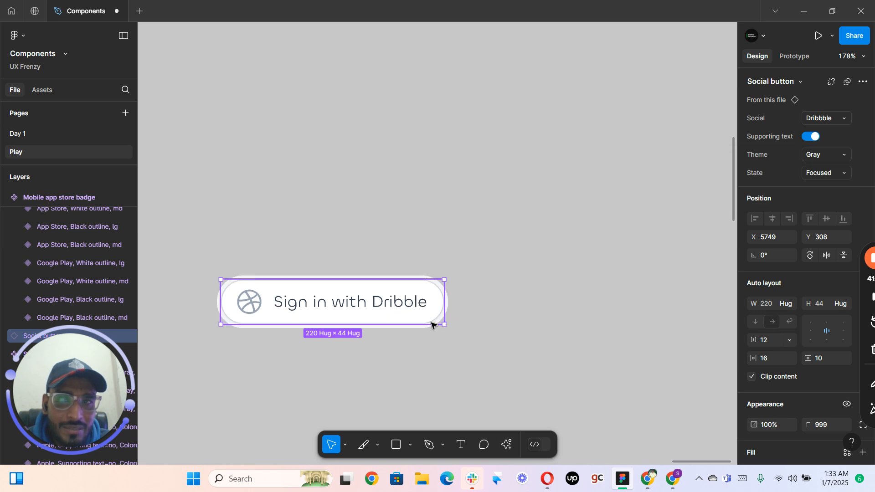
# - Reselect the gray Dribbble button and switch its State to Hover and from there to Rest
pyautogui.click(486, 296)
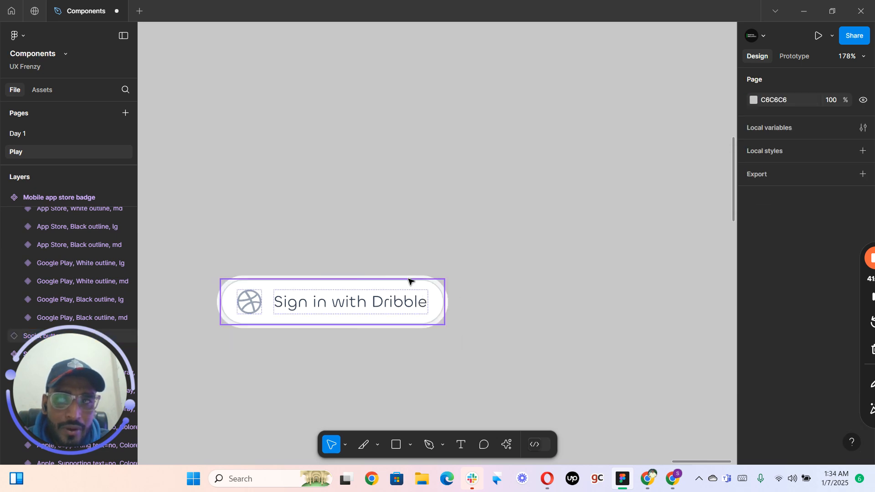
pyautogui.click(387, 291)
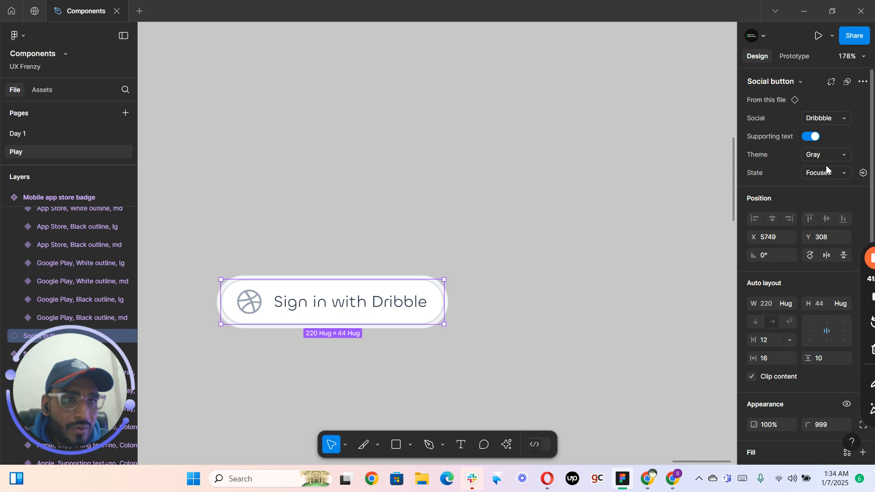
pyautogui.click(827, 171)
pyautogui.click(822, 160)
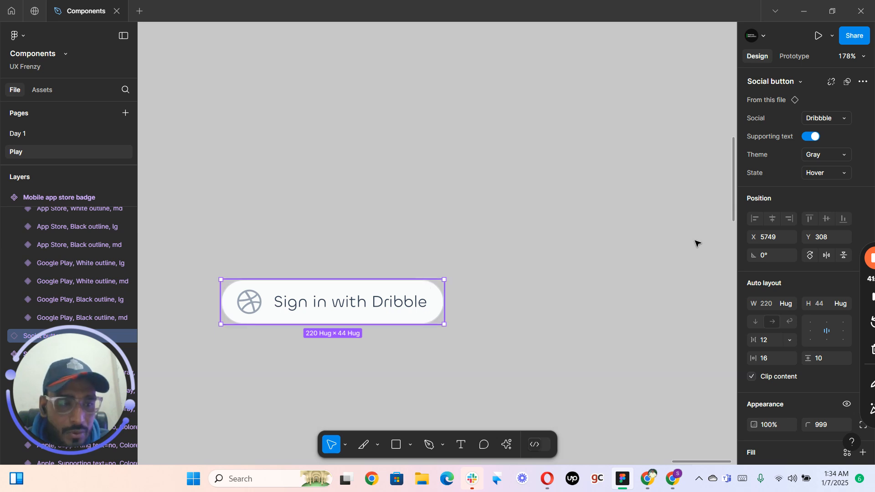
pyautogui.click(812, 177)
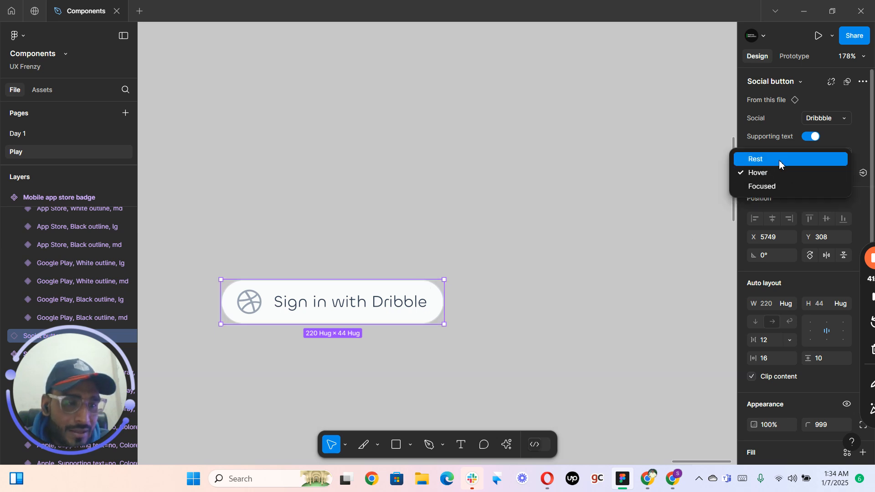
pyautogui.click(781, 161)
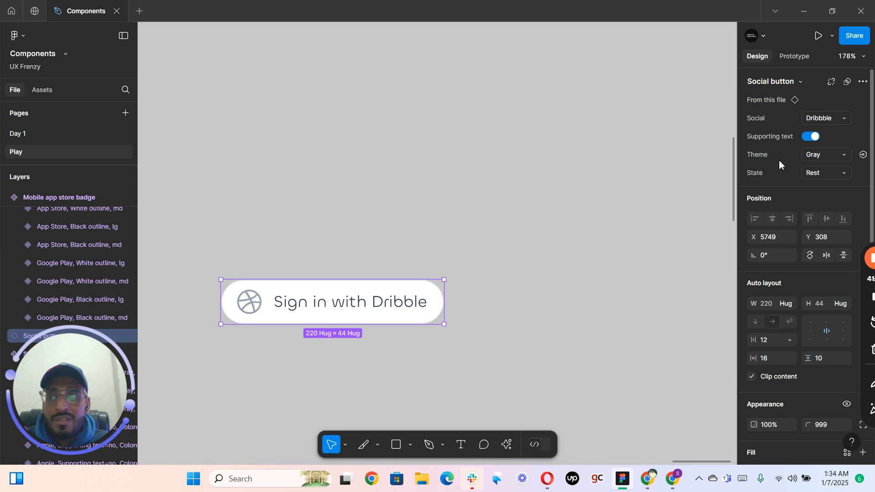